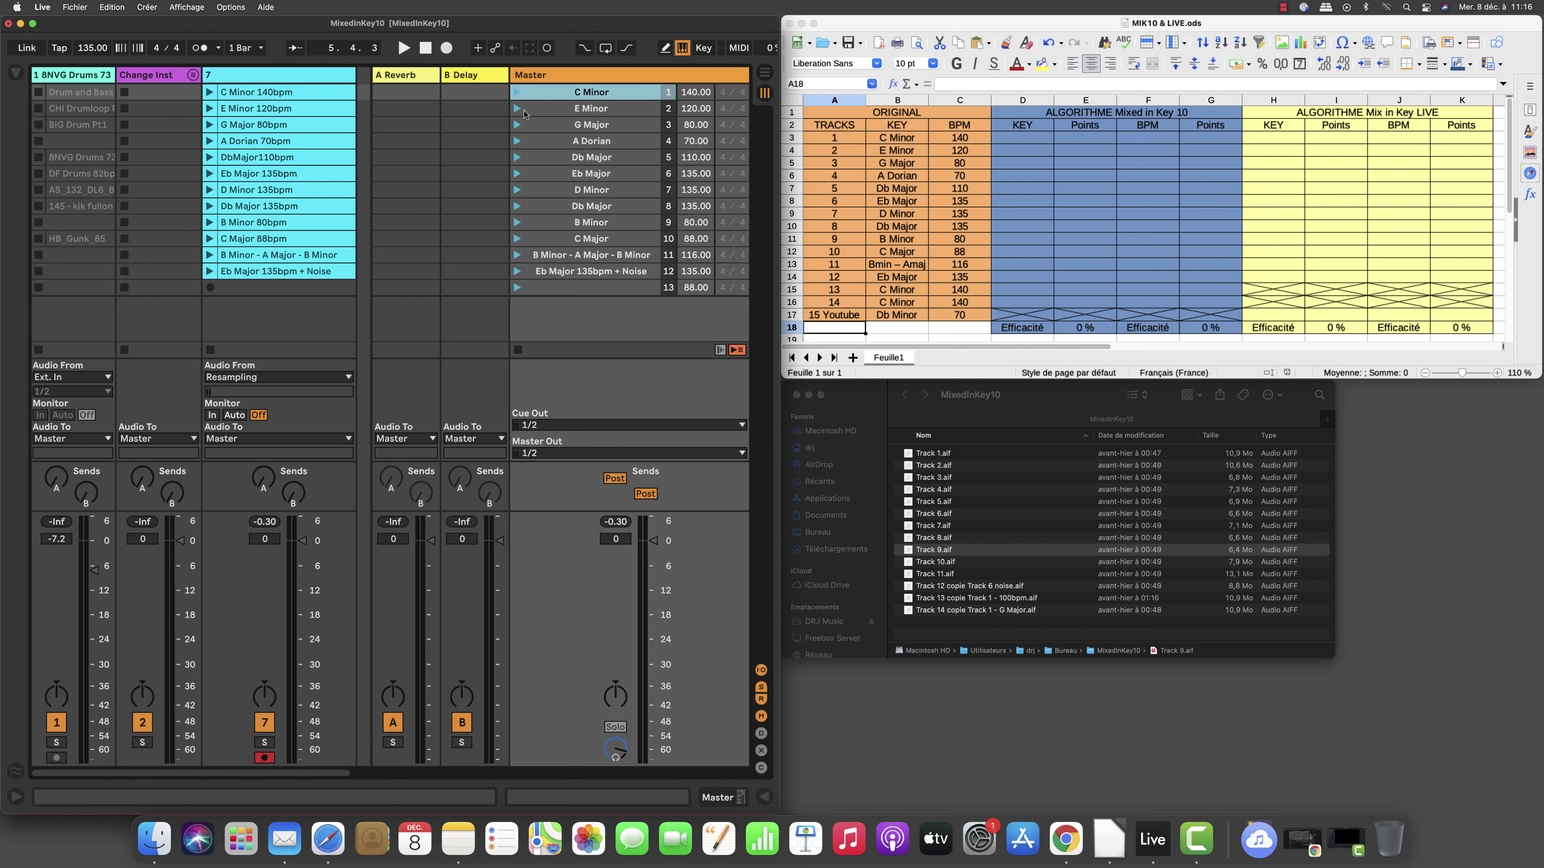
# - Launch Mixed In Key Live from the Mac's applications folder
pyautogui.click(1258, 839)
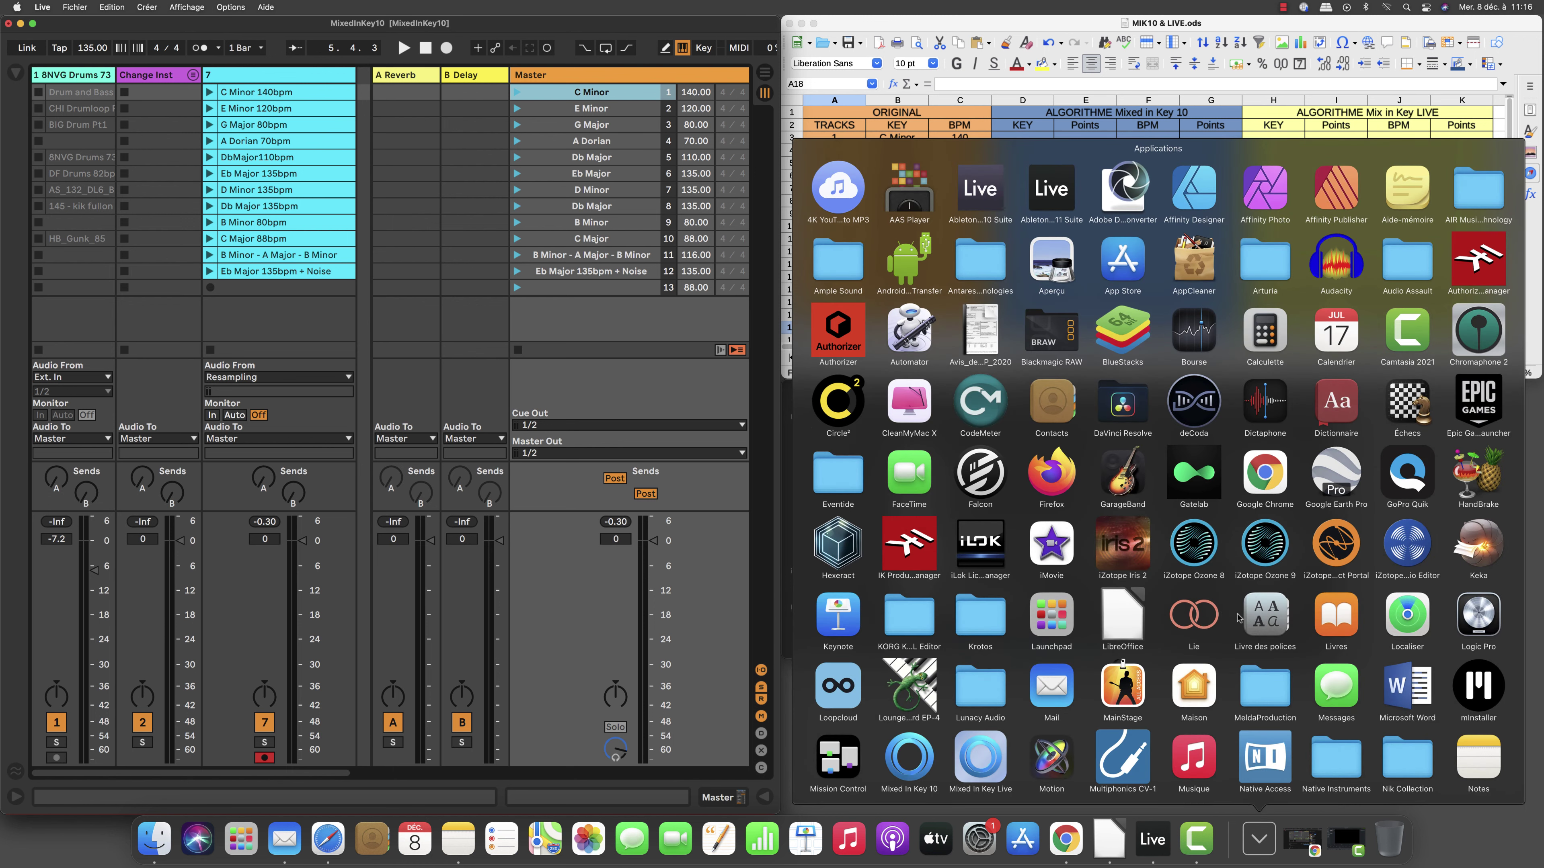
pyautogui.scroll(-2, 1082, 537)
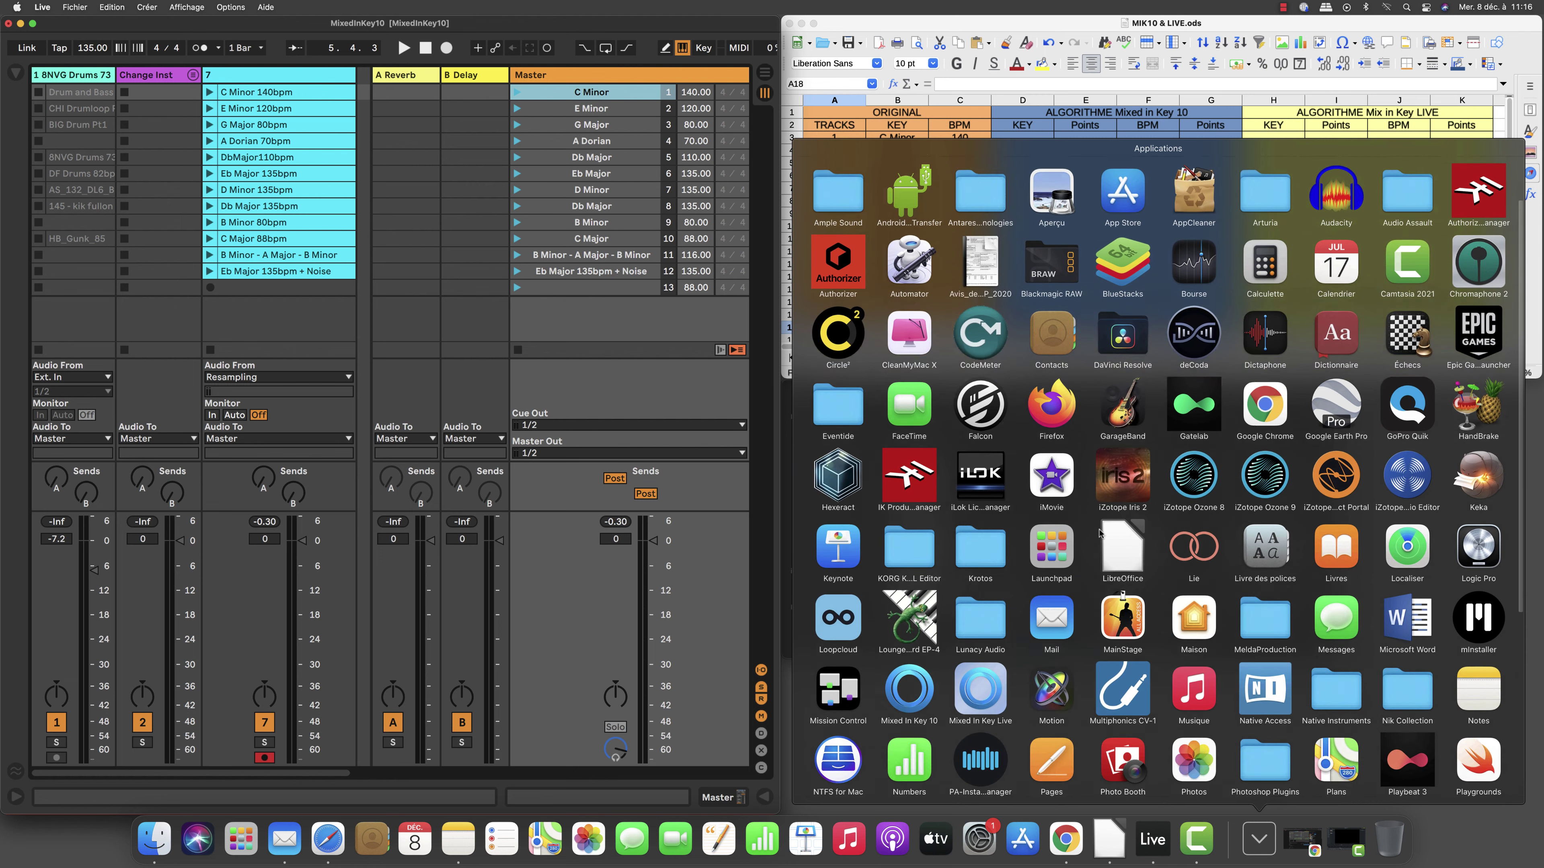
pyautogui.scroll(-3, 1099, 533)
pyautogui.click(998, 562)
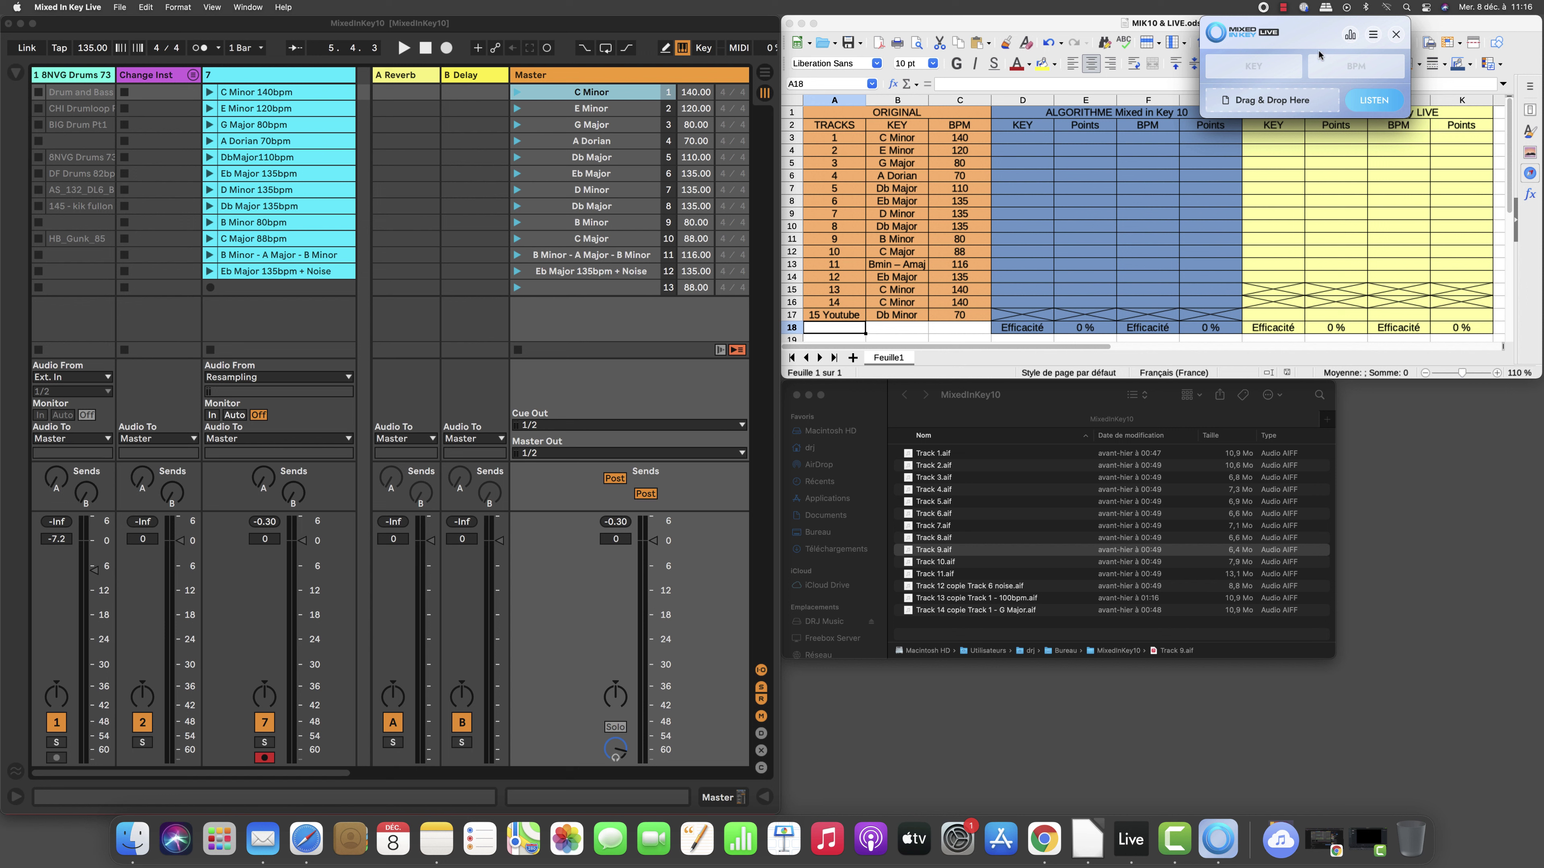
# - Expand Mixed In Key Live to its full view and place its window directly below the spreadsheet
pyautogui.click(1350, 36)
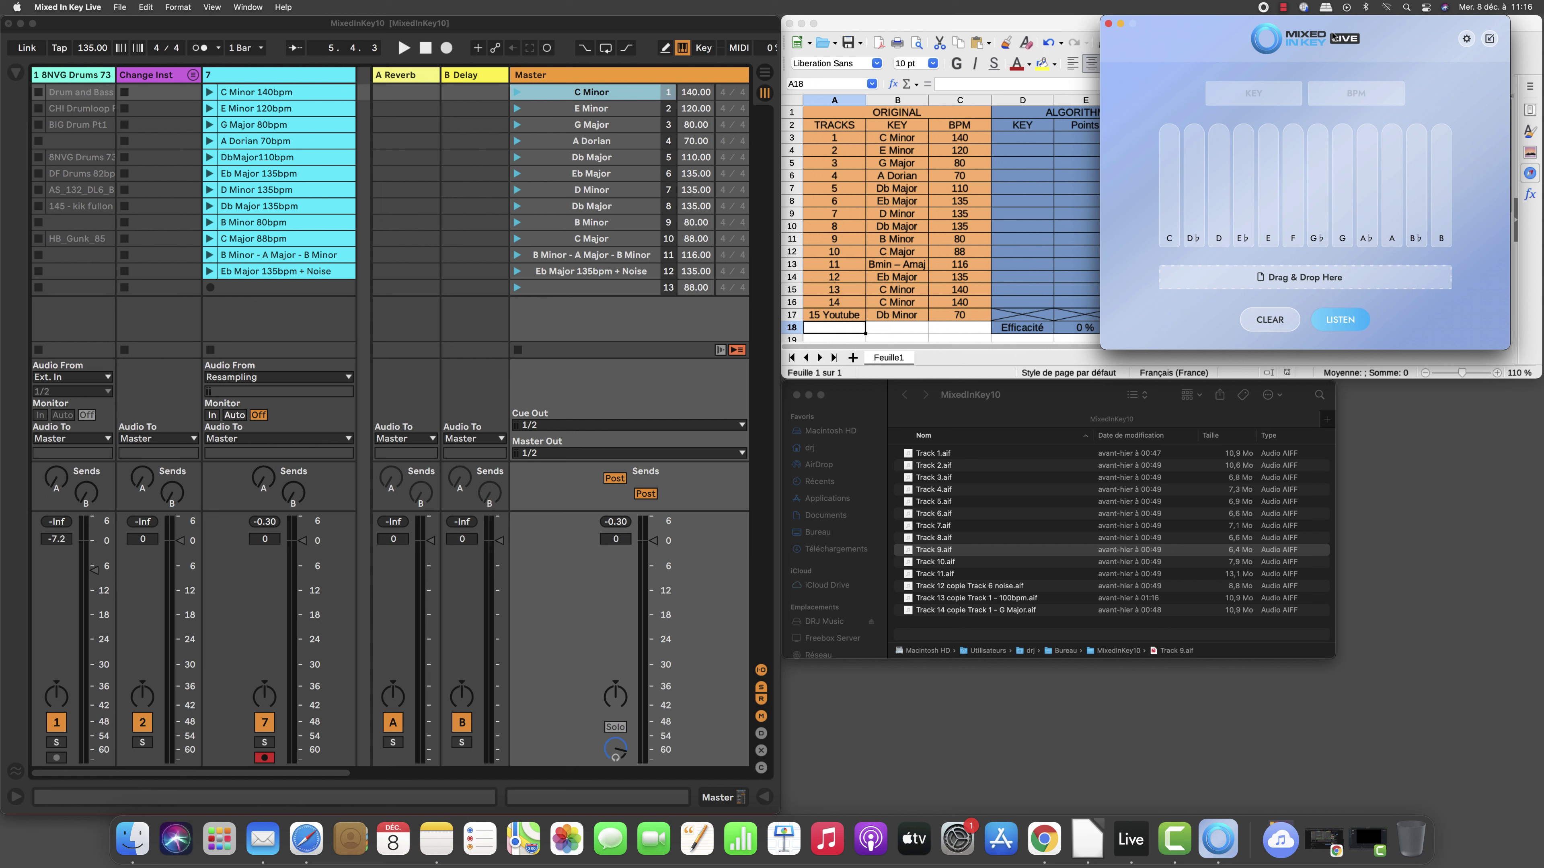
pyautogui.moveTo(1332, 38); pyautogui.dragTo(1319, 400)
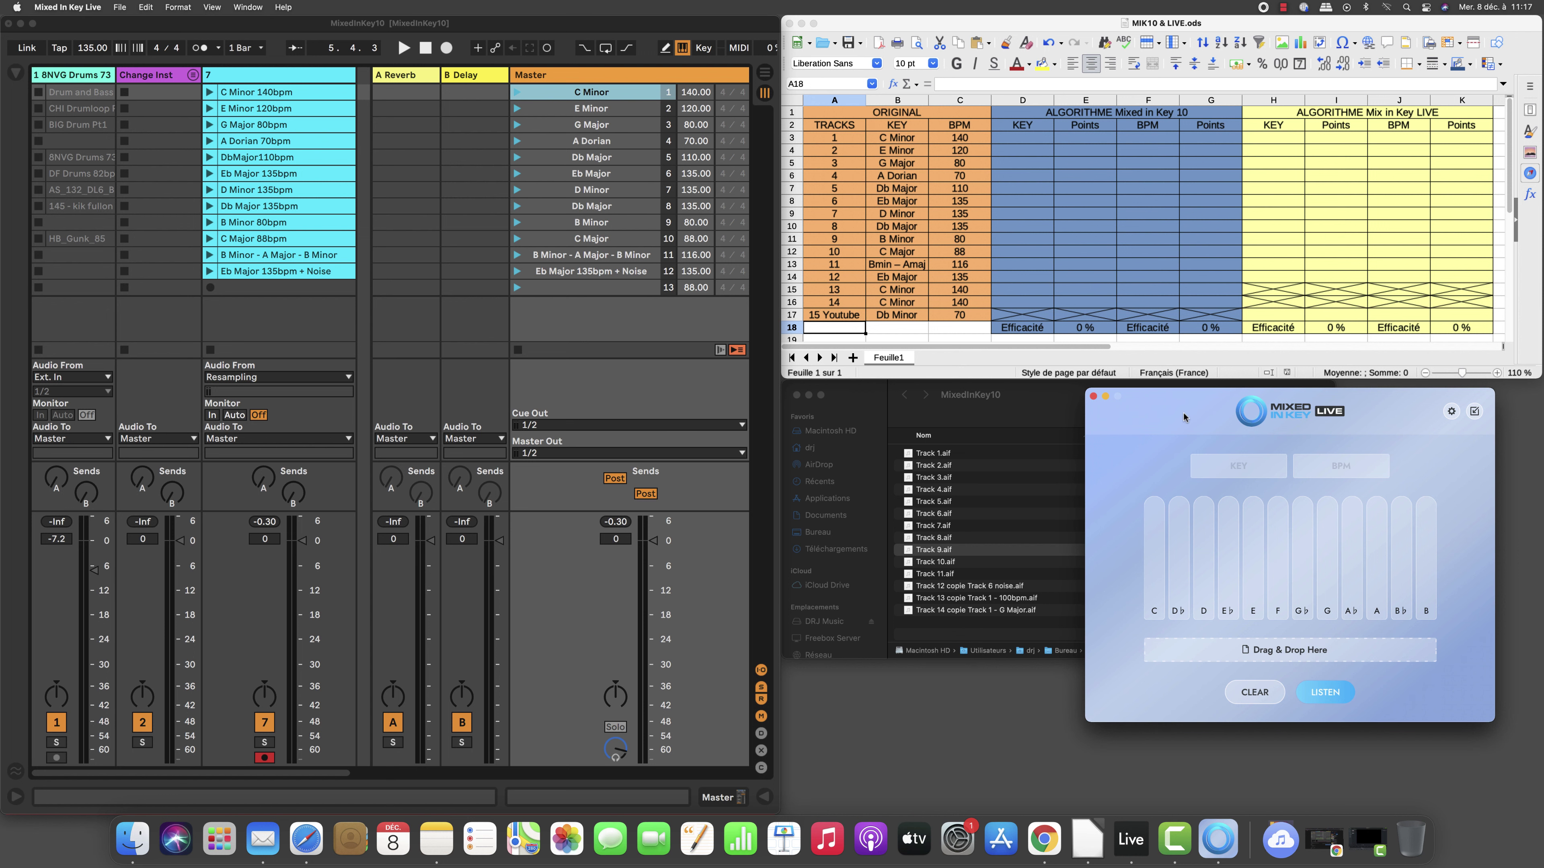
pyautogui.moveTo(1142, 431); pyautogui.dragTo(885, 424)
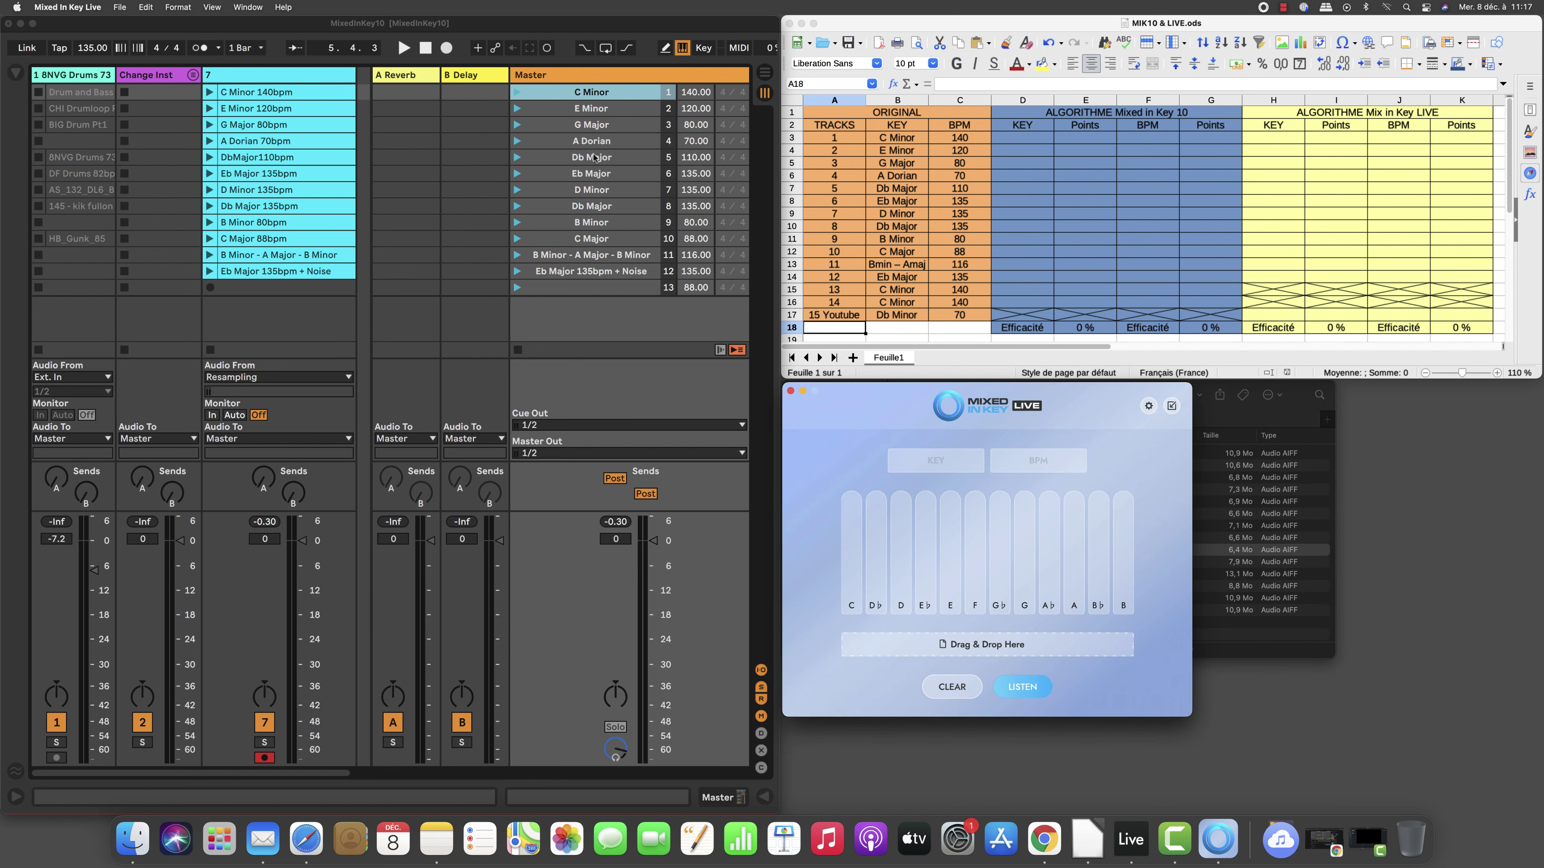
# - Play the C Minor scene in Ableton Live, analyze its audio with Mixed In Key Live, and stop playback
pyautogui.click(516, 94)
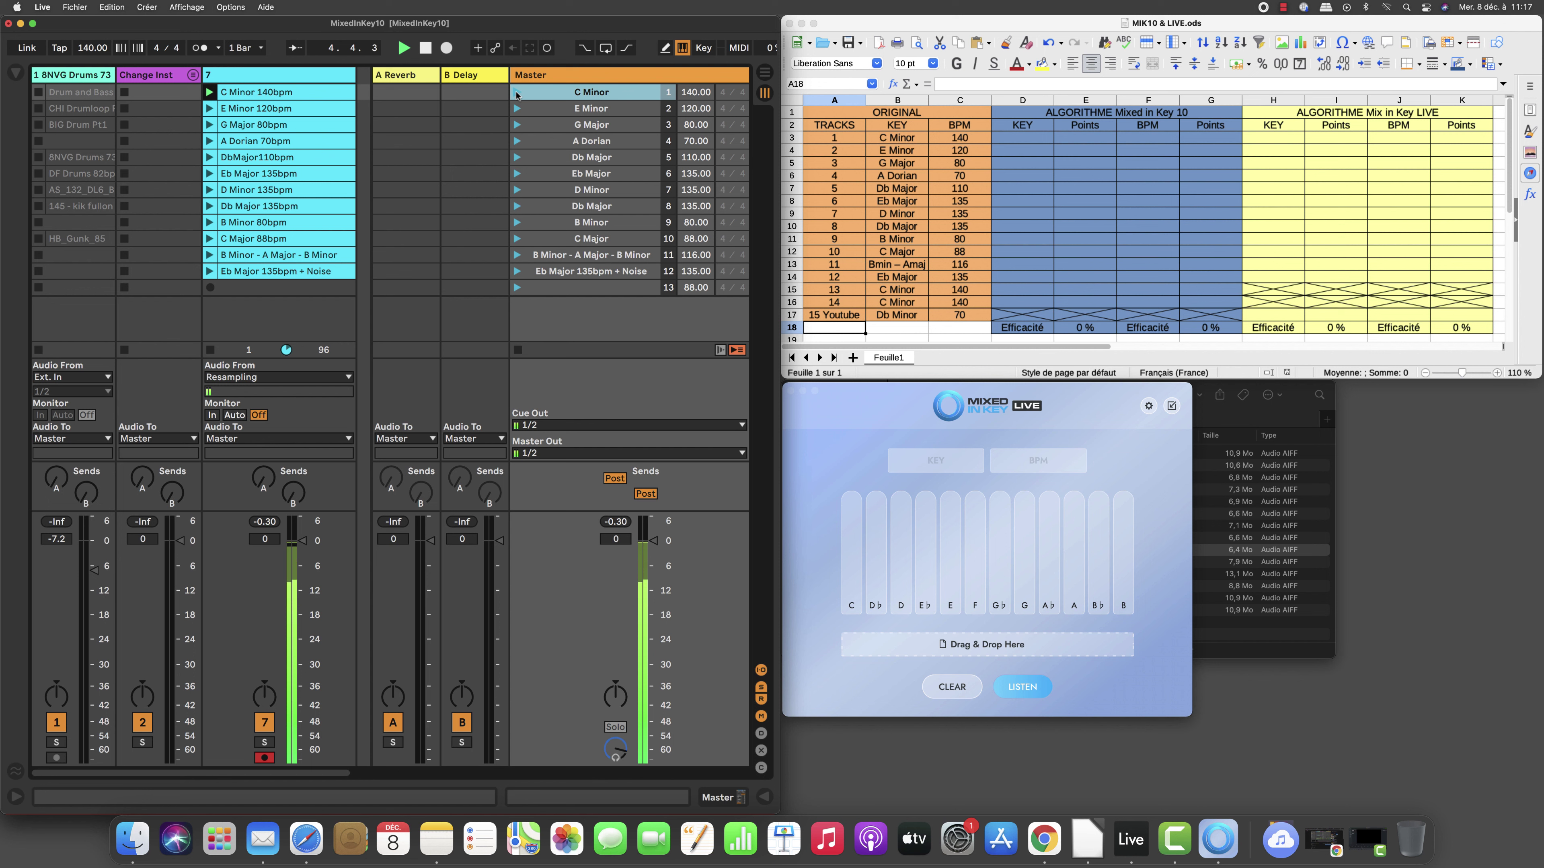
pyautogui.press('space')
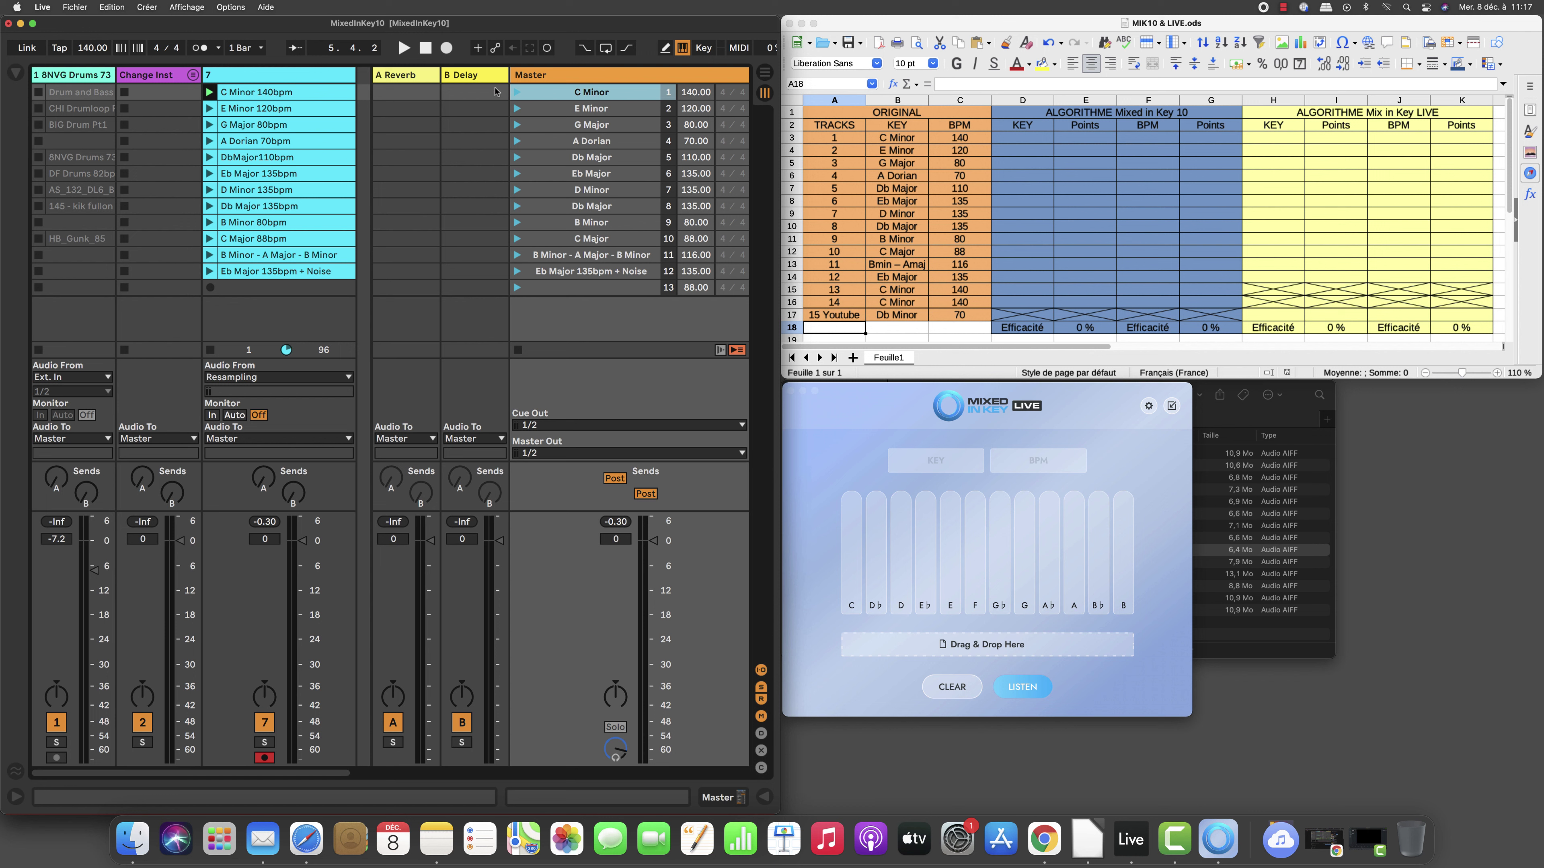
pyautogui.press('space')
pyautogui.click(1025, 687)
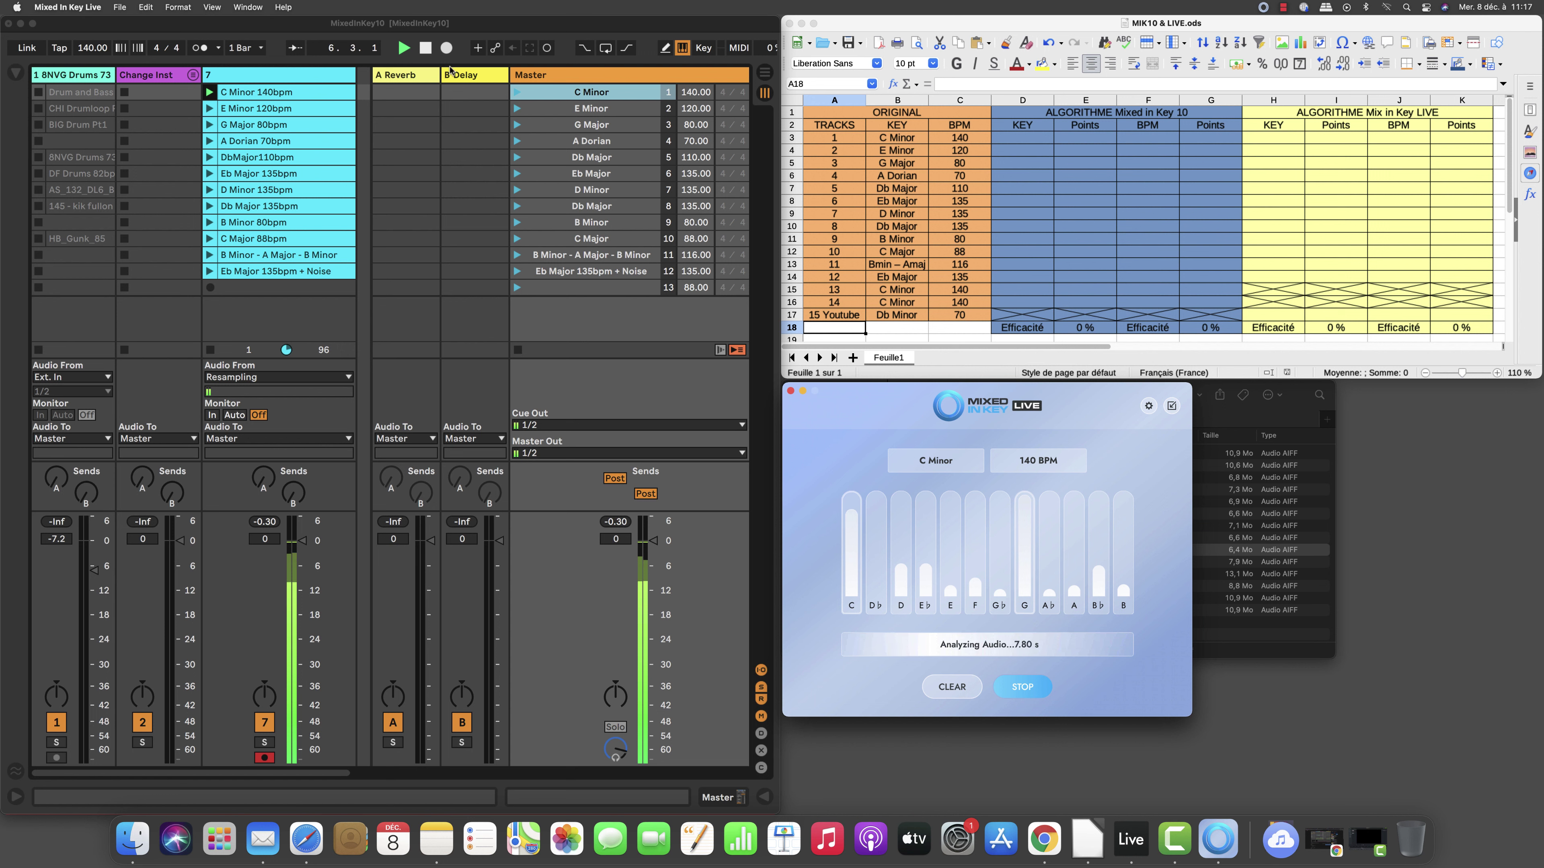
pyautogui.click(441, 59)
pyautogui.click(425, 49)
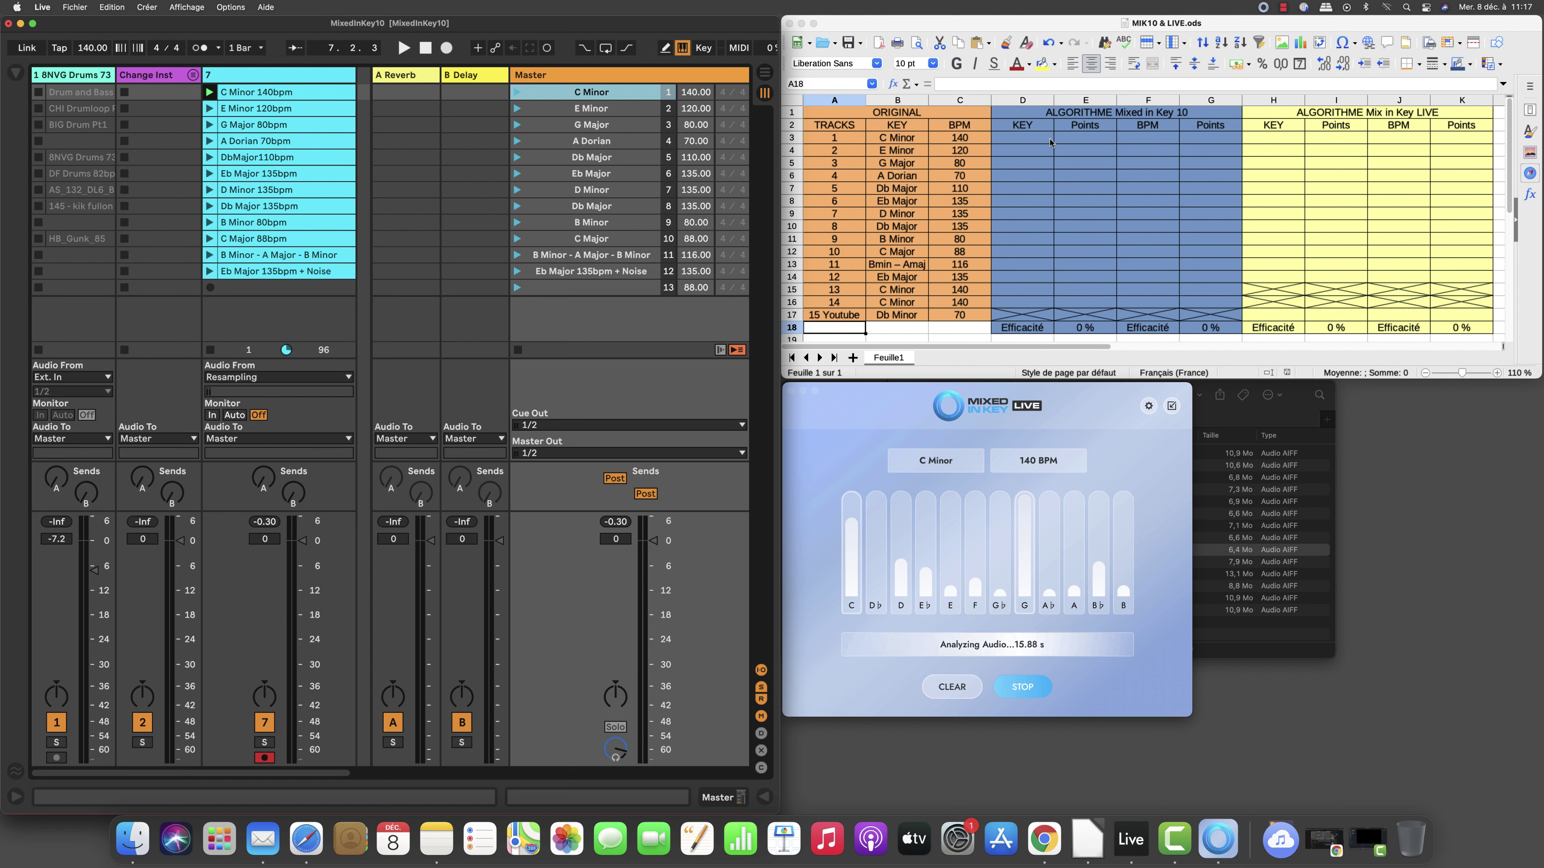
# - Enter 1 for track 1 in both the key and BPM Points columns of the Mixed in Key 10 section
pyautogui.click(1073, 141)
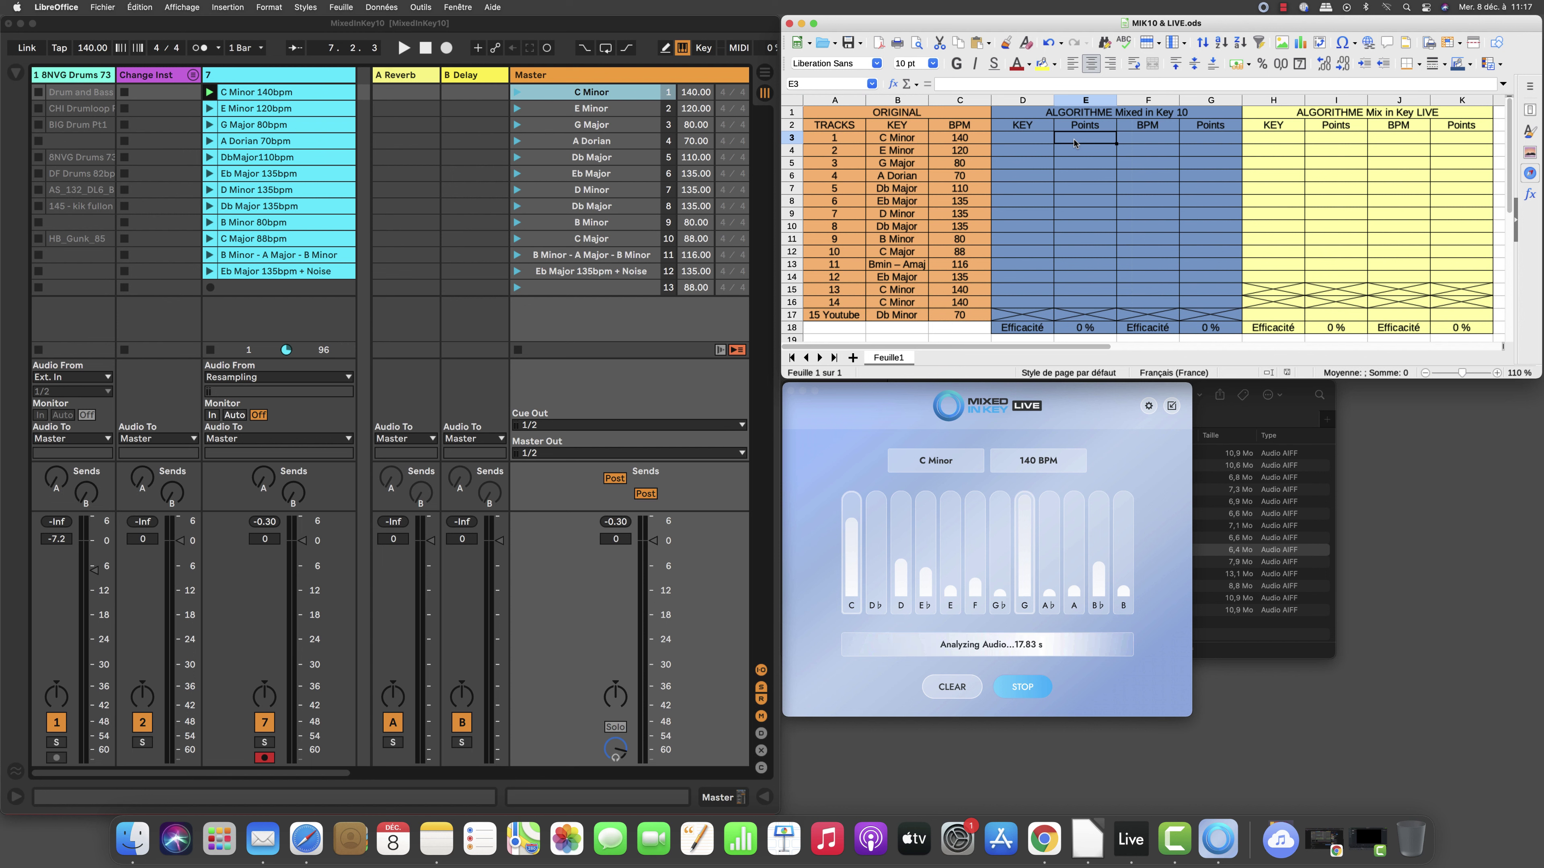
pyautogui.write('1')
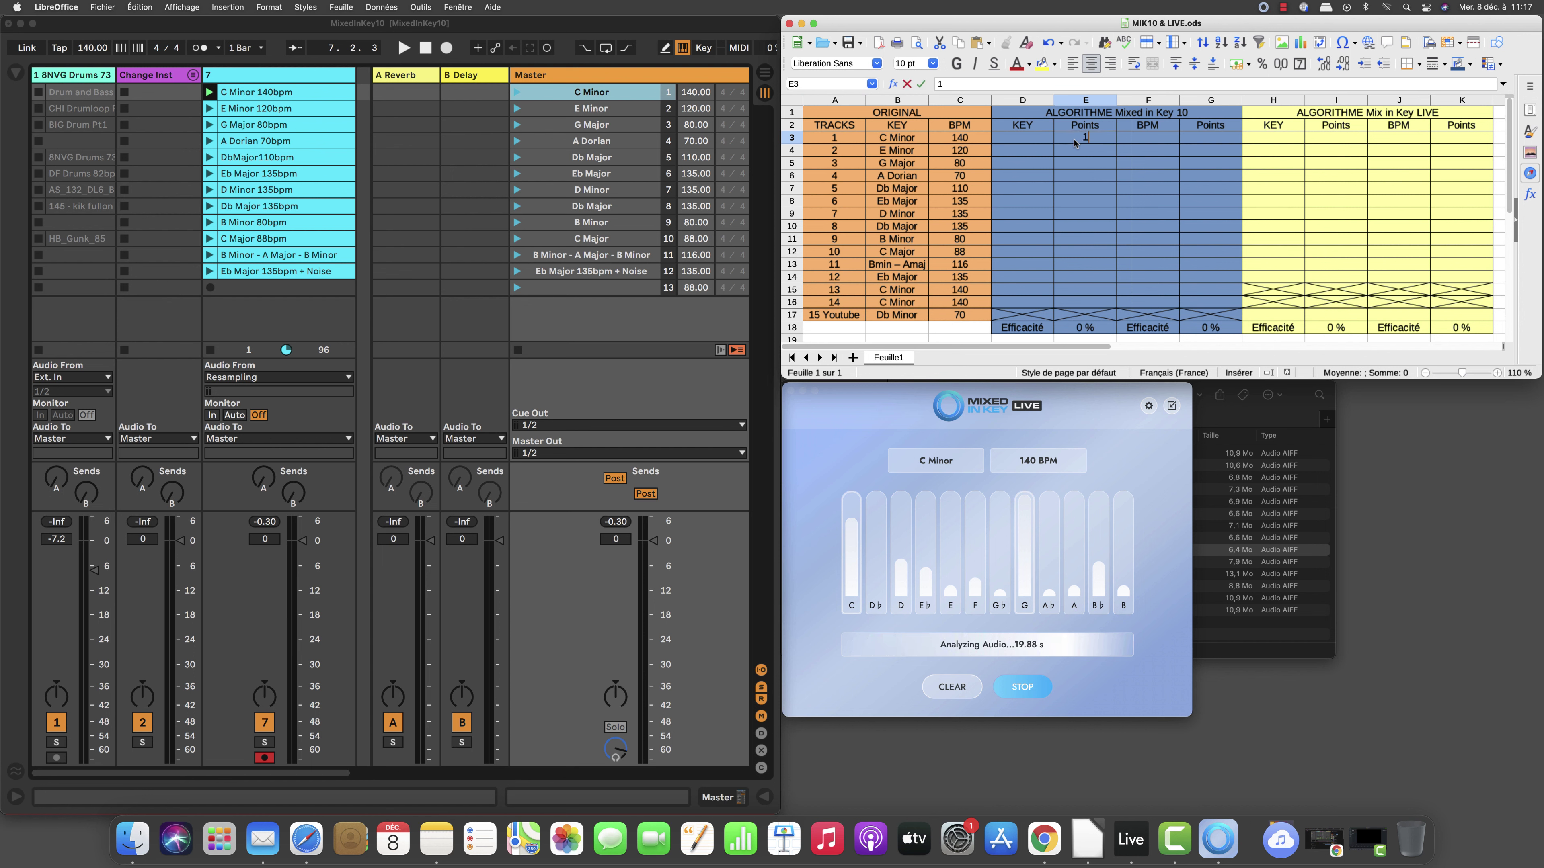
pyautogui.click(1203, 141)
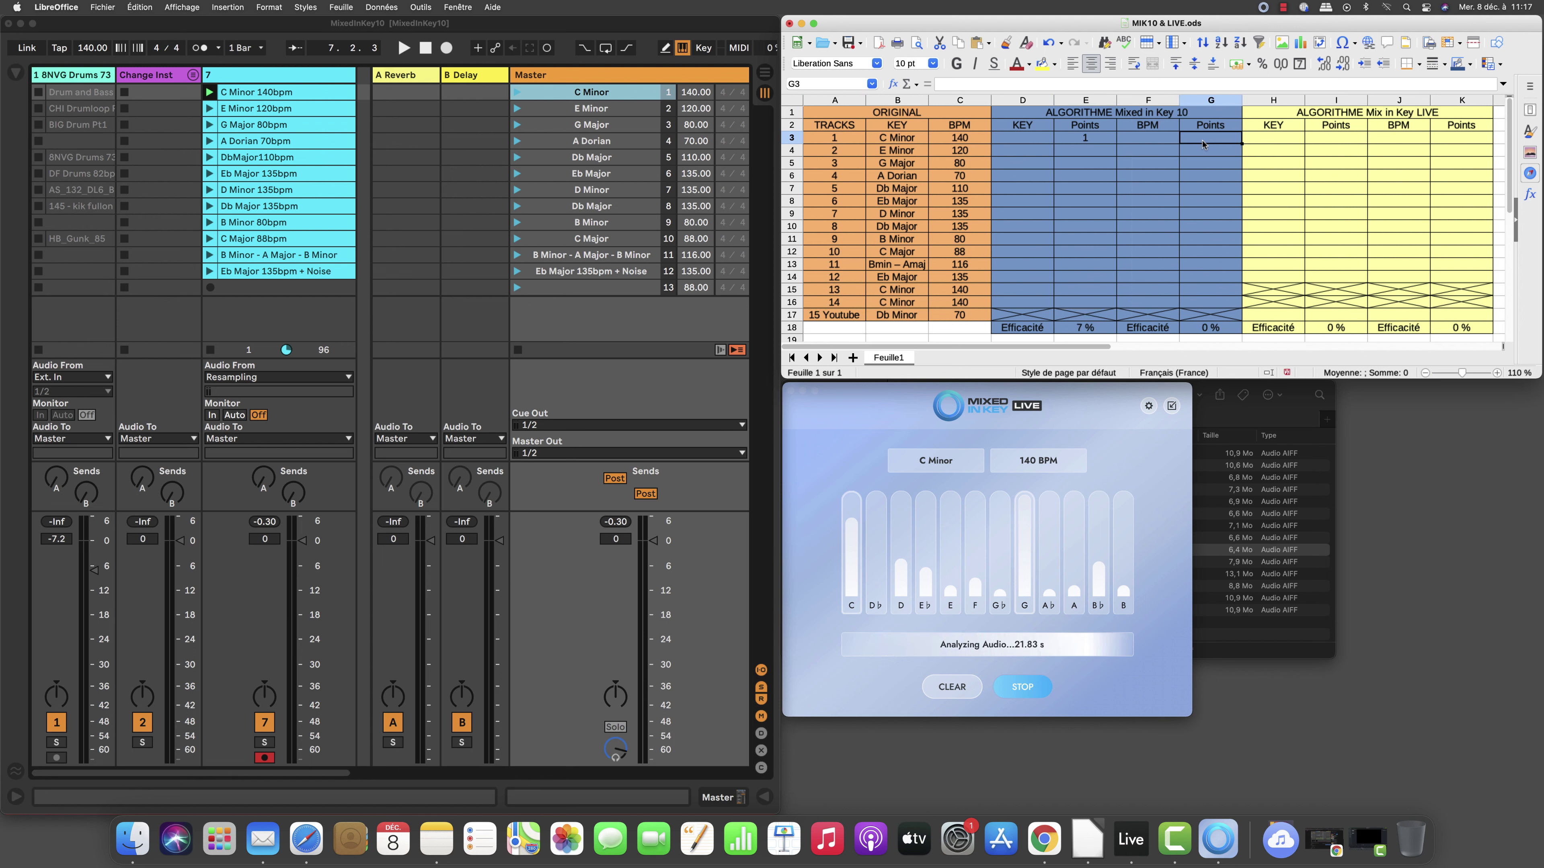
pyautogui.write('1')
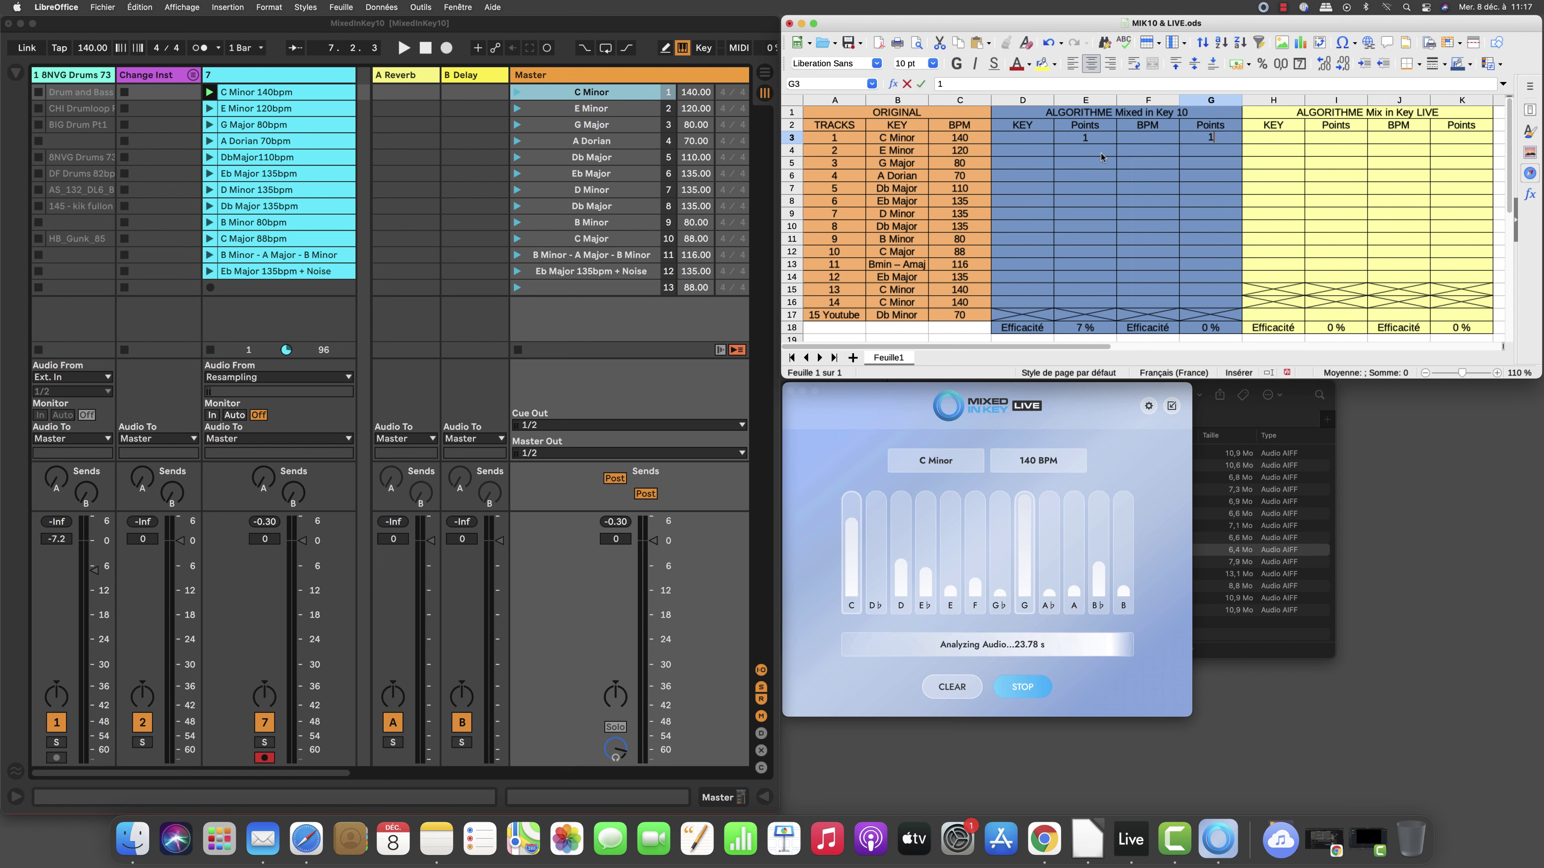
pyautogui.click(1101, 152)
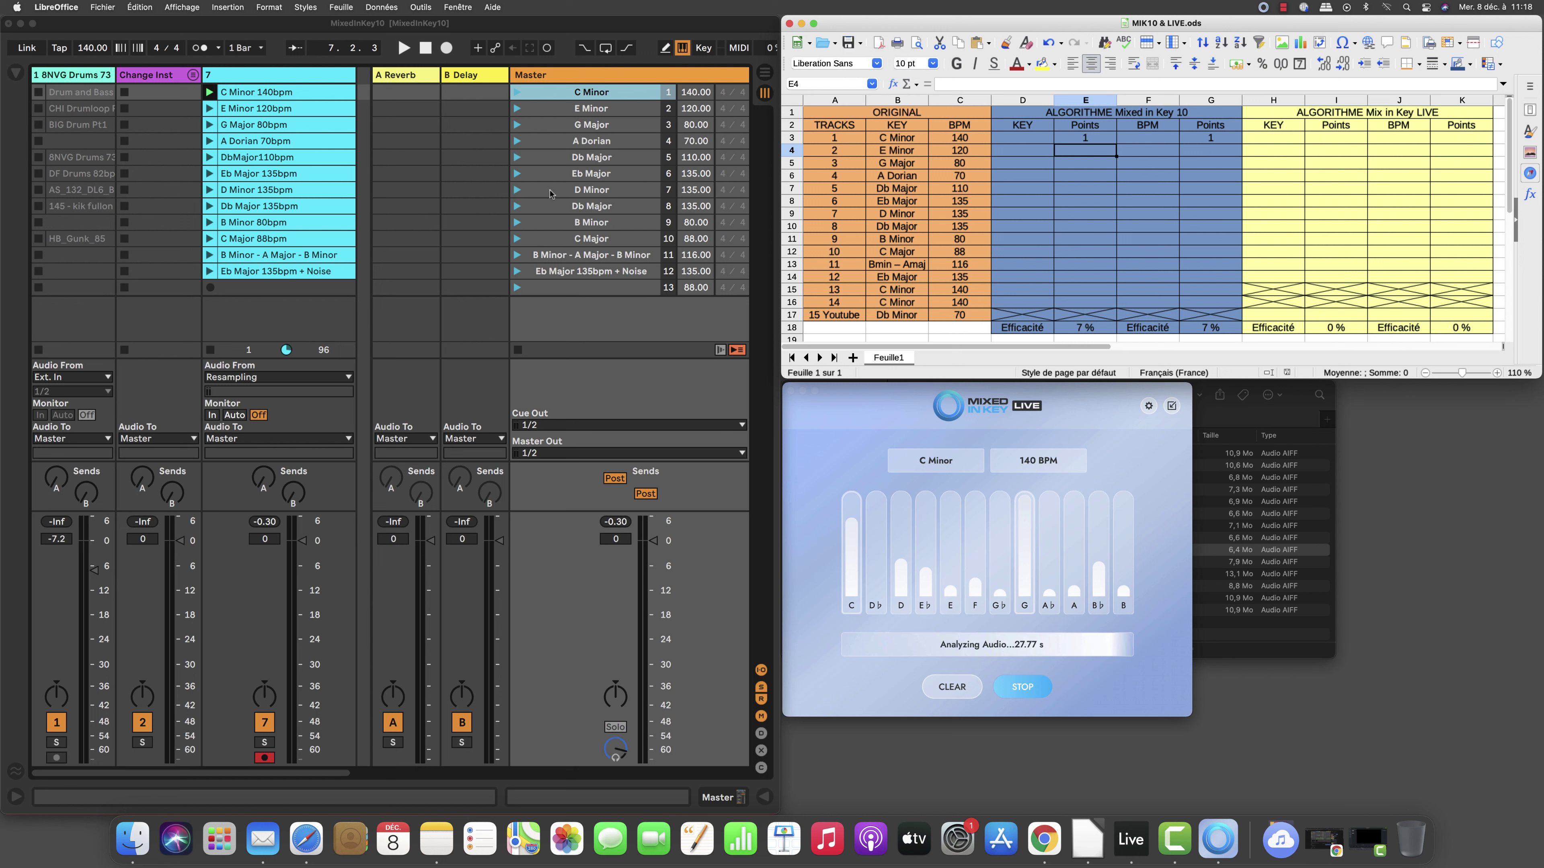
# - Play the E Minor scene in Ableton Live, analyze its audio with Mixed In Key Live, and stop both
pyautogui.click(554, 112)
pyautogui.click(573, 110)
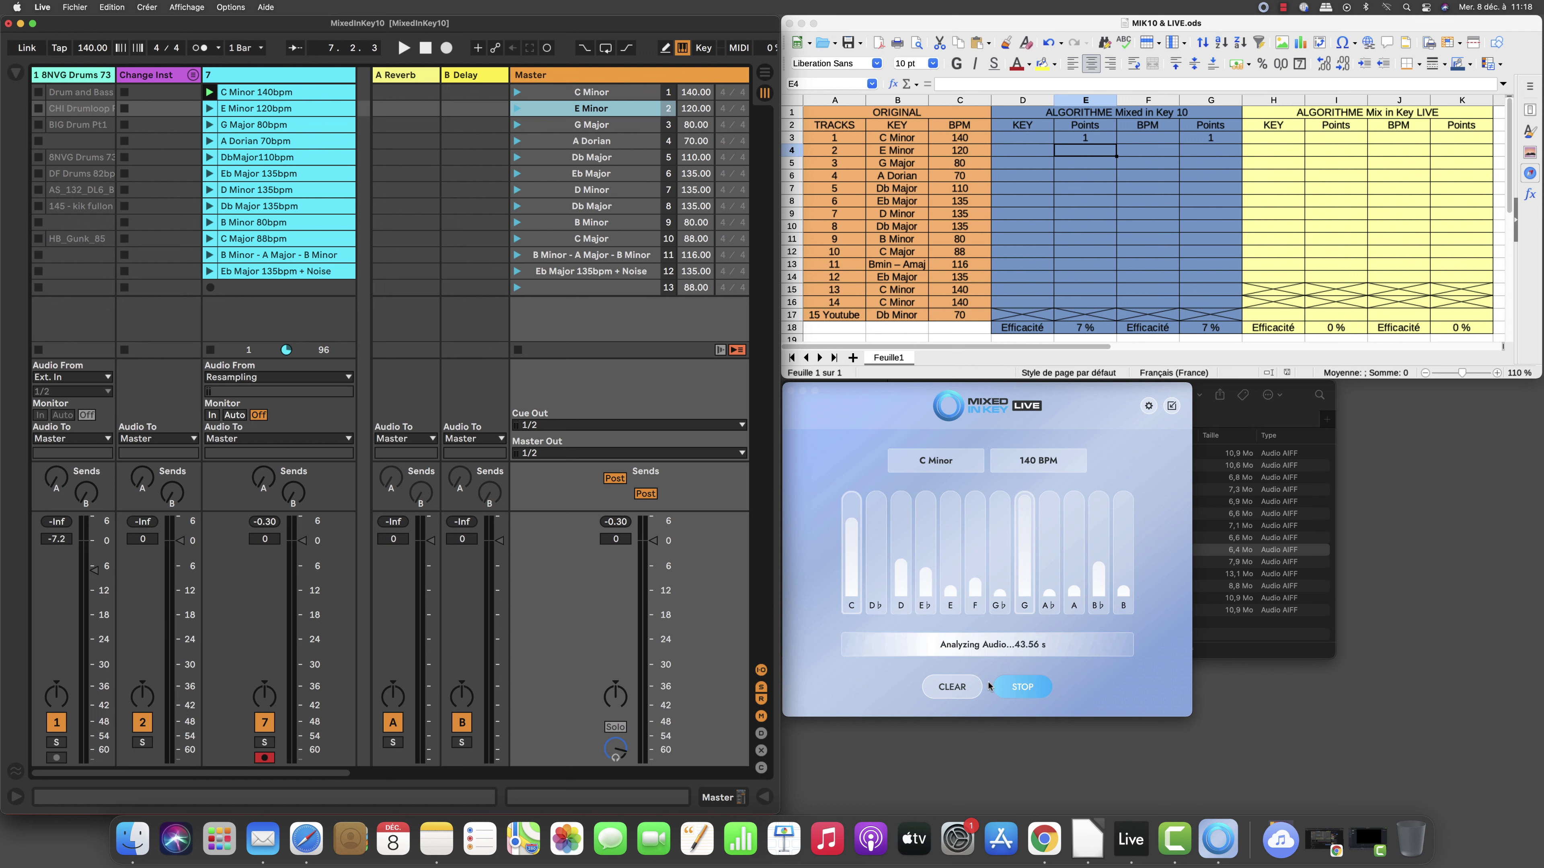
pyautogui.click(516, 113)
pyautogui.click(516, 113)
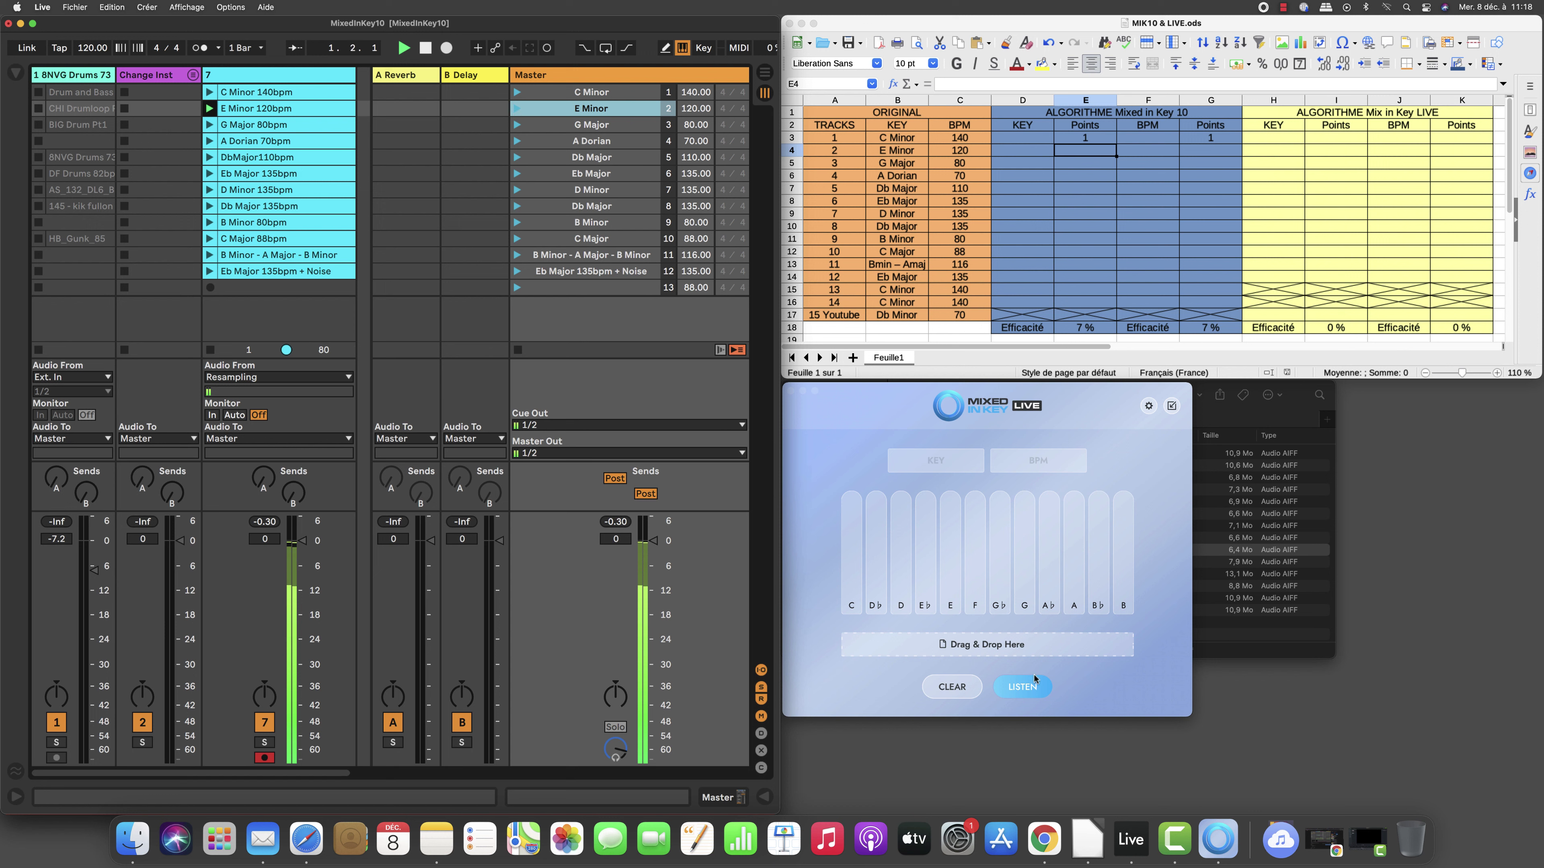
pyautogui.click(1037, 692)
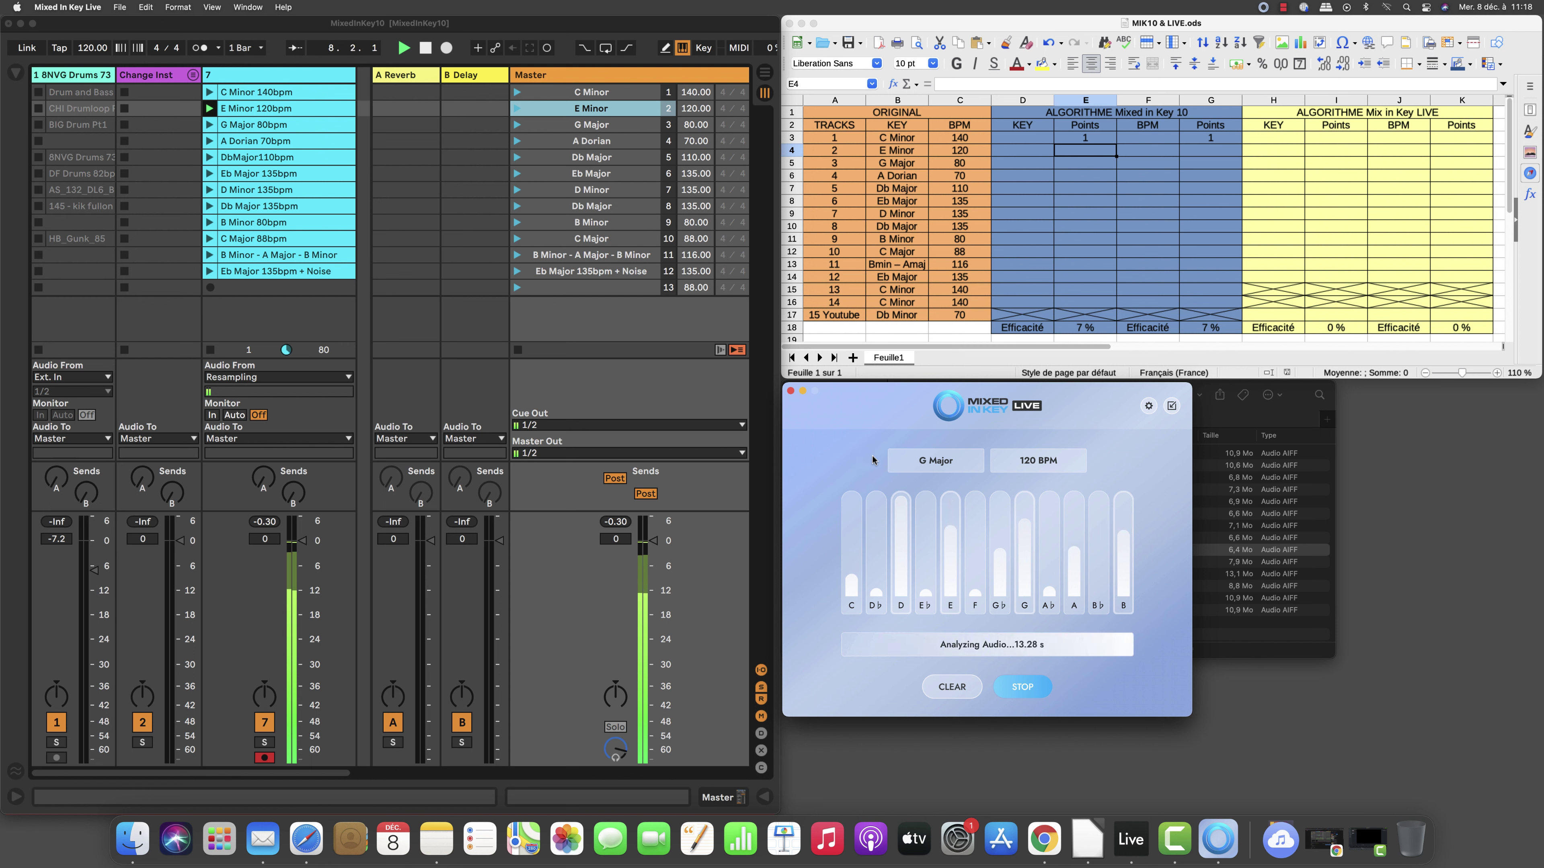
pyautogui.click(1043, 686)
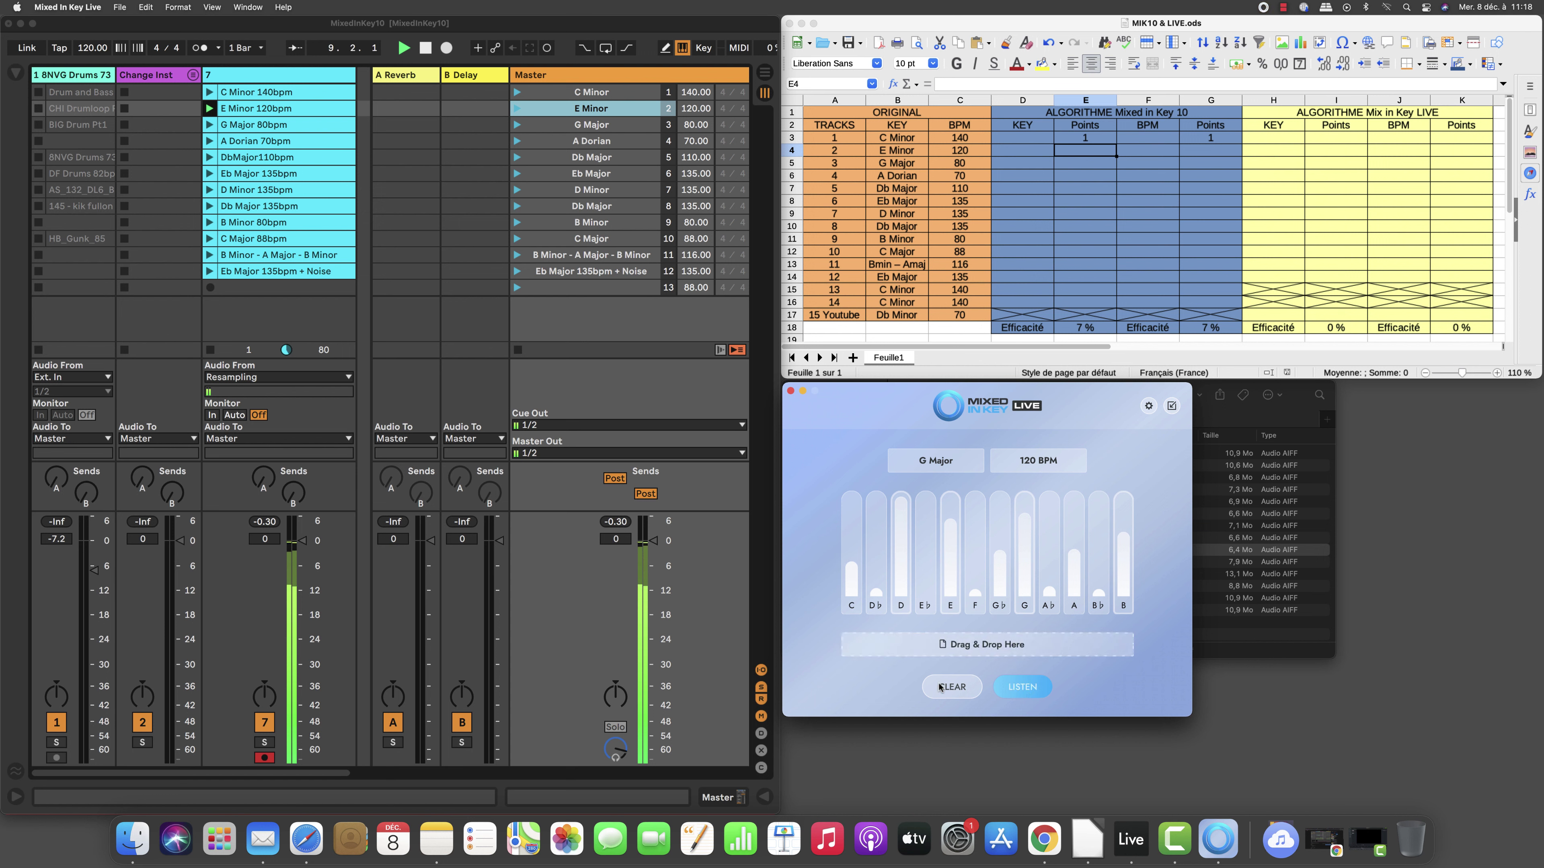
pyautogui.click(428, 48)
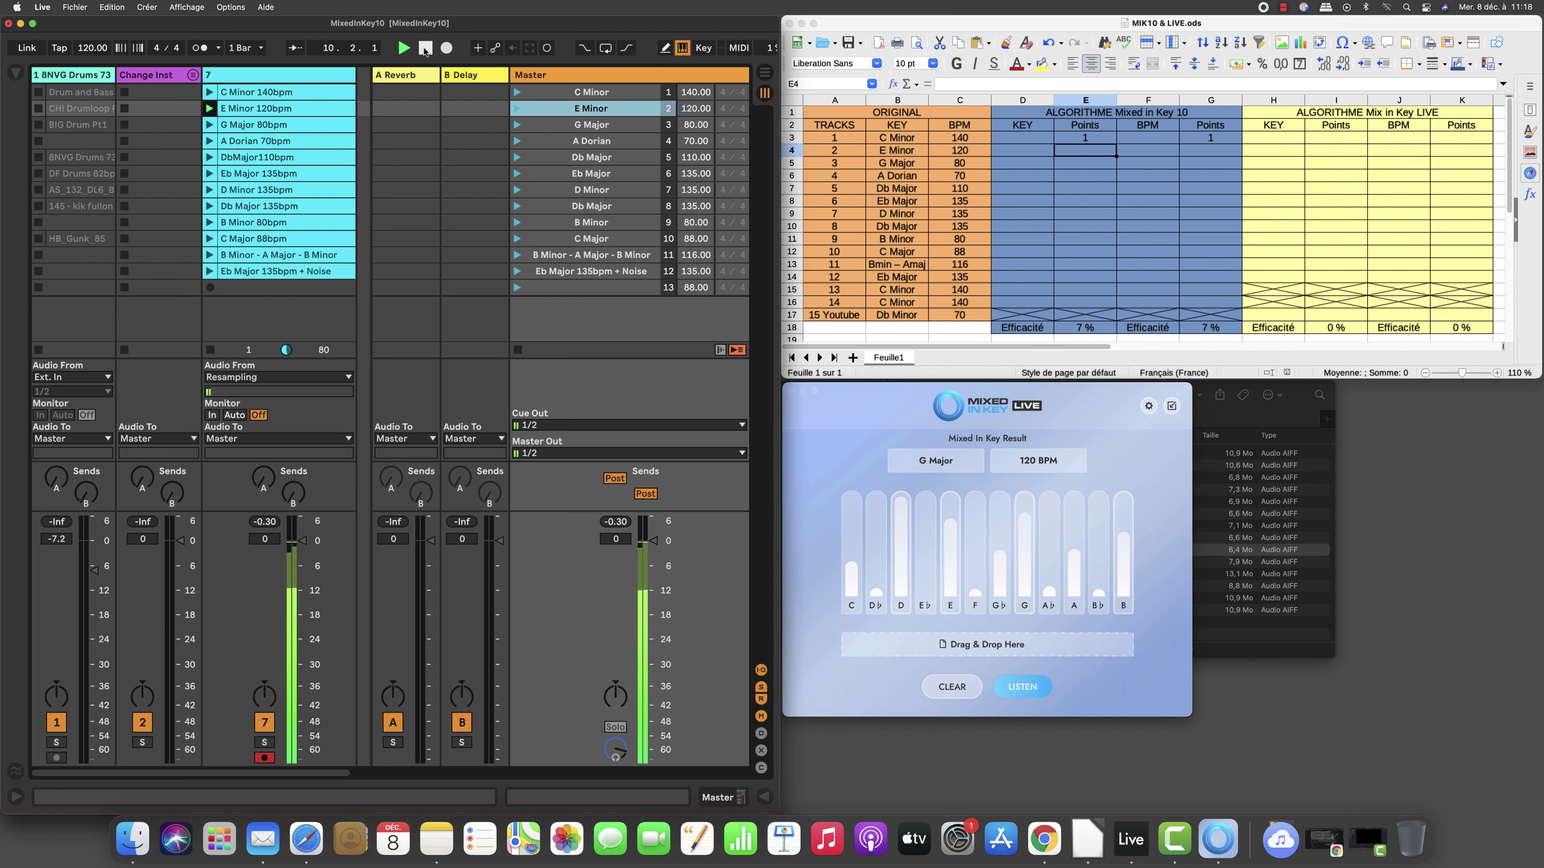
pyautogui.click(428, 49)
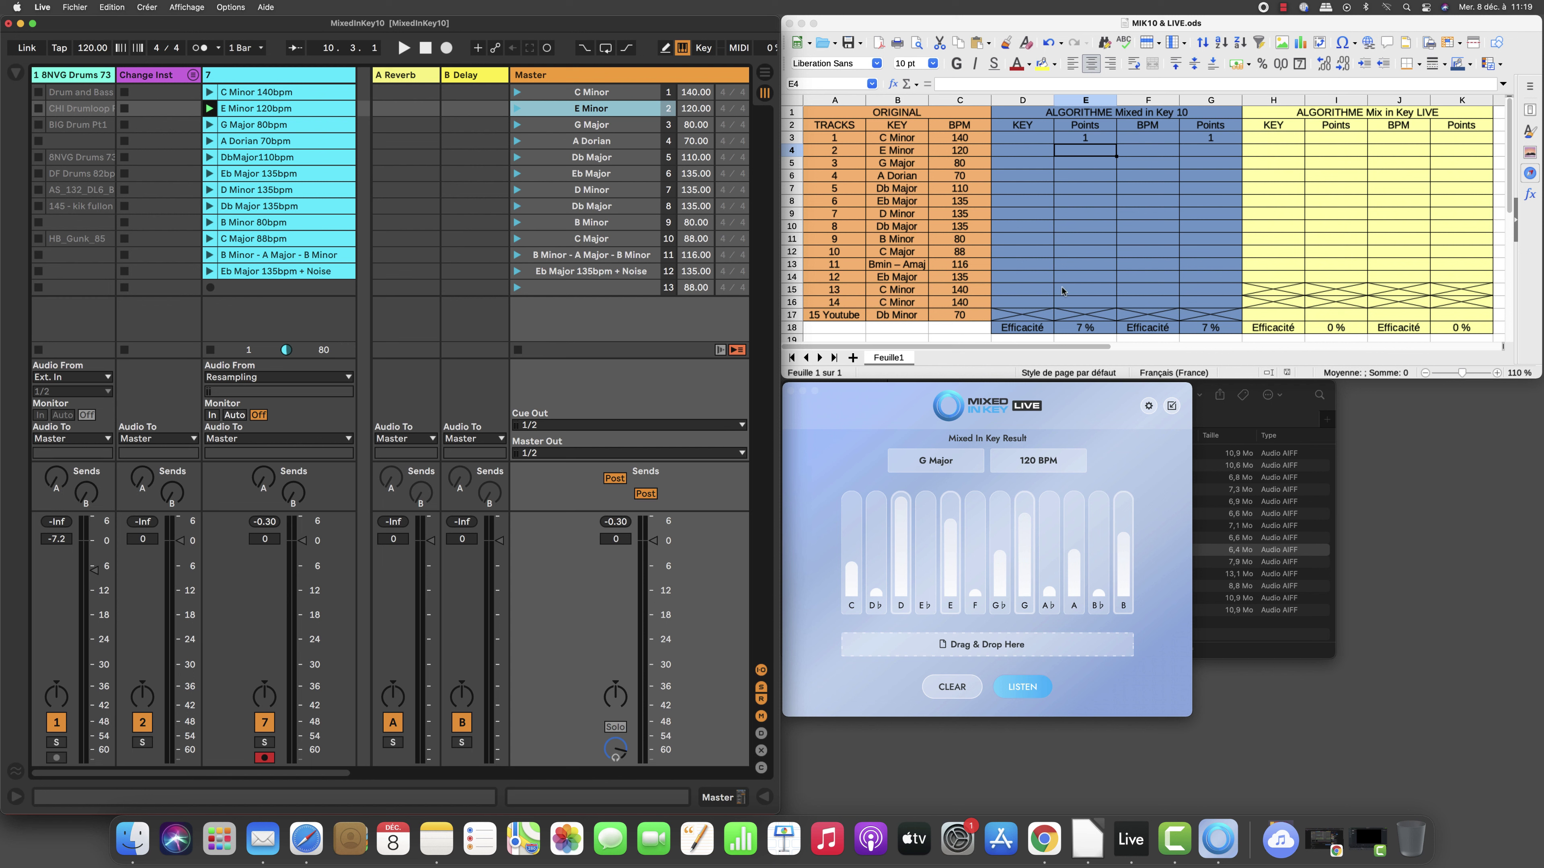
# - Enter 0 key points and 1 BPM point for track 2 in the Mixed in Key 10 section
pyautogui.click(1083, 152)
pyautogui.write('0')
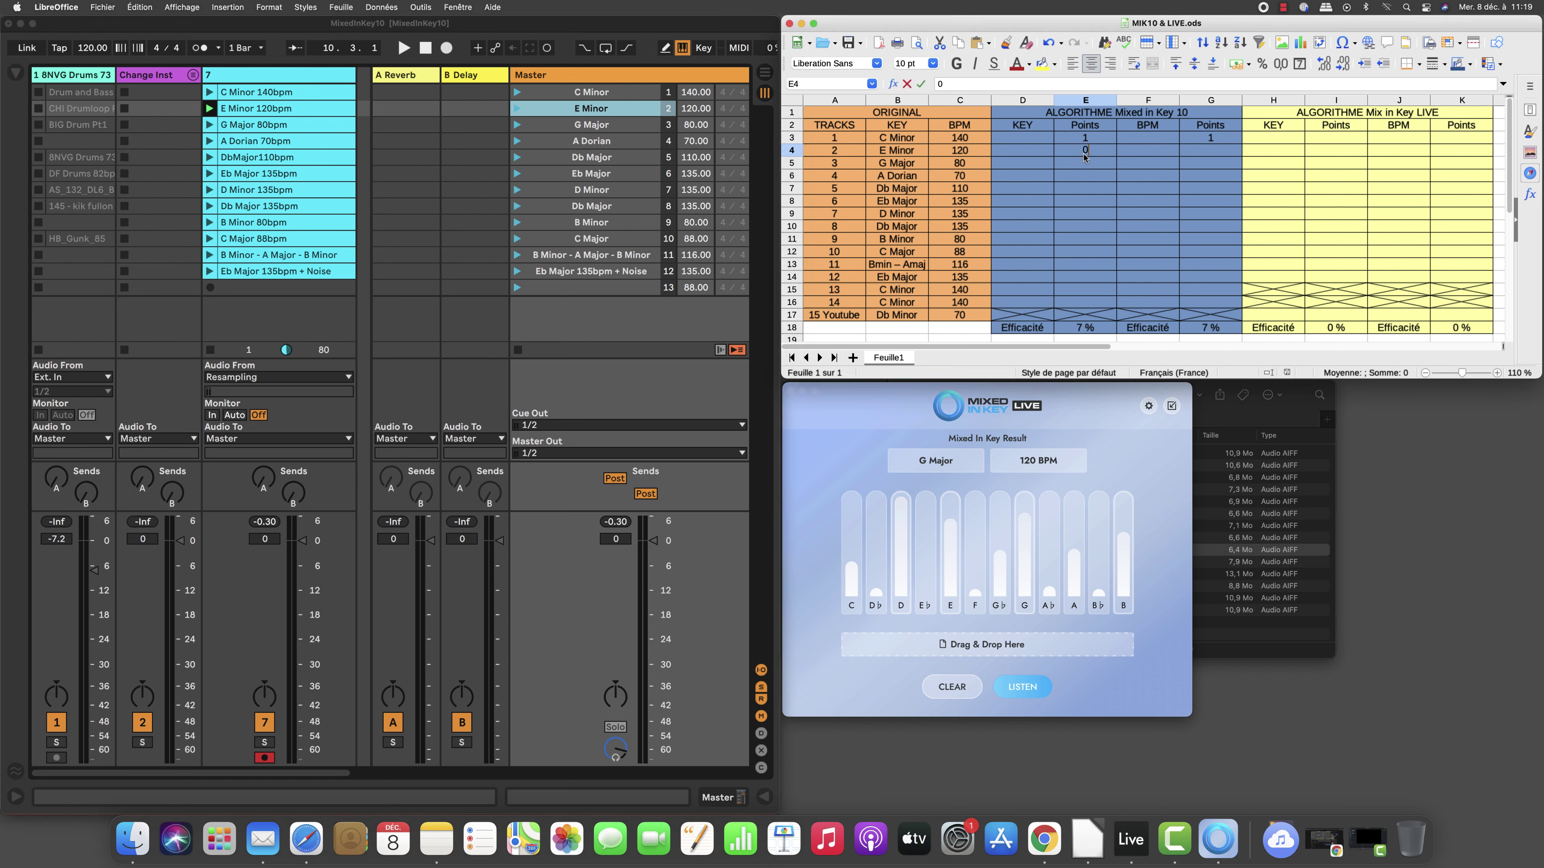
pyautogui.click(1225, 156)
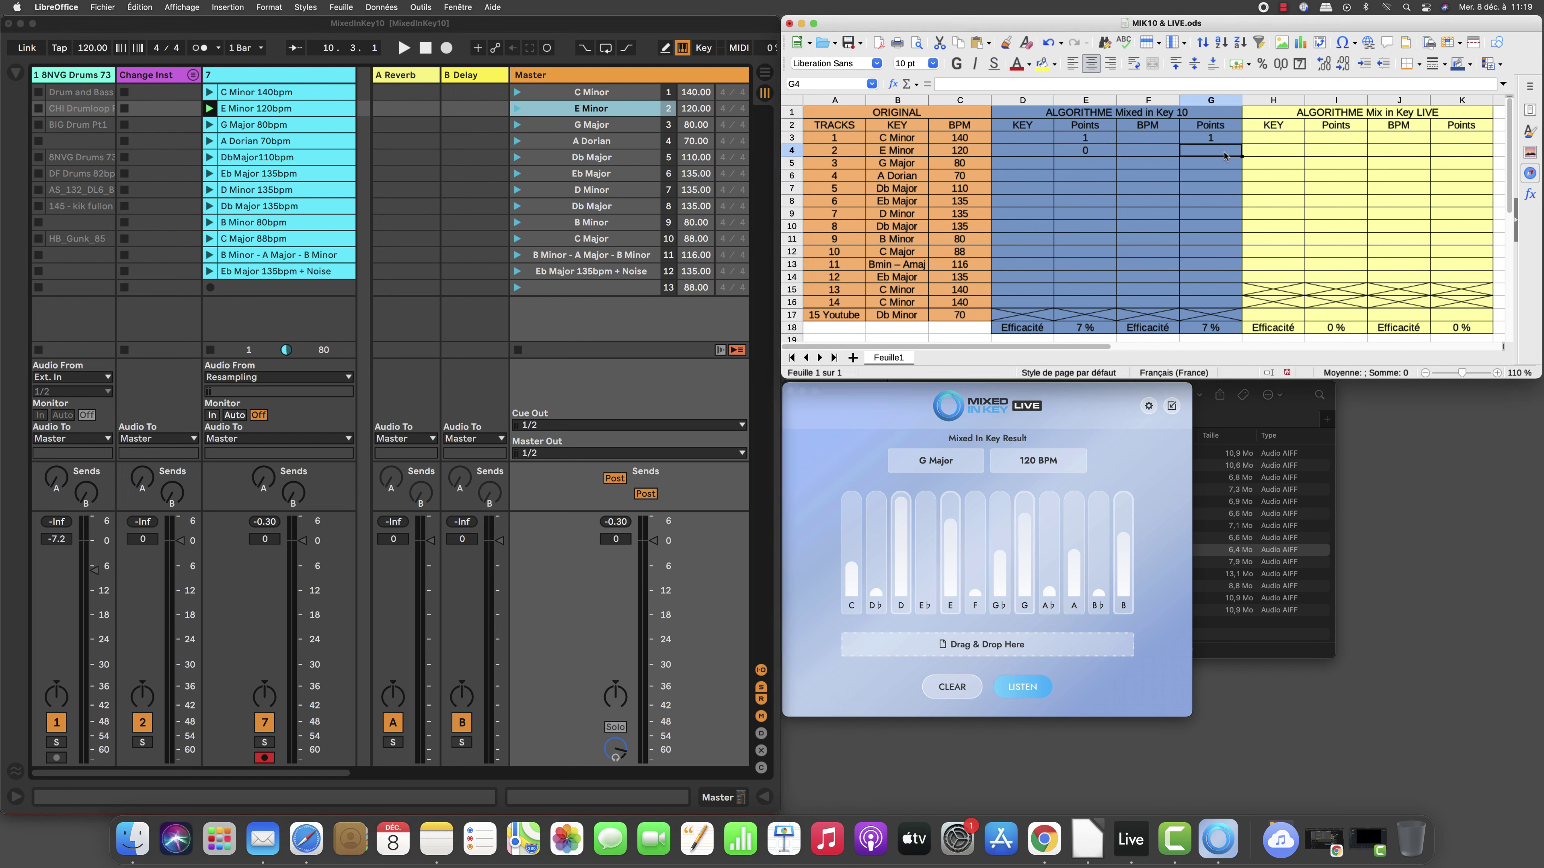
pyautogui.write('1')
pyautogui.click(1091, 167)
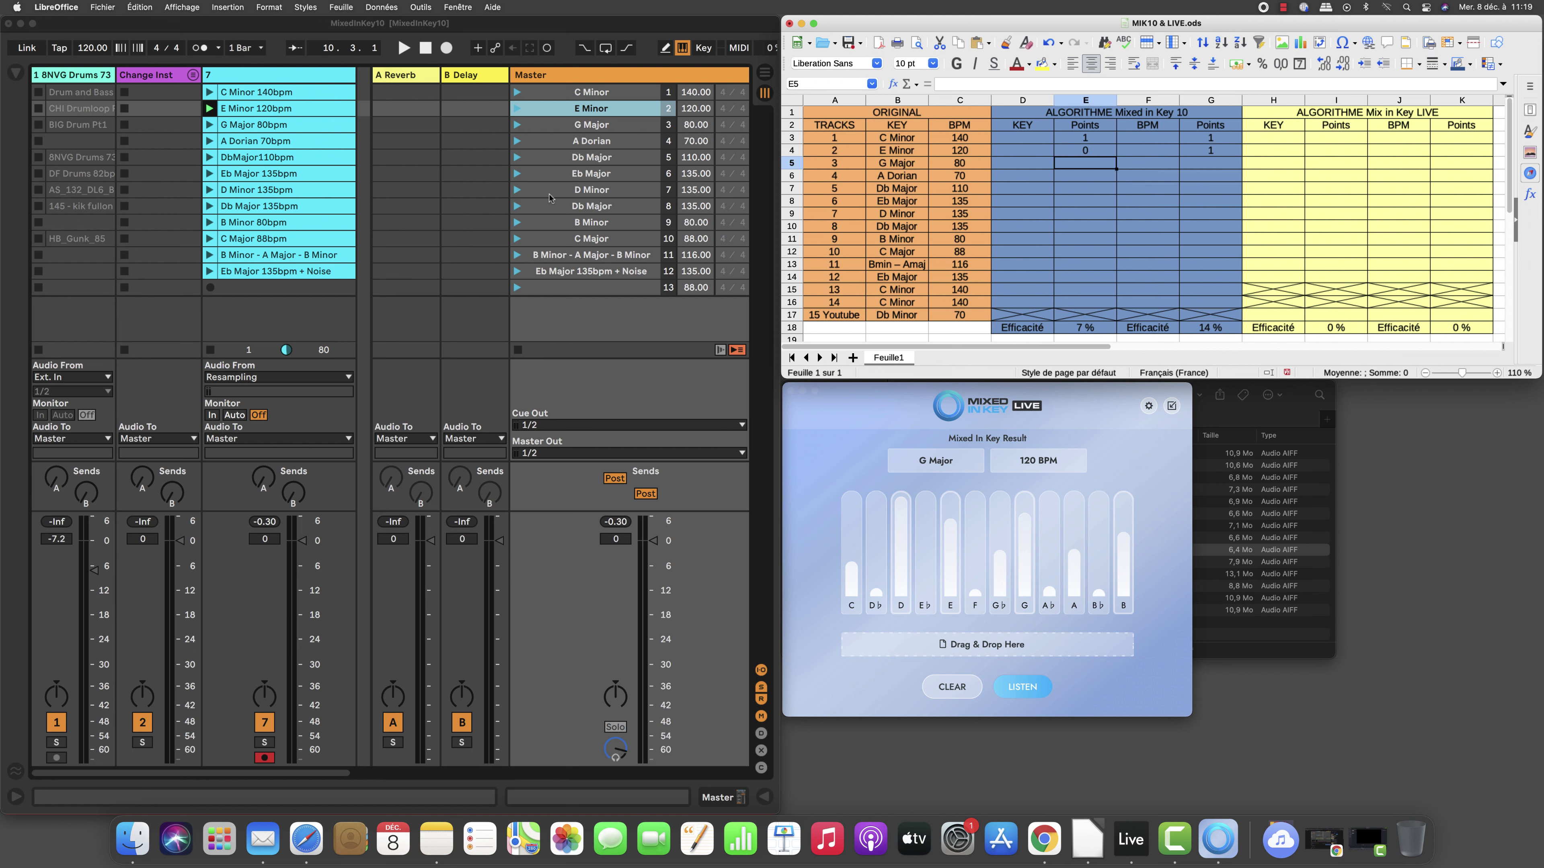
# - Start listening in Mixed In Key Live, play the G Major scene in Ableton Live for analysis, and stop playback
pyautogui.click(574, 130)
pyautogui.click(574, 128)
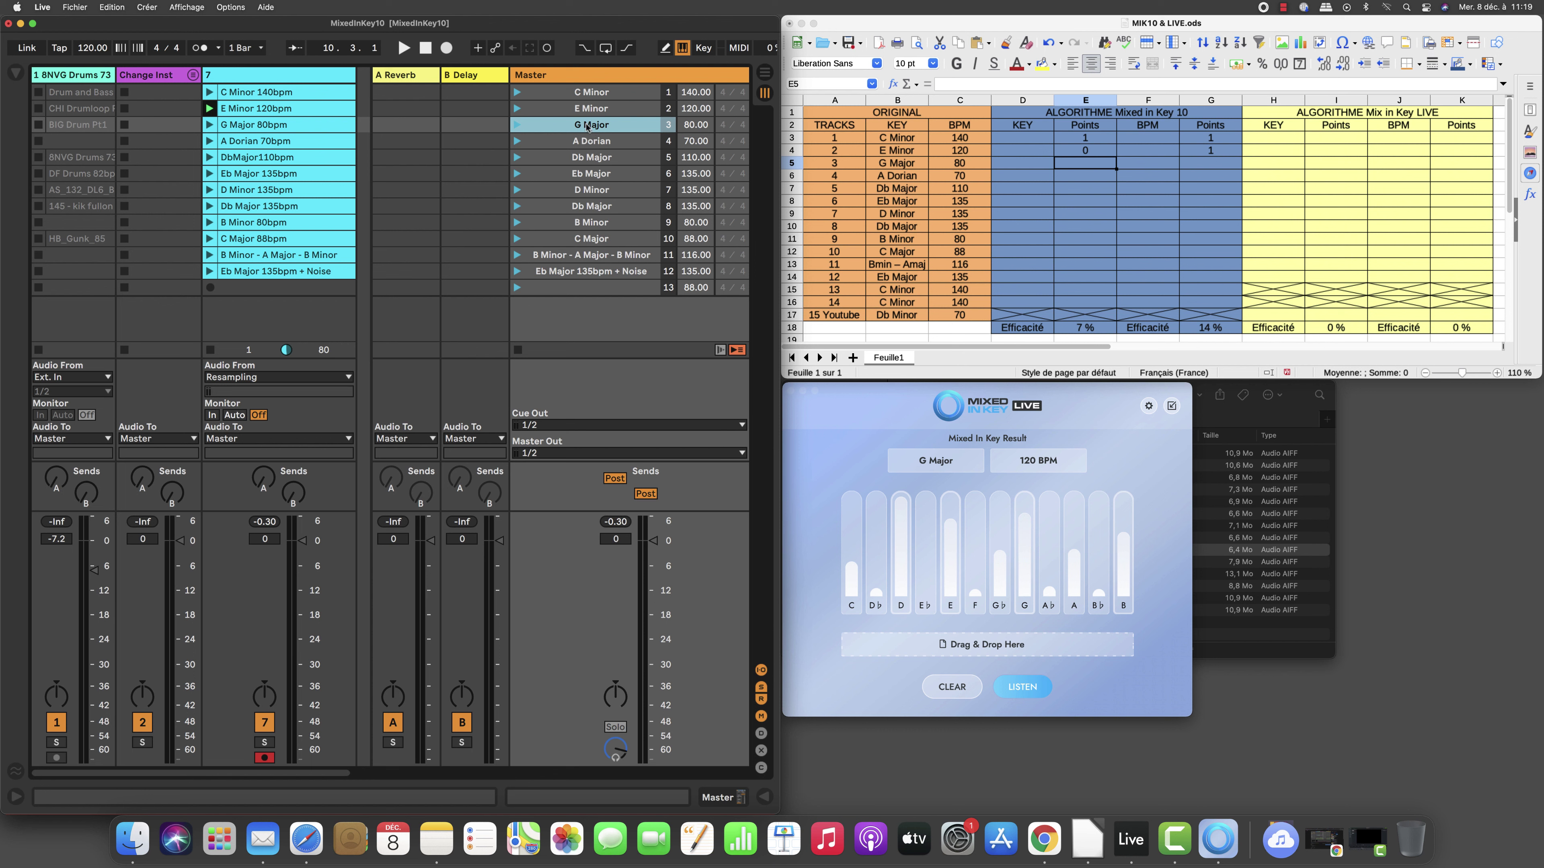
pyautogui.click(1023, 687)
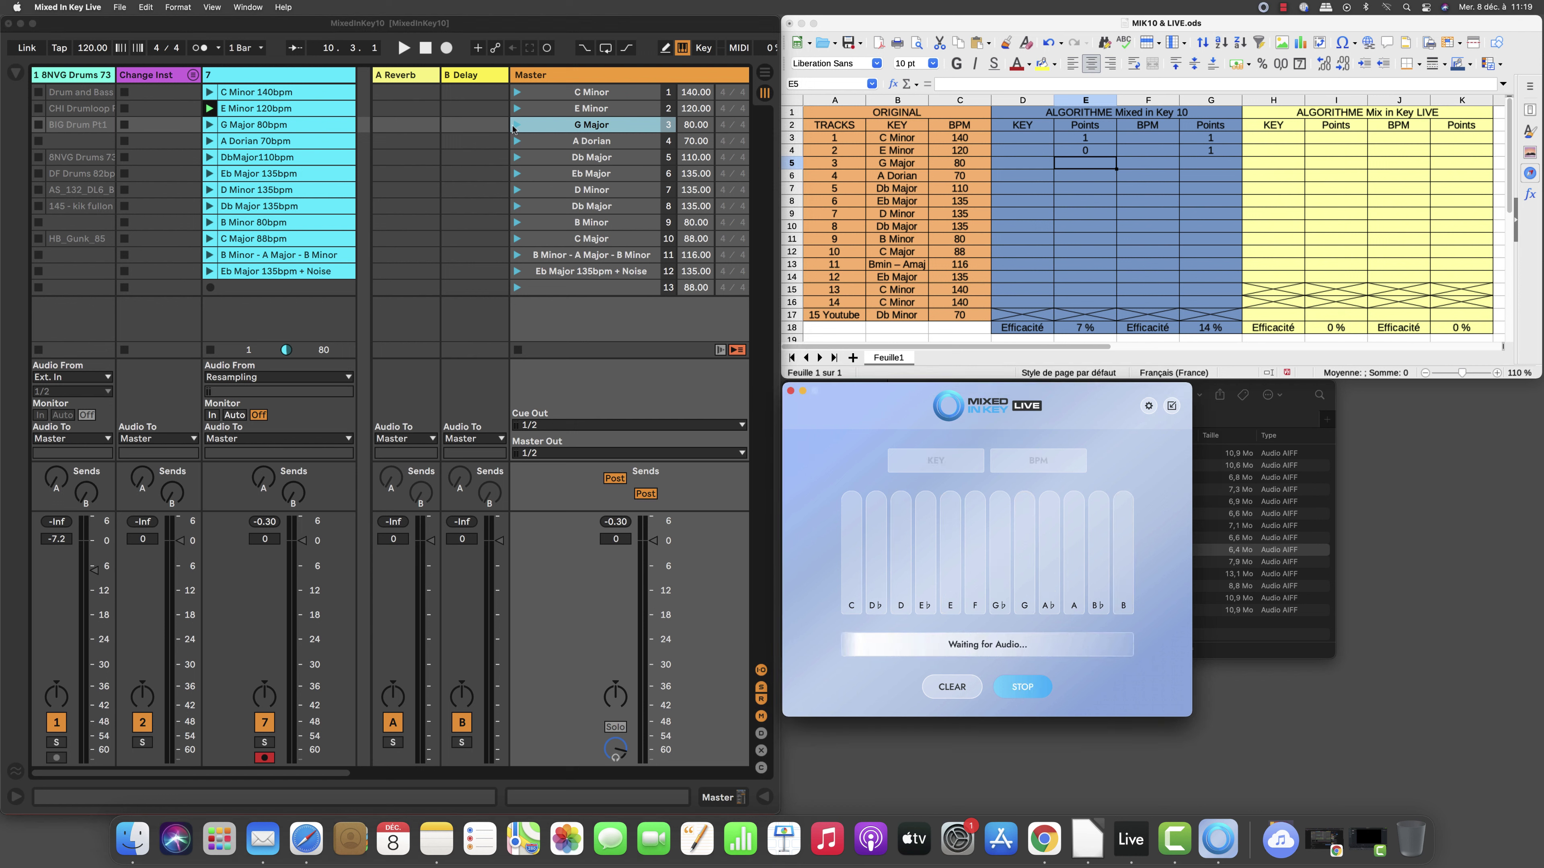
pyautogui.click(514, 127)
pyautogui.click(513, 127)
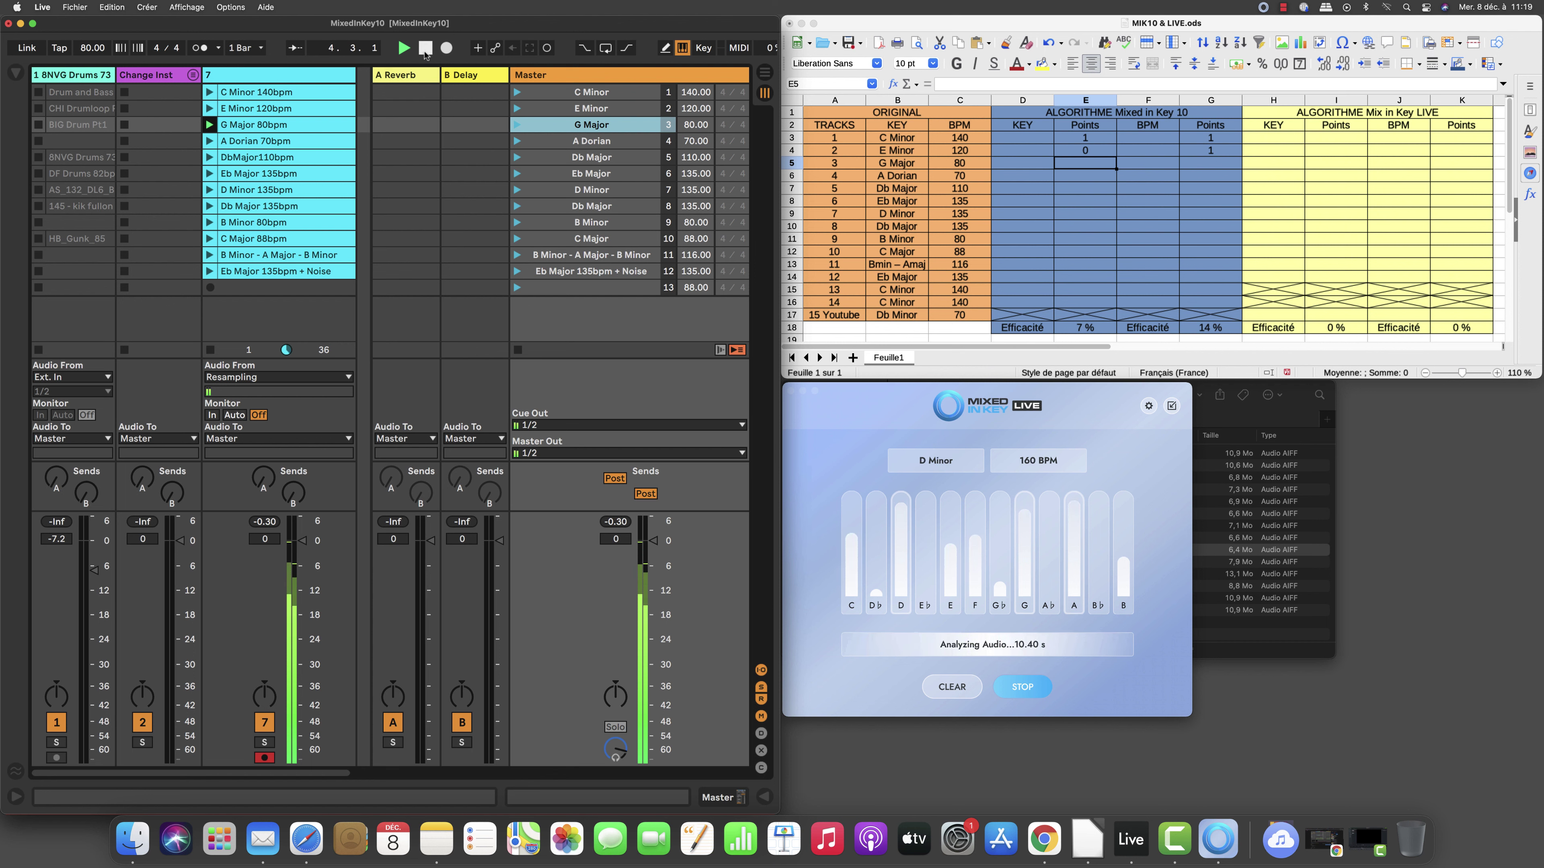
pyautogui.click(425, 47)
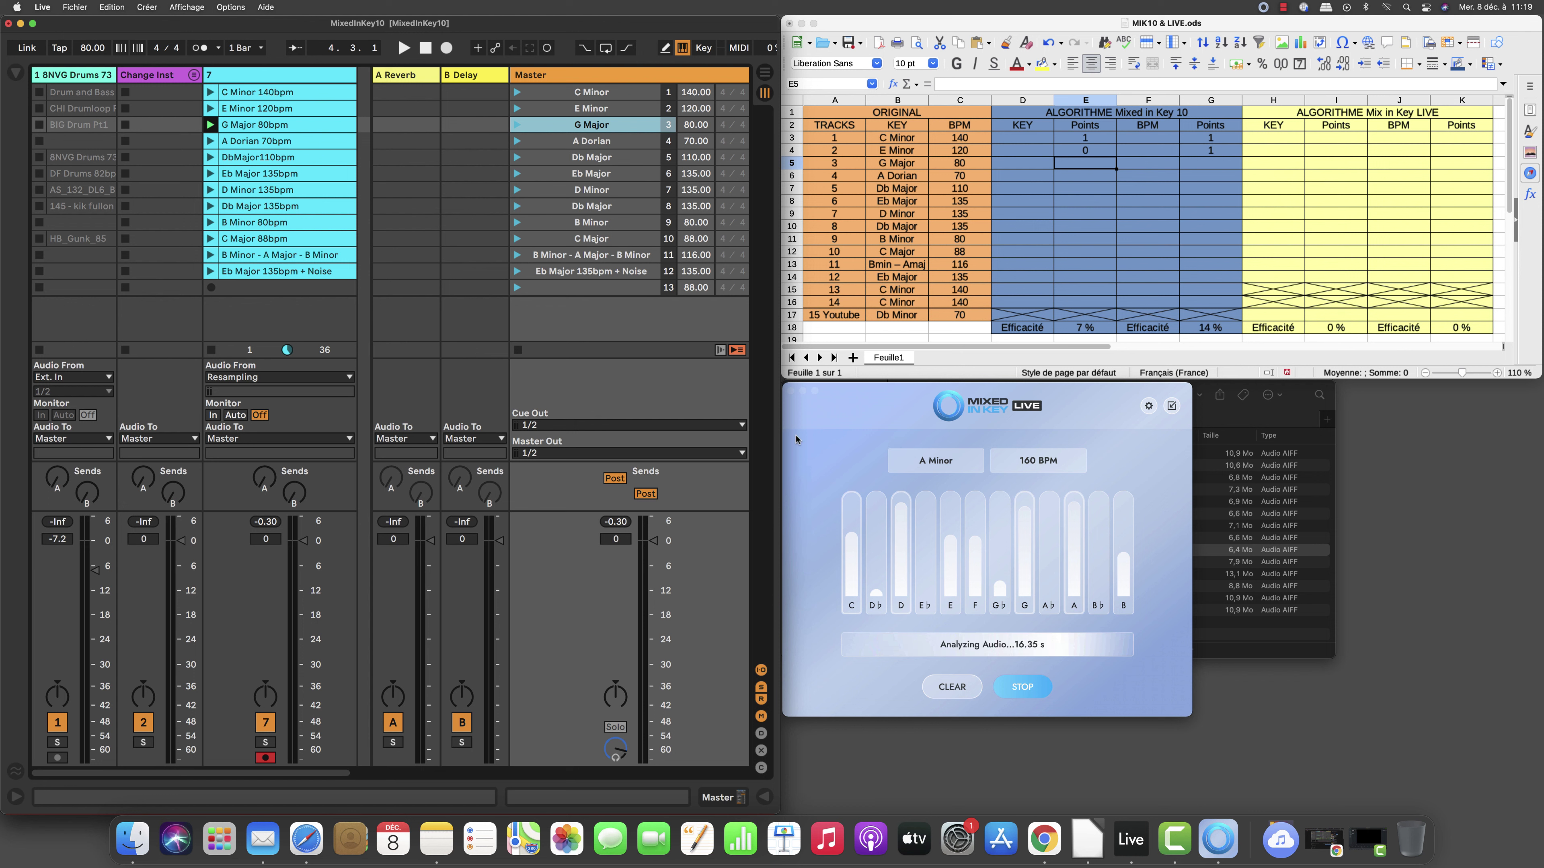
# - Replay the G Major scene for a second analysis, and stop the playback and the listening
pyautogui.click(516, 127)
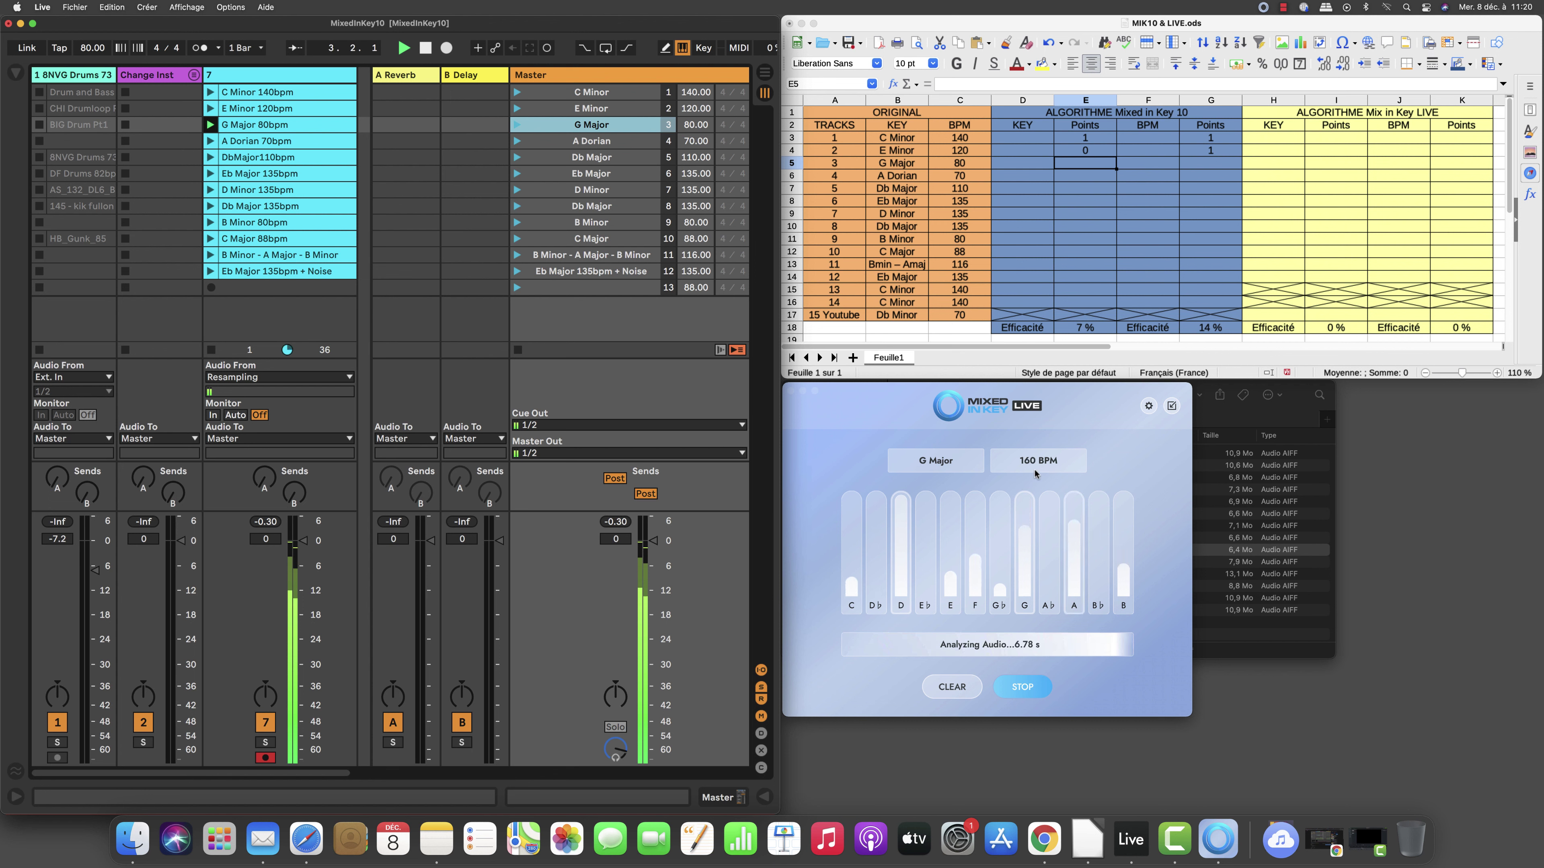
pyautogui.click(426, 48)
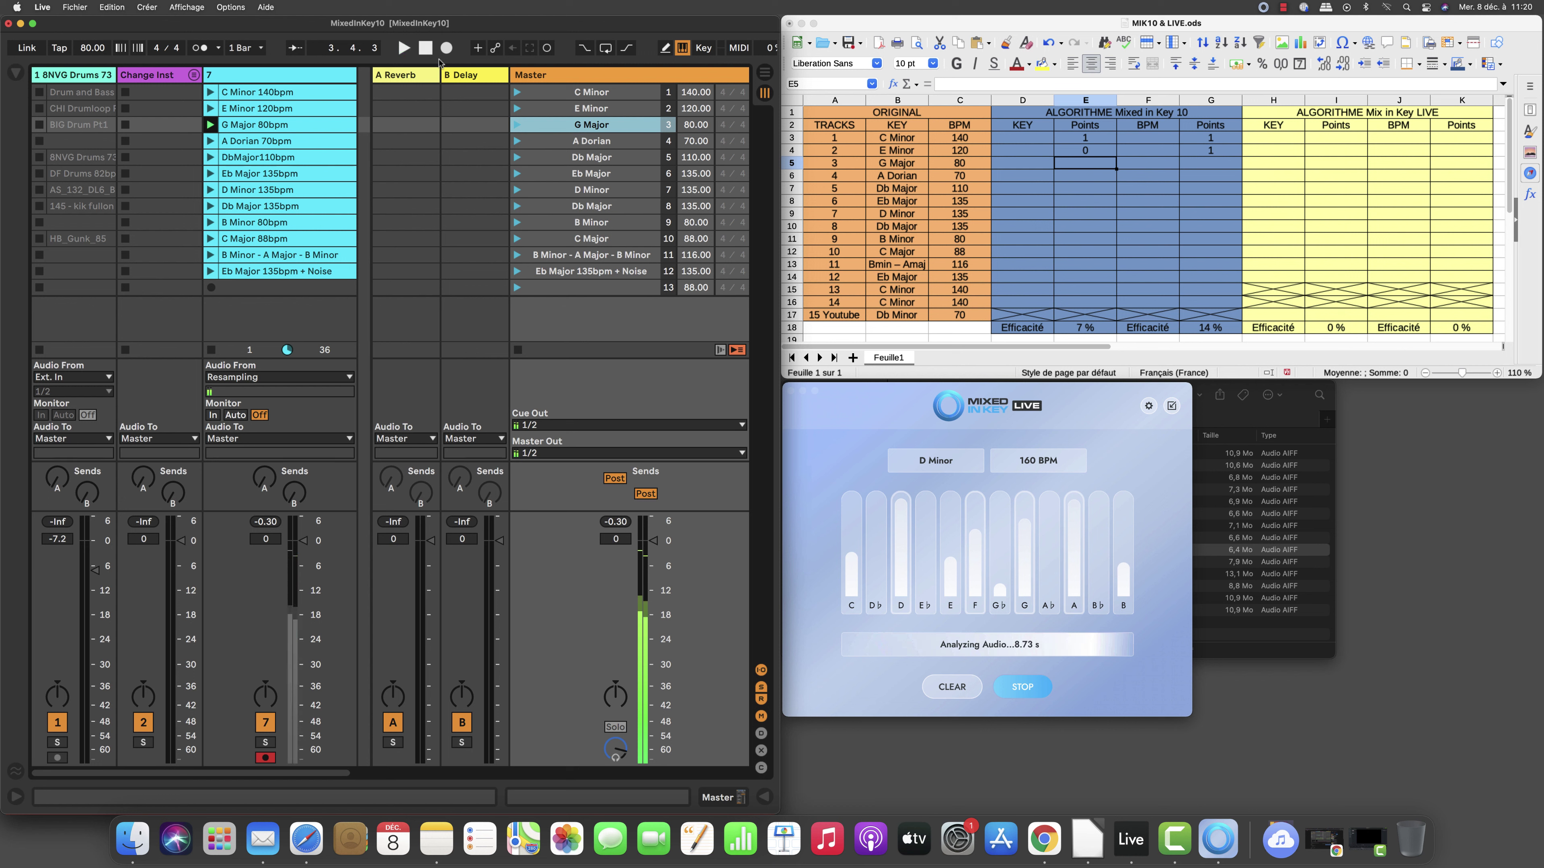
pyautogui.click(1020, 687)
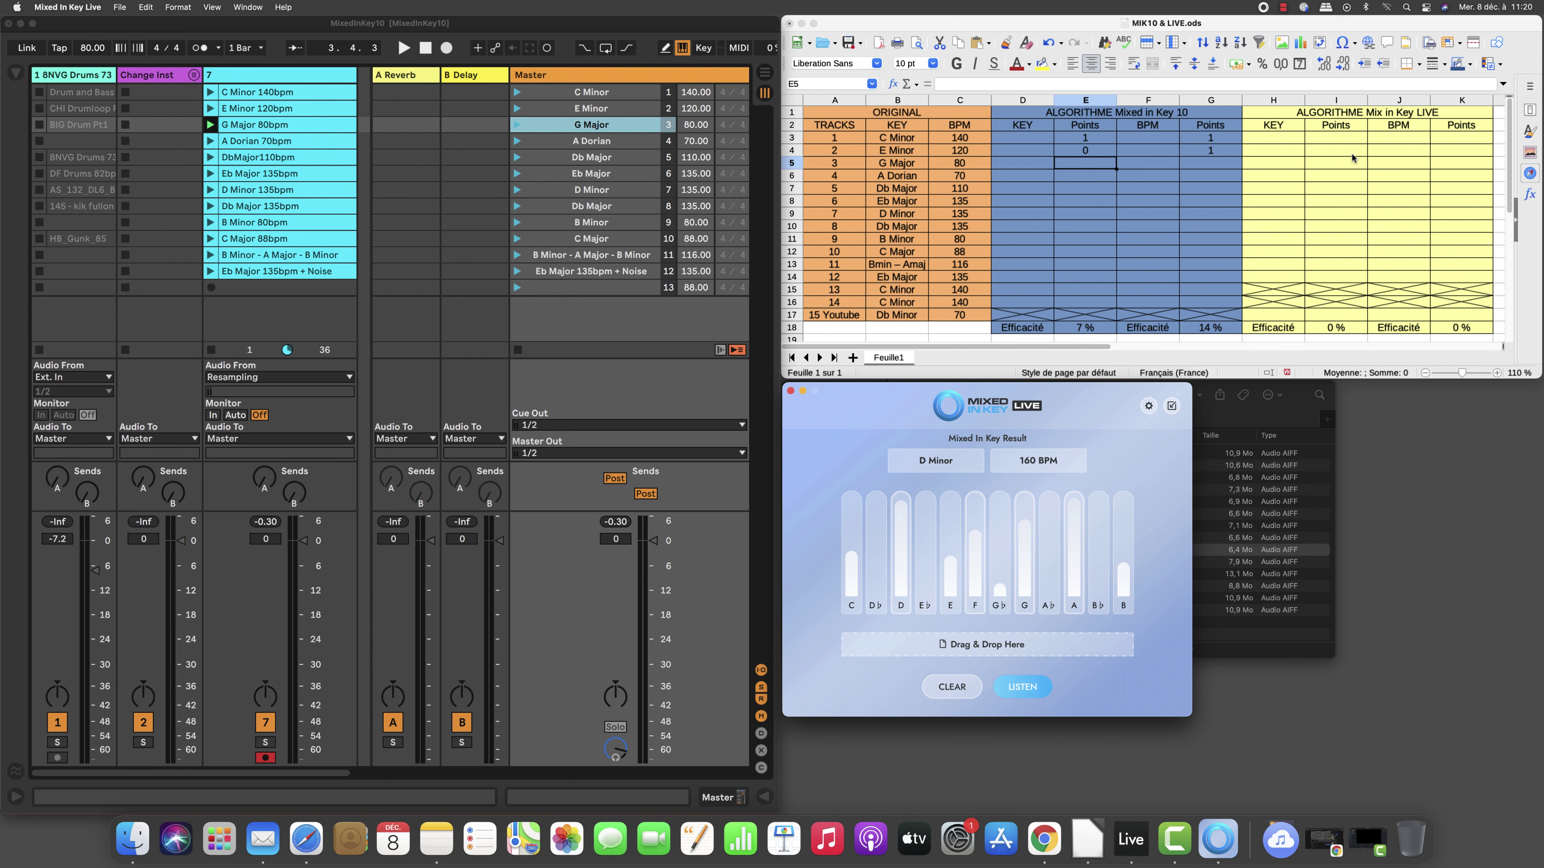
# - Enter 1 for track 1 in both the key and BPM Points columns of the Mix in Key LIVE section
pyautogui.click(1334, 143)
pyautogui.write('1')
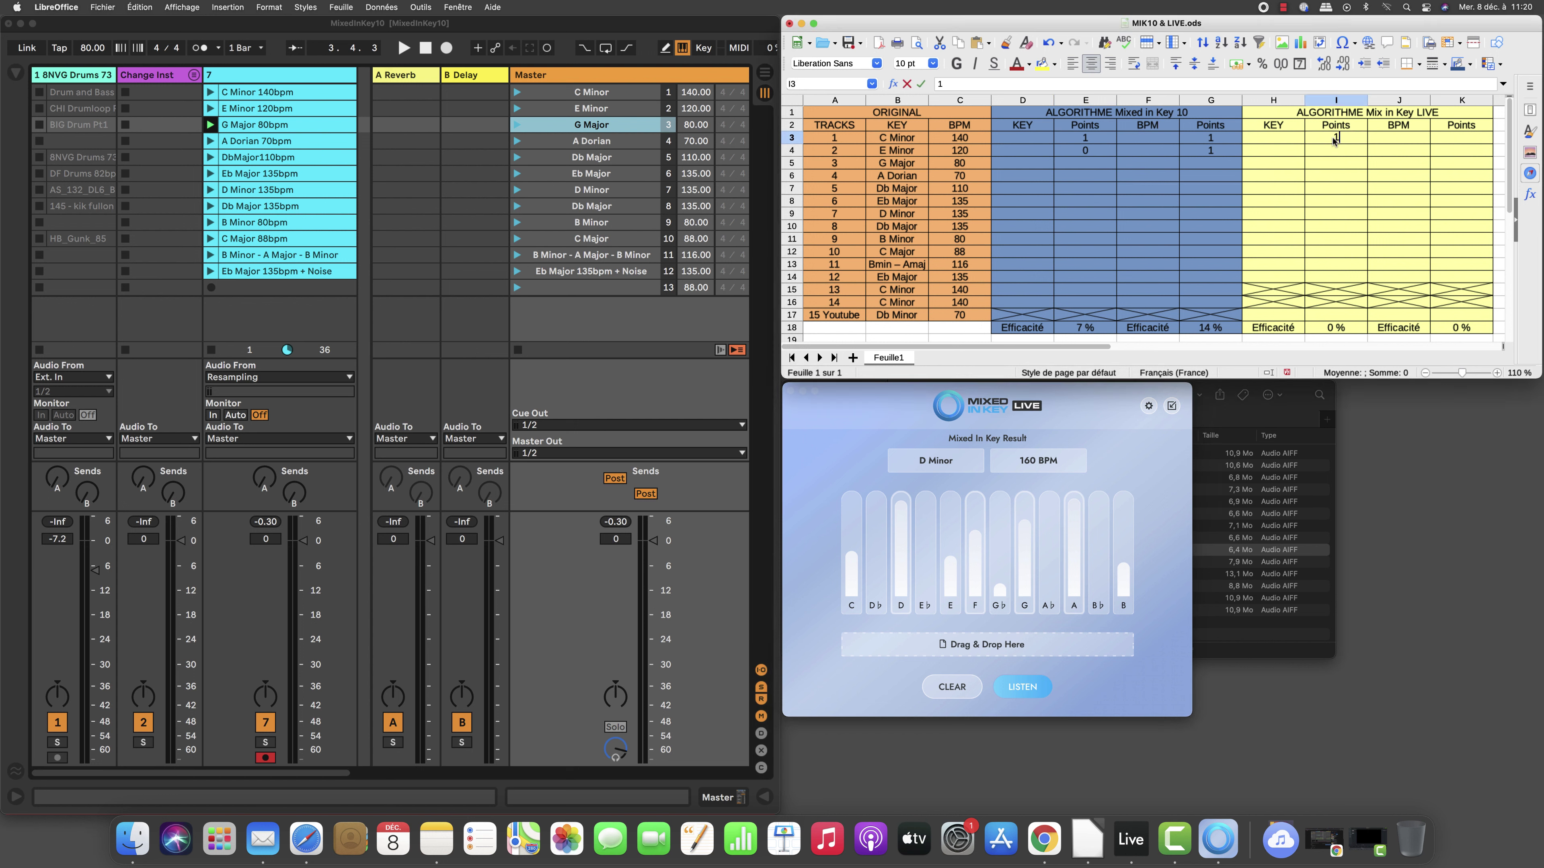
pyautogui.press('Tab')
pyautogui.press('Tab')
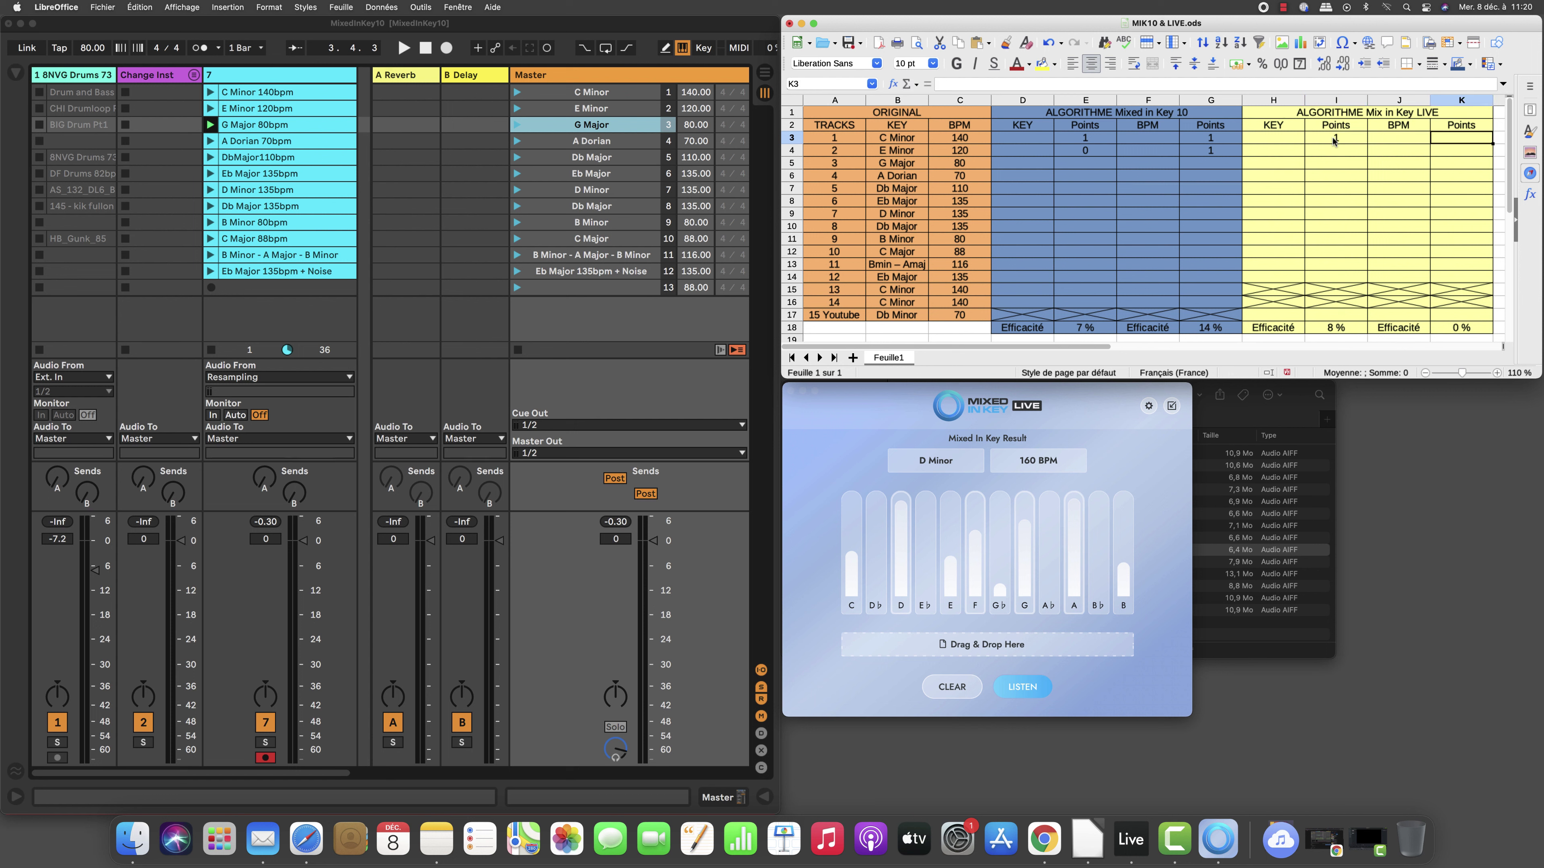
pyautogui.write('1')
pyautogui.press('Return')
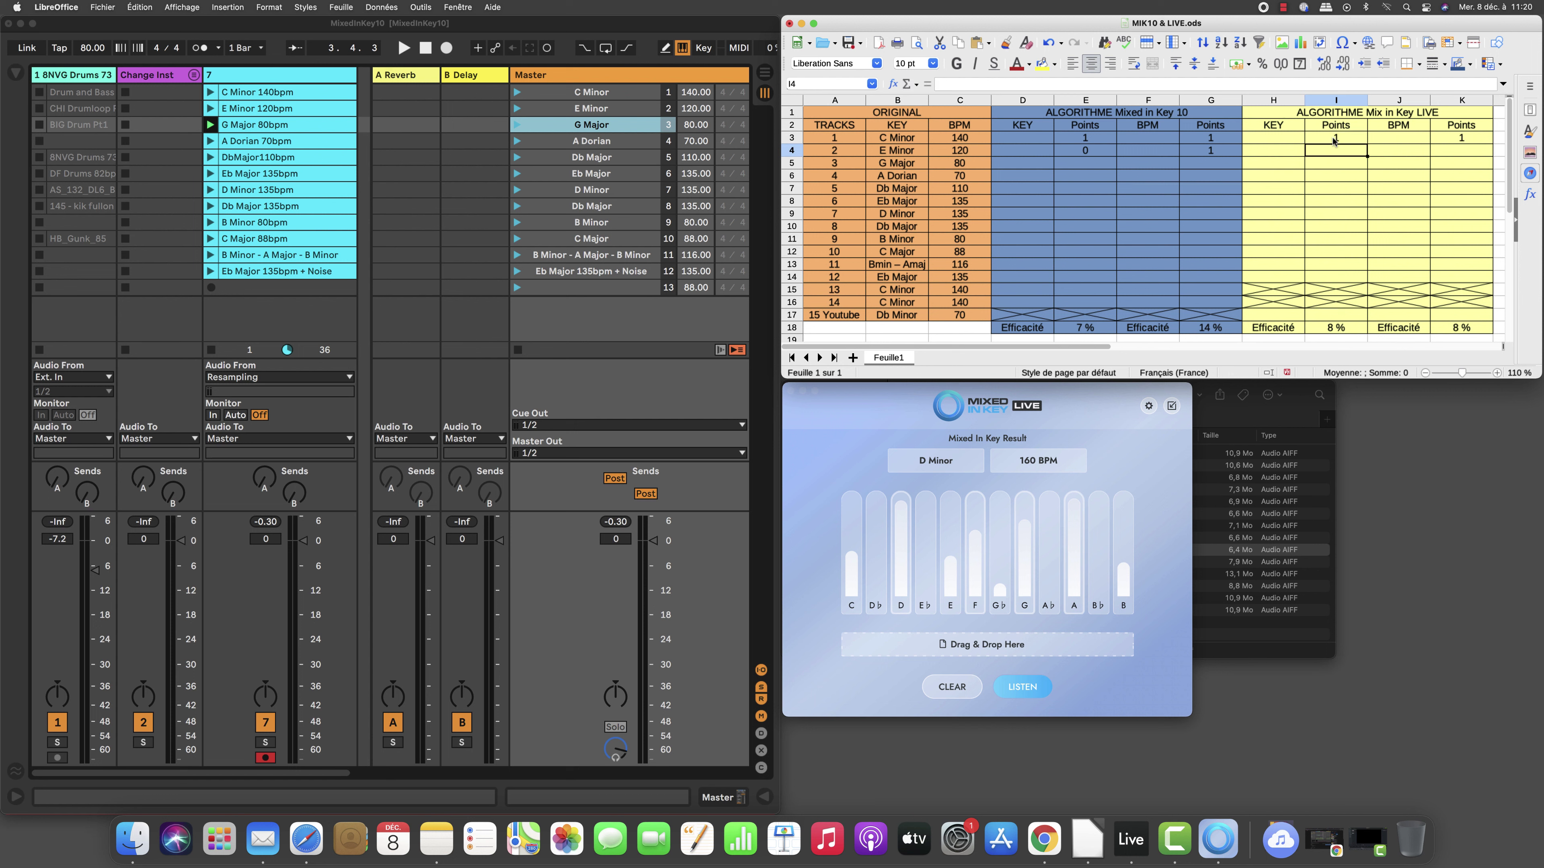
# - Enter 0 key points and 1 BPM point for track 2 in the Mix in Key LIVE section
pyautogui.write('1')
pyautogui.write('0')
pyautogui.press('Tab')
pyautogui.press('Tab')
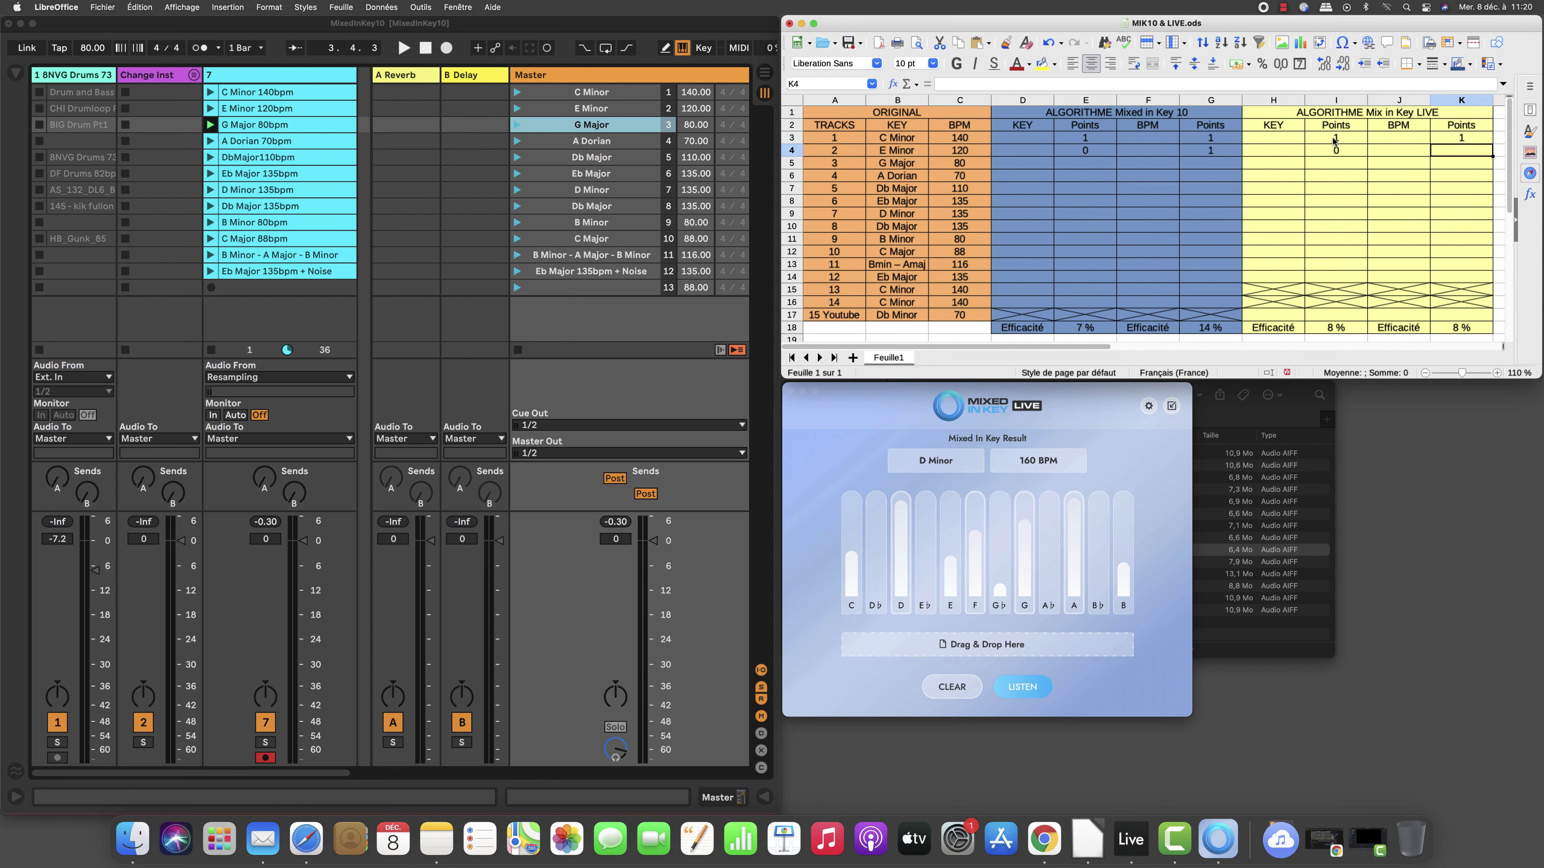
pyautogui.write('1')
# - Clear the track 1 and 2 scores from both Points columns of the Mixed in Key 10 section
pyautogui.click(1096, 142)
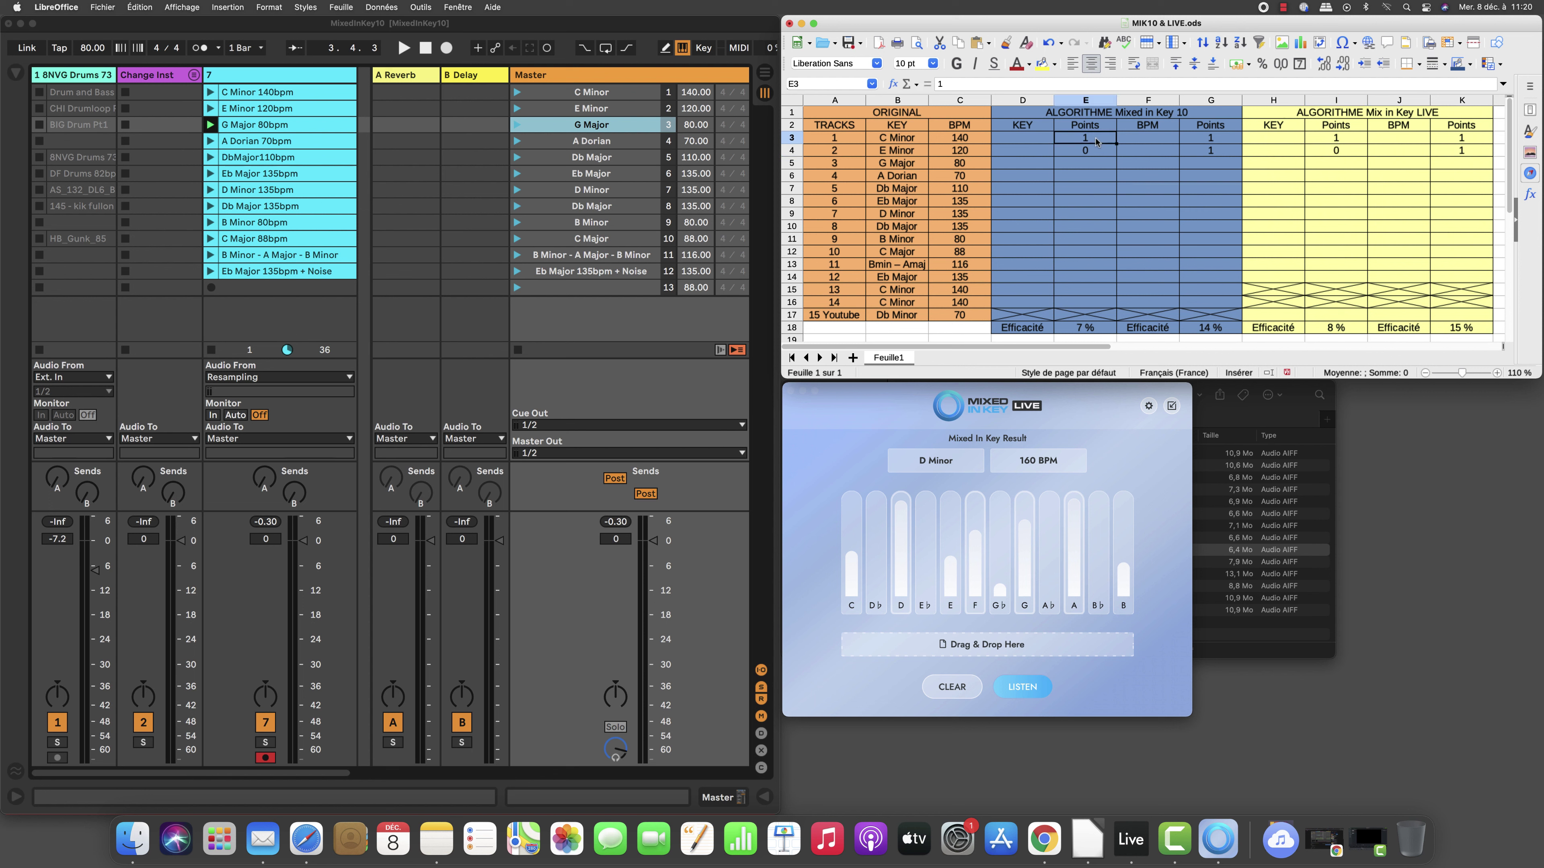
pyautogui.click(1103, 163)
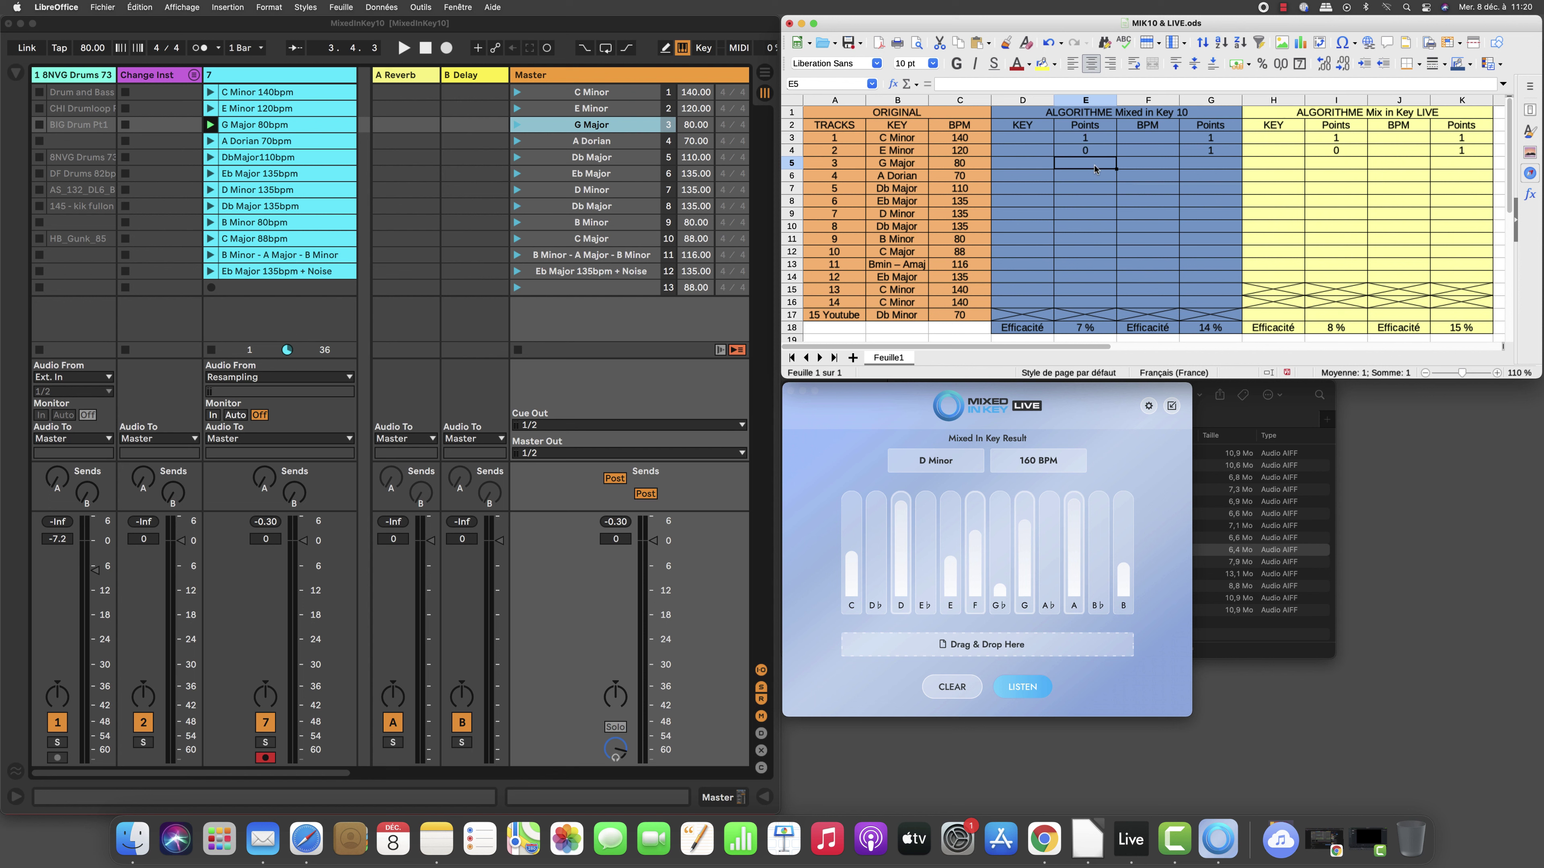
pyautogui.moveTo(1112, 164); pyautogui.dragTo(1101, 139)
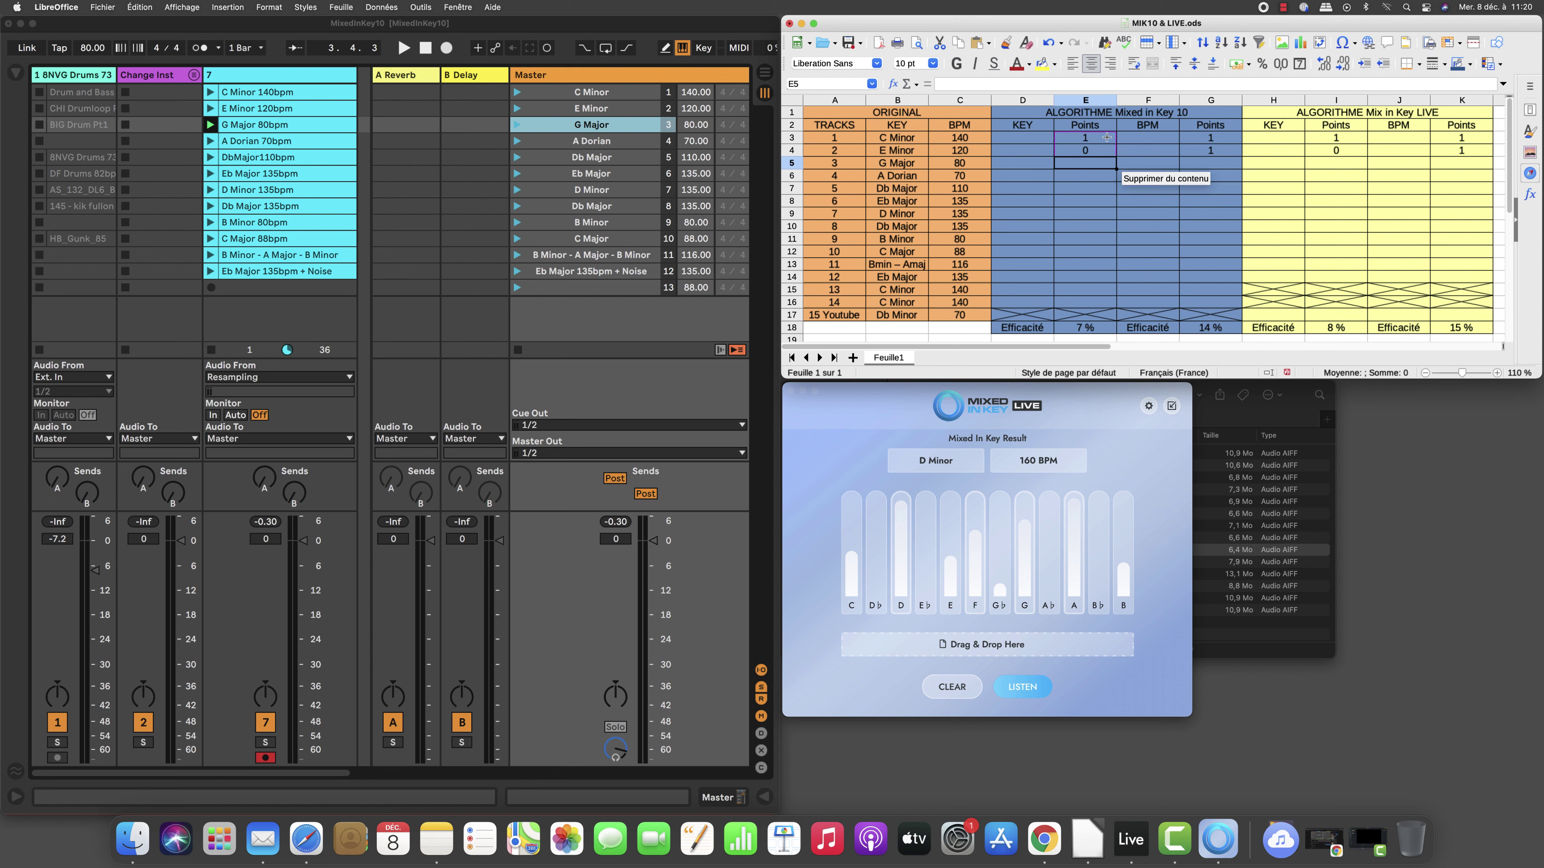
pyautogui.press('Delete')
pyautogui.click(1202, 165)
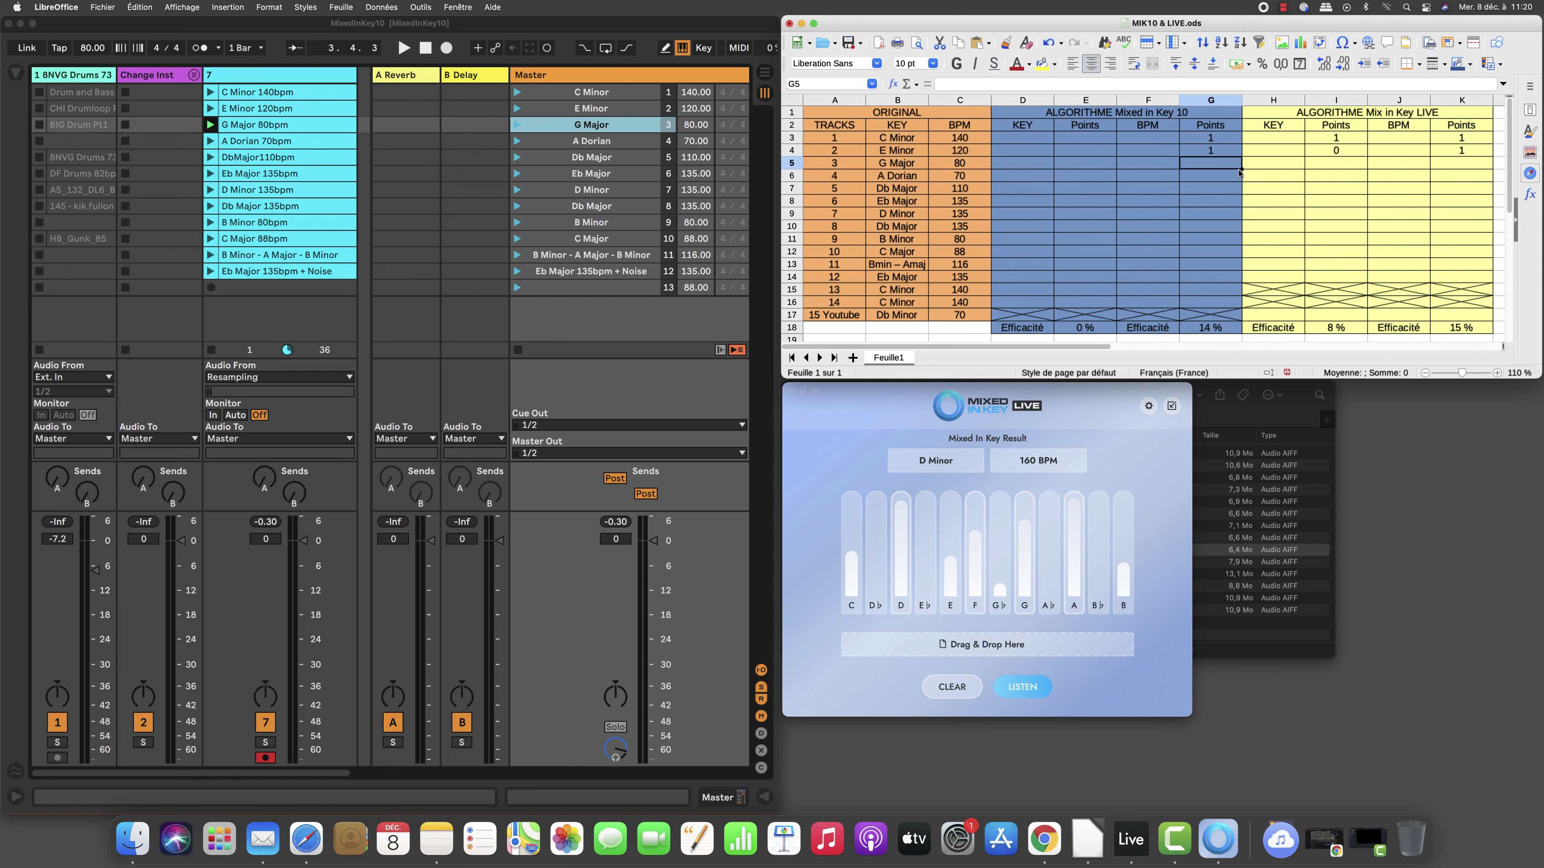
pyautogui.moveTo(1237, 164); pyautogui.dragTo(1234, 139)
pyautogui.press('Delete')
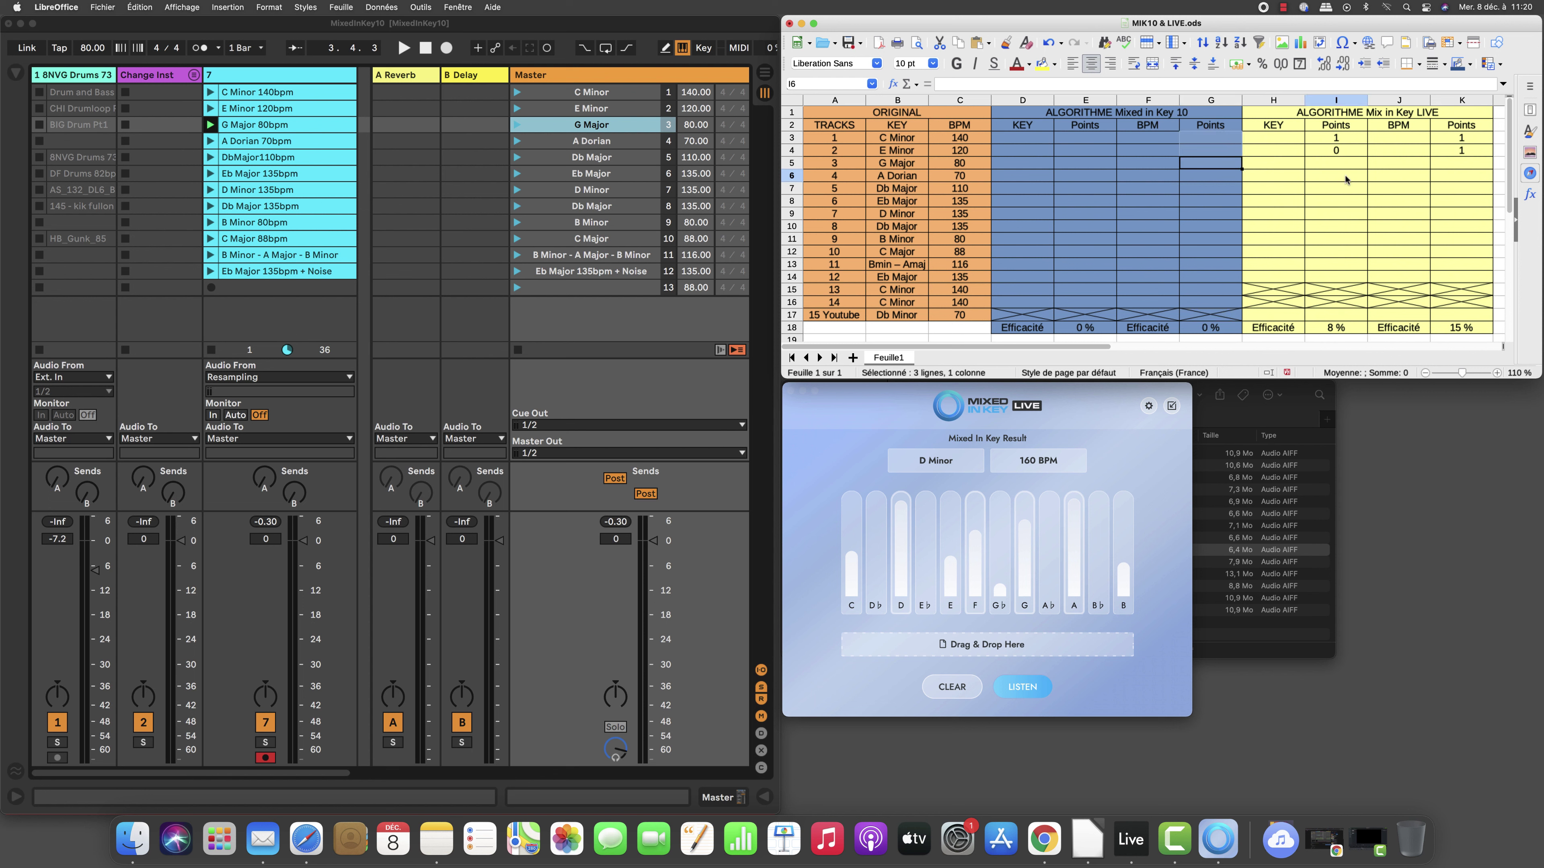
# - Enter 1 for track 3 in both the key and BPM Points columns of the Mix in Key LIVE section
pyautogui.click(1337, 176)
pyautogui.click(1349, 165)
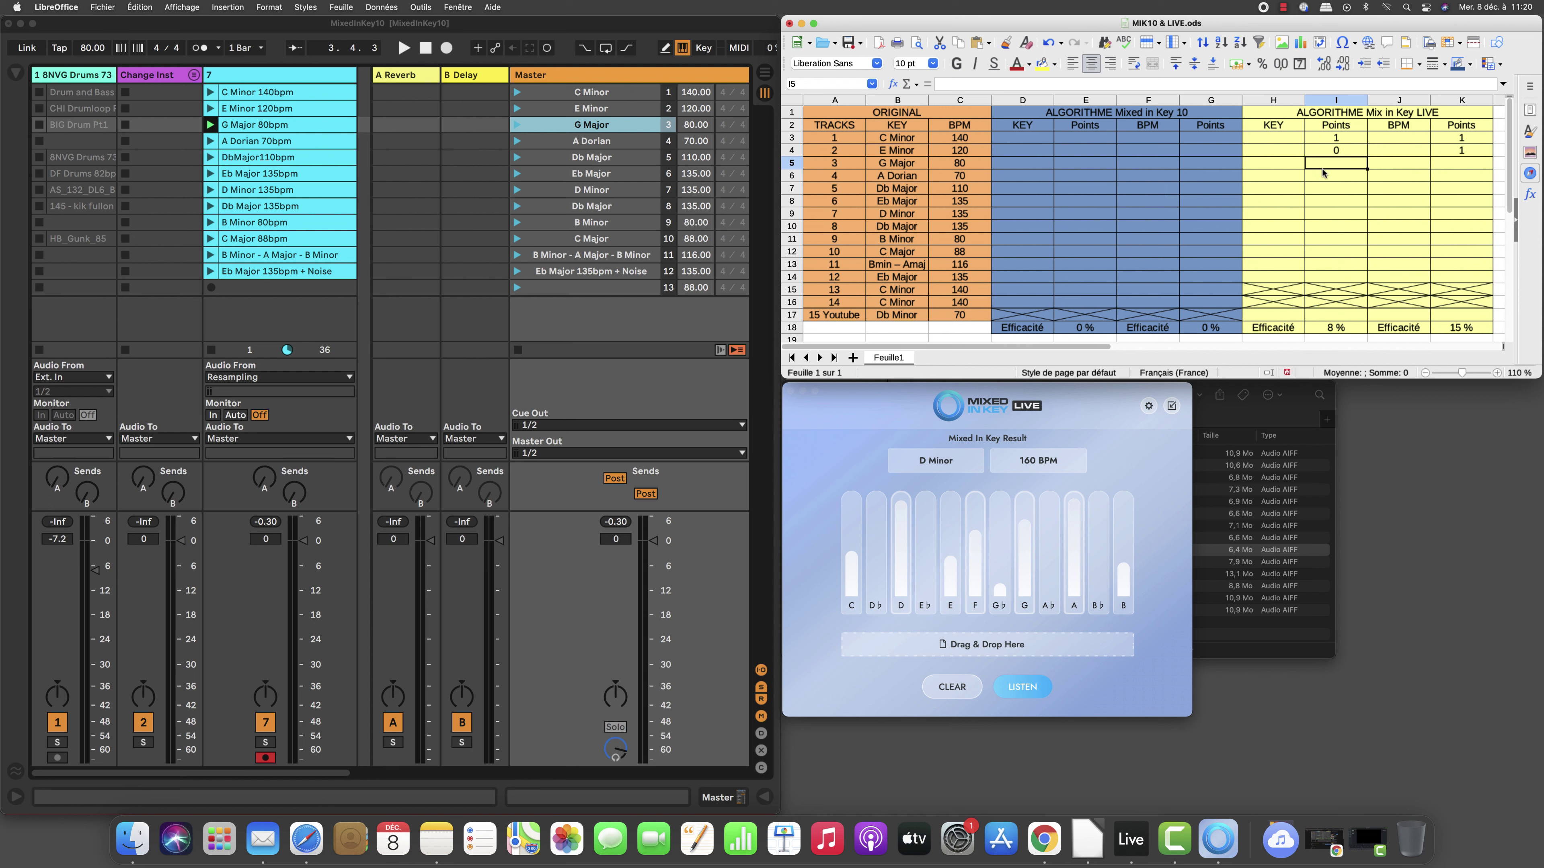
pyautogui.write('1')
pyautogui.press('Tab')
pyautogui.press('Tab')
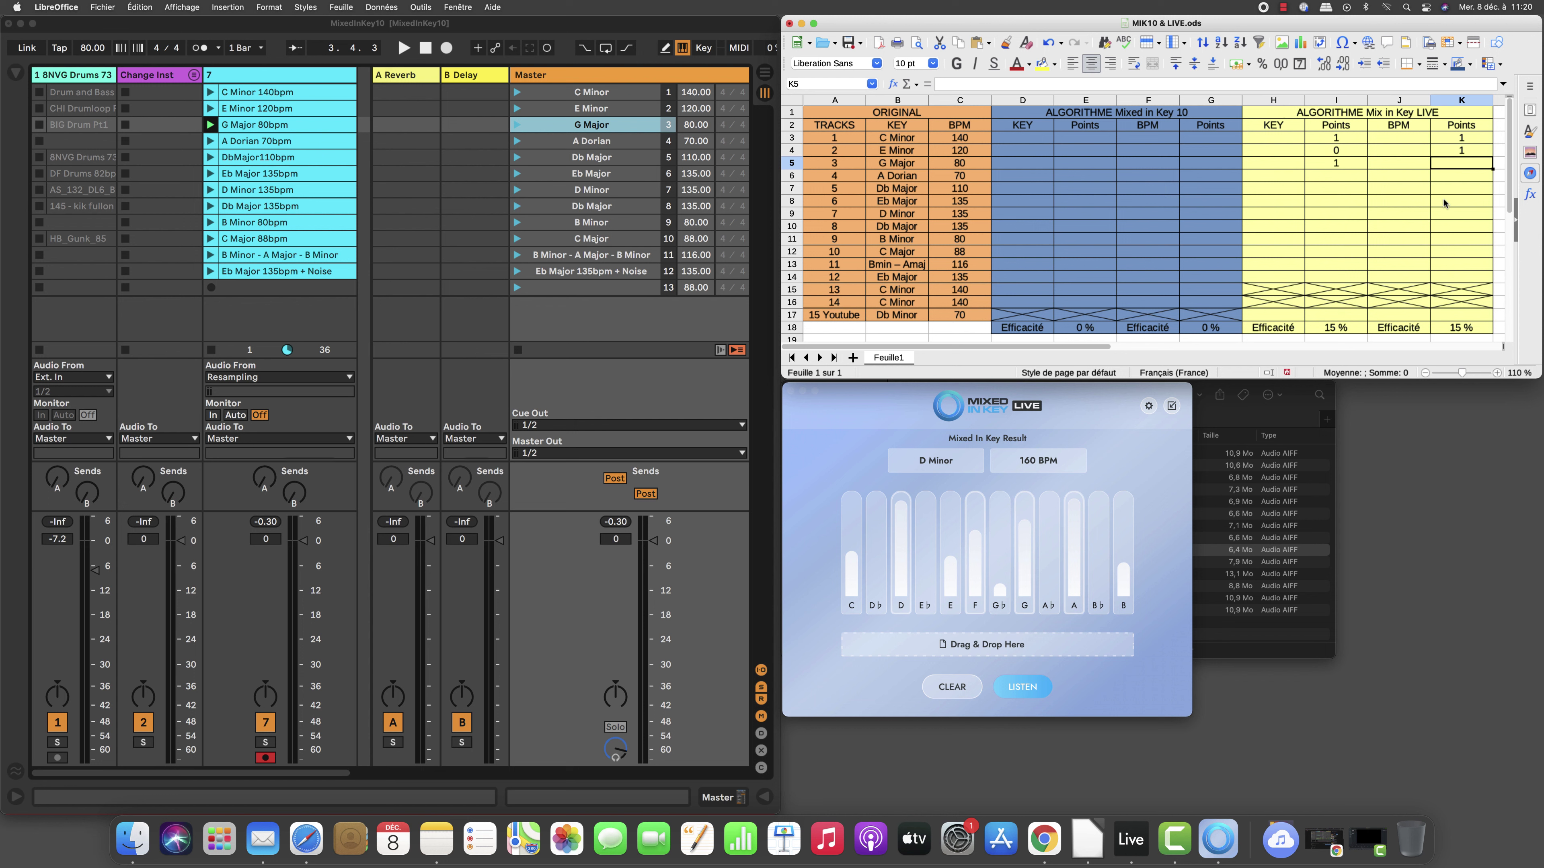
pyautogui.write('1')
pyautogui.press('Return')
pyautogui.press('Left')
pyautogui.press('Left')
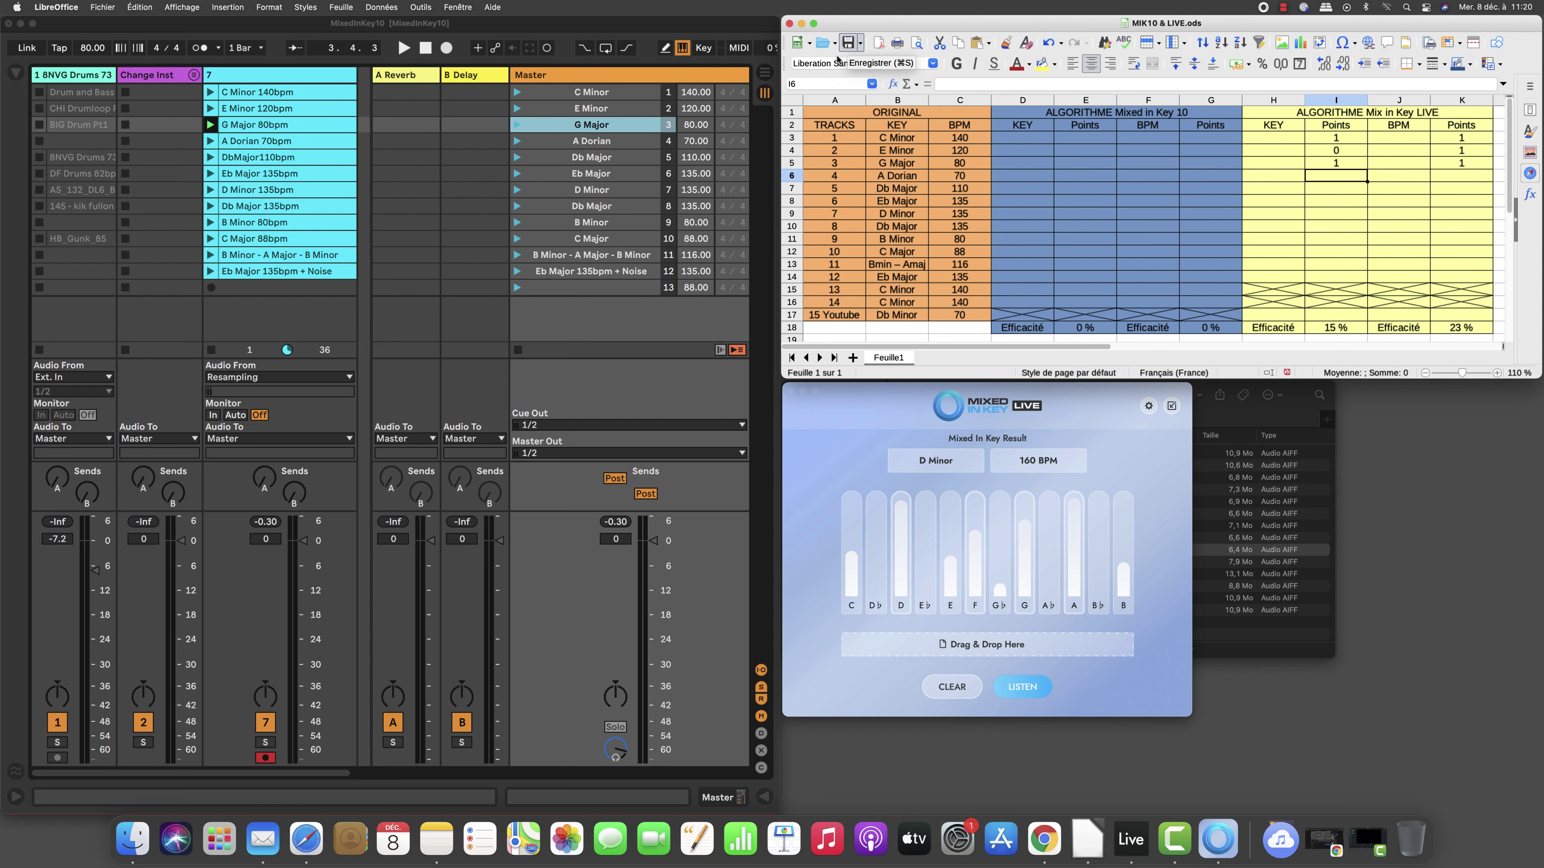
# - Start listening in Mixed In Key Live and hide the device detail view in Ableton Live
pyautogui.click(595, 145)
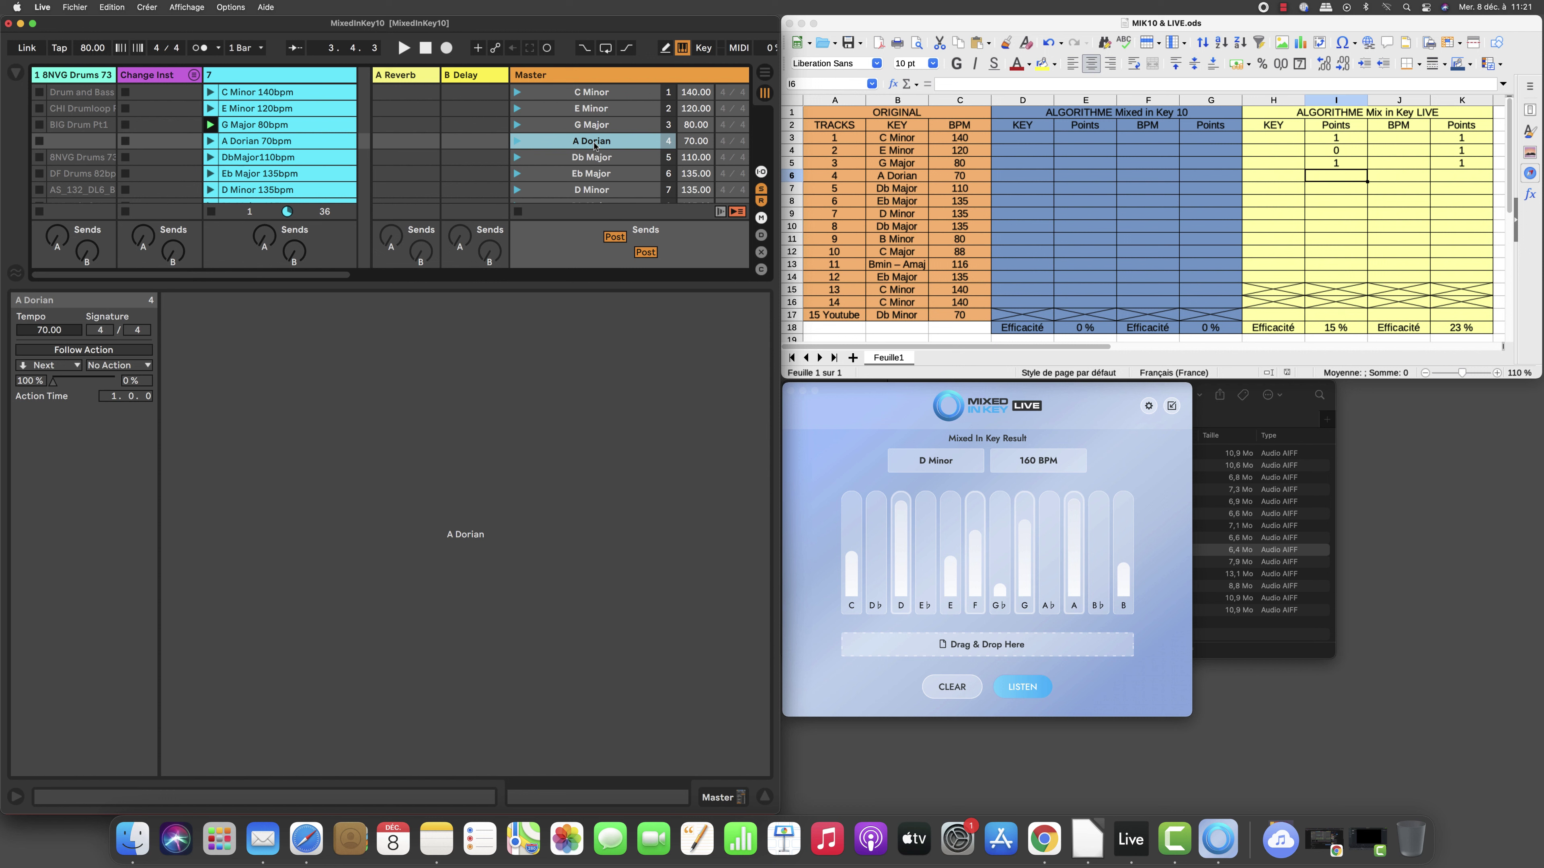
pyautogui.click(1025, 687)
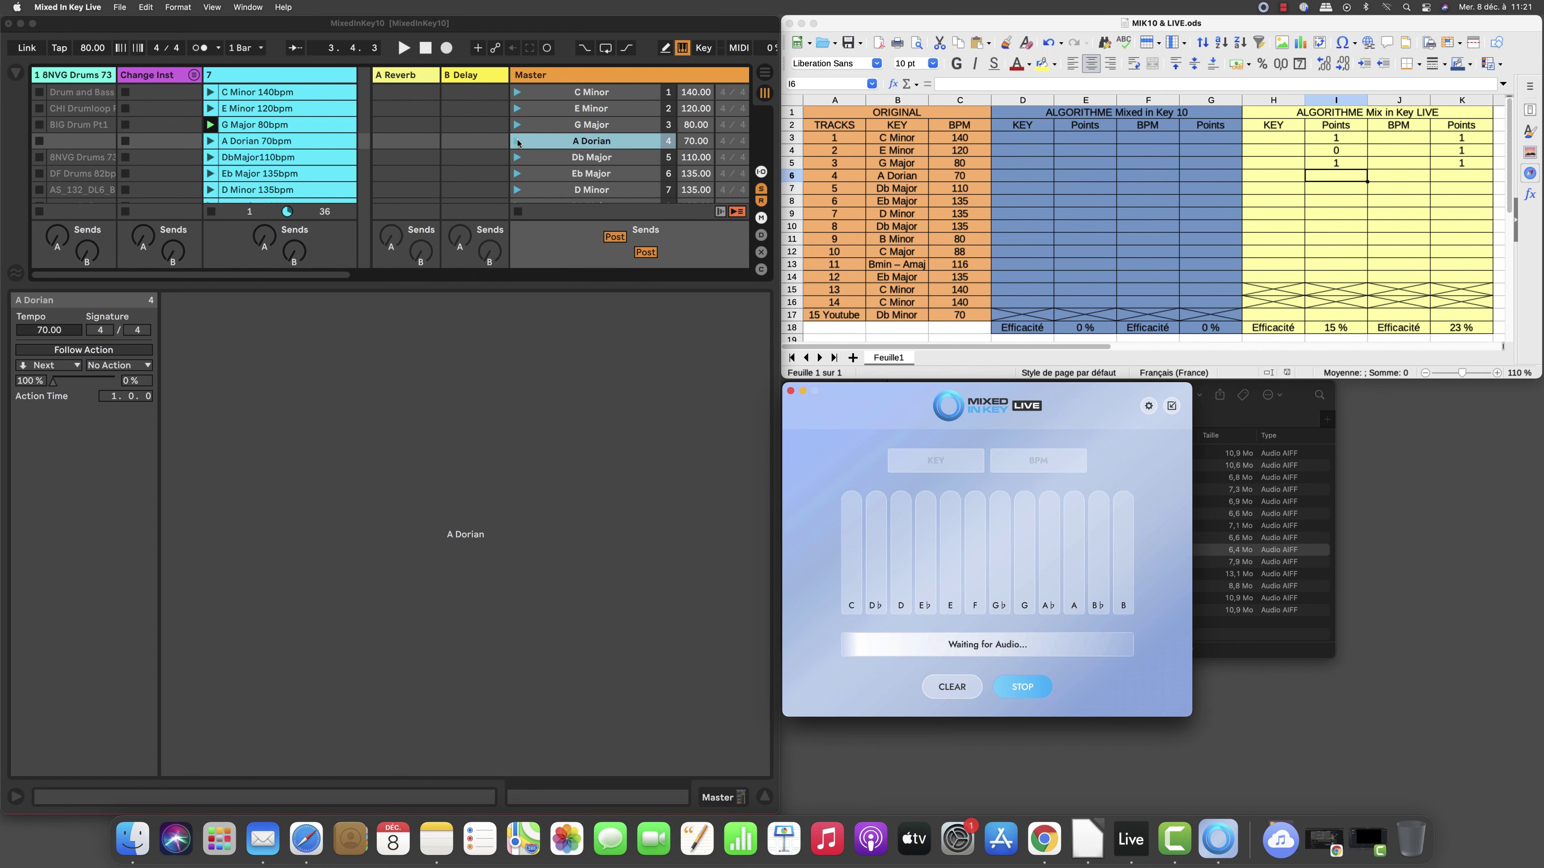
pyautogui.click(567, 81)
pyautogui.click(567, 80)
pyautogui.press('super+alt+m')
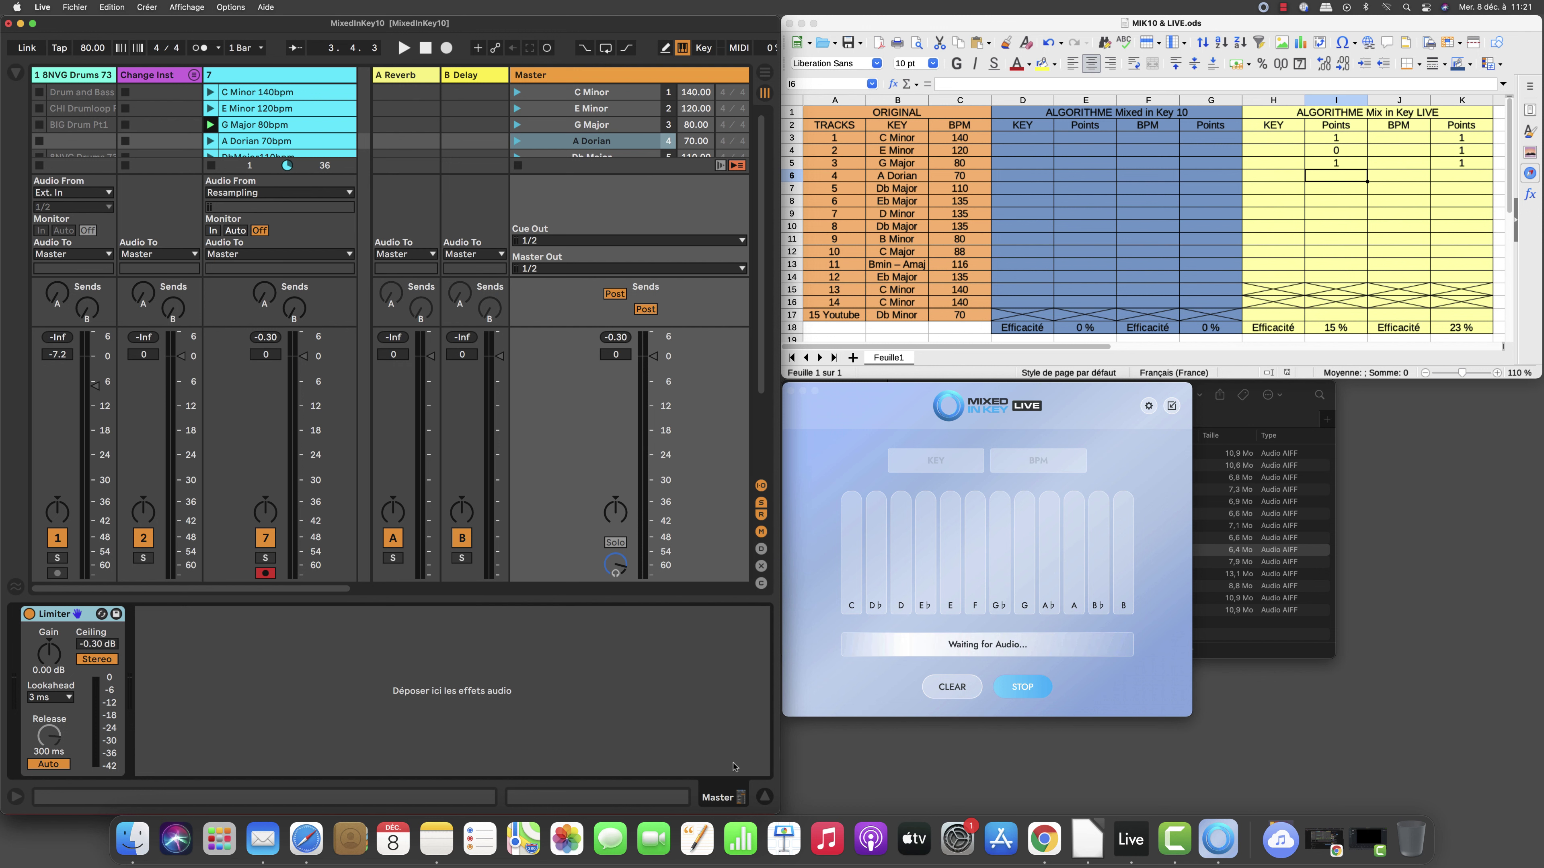
pyautogui.click(763, 797)
# - Play the A Dorian scene for analysis, and stop the listening and the playback
pyautogui.click(517, 142)
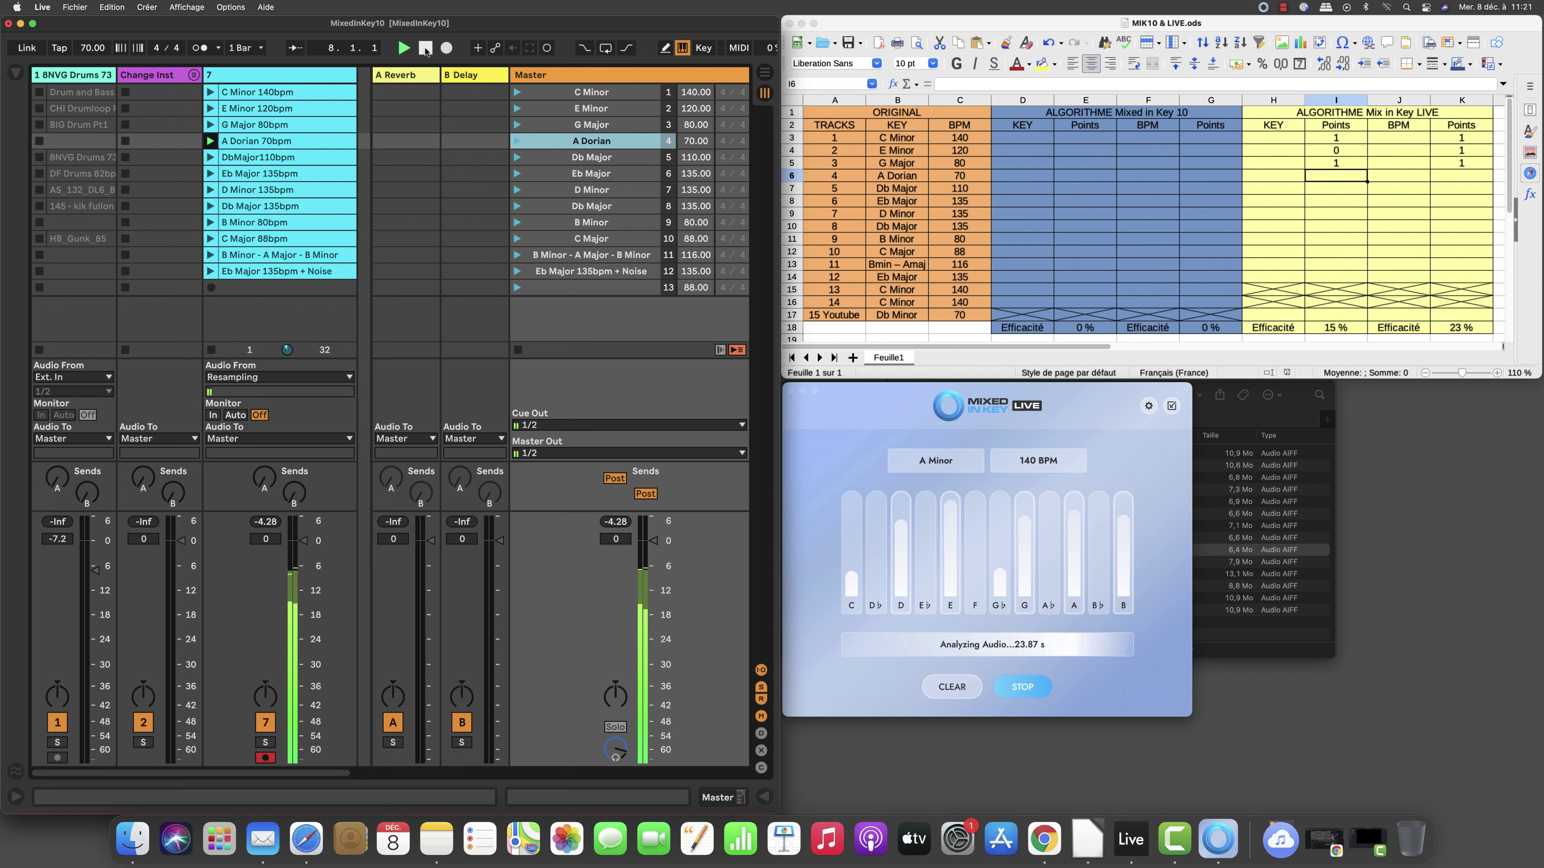
pyautogui.click(1021, 687)
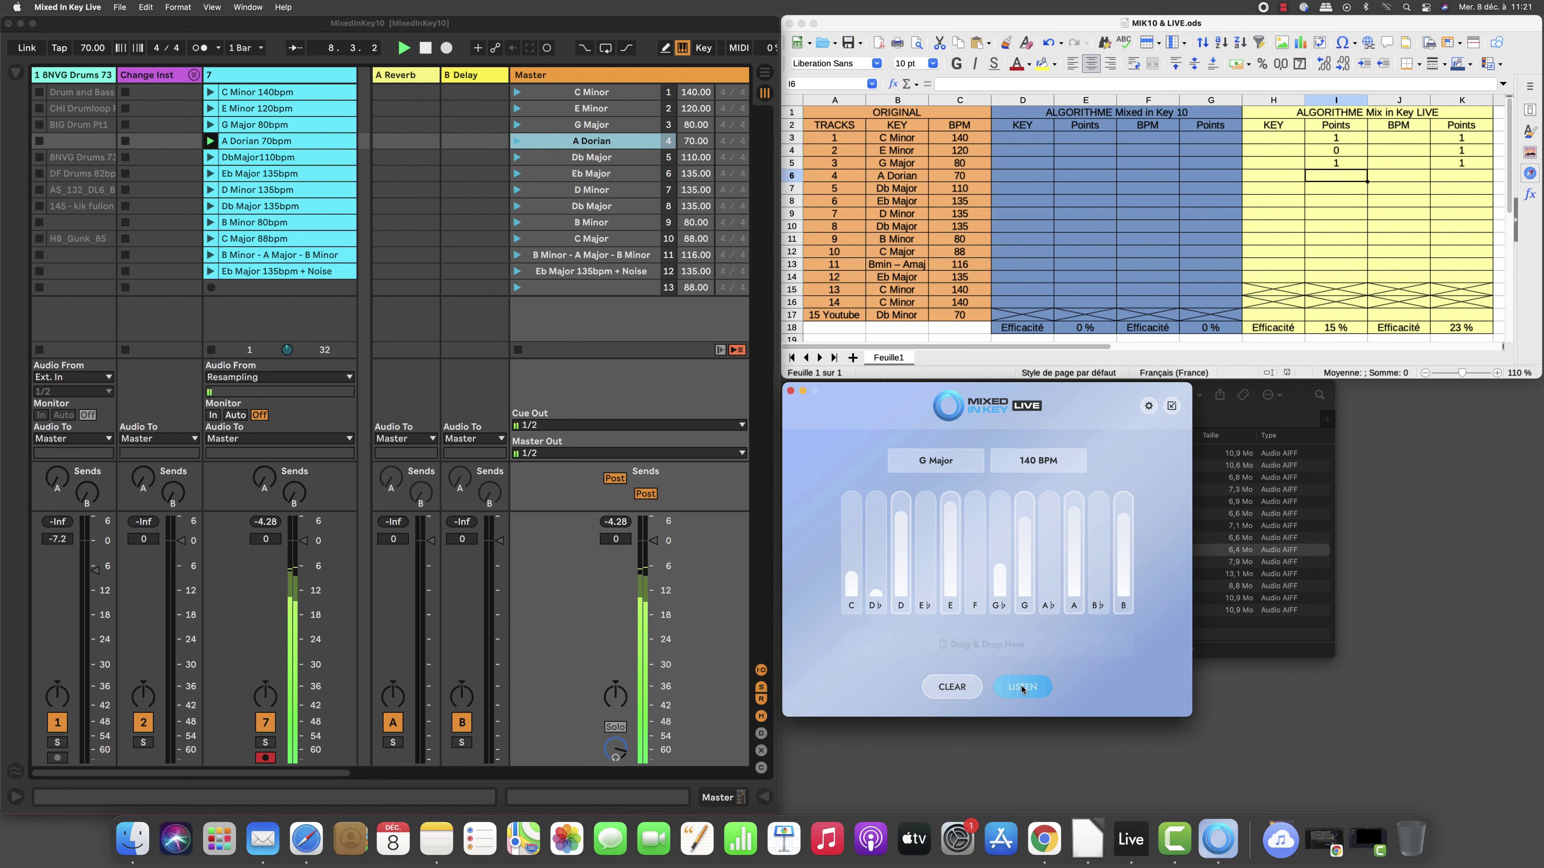
pyautogui.click(425, 49)
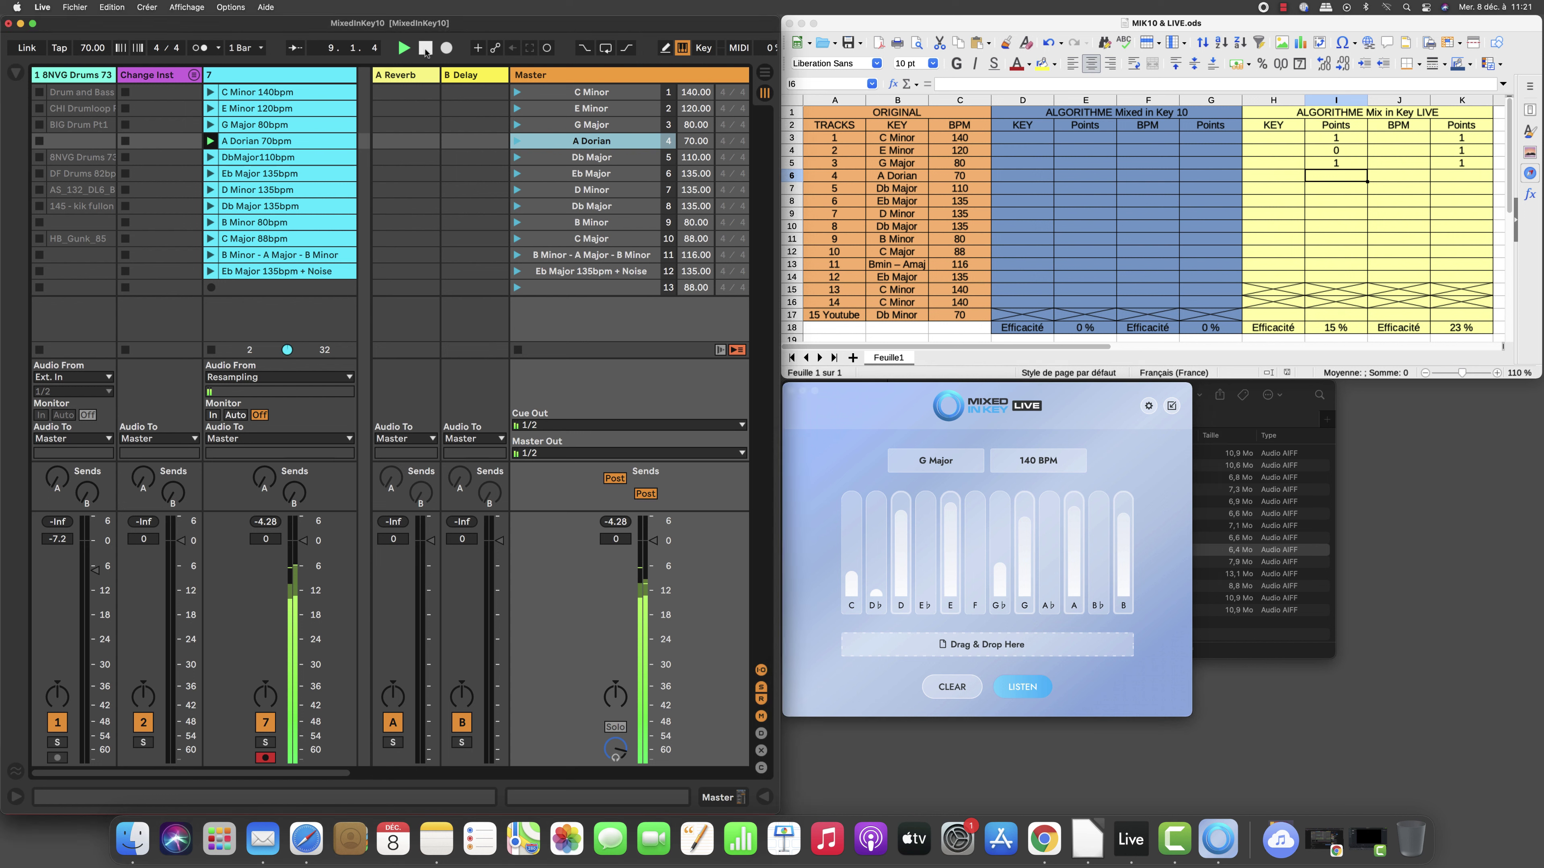
pyautogui.click(425, 49)
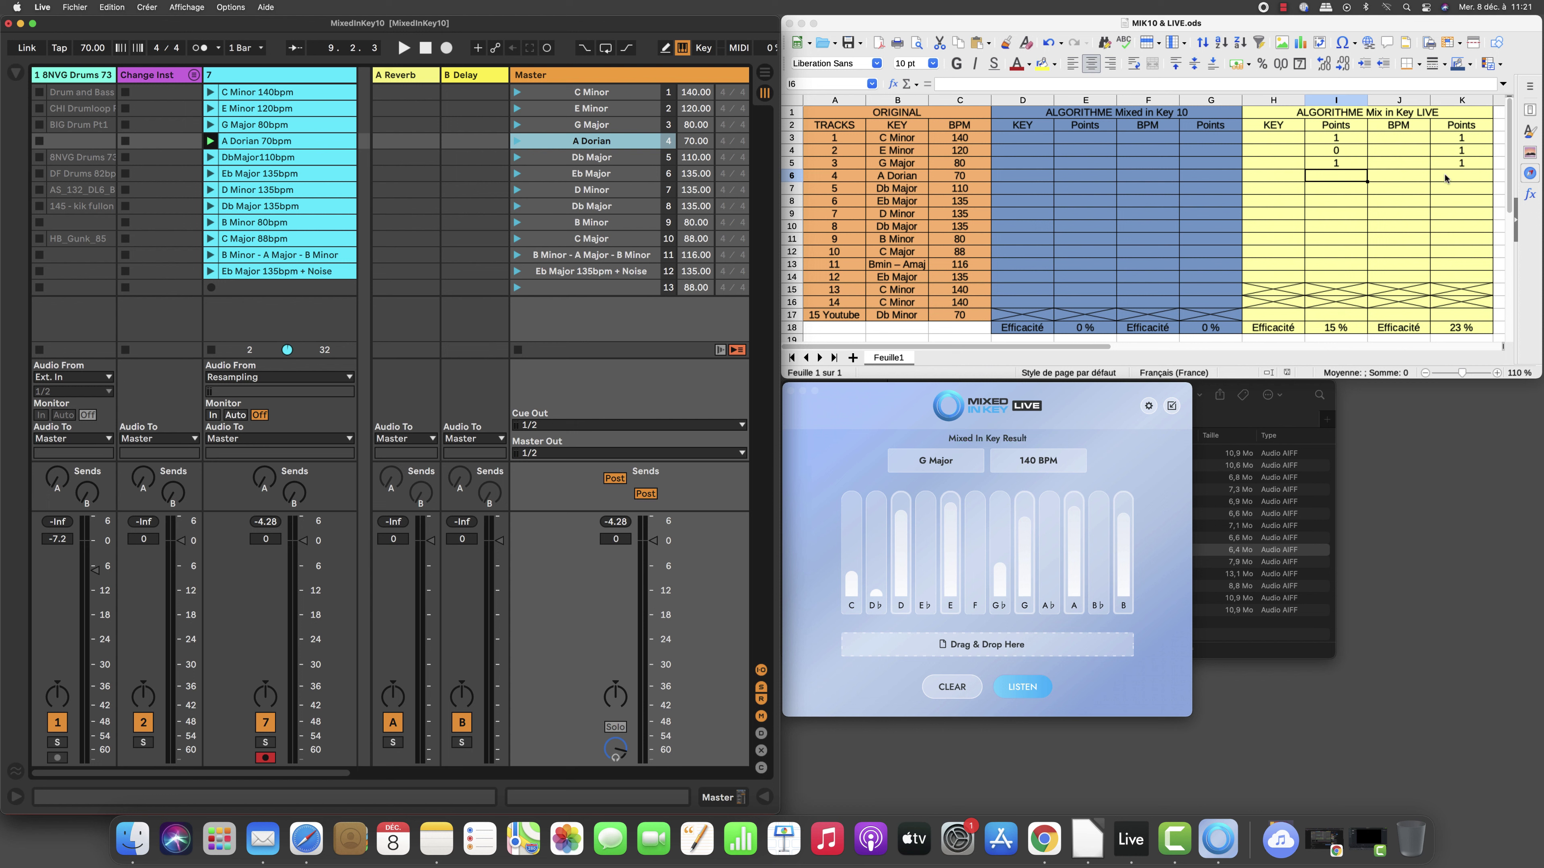
# - Enter 1 for track 4 in both the BPM and key Points columns of the spreadsheet's Mix in Key LIVE section
pyautogui.click(1457, 181)
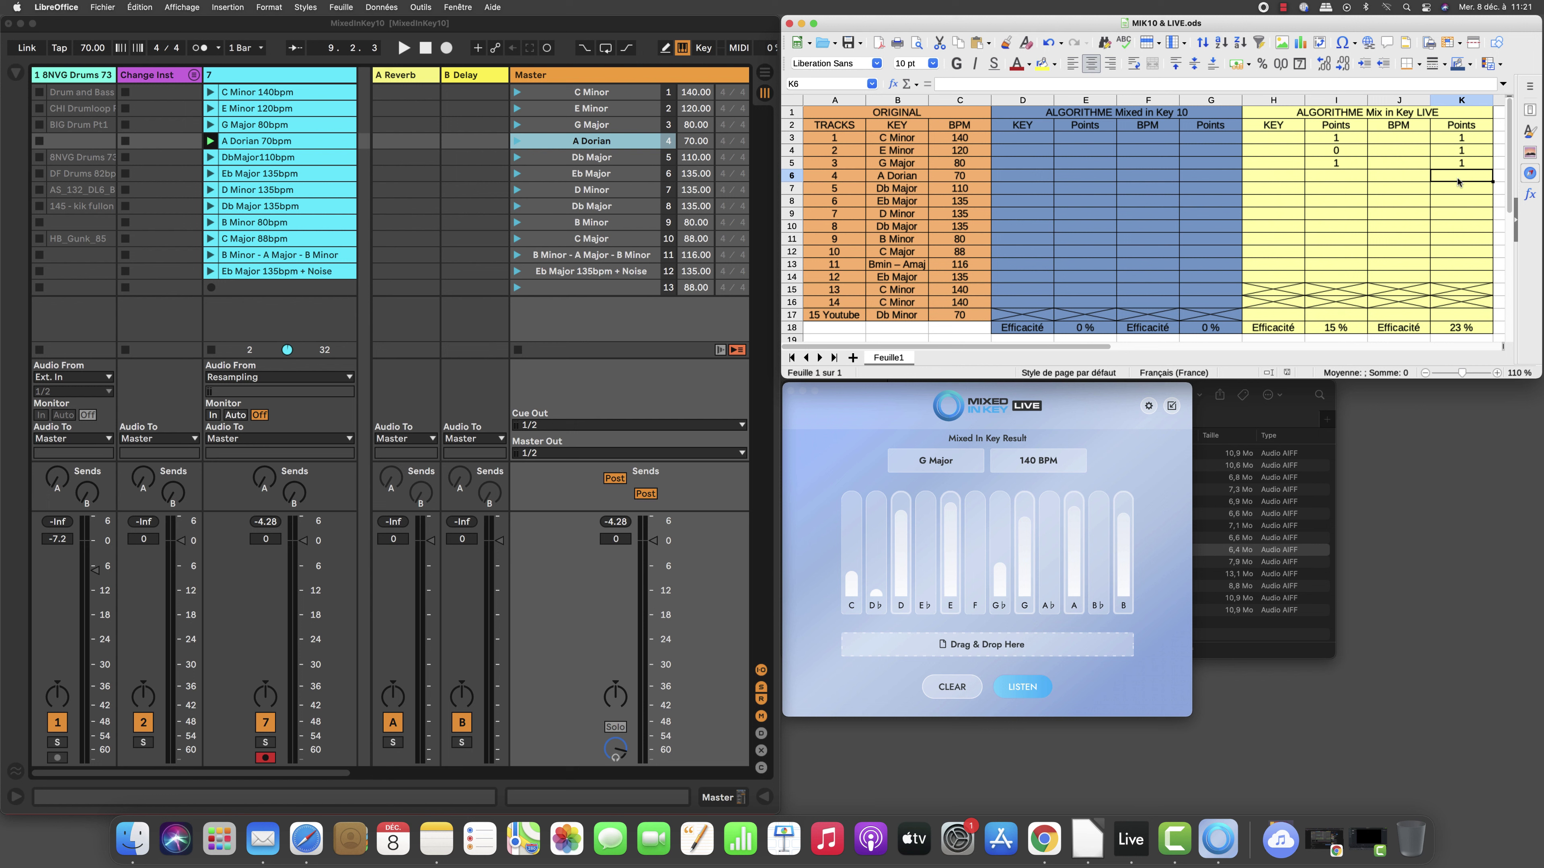
pyautogui.write('1')
pyautogui.press('Left')
pyautogui.press('Left')
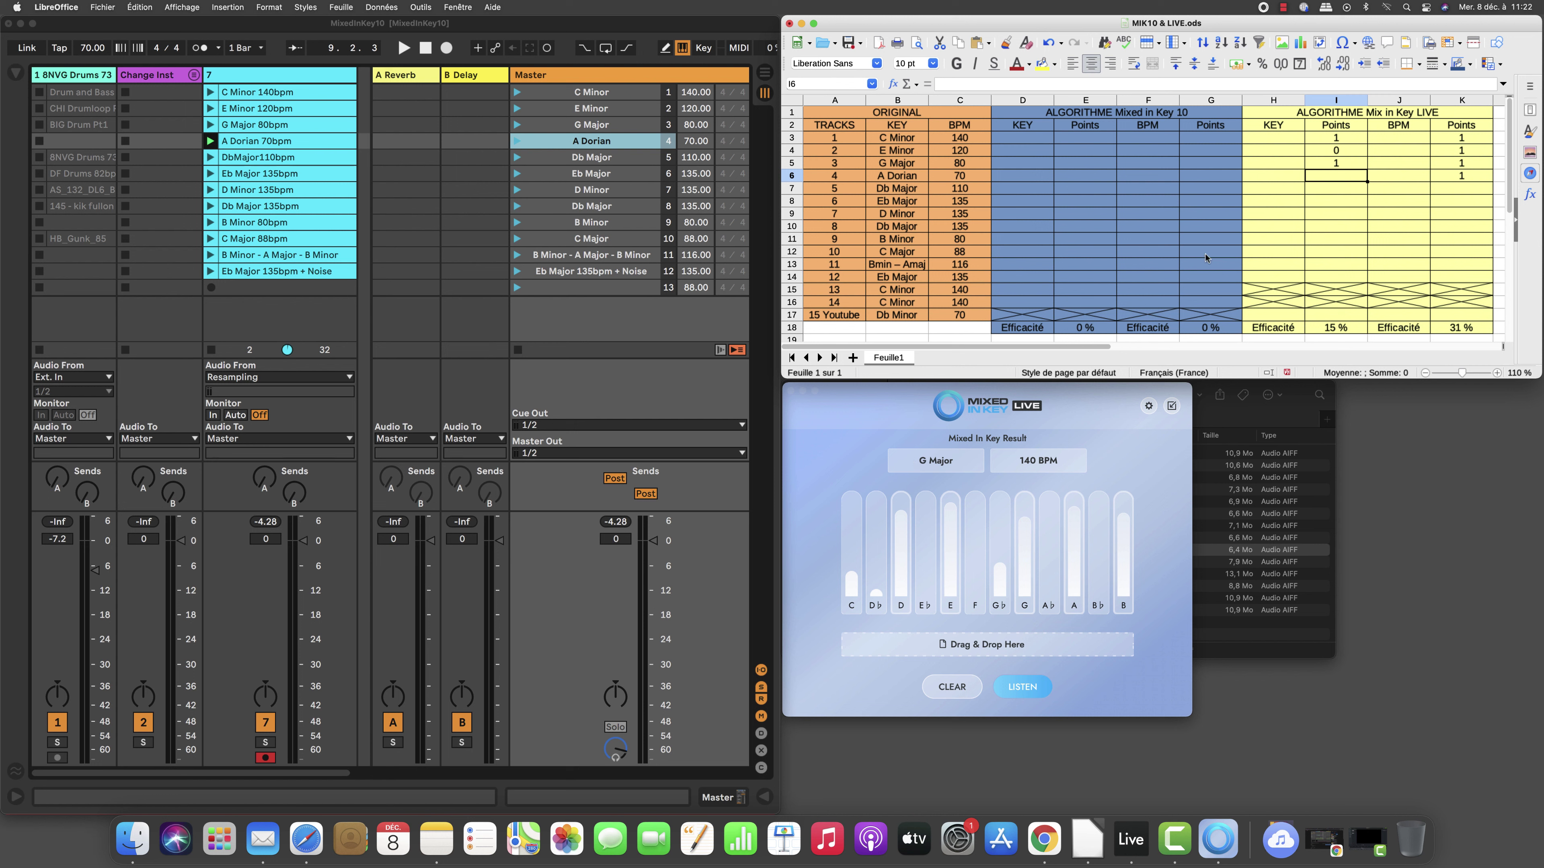
pyautogui.write('1')
pyautogui.press('Return')
# - Start listening in Mixed In Key Live, play the Db Major scene in Ableton Live for analysis, and stop both
pyautogui.click(616, 163)
pyautogui.click(617, 159)
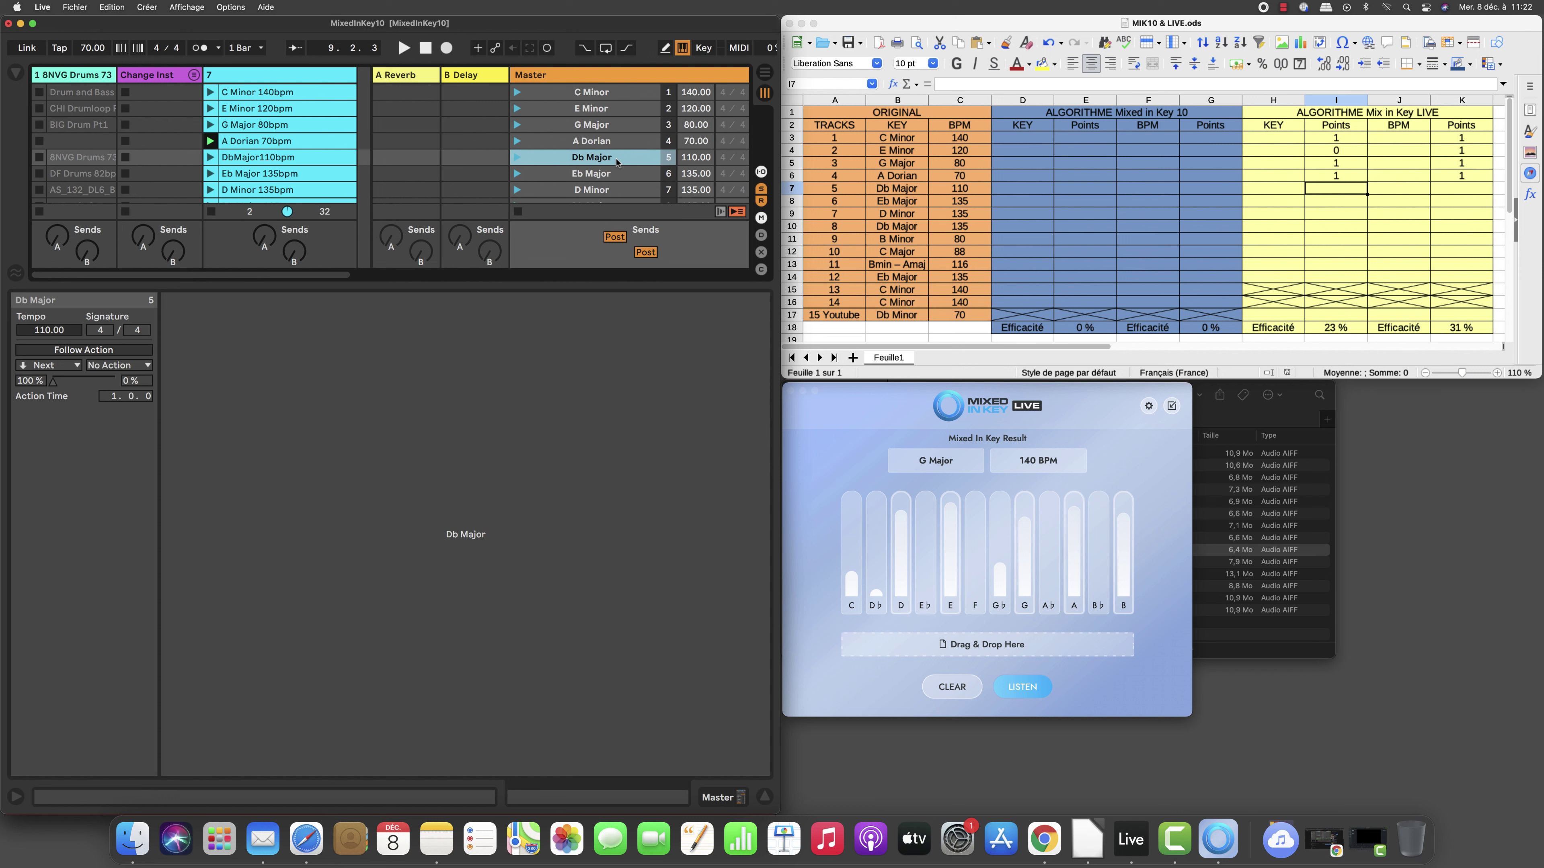
pyautogui.click(765, 797)
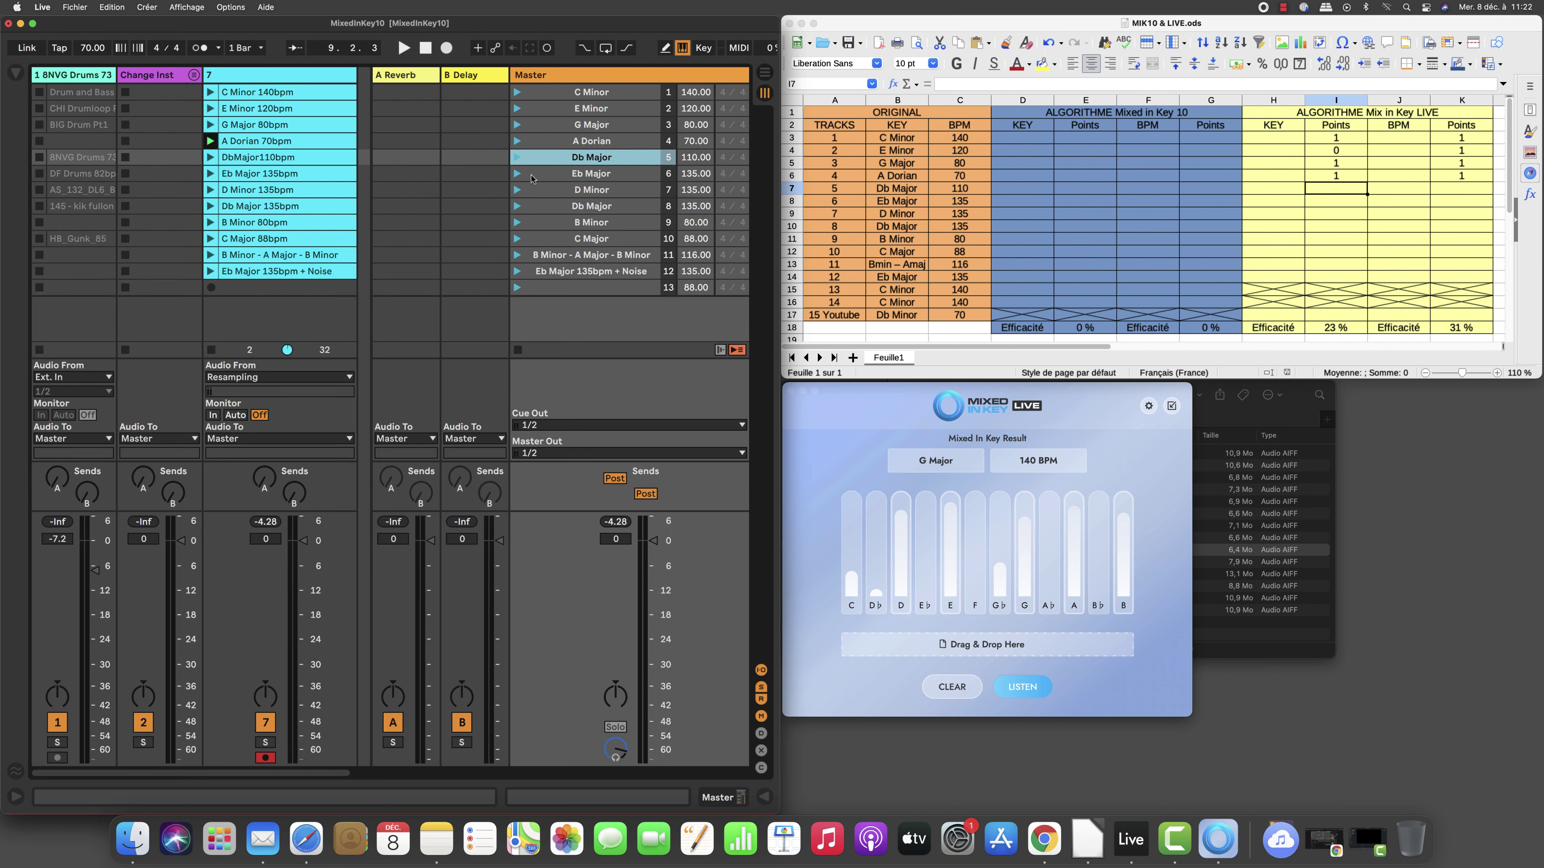
pyautogui.click(1019, 688)
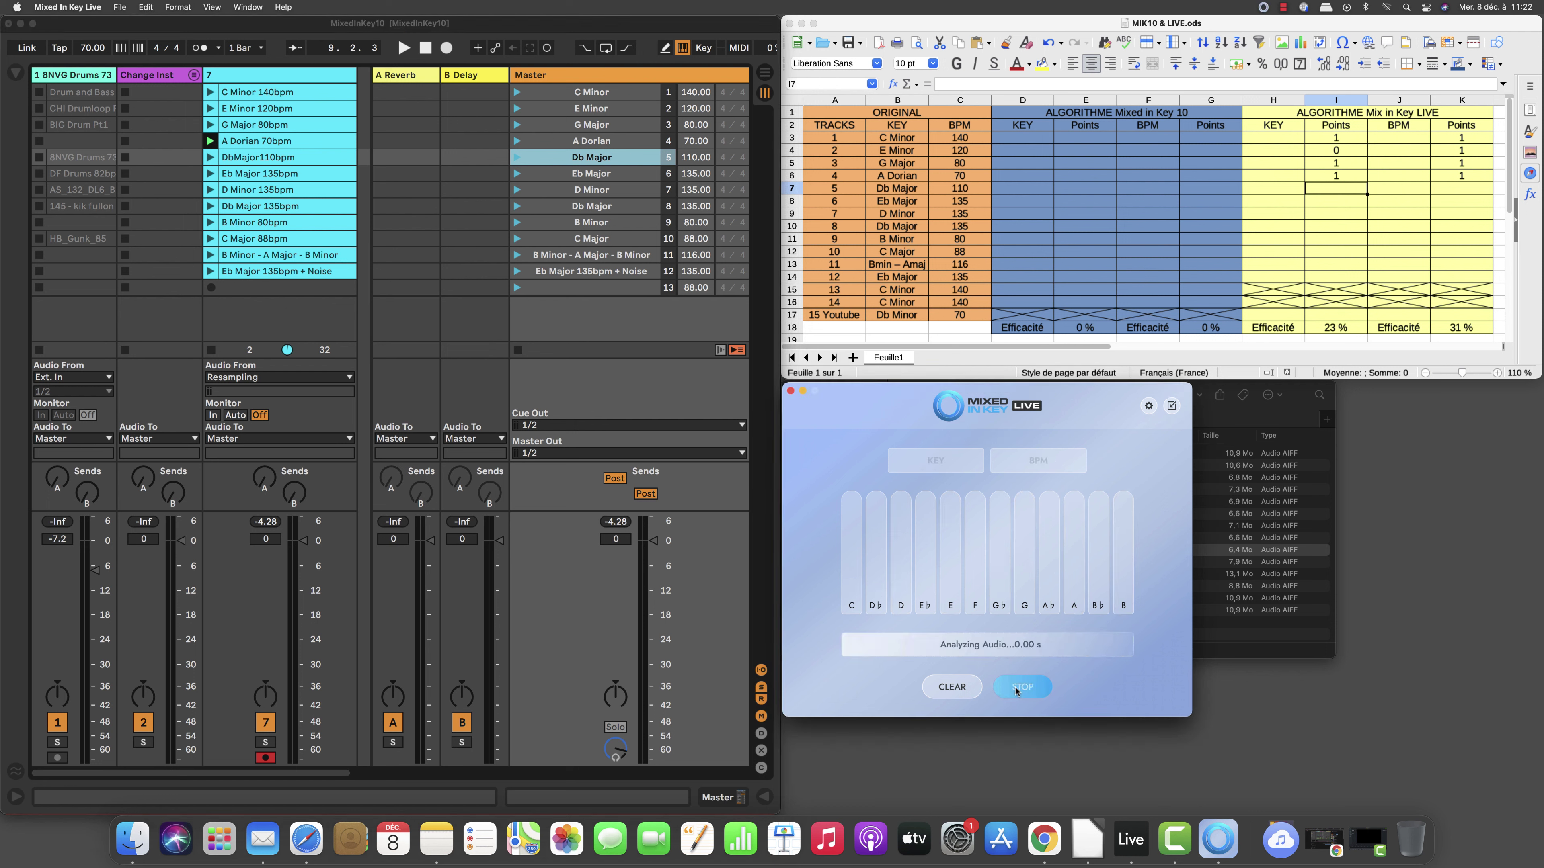
pyautogui.click(511, 160)
pyautogui.click(511, 160)
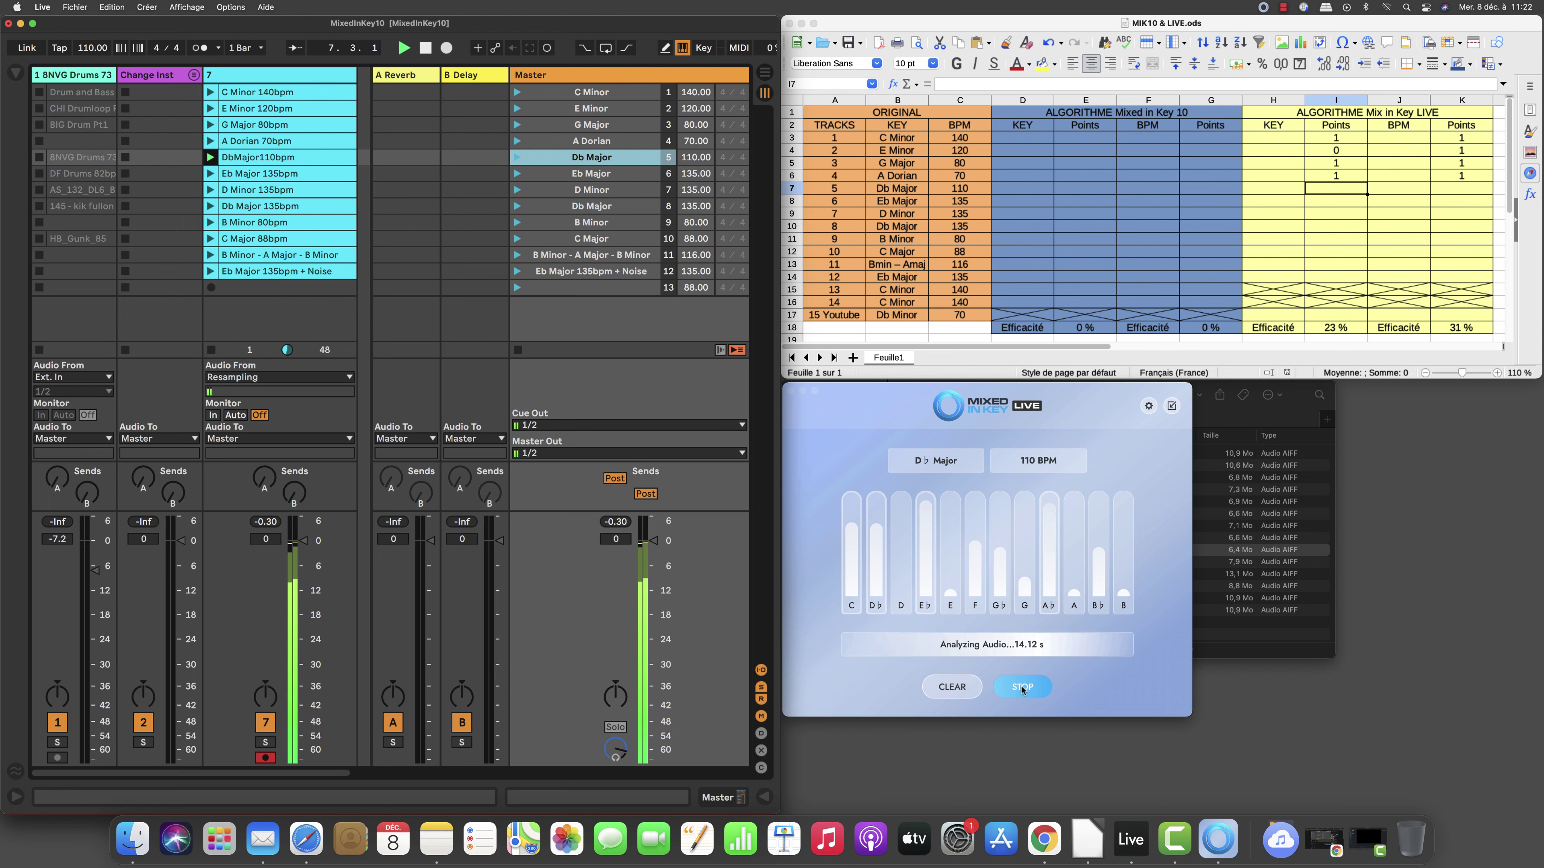
pyautogui.click(1031, 690)
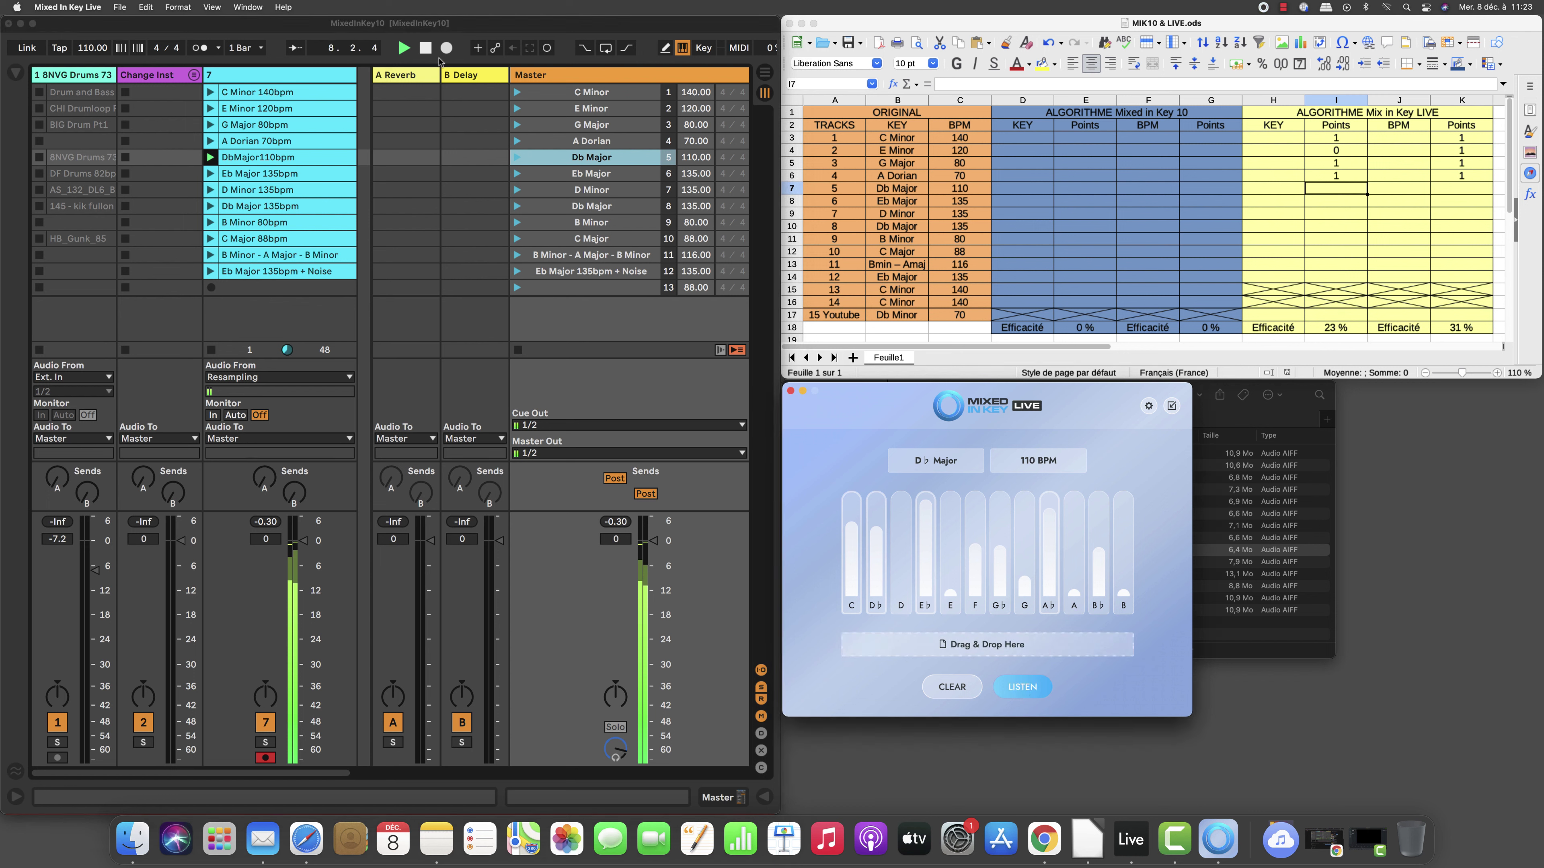
pyautogui.click(425, 48)
pyautogui.click(426, 49)
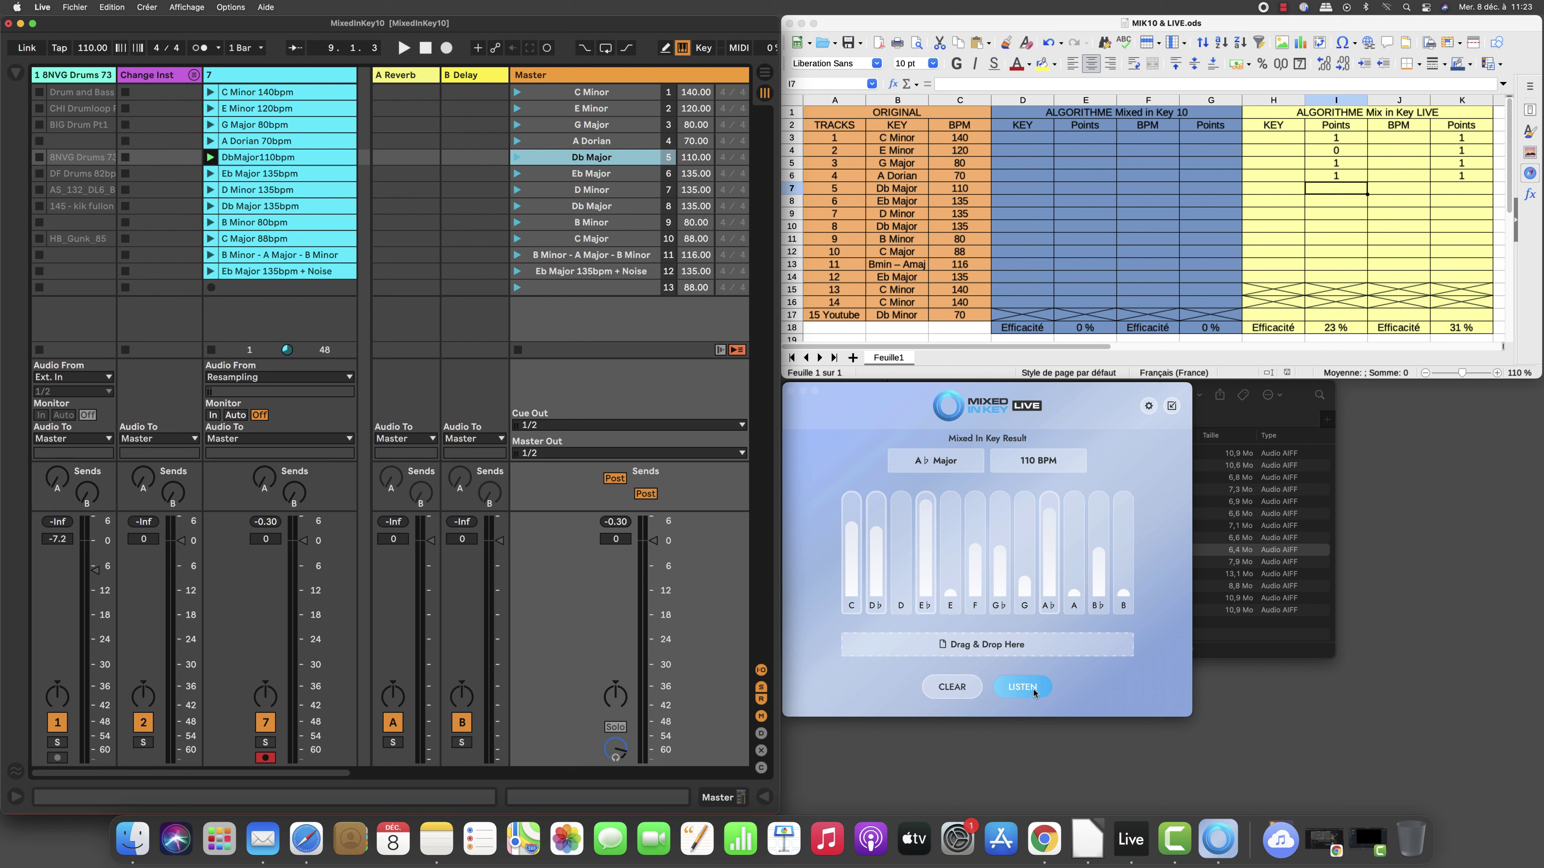
# - Run a second analysis of the Db Major scene, pausing and resuming playback partway, and stop the listening
pyautogui.click(1013, 699)
pyautogui.click(514, 160)
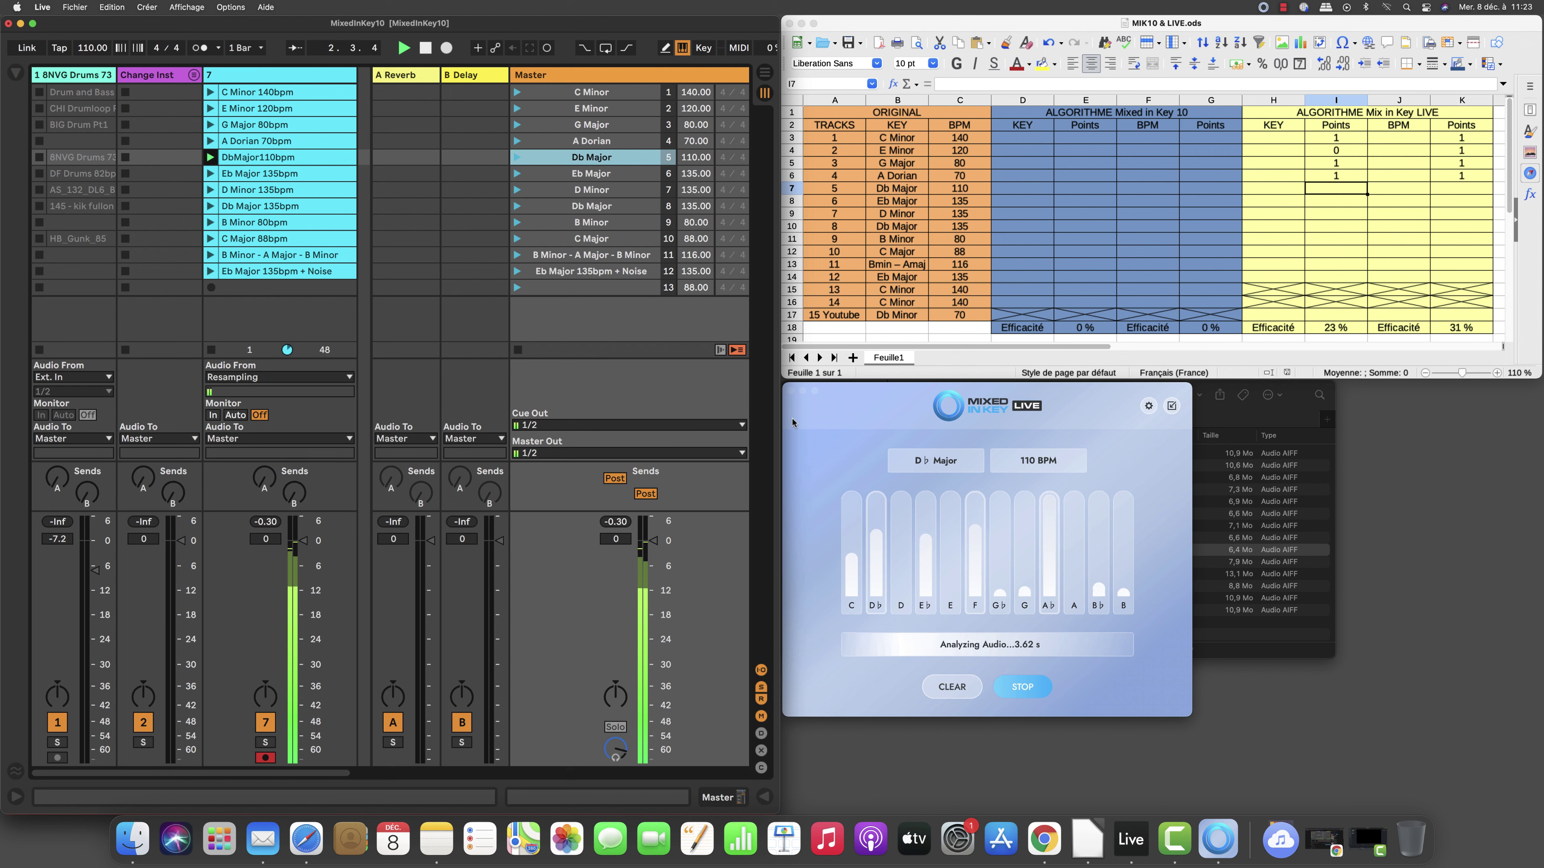
pyautogui.press('space')
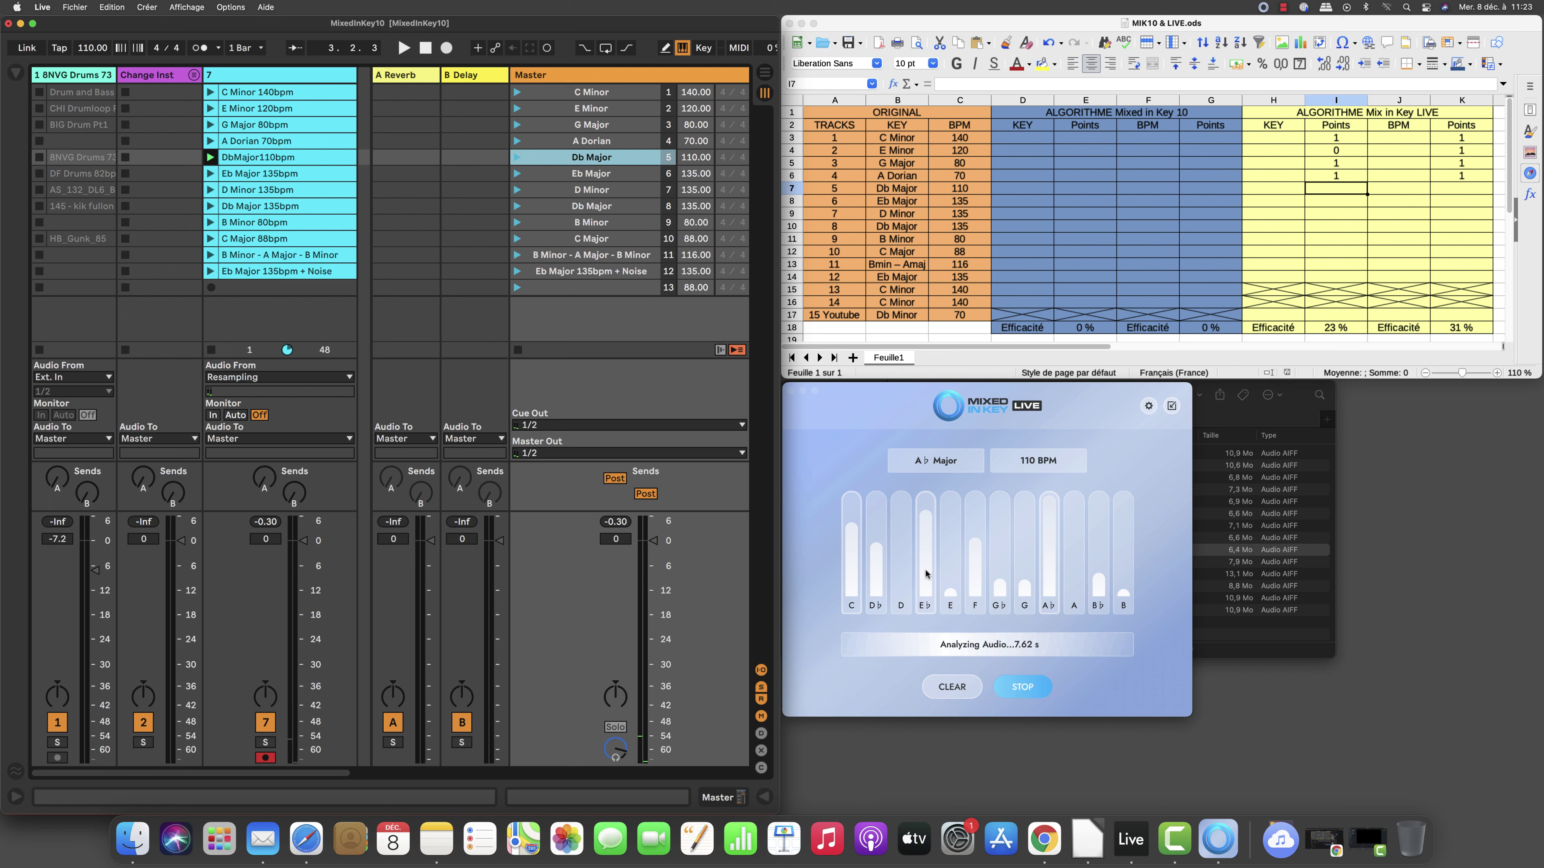
pyautogui.press('space')
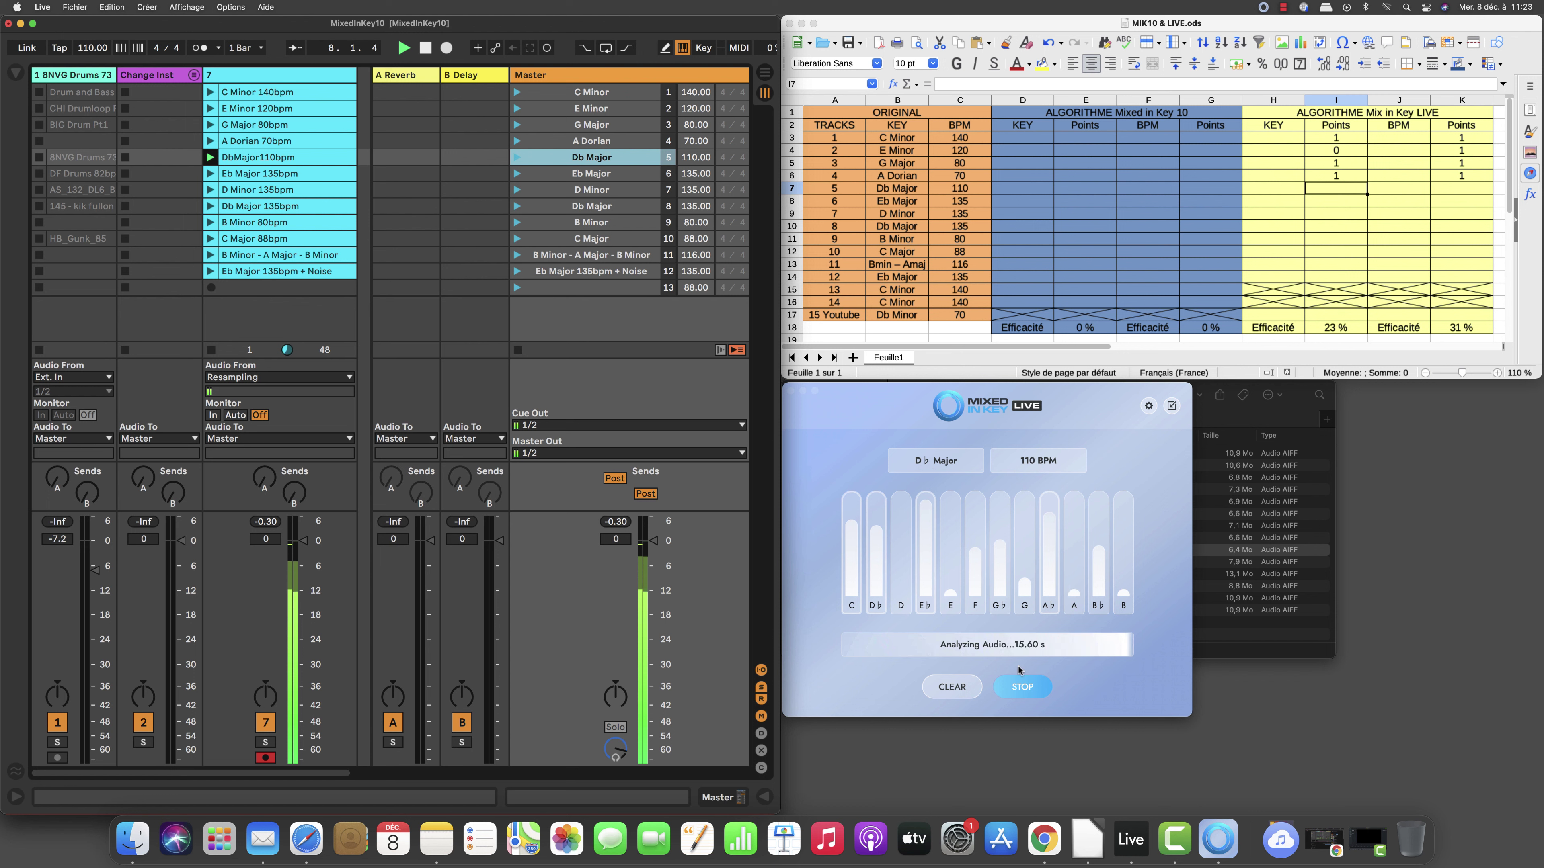
pyautogui.click(1021, 686)
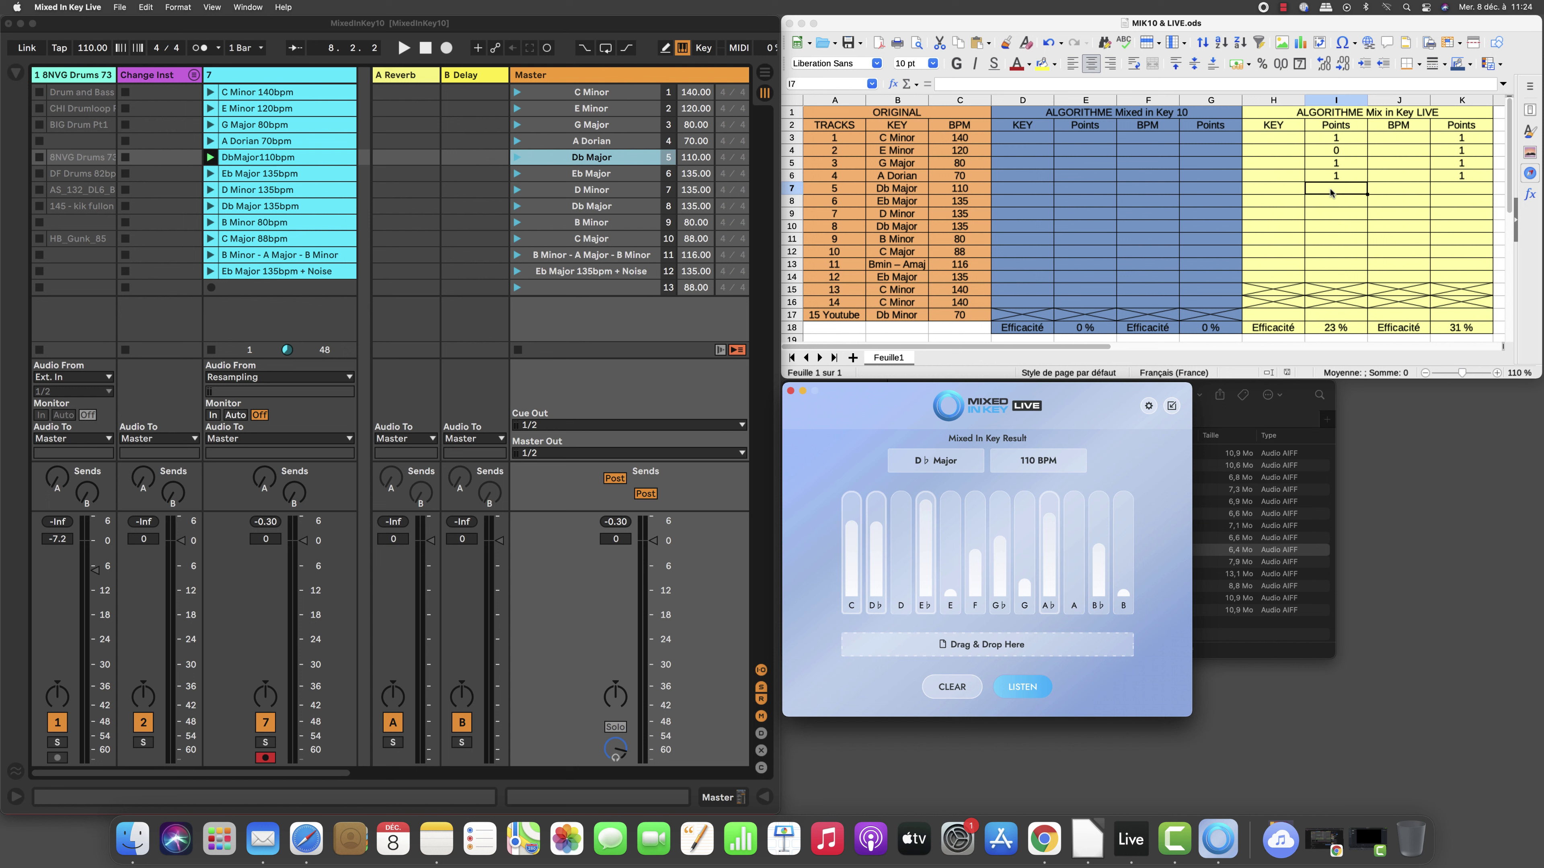
# - Enter 1 for track 5 in both the key and BPM Points columns of the Mix in Key LIVE section
pyautogui.click(1331, 194)
pyautogui.write('1')
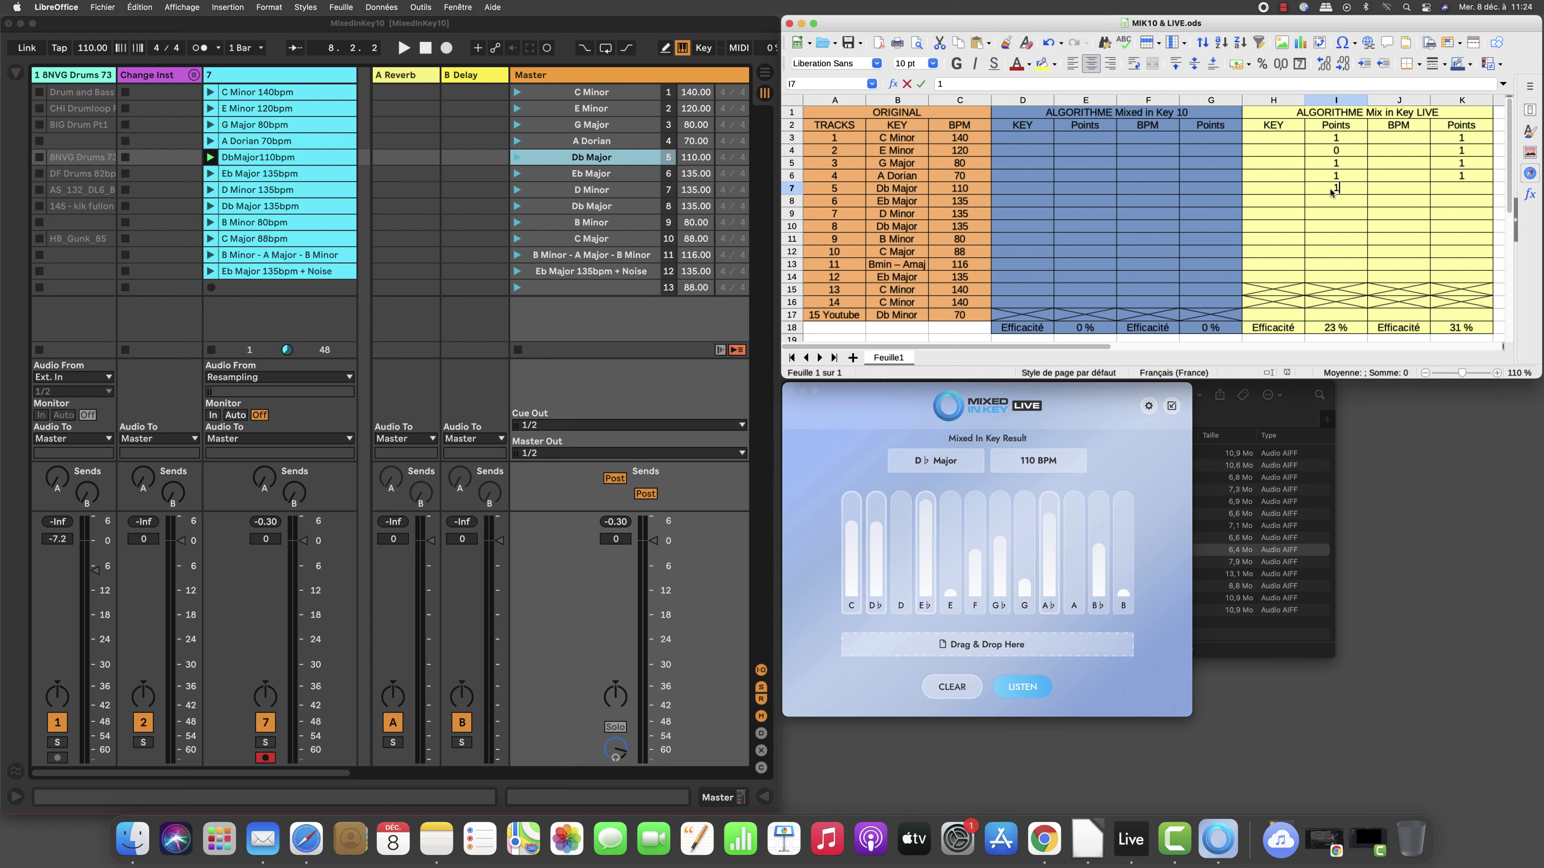
pyautogui.press('Tab')
pyautogui.press('Tab')
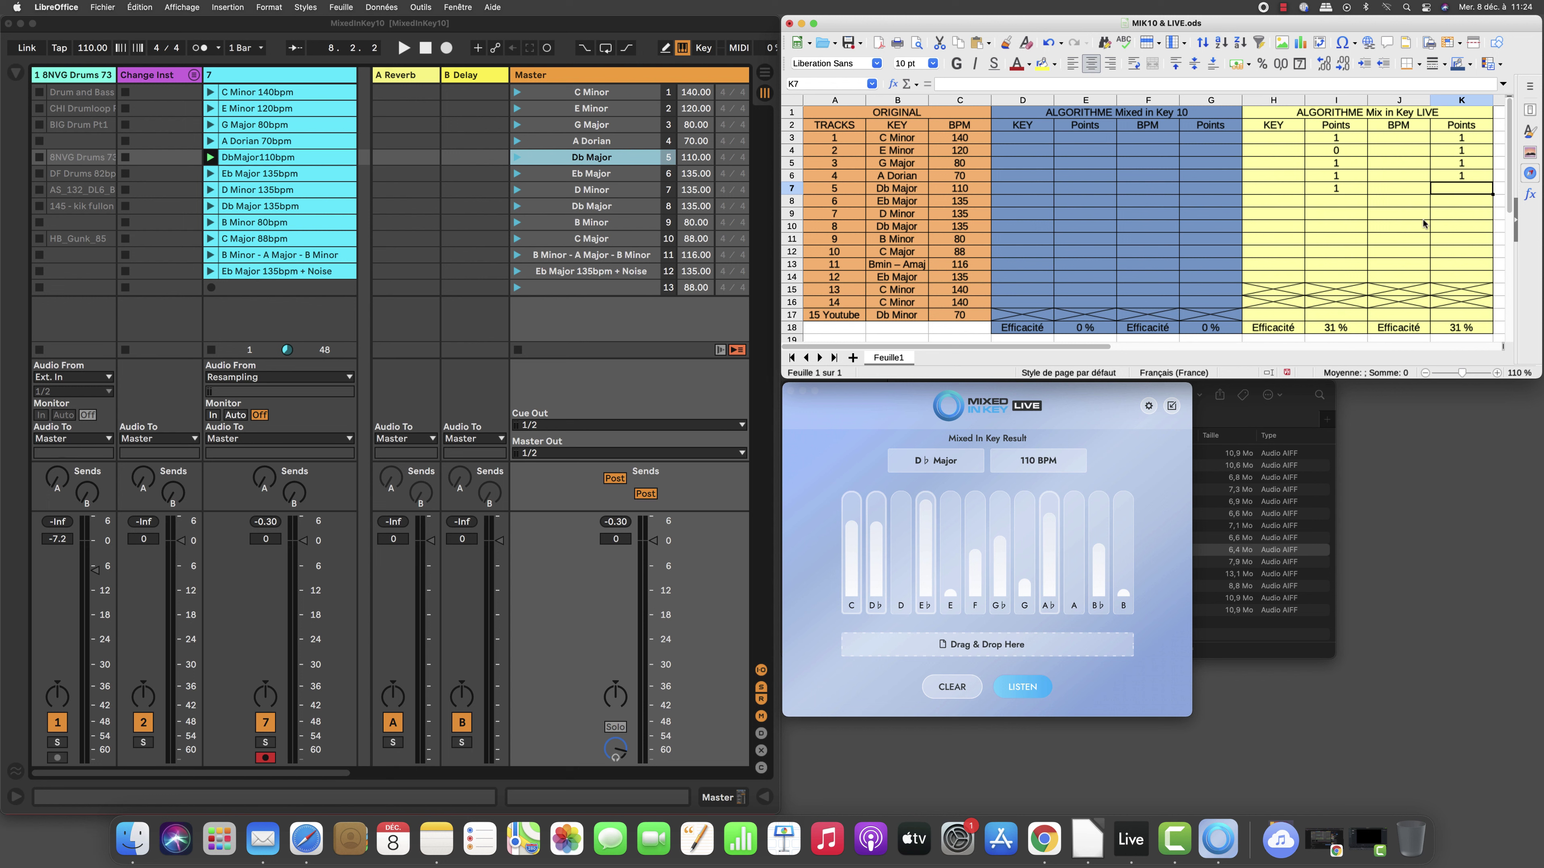
pyautogui.write('1')
pyautogui.press('Return')
pyautogui.press('Down')
pyautogui.press('Left')
pyautogui.press('Up')
pyautogui.press('Left')
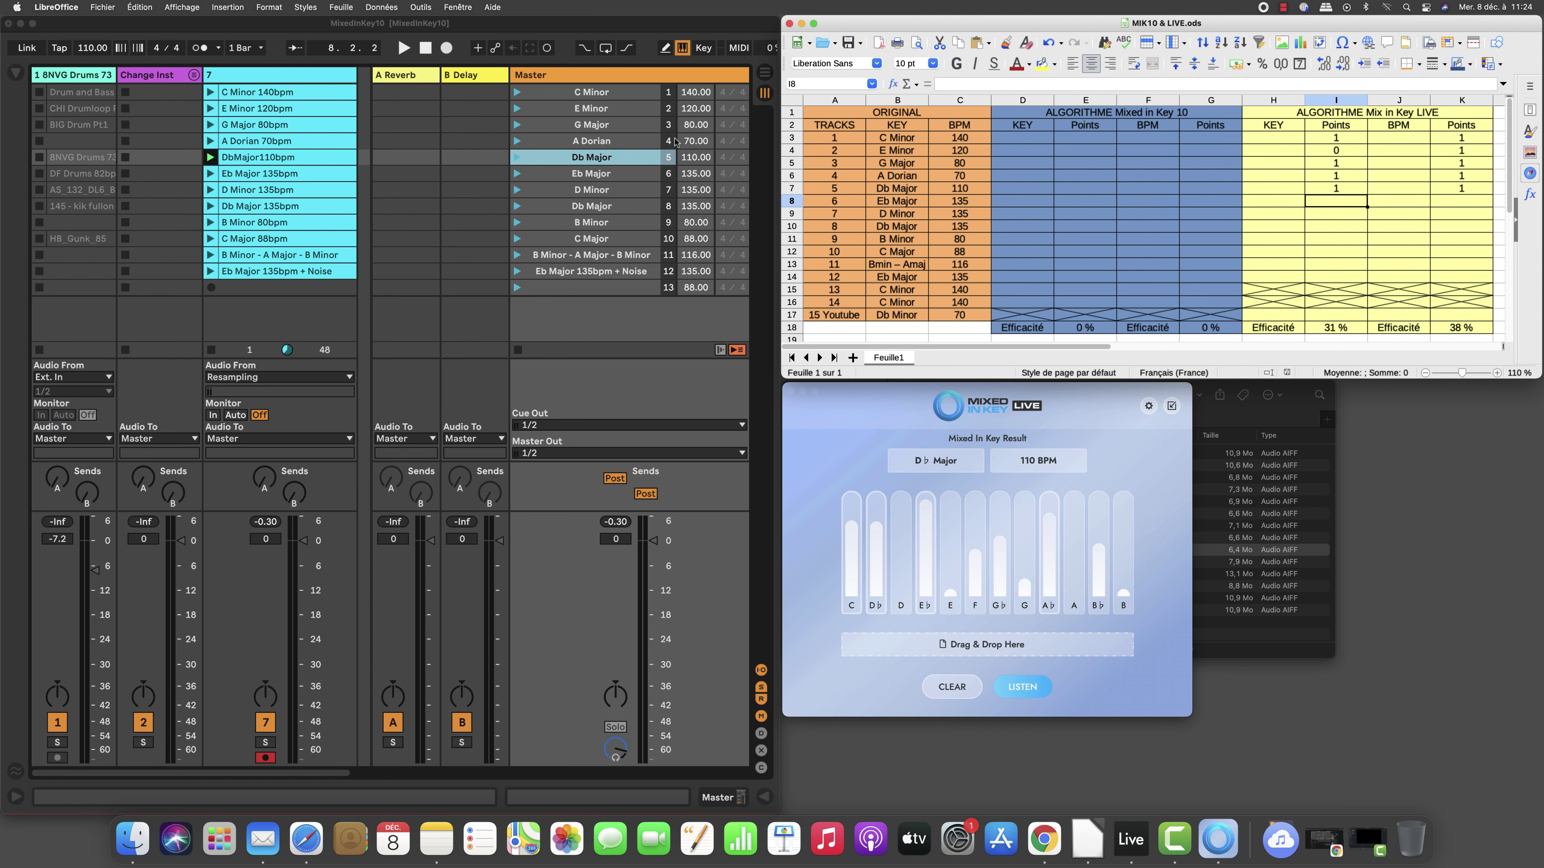
# - Clear the previous Mixed In Key Live result, play the Eb Major scene in Ableton Live for analysis, and stop both the listening and playback
pyautogui.click(605, 176)
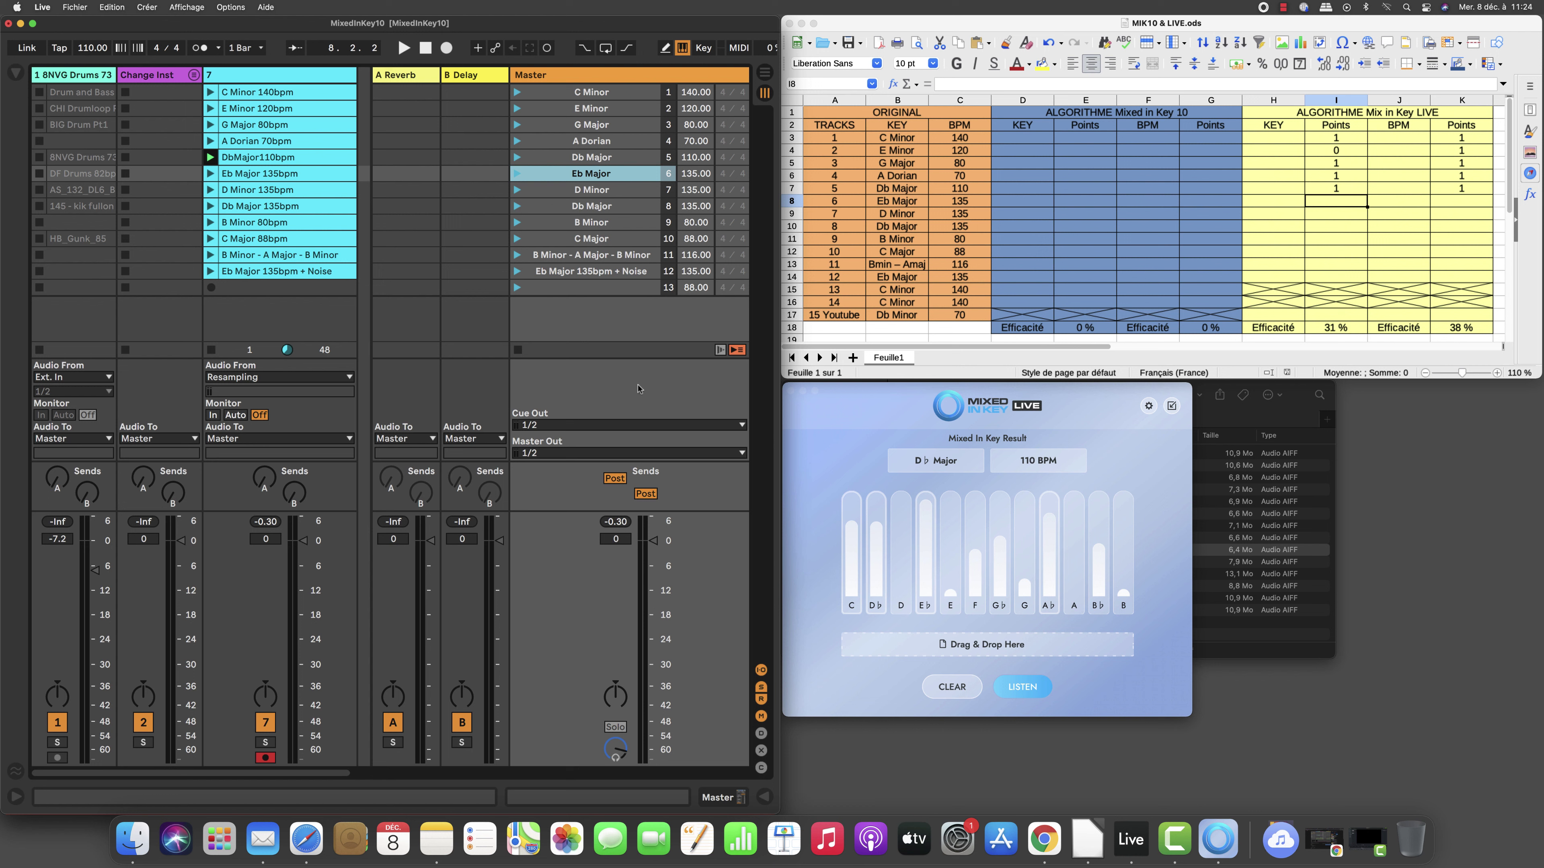
pyautogui.click(929, 689)
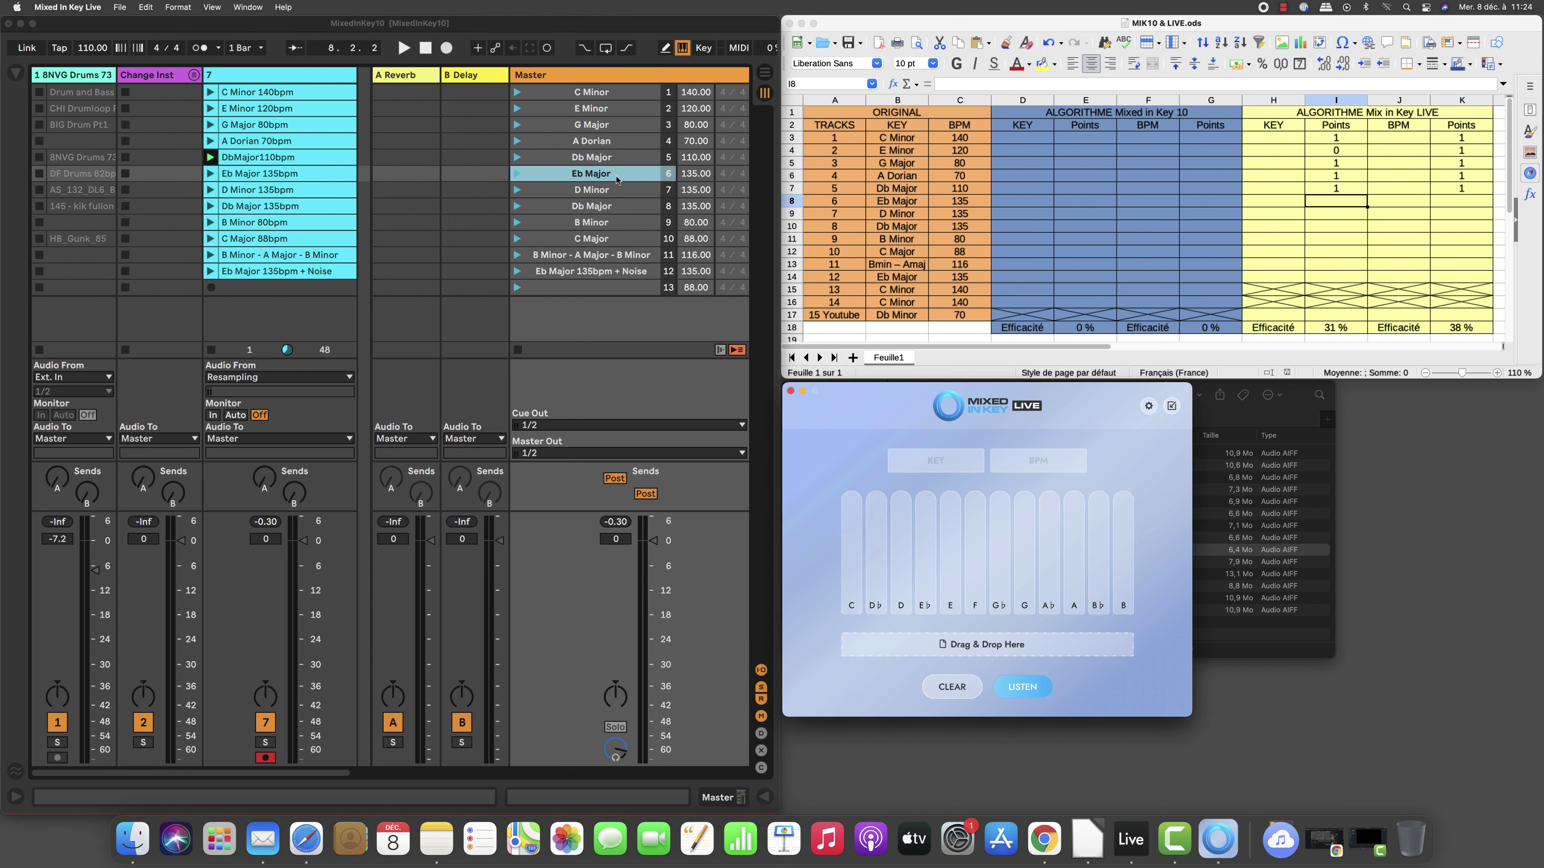
pyautogui.click(516, 173)
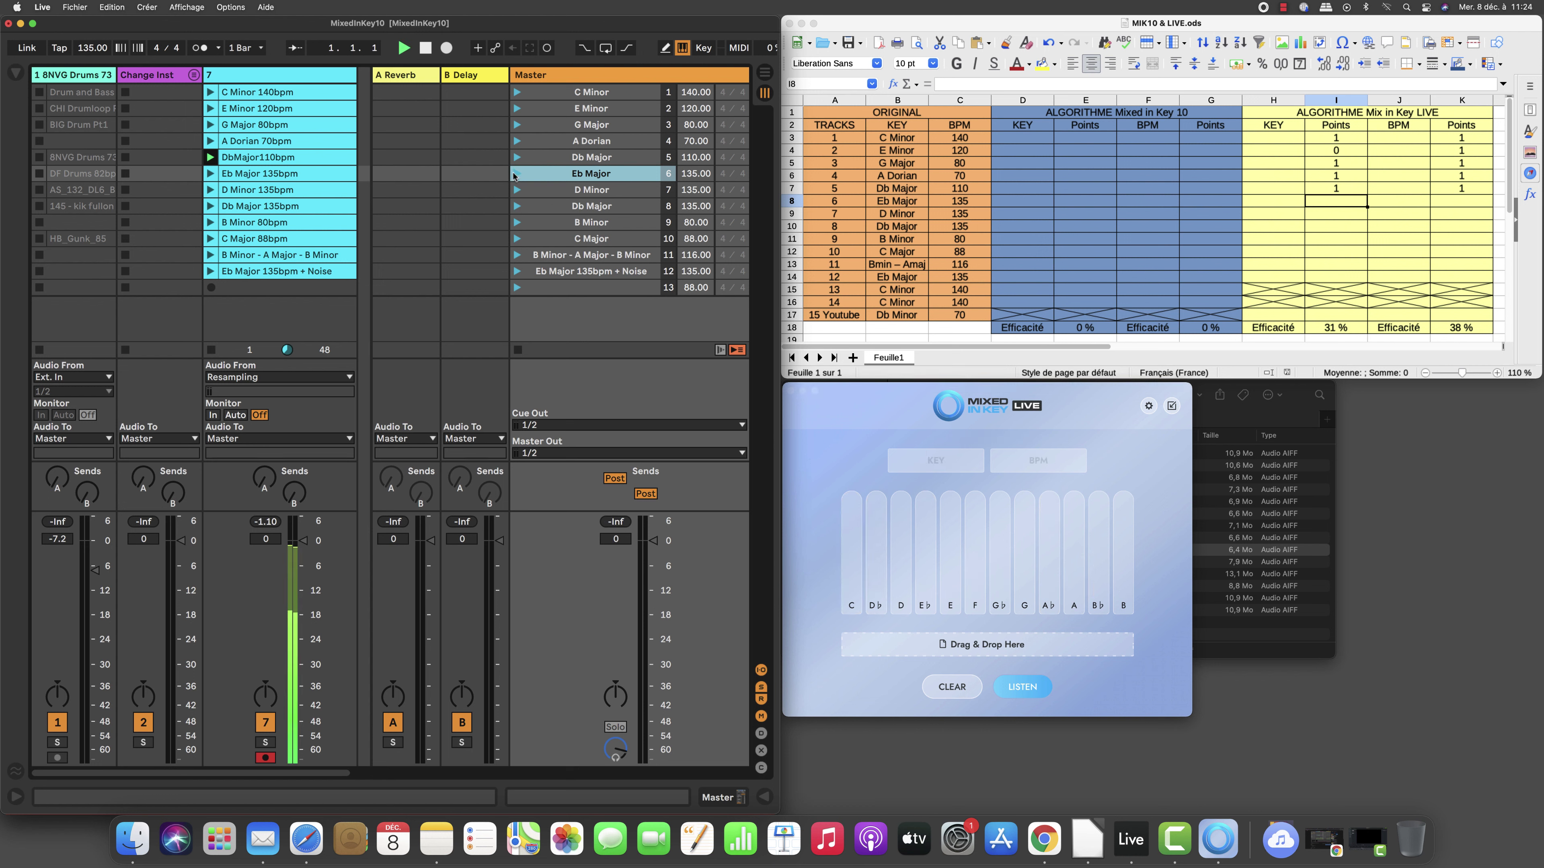
pyautogui.click(1016, 692)
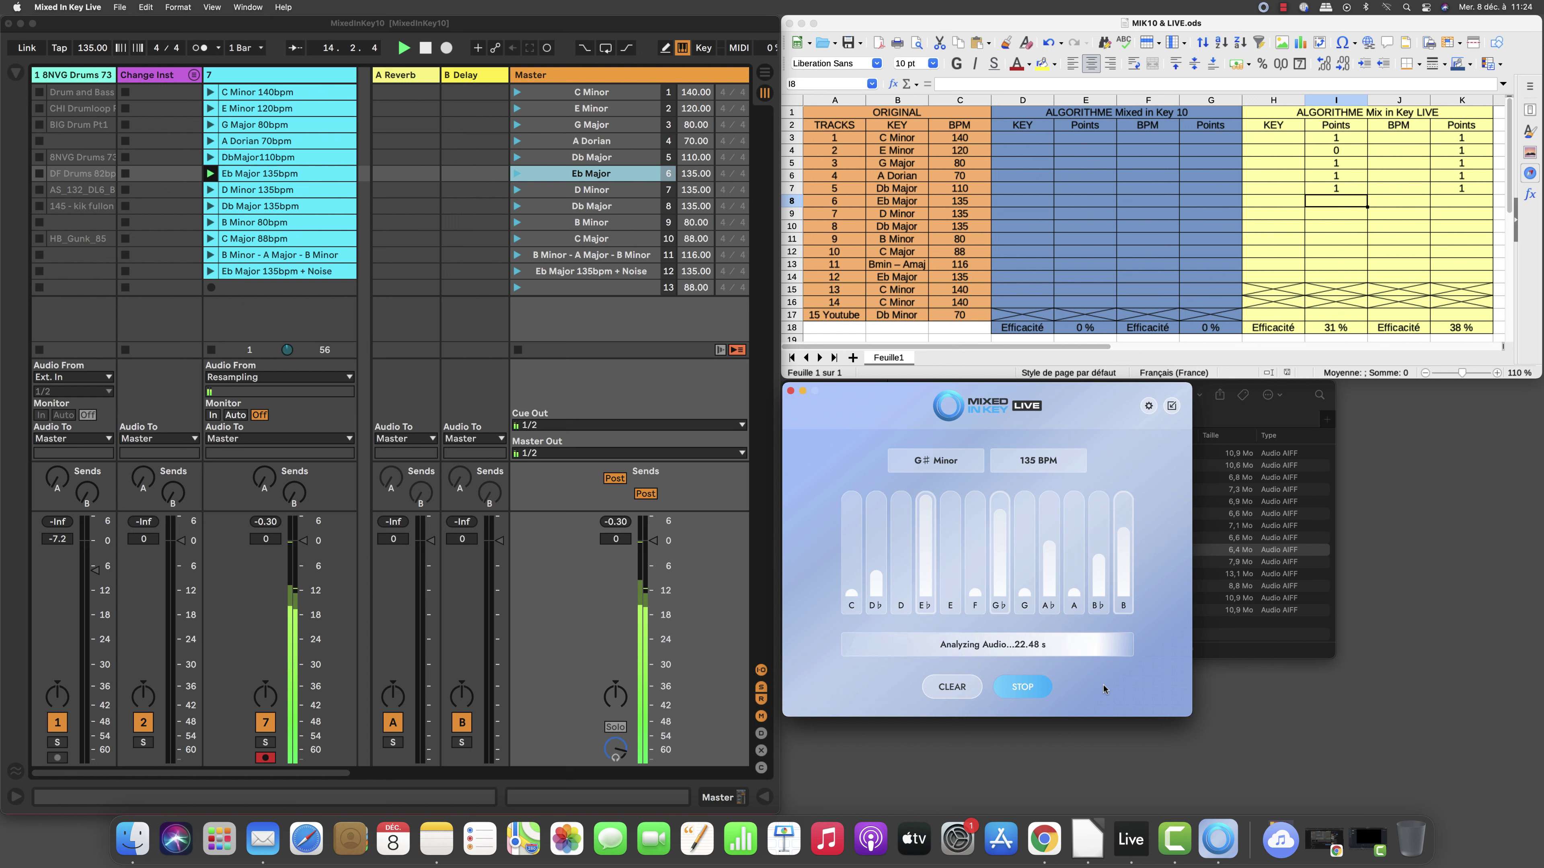
pyautogui.click(1022, 692)
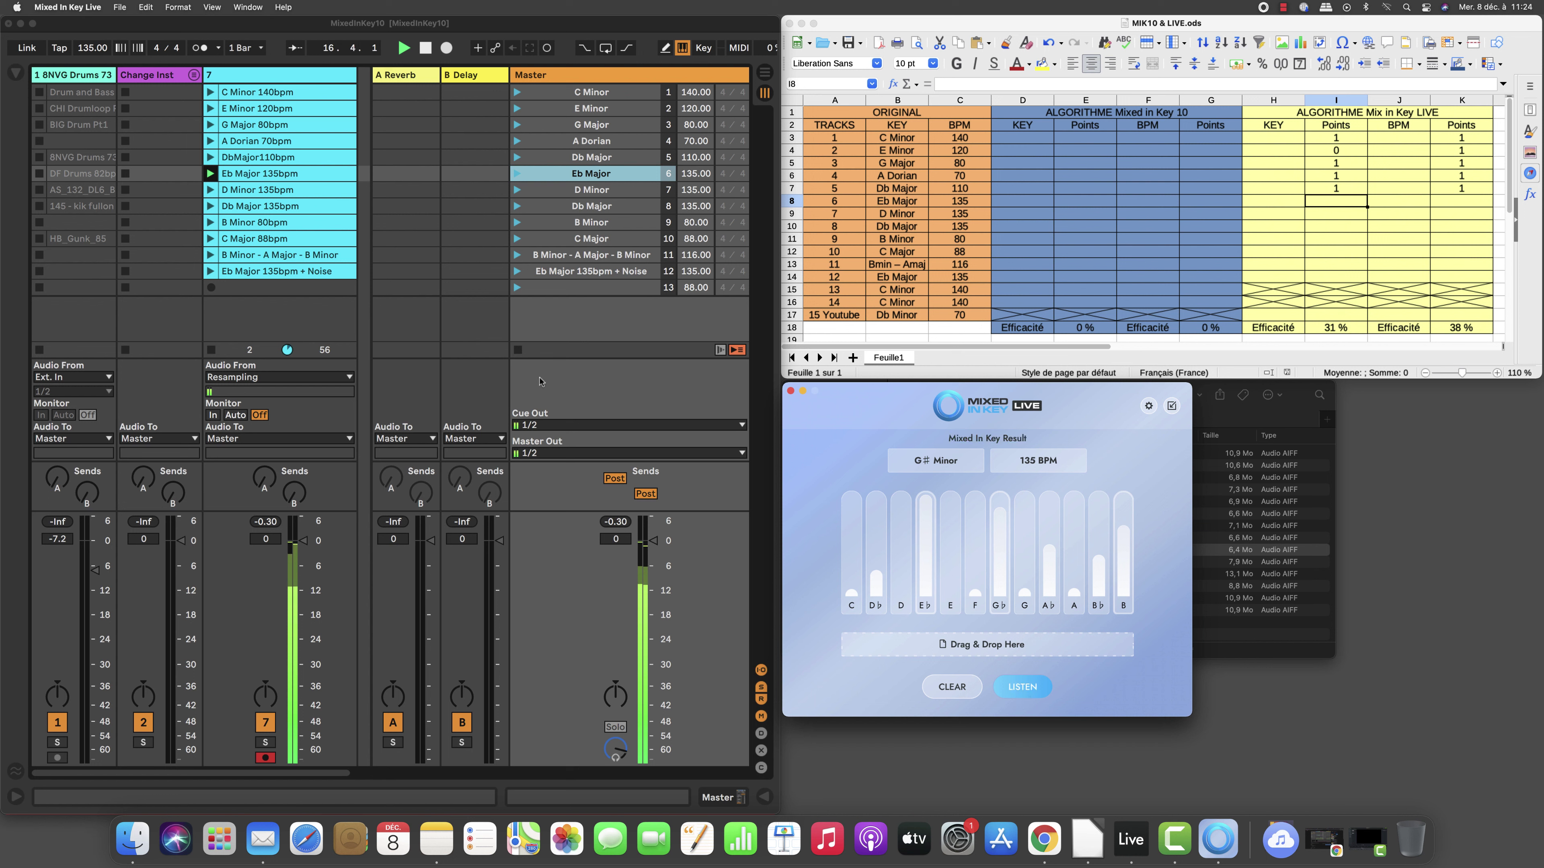
pyautogui.click(520, 352)
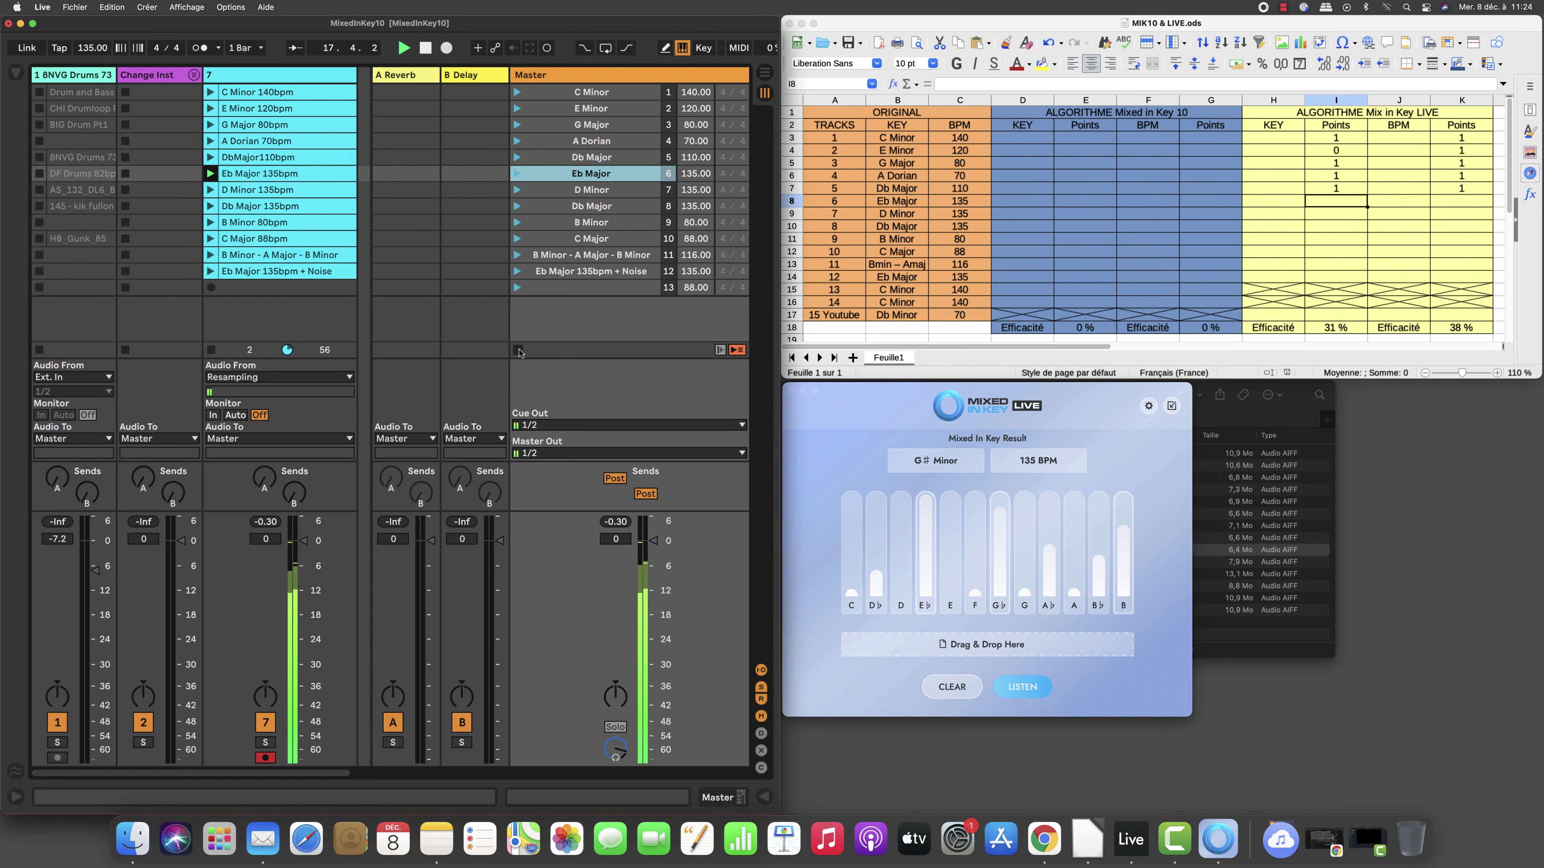
pyautogui.click(519, 352)
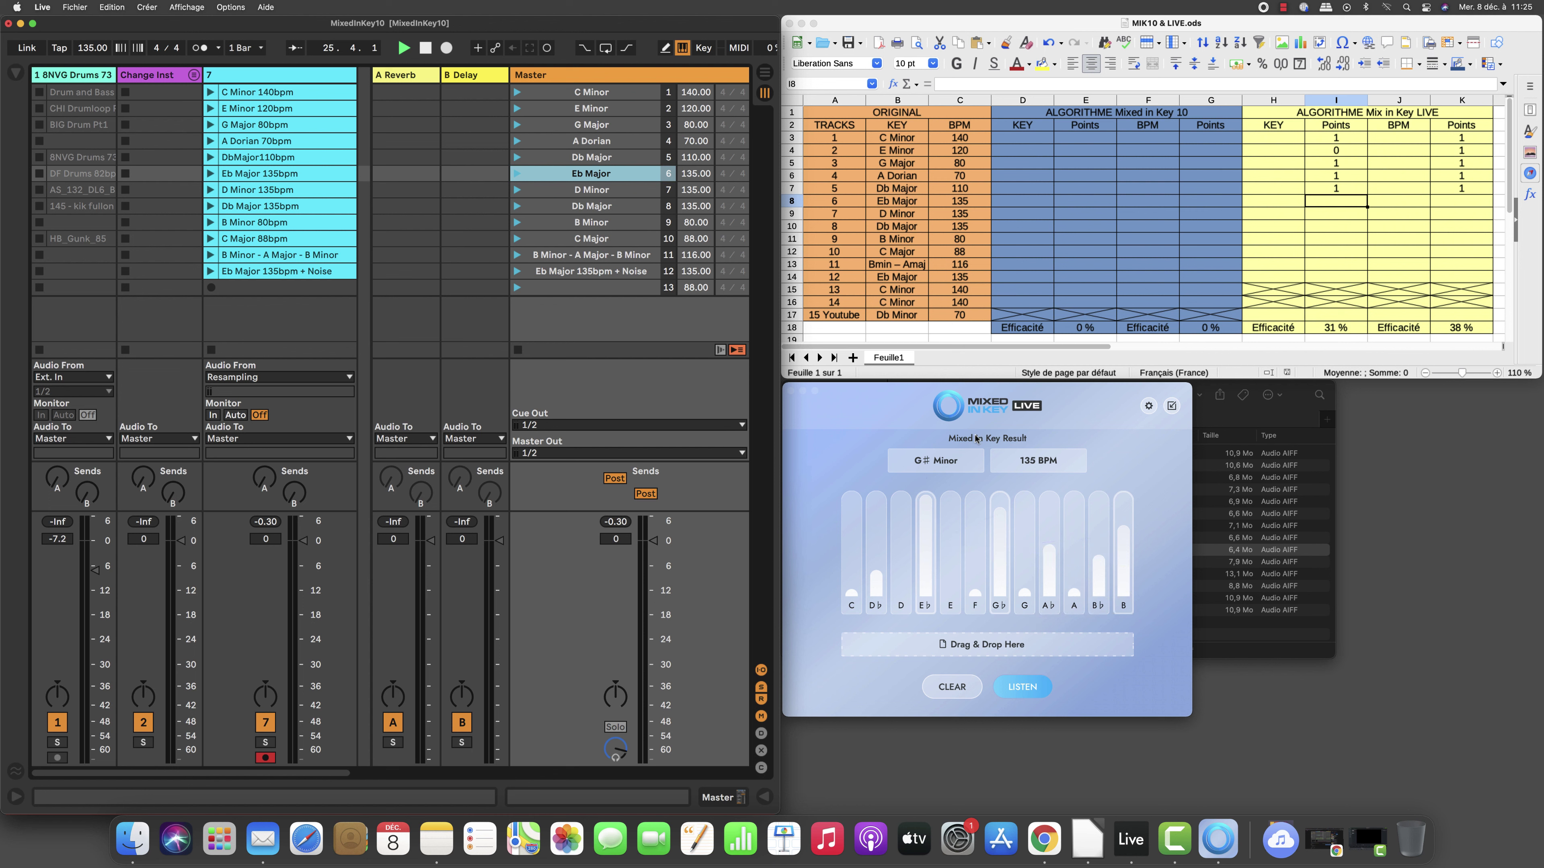
# - Enter 0 for track 6 in the key Points column and 1 in the BPM Points column of the Mix in Key LIVE section
pyautogui.click(1341, 206)
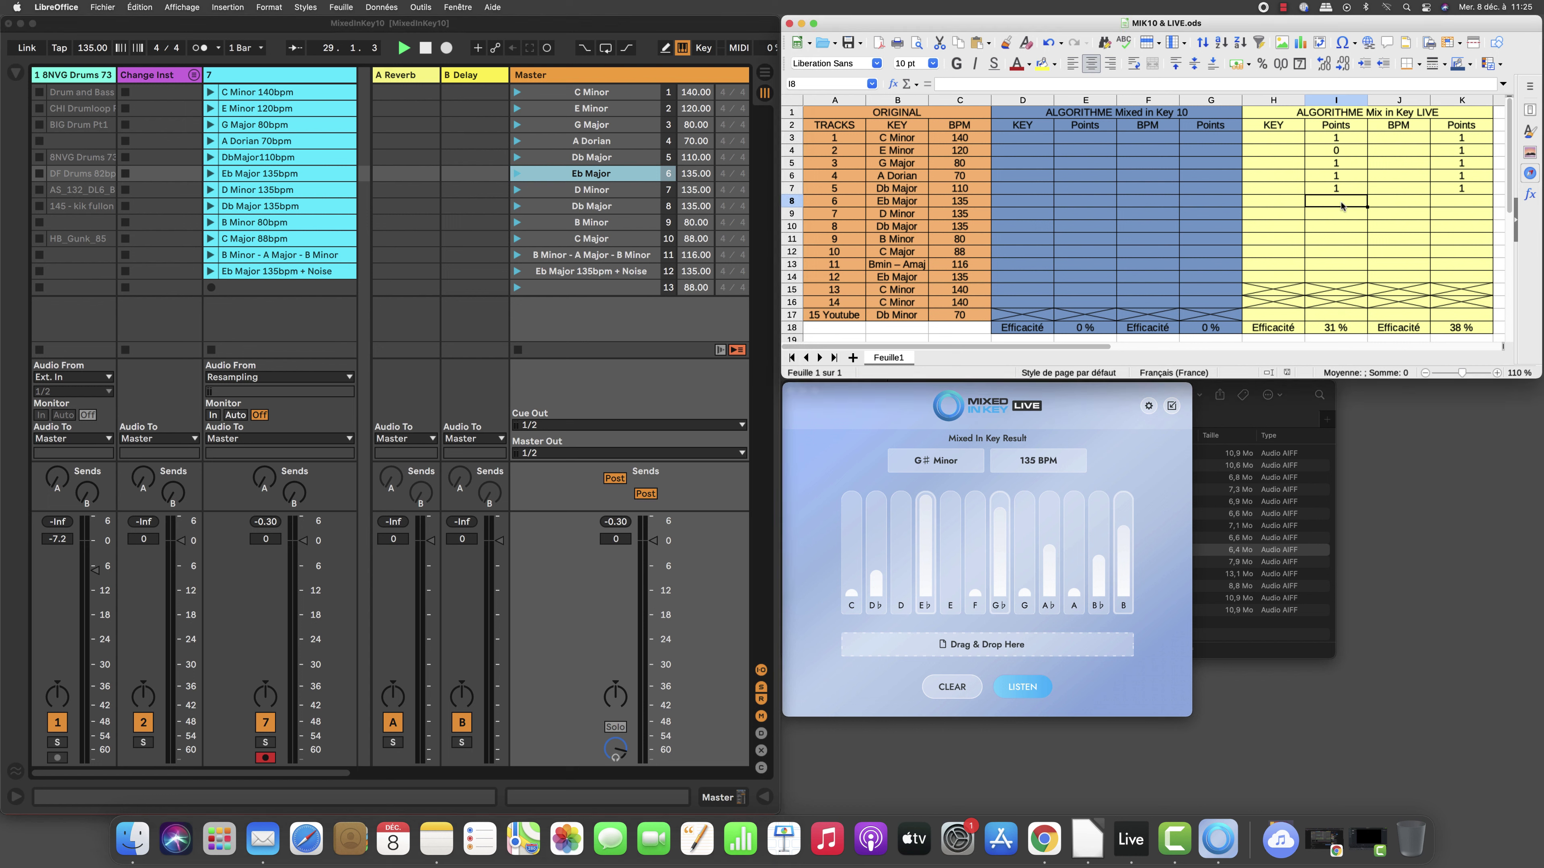
pyautogui.write('0')
pyautogui.press('Tab')
pyautogui.press('Tab')
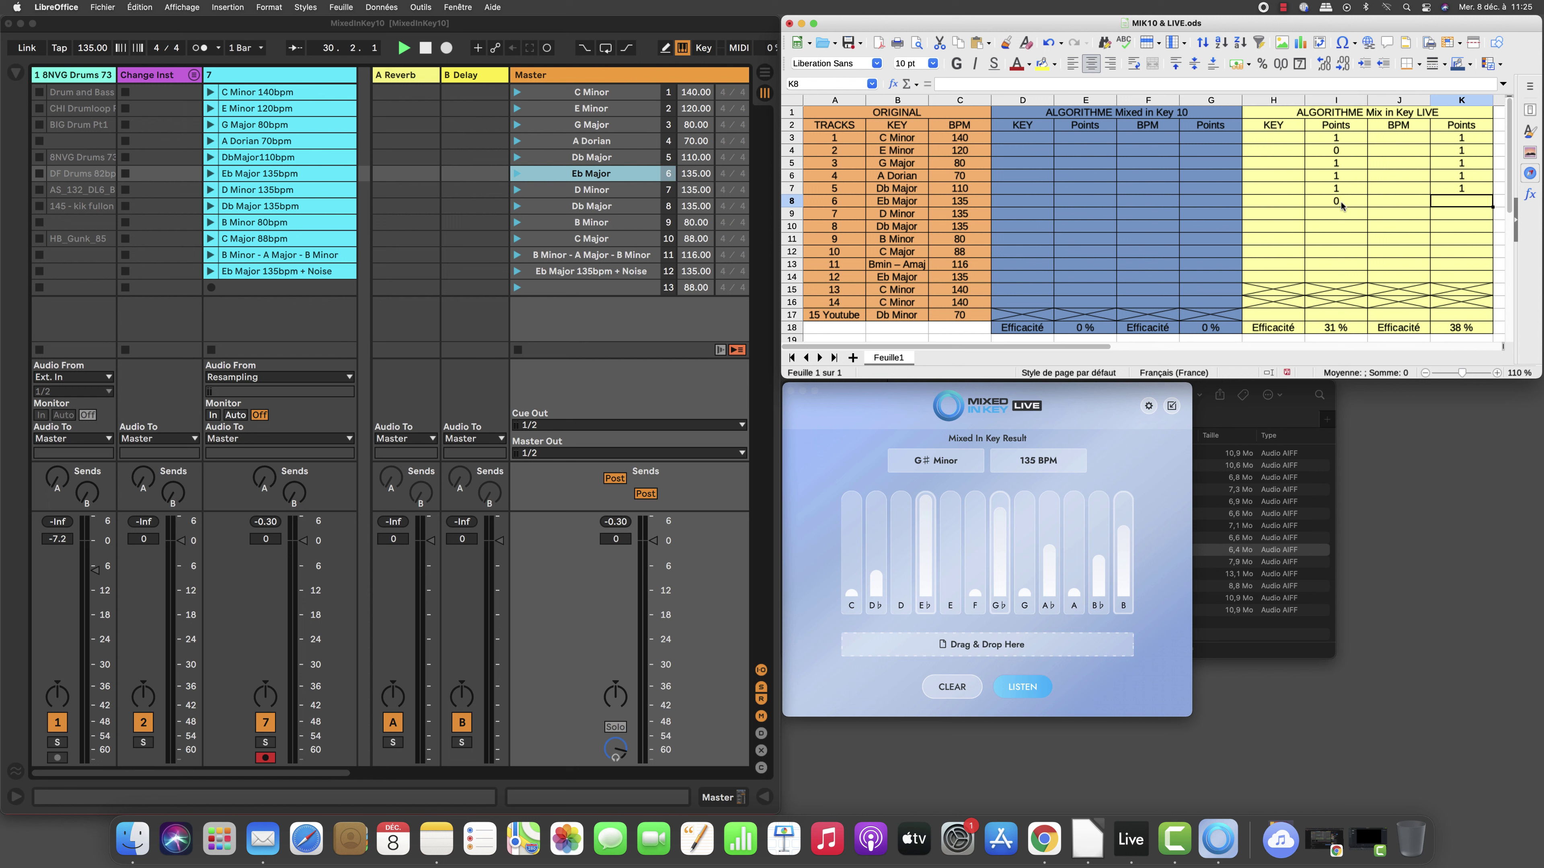
pyautogui.write('1')
pyautogui.press('Return')
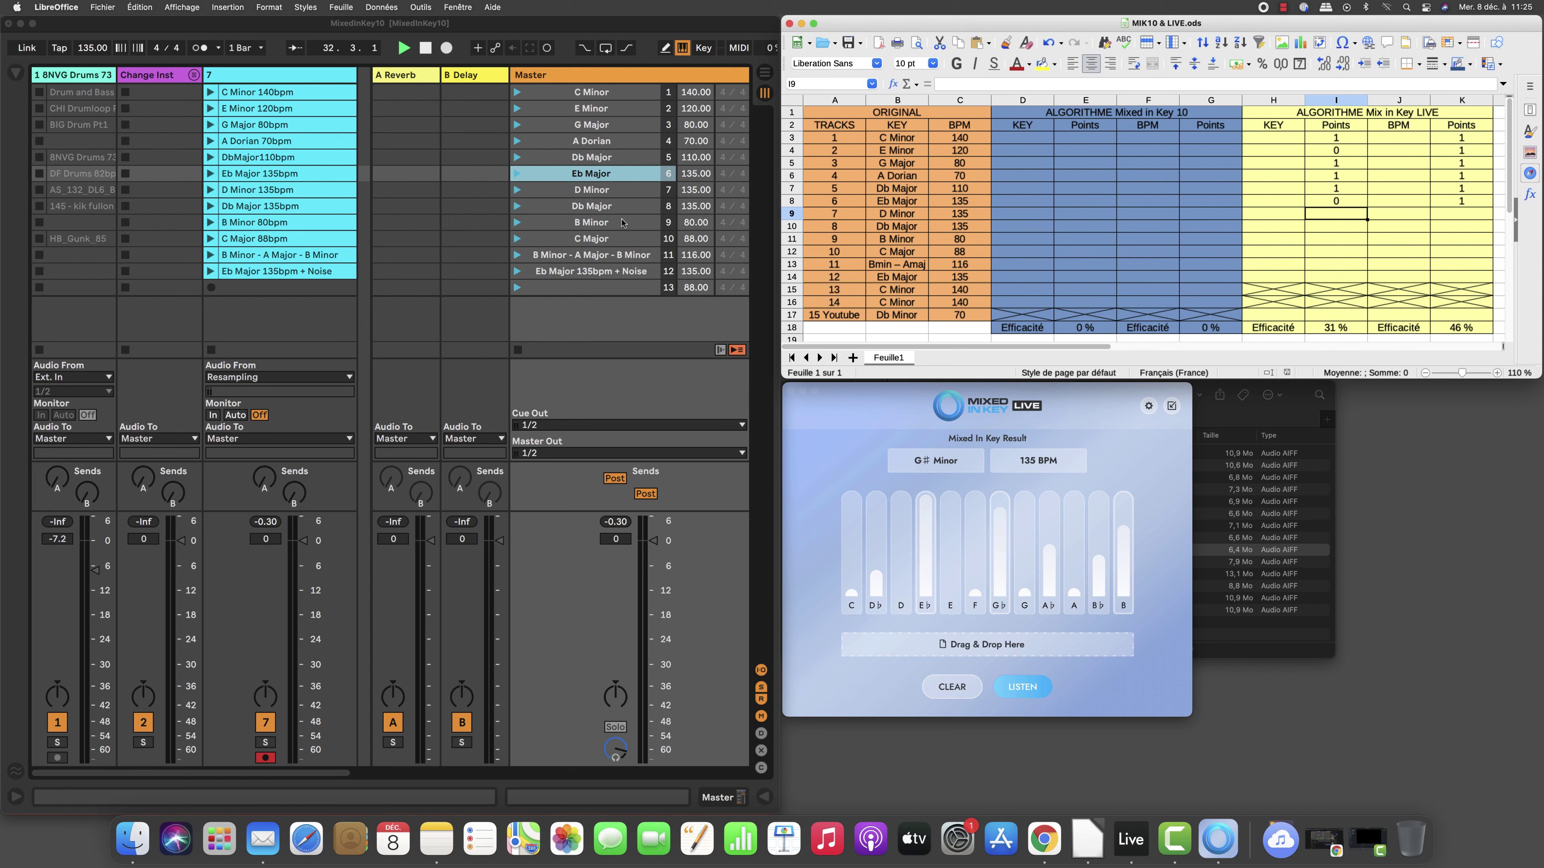
# - Clear the previous analysis, play the D Minor scene while Mixed In Key Live listens, and stop both the listening and the scene
pyautogui.click(614, 195)
pyautogui.click(615, 195)
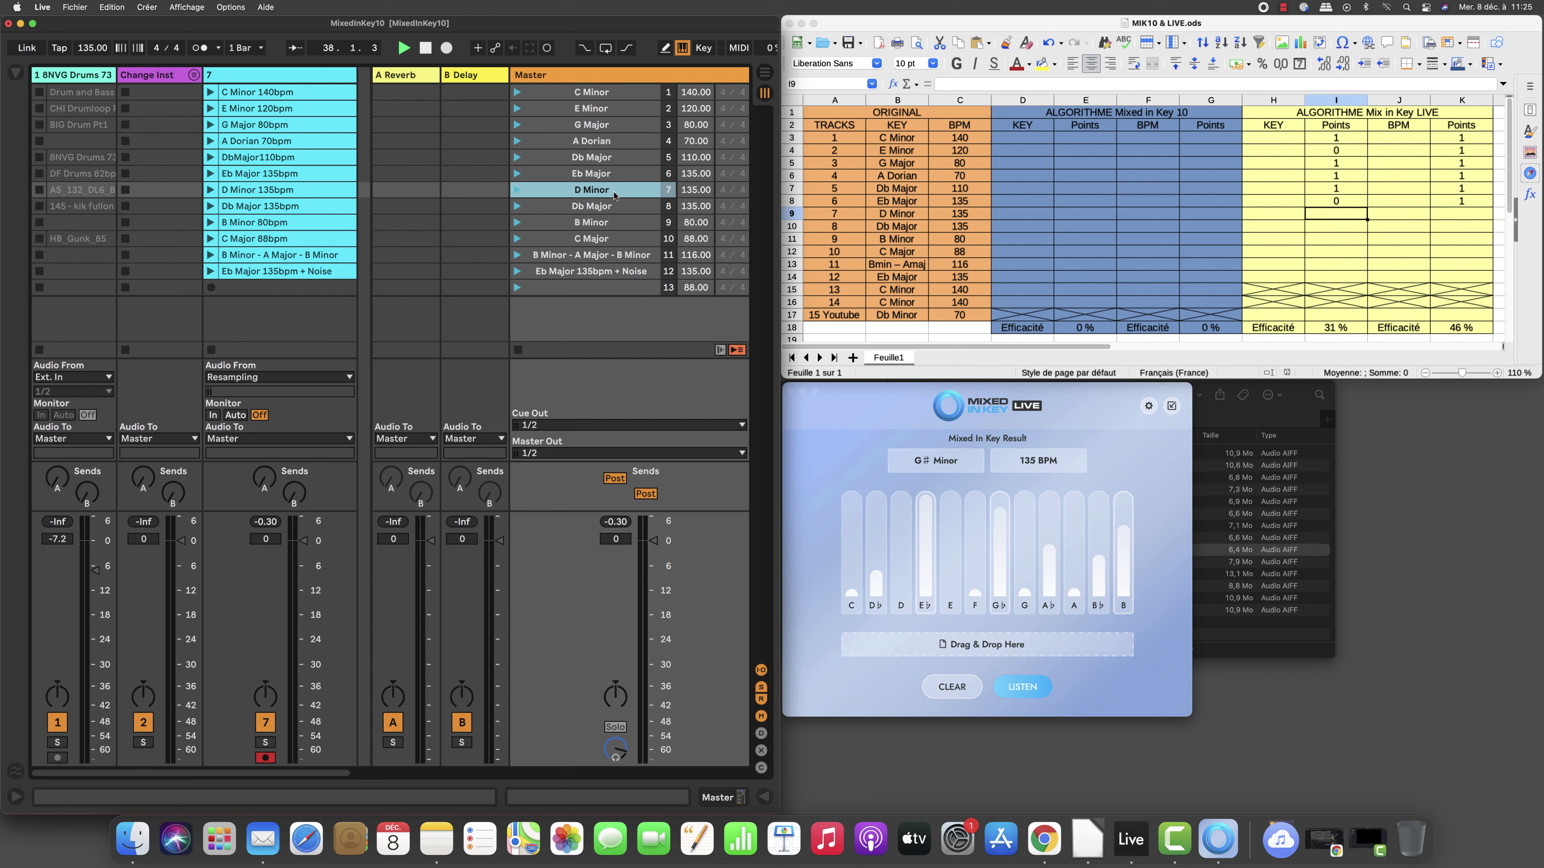
pyautogui.click(952, 686)
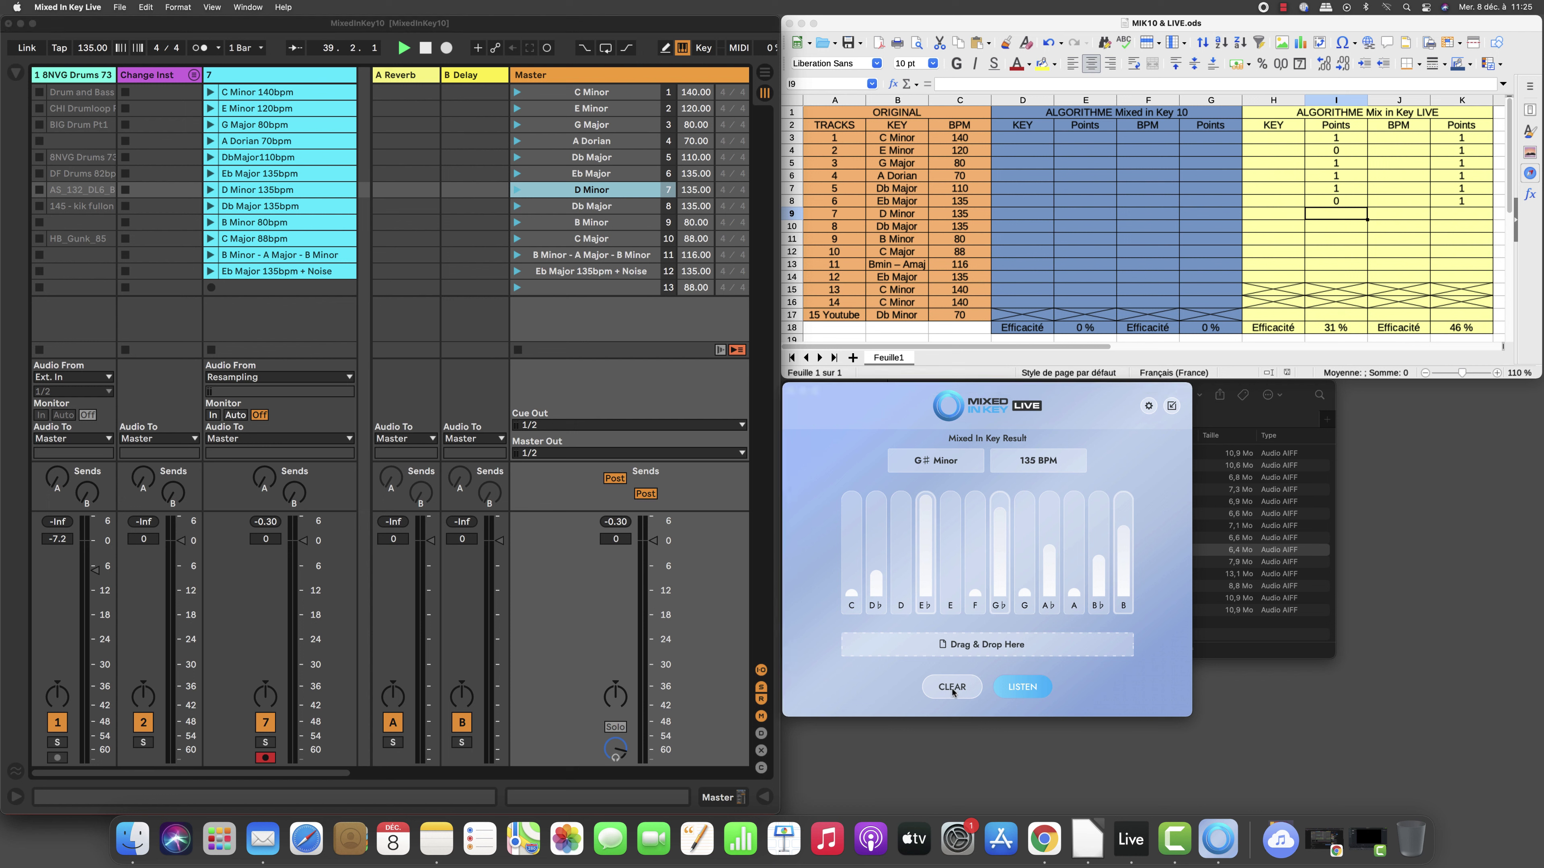
pyautogui.click(516, 189)
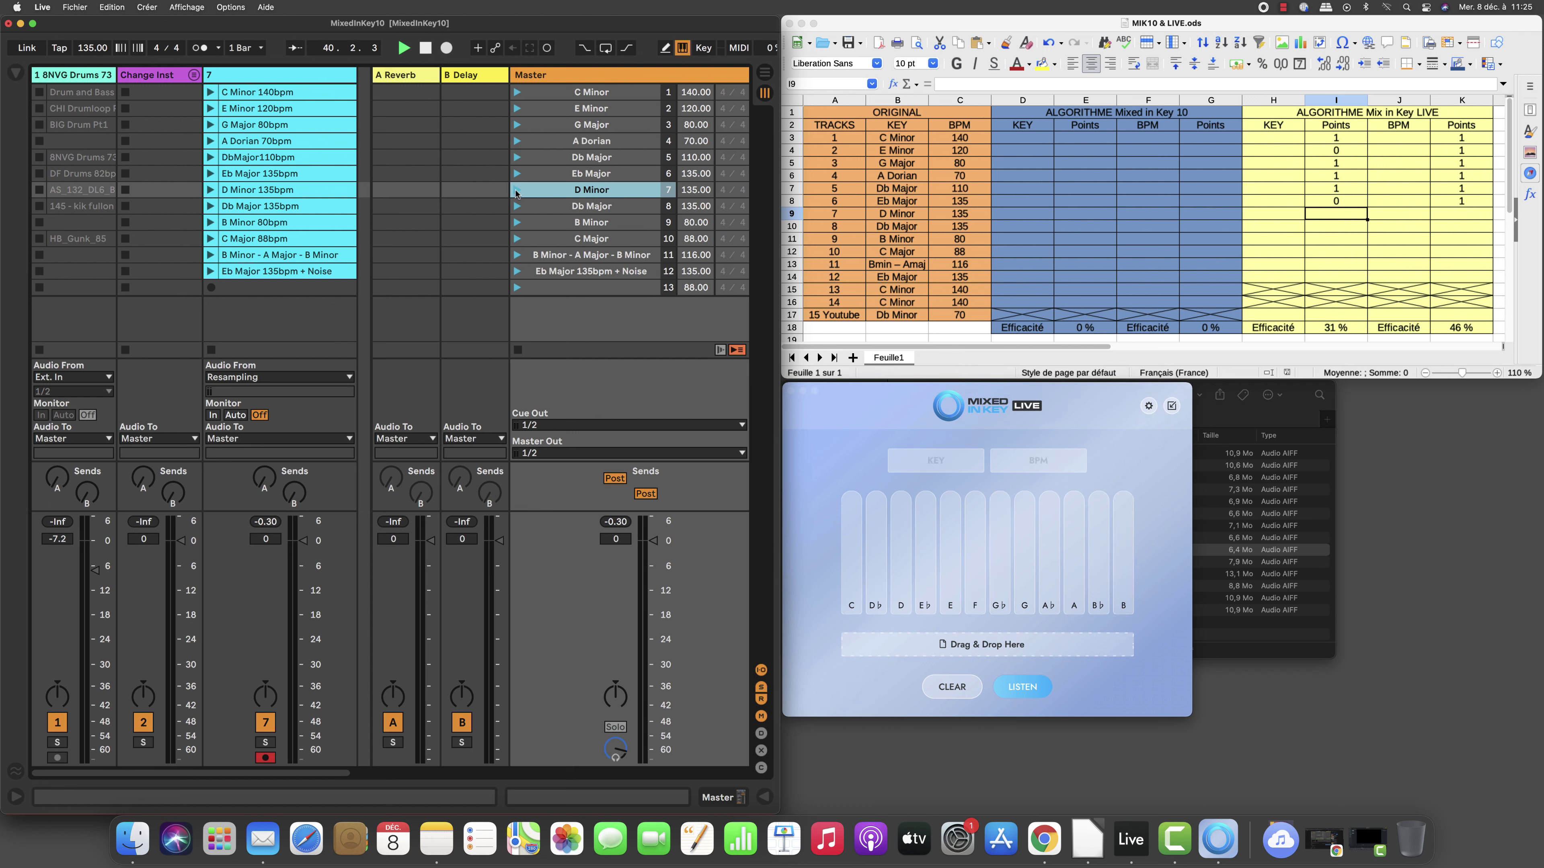
pyautogui.click(1023, 688)
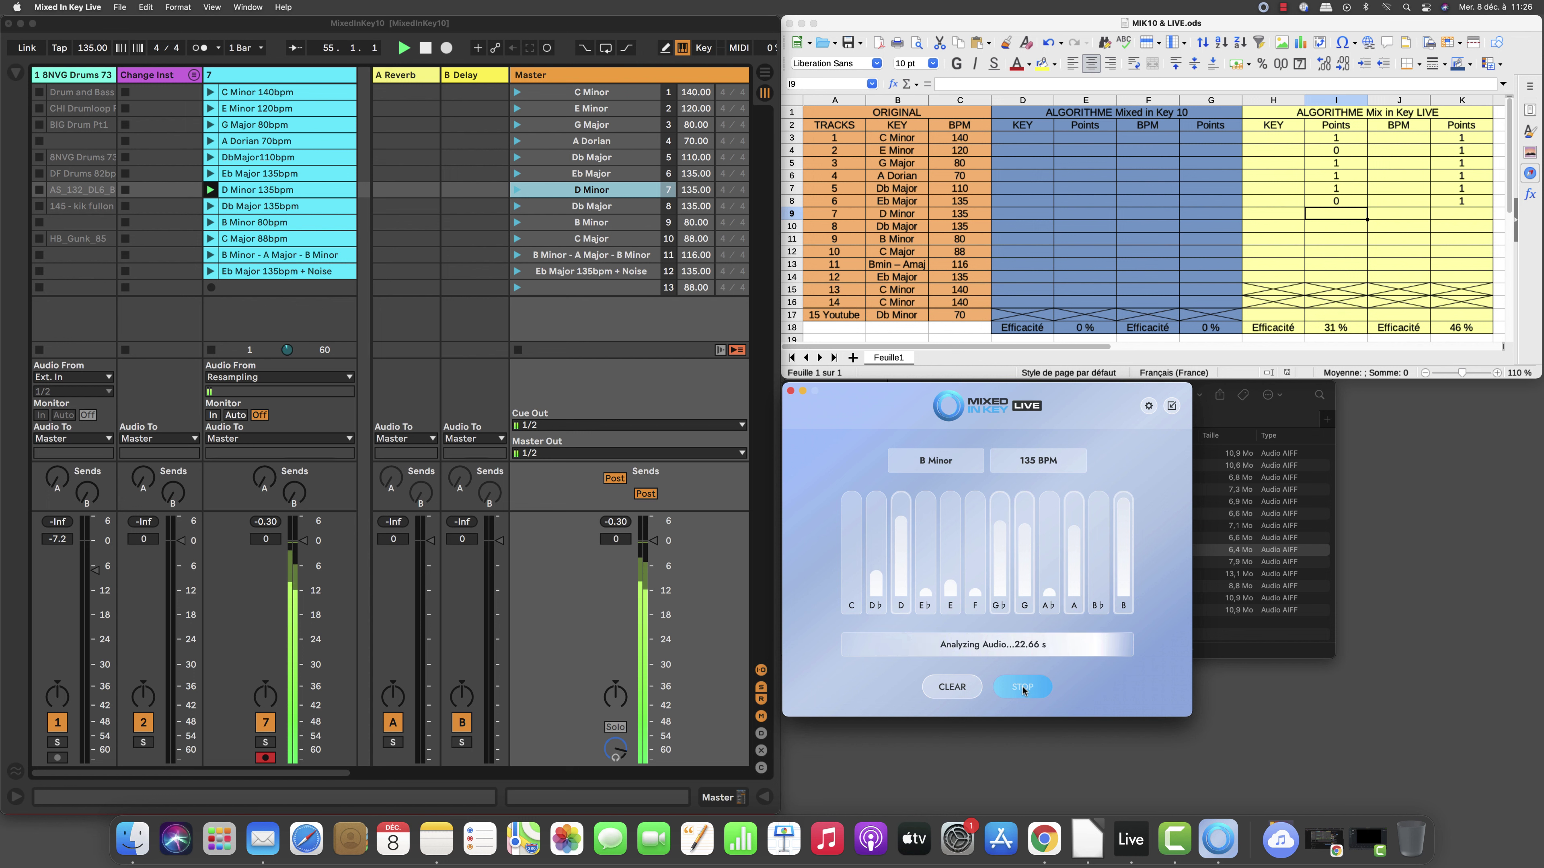
pyautogui.click(1023, 689)
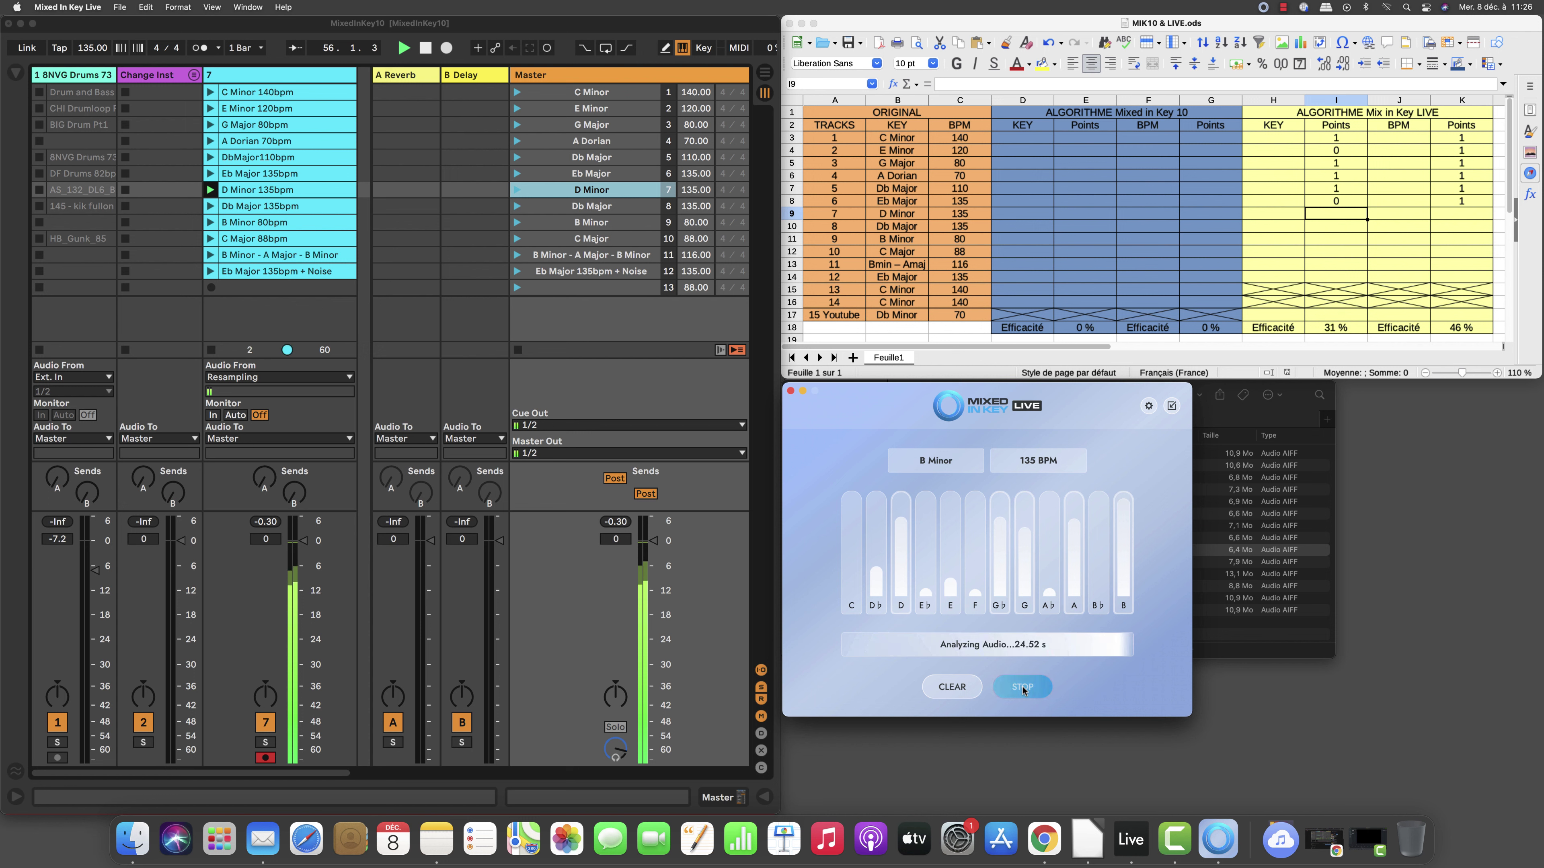
pyautogui.click(519, 356)
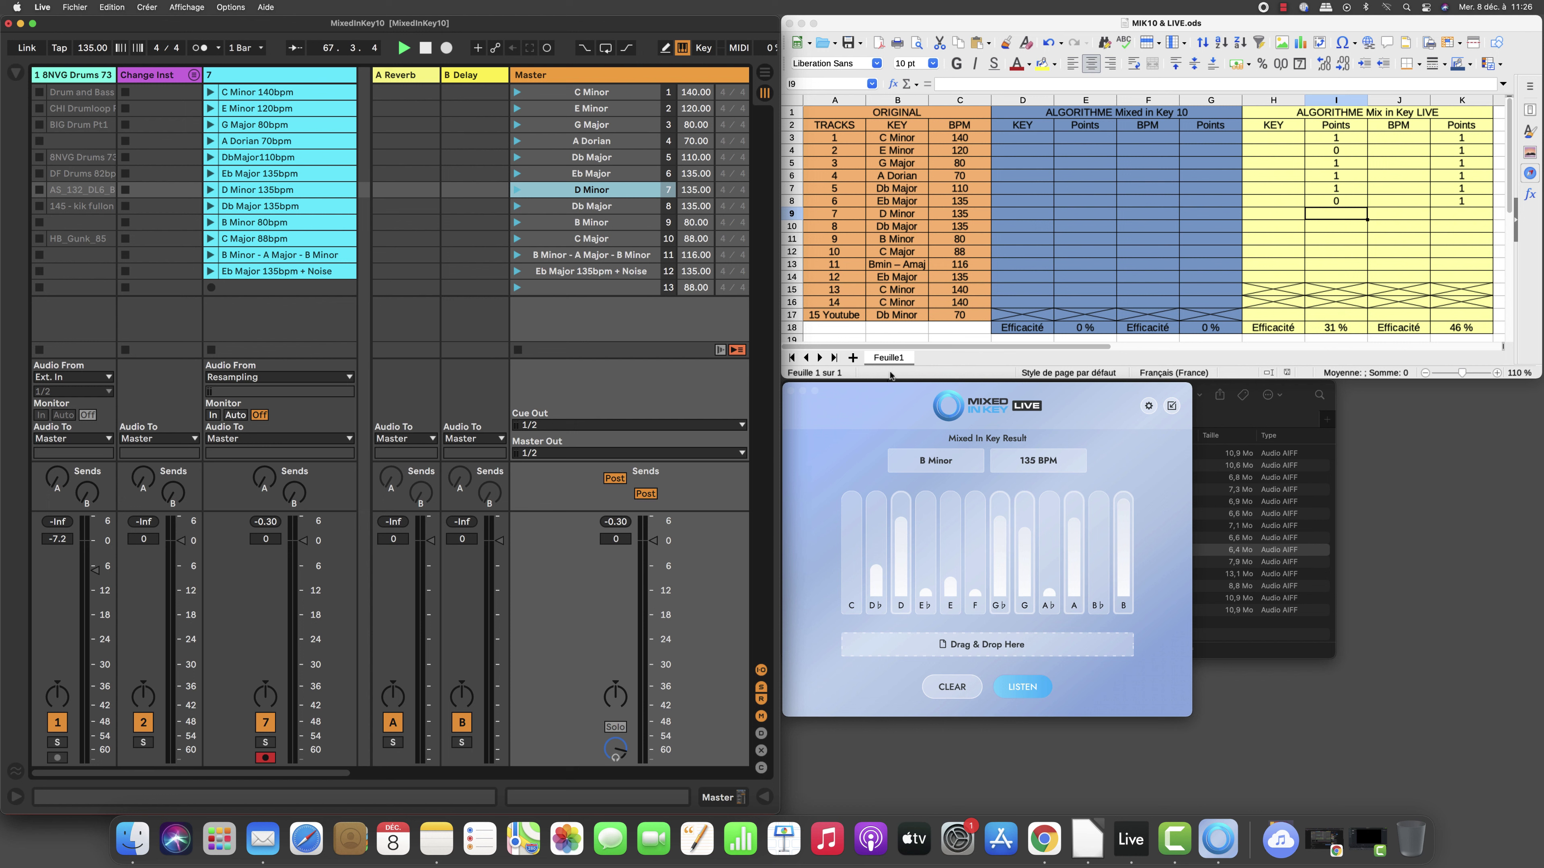
# - Enter 0 for track 7's key Points and 1 for its BPM Points in the Mix in Key LIVE section
pyautogui.click(1343, 218)
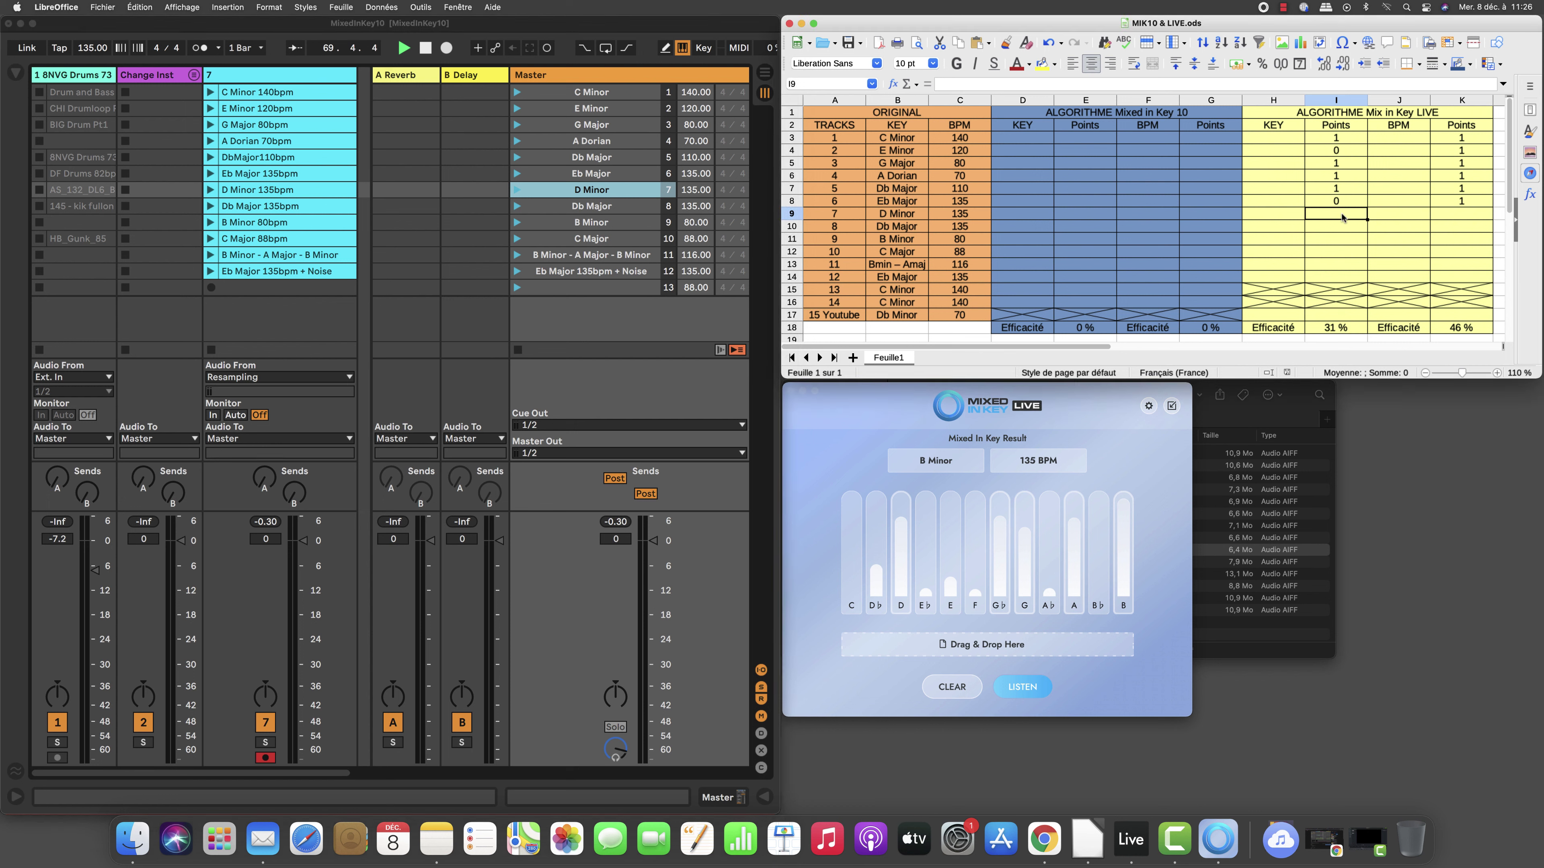
pyautogui.write('0')
pyautogui.press('Tab')
pyautogui.press('Tab')
pyautogui.write('1')
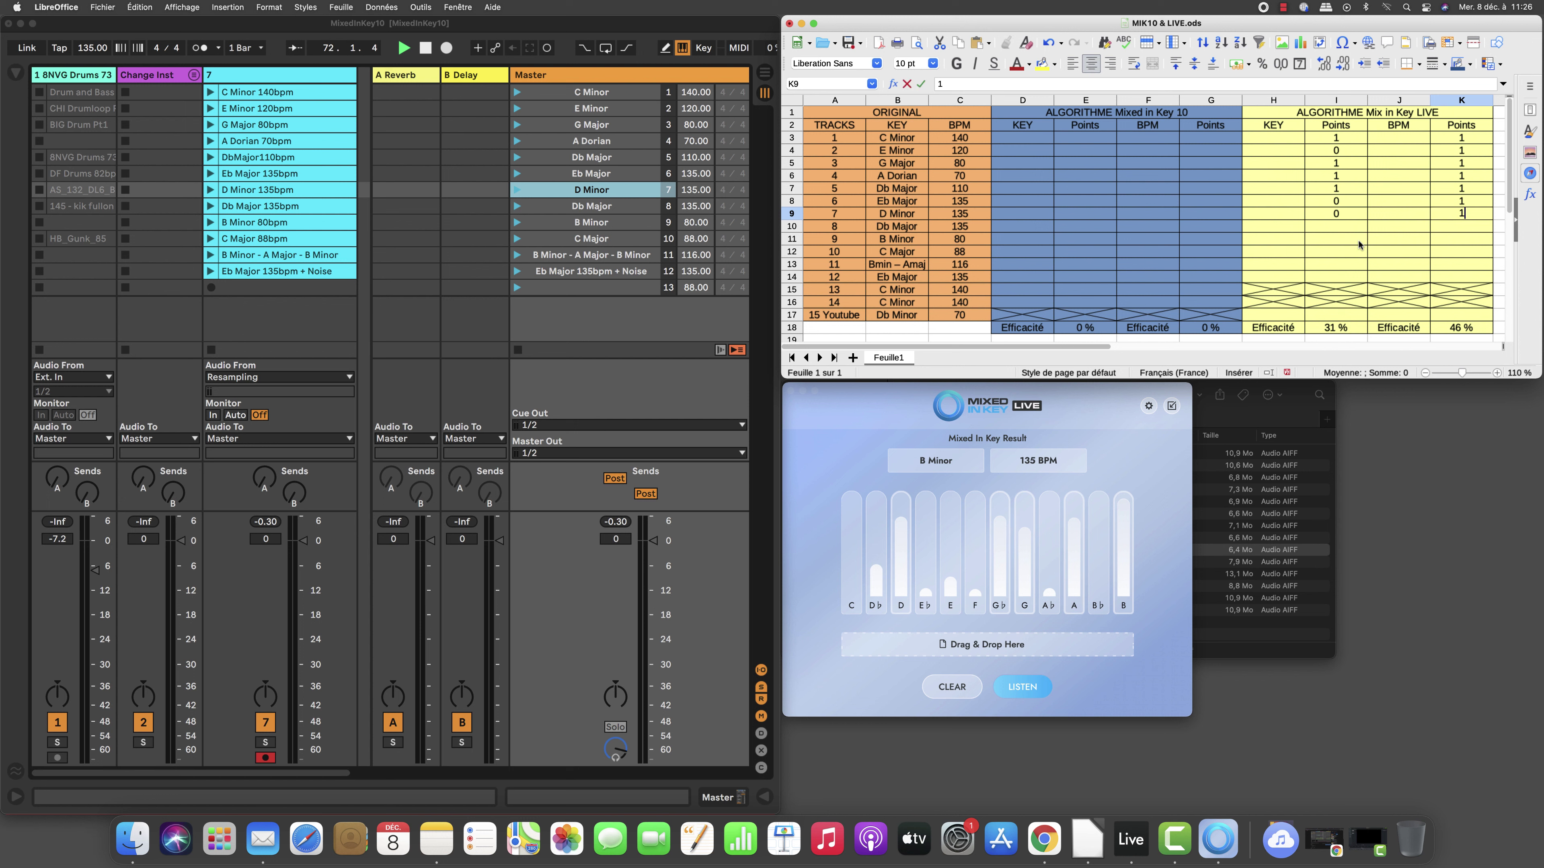
pyautogui.press('Return')
# - Clear the last result, start listening in Mixed In Key Live, play the 135 BPM Db Major scene for analysis, and stop the playback
pyautogui.click(606, 210)
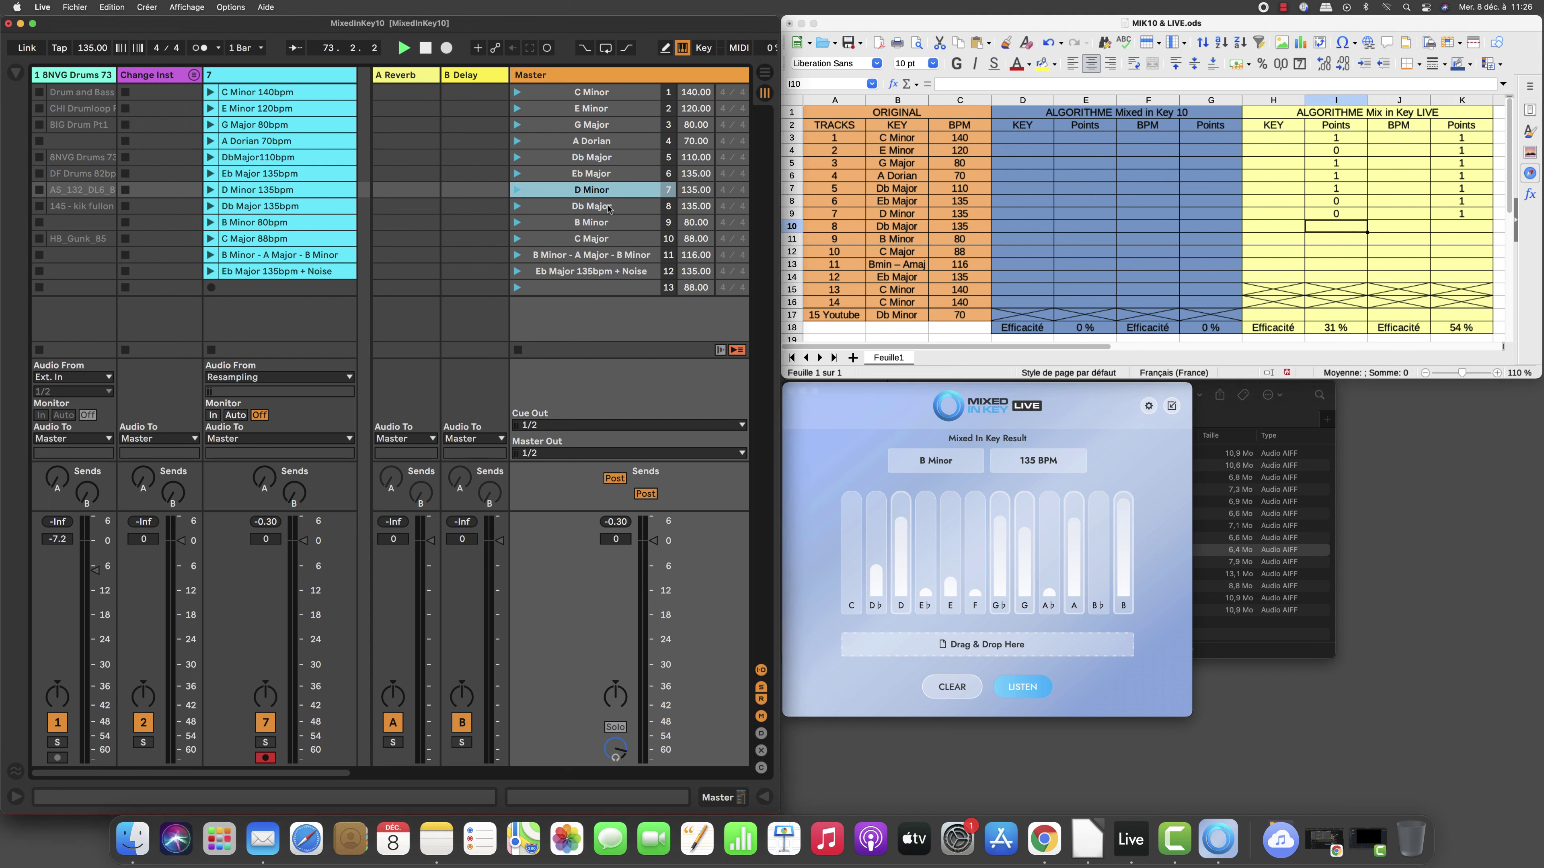
pyautogui.click(607, 209)
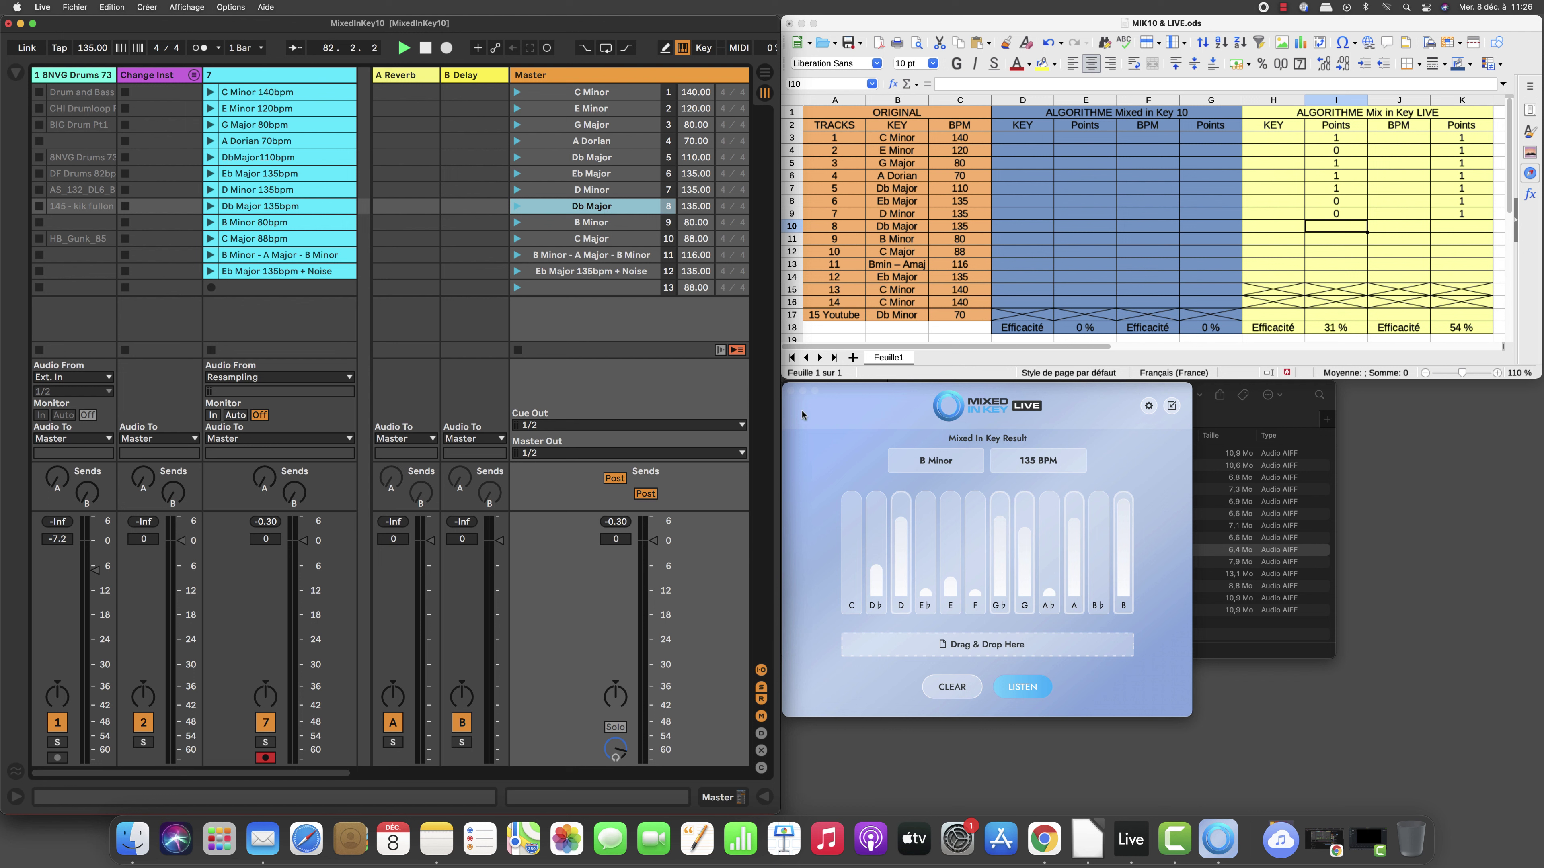
pyautogui.click(951, 688)
pyautogui.click(1023, 687)
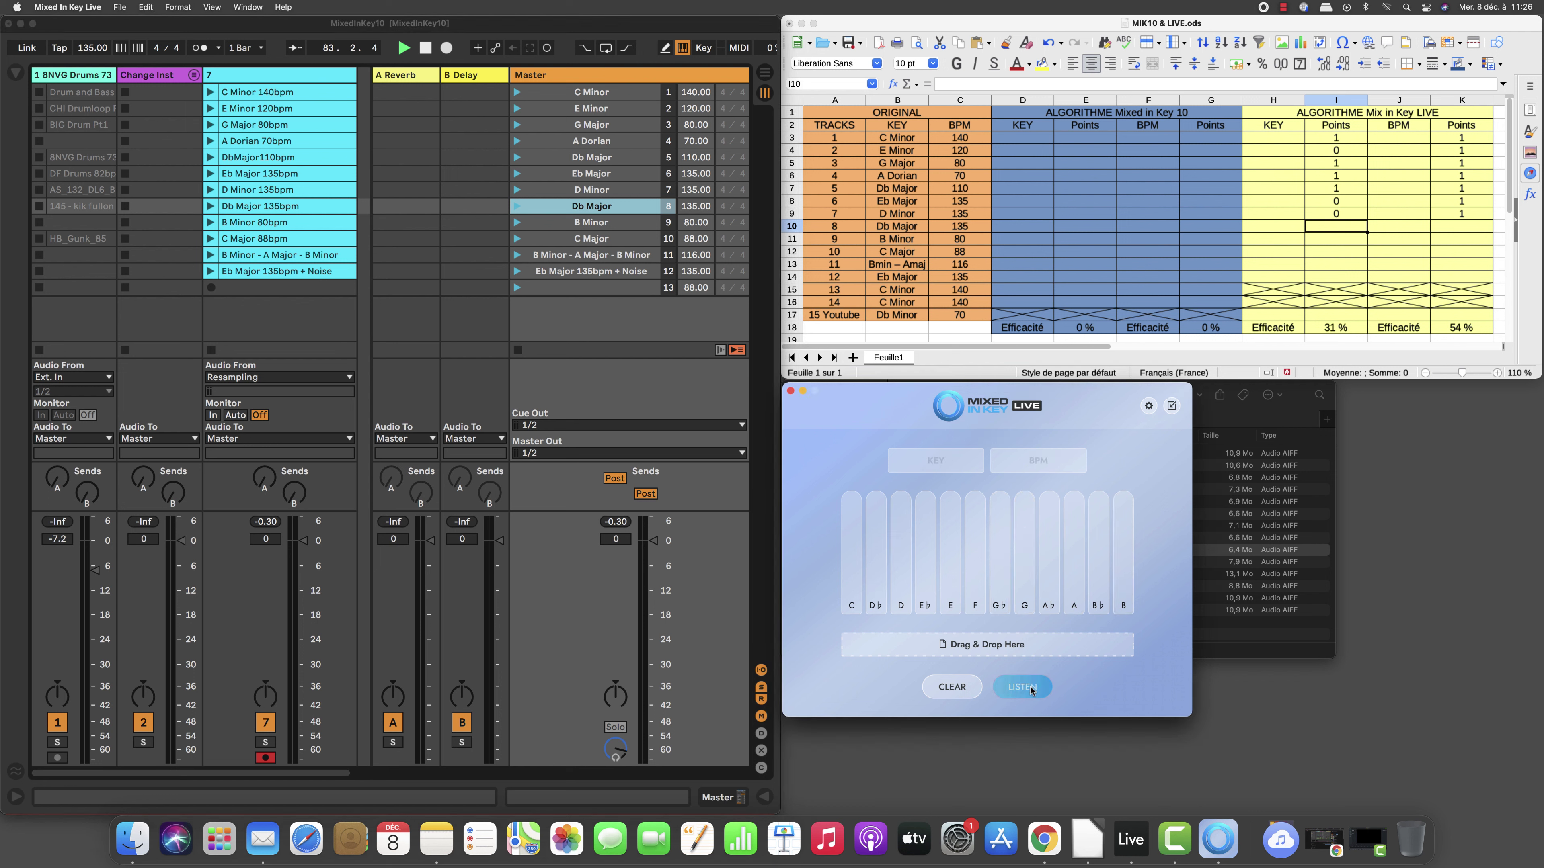
pyautogui.click(515, 210)
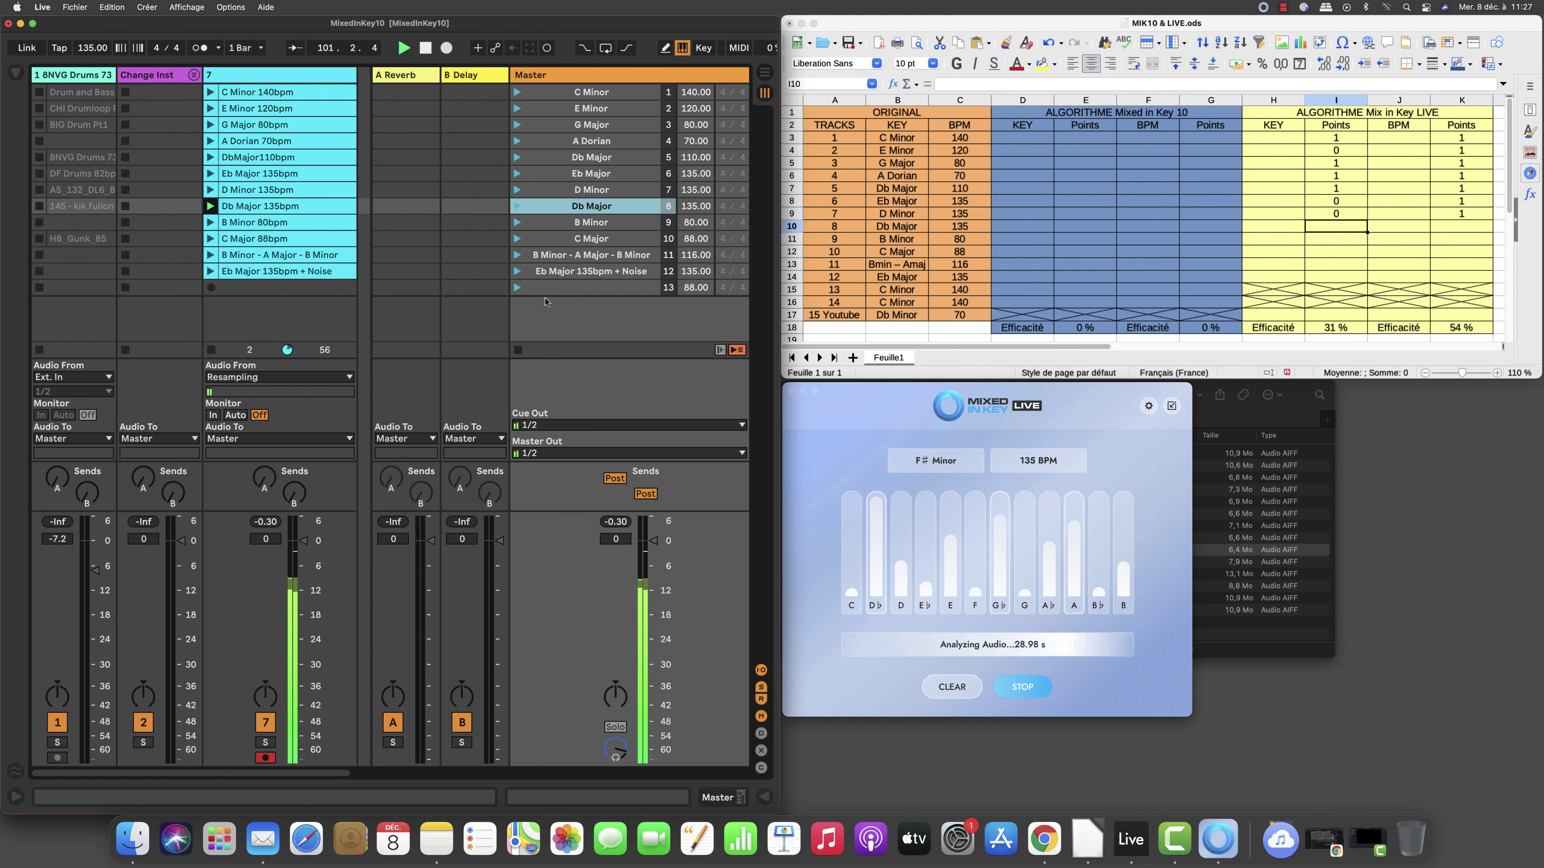
pyautogui.click(518, 350)
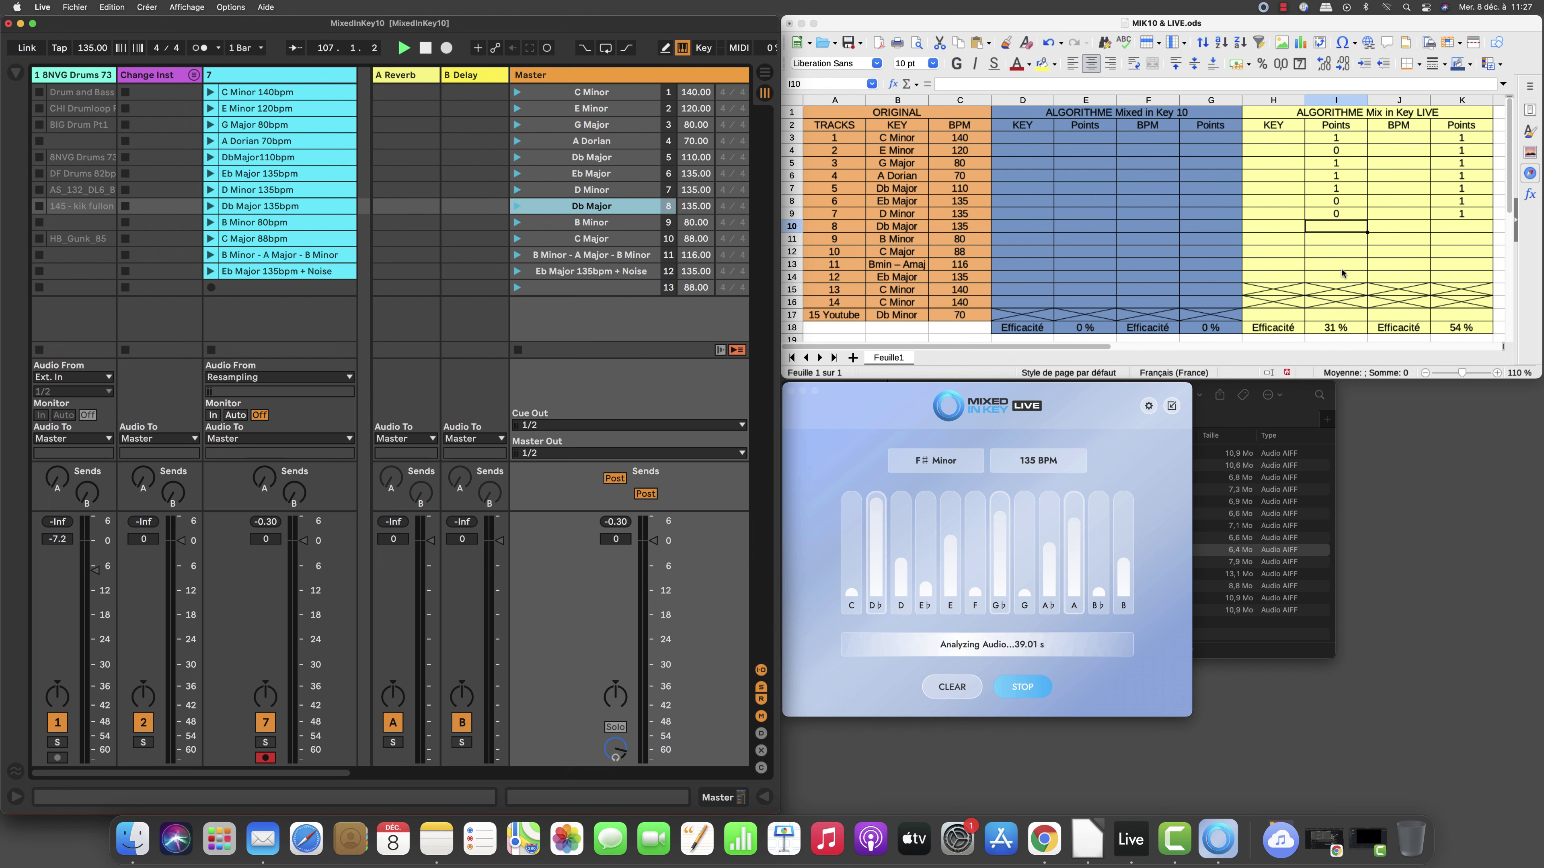
# - Score track 8 in the Mix in Key LIVE section with 0 key Points and 1 BPM Point
pyautogui.click(1342, 229)
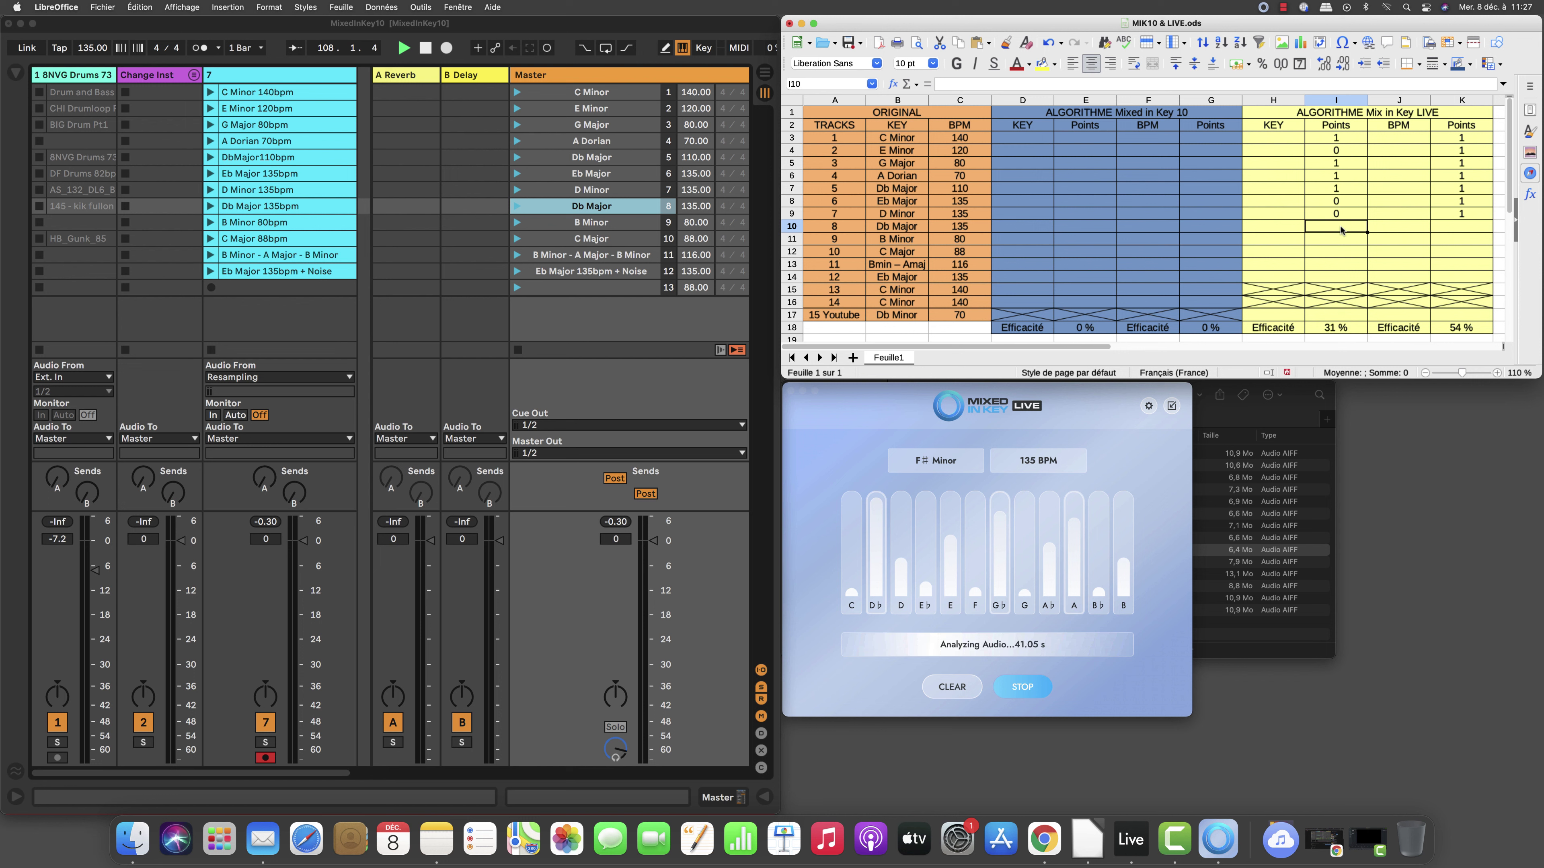
pyautogui.write('0')
pyautogui.press('Tab')
pyautogui.press('Tab')
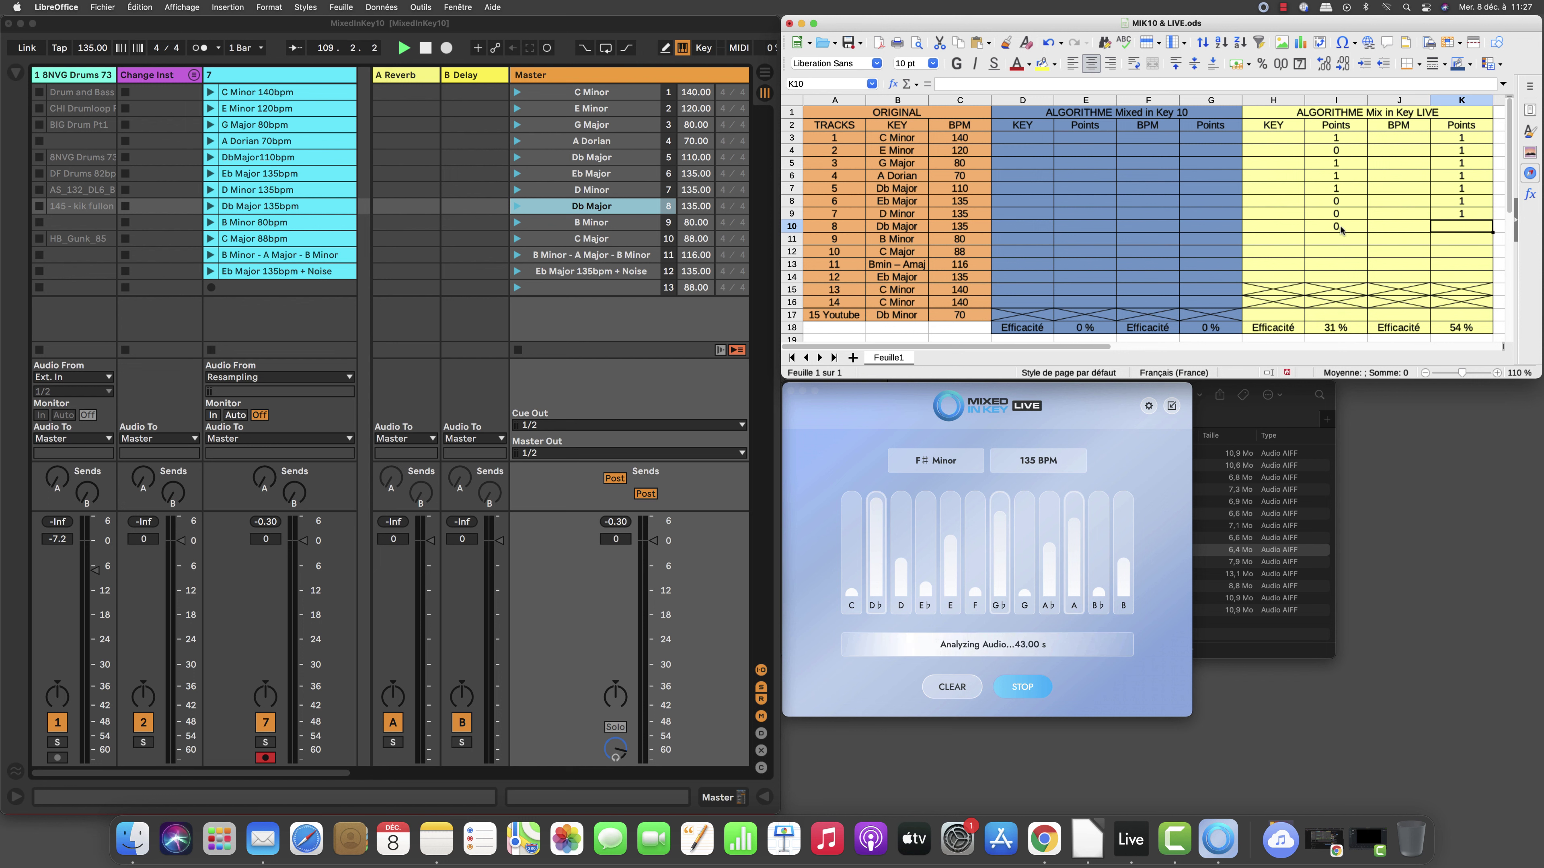
pyautogui.write('1')
pyautogui.press('Return')
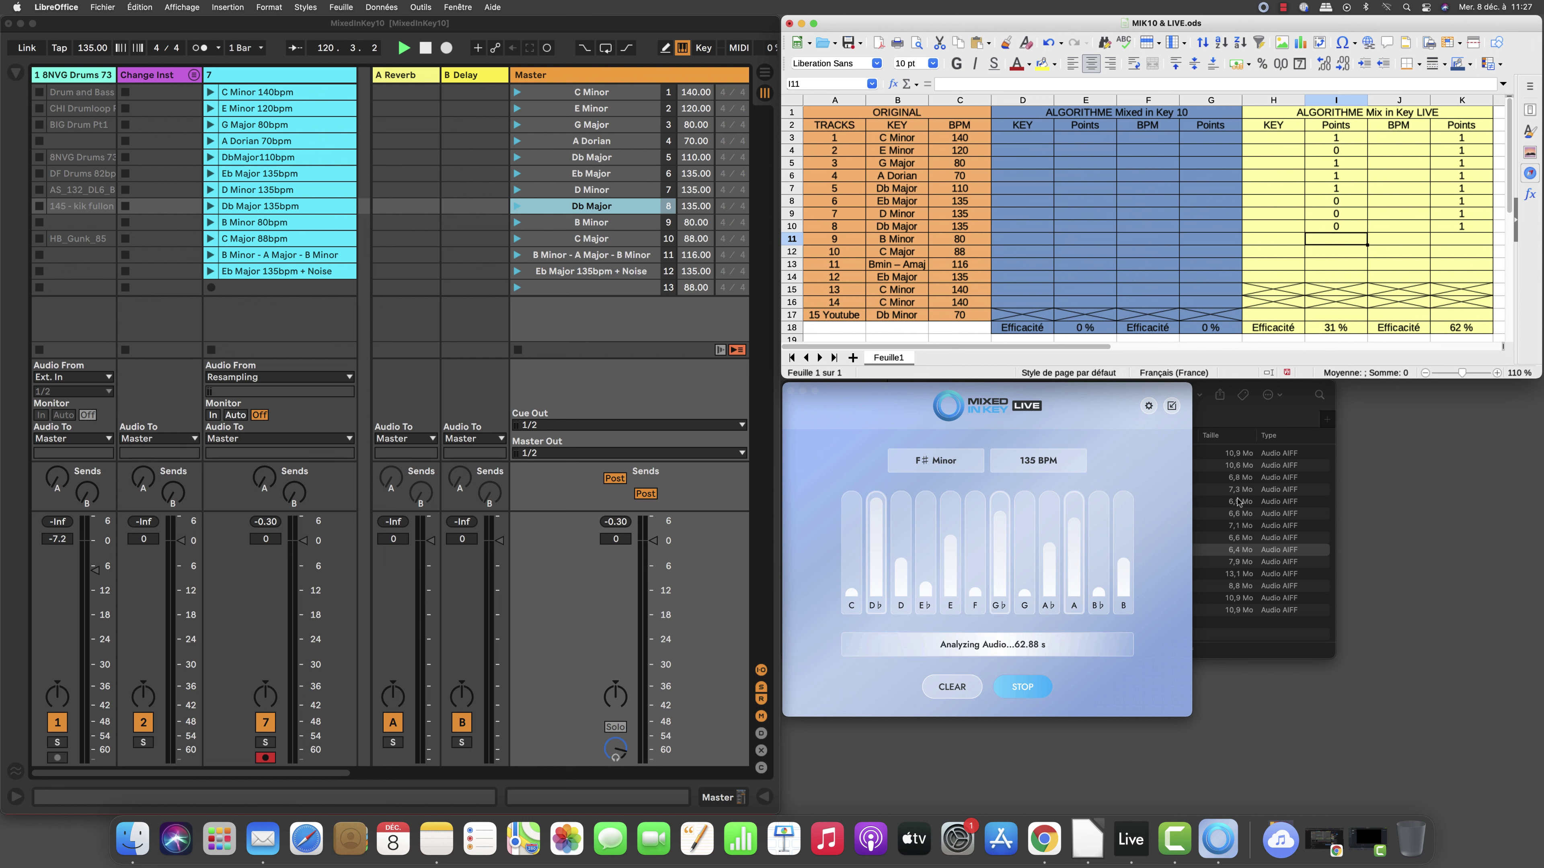
# - End the running Mixed In Key Live analysis, run a new one on Ableton Live's B Minor scene, and stop both the listening and playback
pyautogui.click(1027, 685)
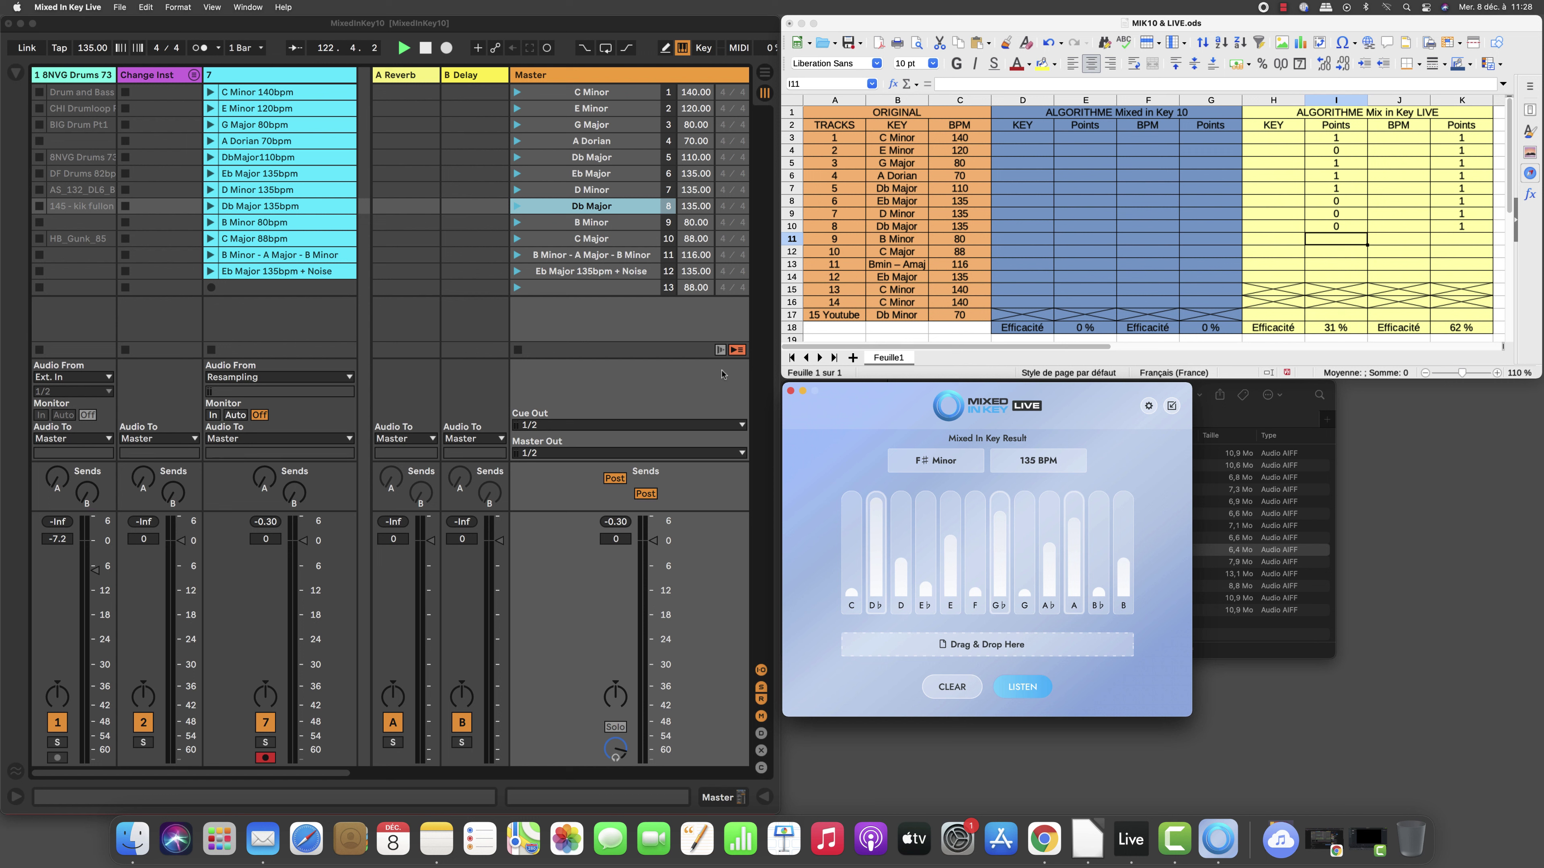
pyautogui.click(596, 227)
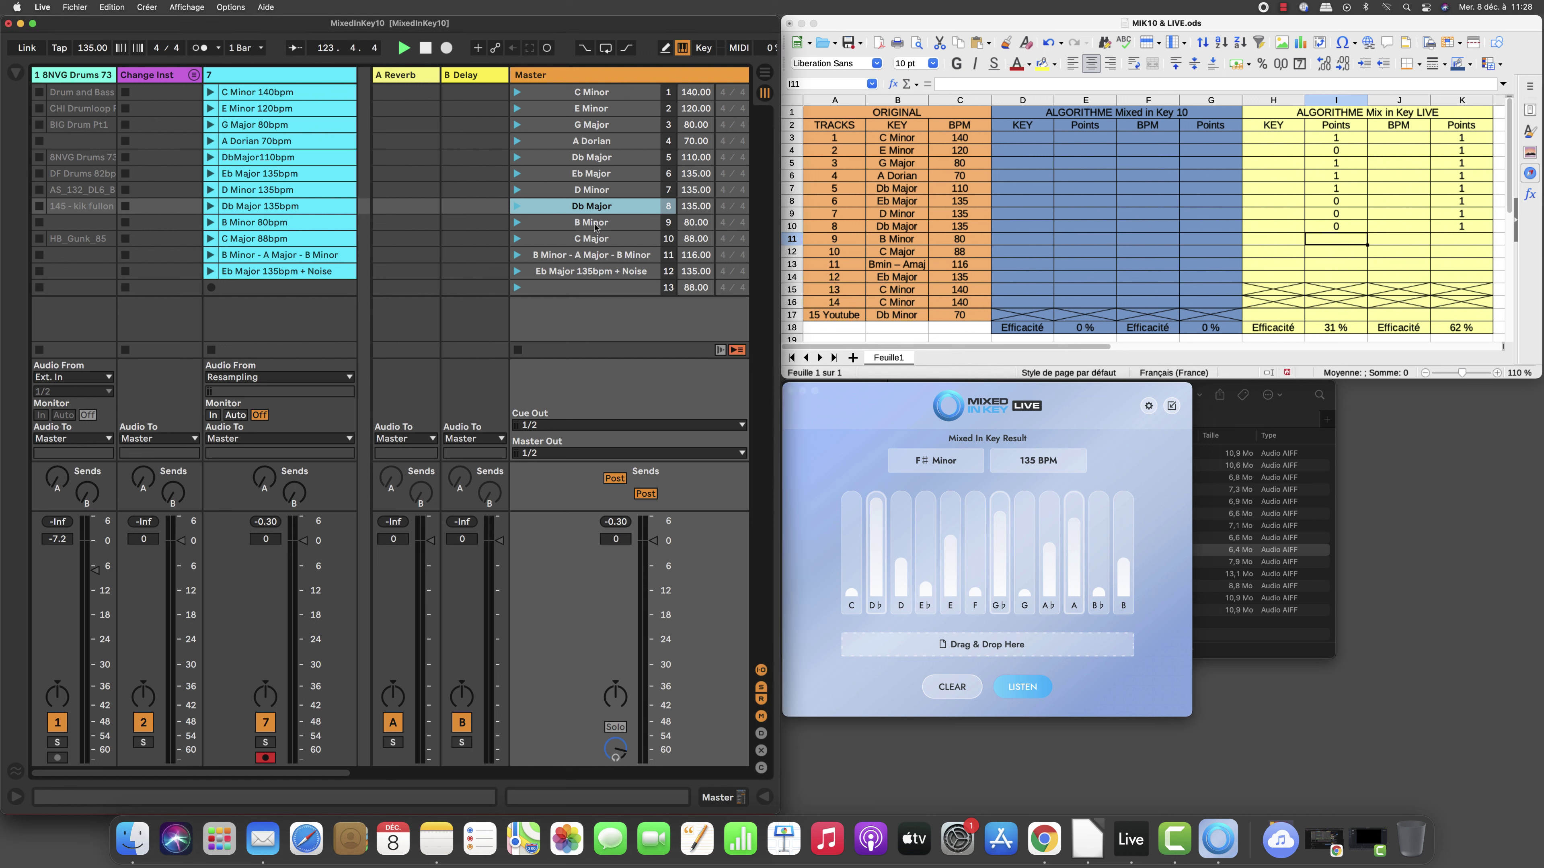
pyautogui.click(595, 223)
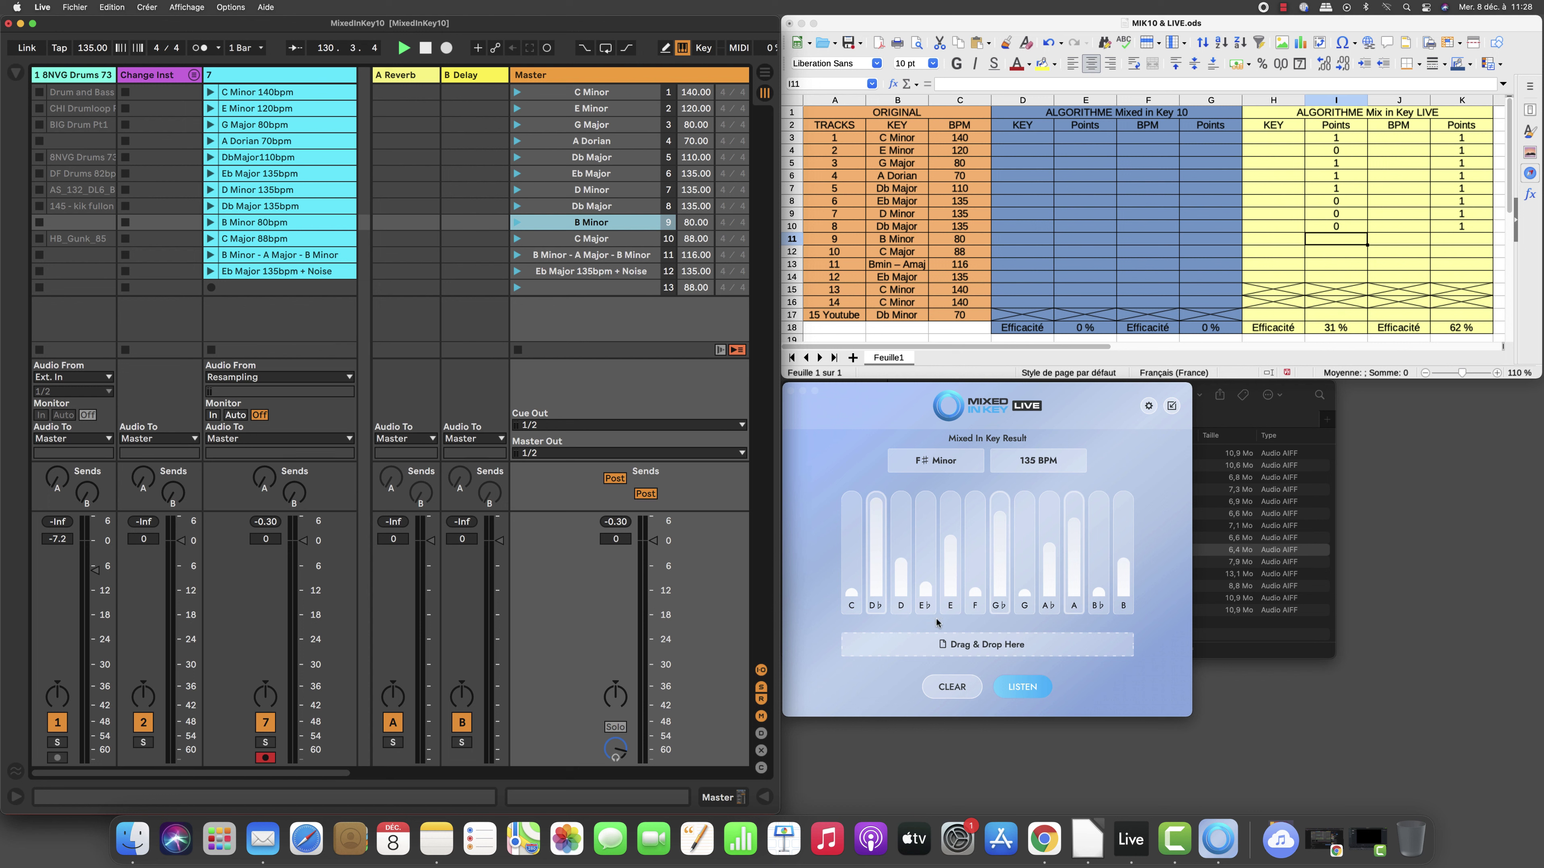
pyautogui.click(1016, 696)
pyautogui.click(515, 224)
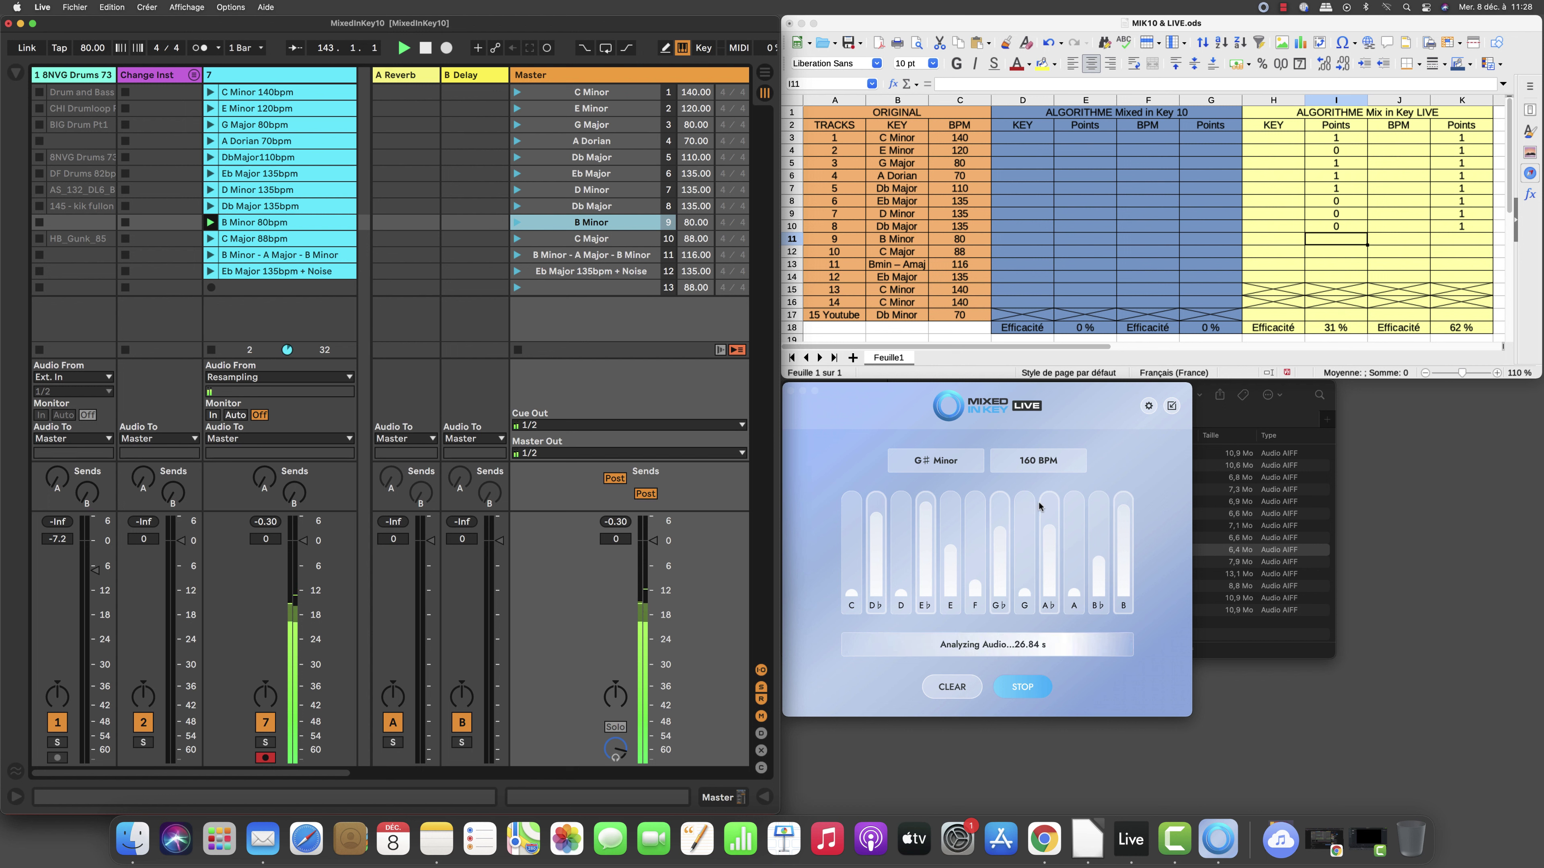
pyautogui.click(1021, 687)
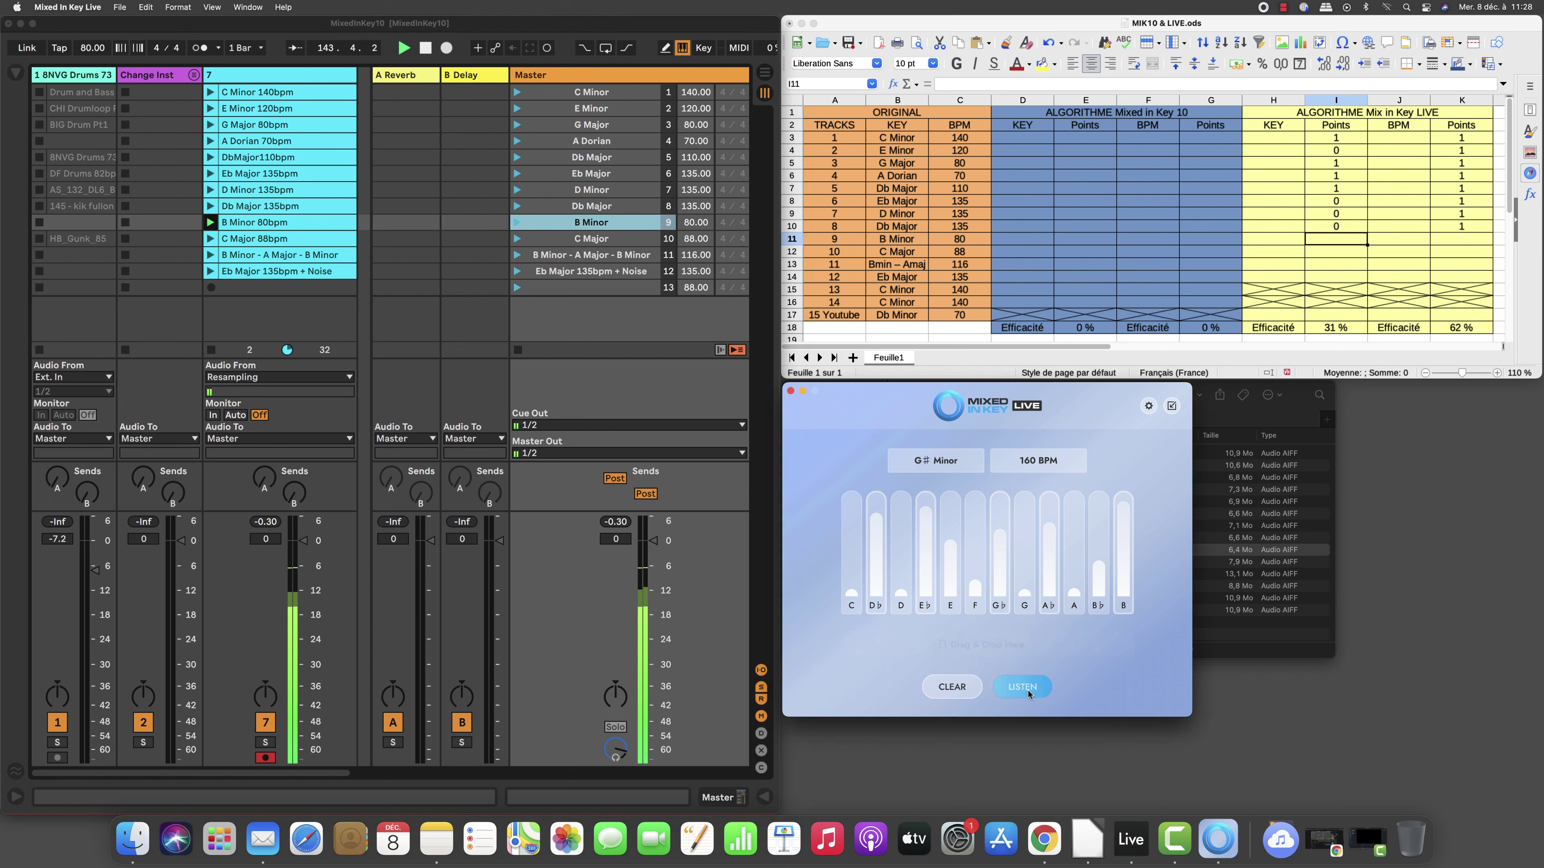
pyautogui.click(518, 352)
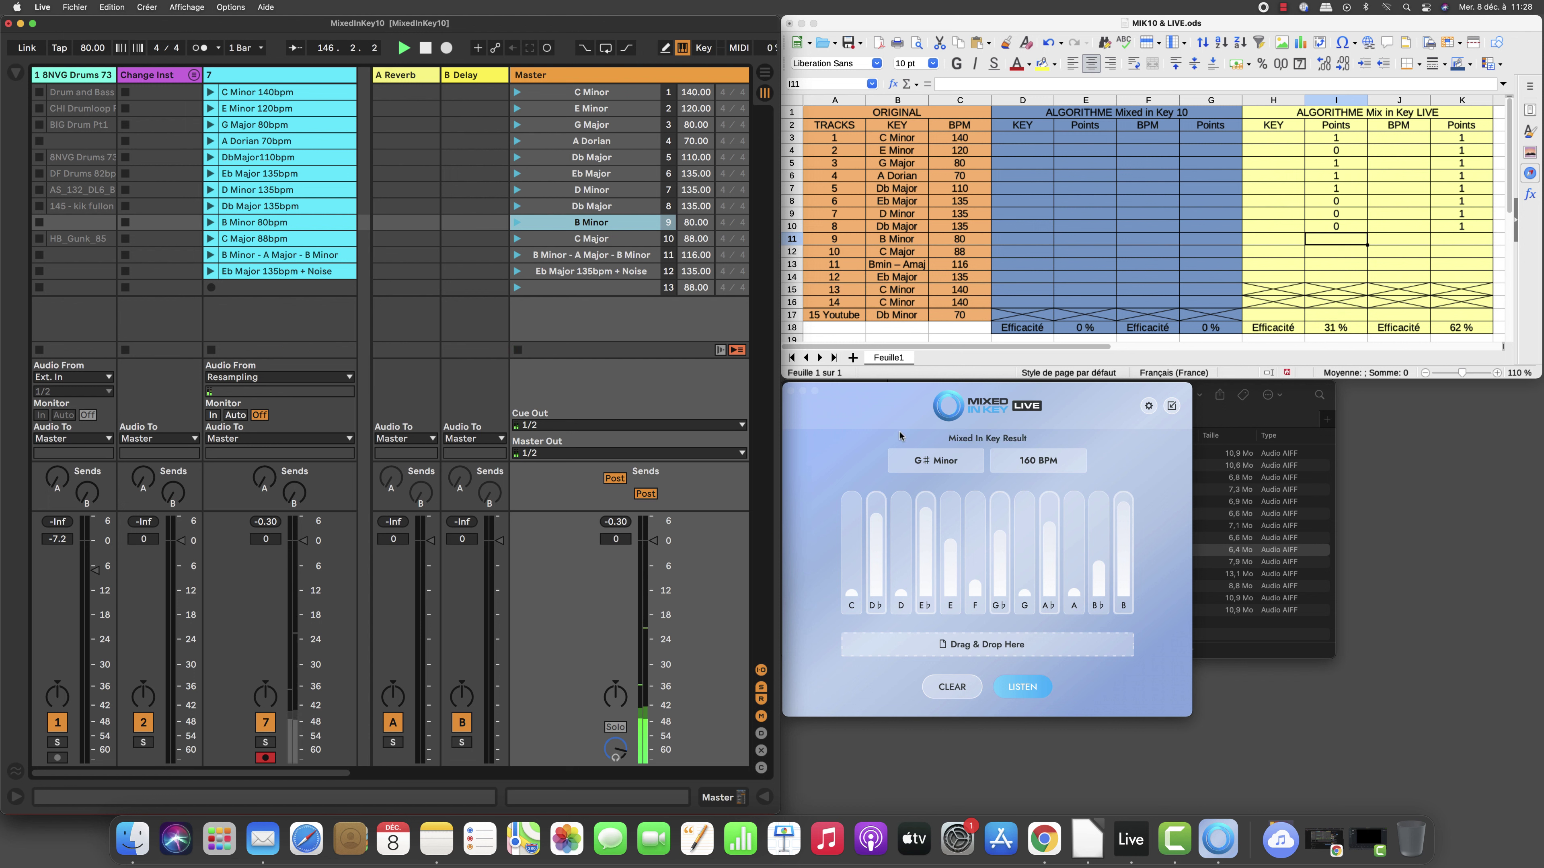
# - Score track 9 in the Mix in Key LIVE section with 1 BPM Point and 0 key Points
pyautogui.click(1461, 245)
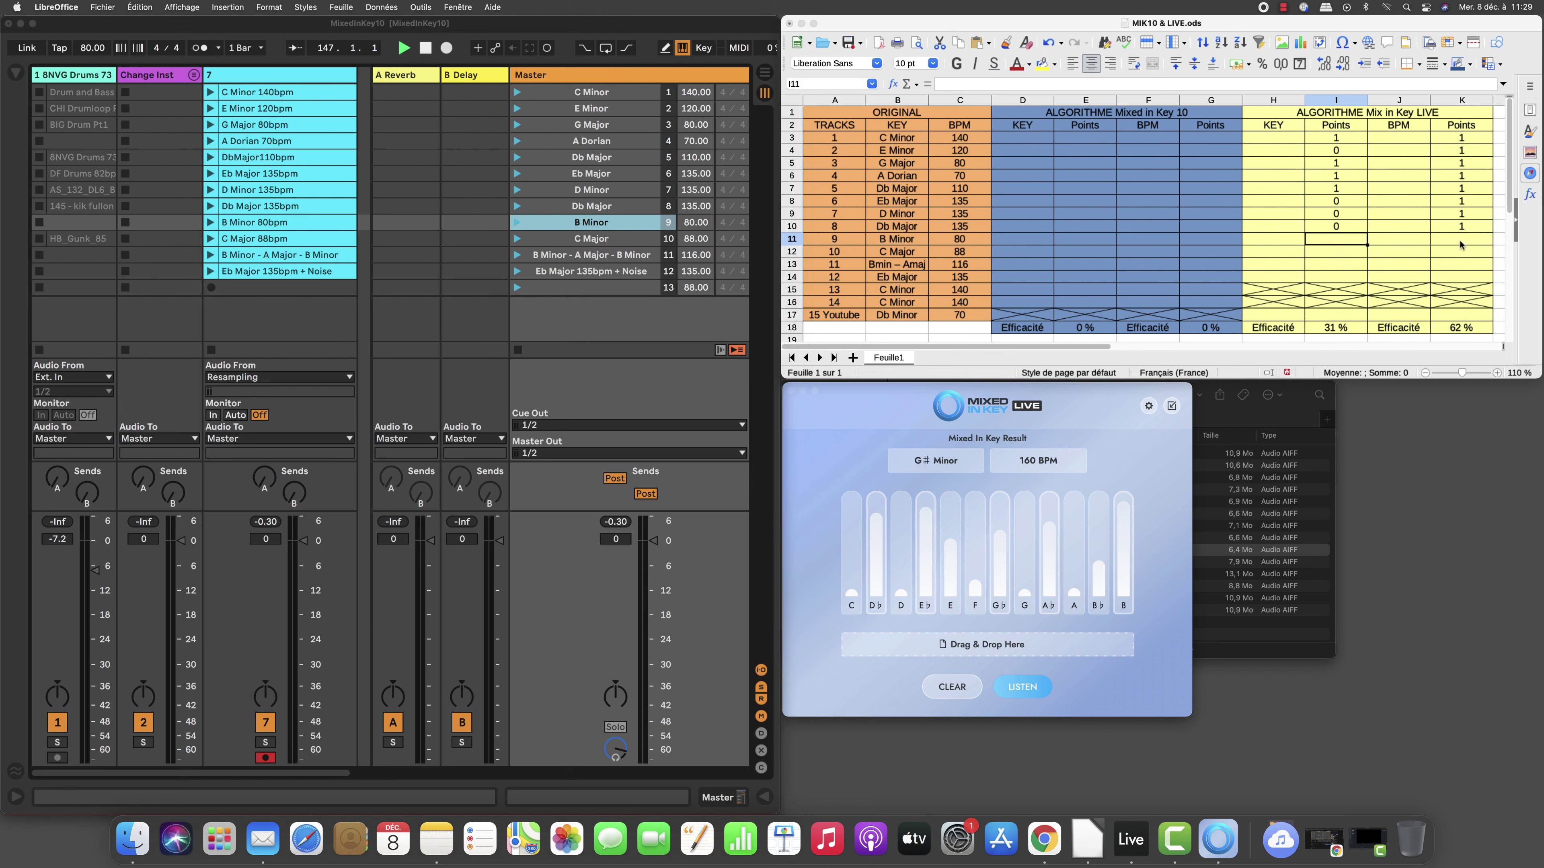
pyautogui.write('1')
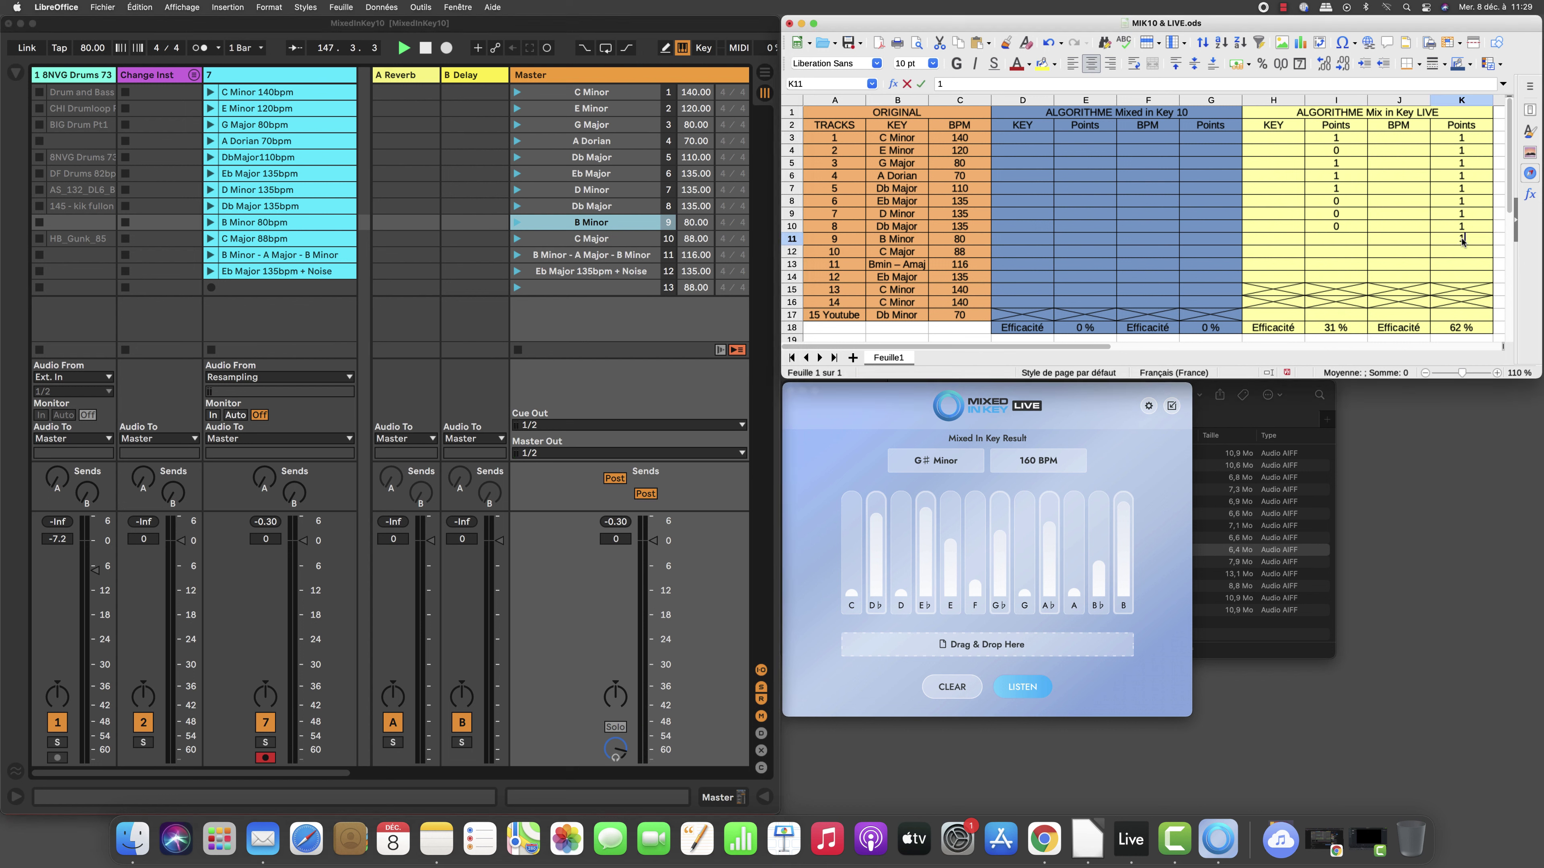
pyautogui.press('Left')
pyautogui.press('Left')
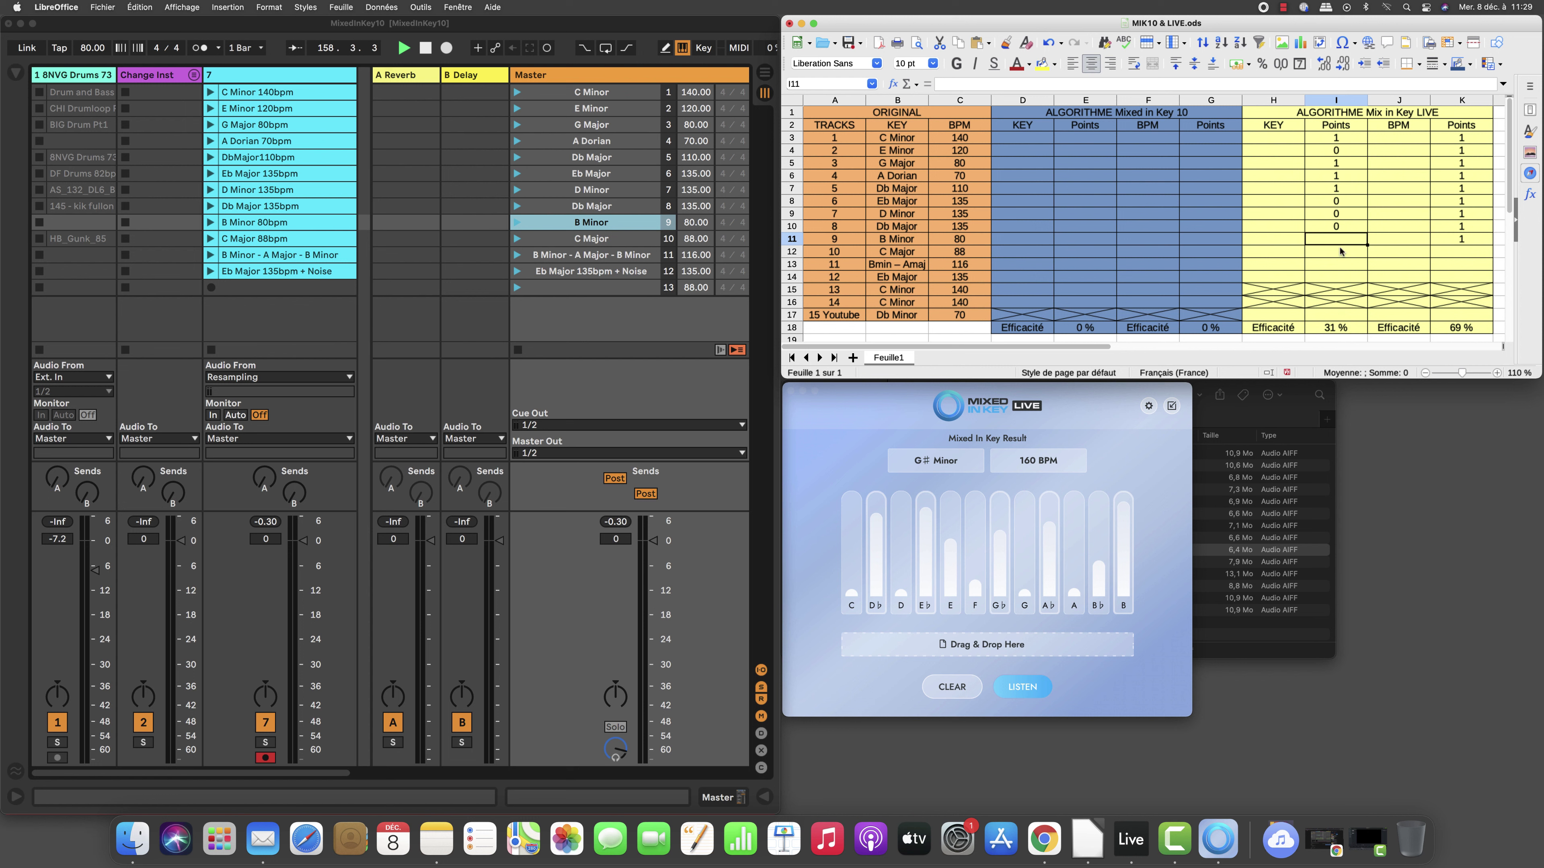
pyautogui.write('0')
pyautogui.press('Return')
# - Run a Mixed In Key Live analysis on Ableton Live's C Major scene, and stop both the listening and the playback
pyautogui.click(596, 243)
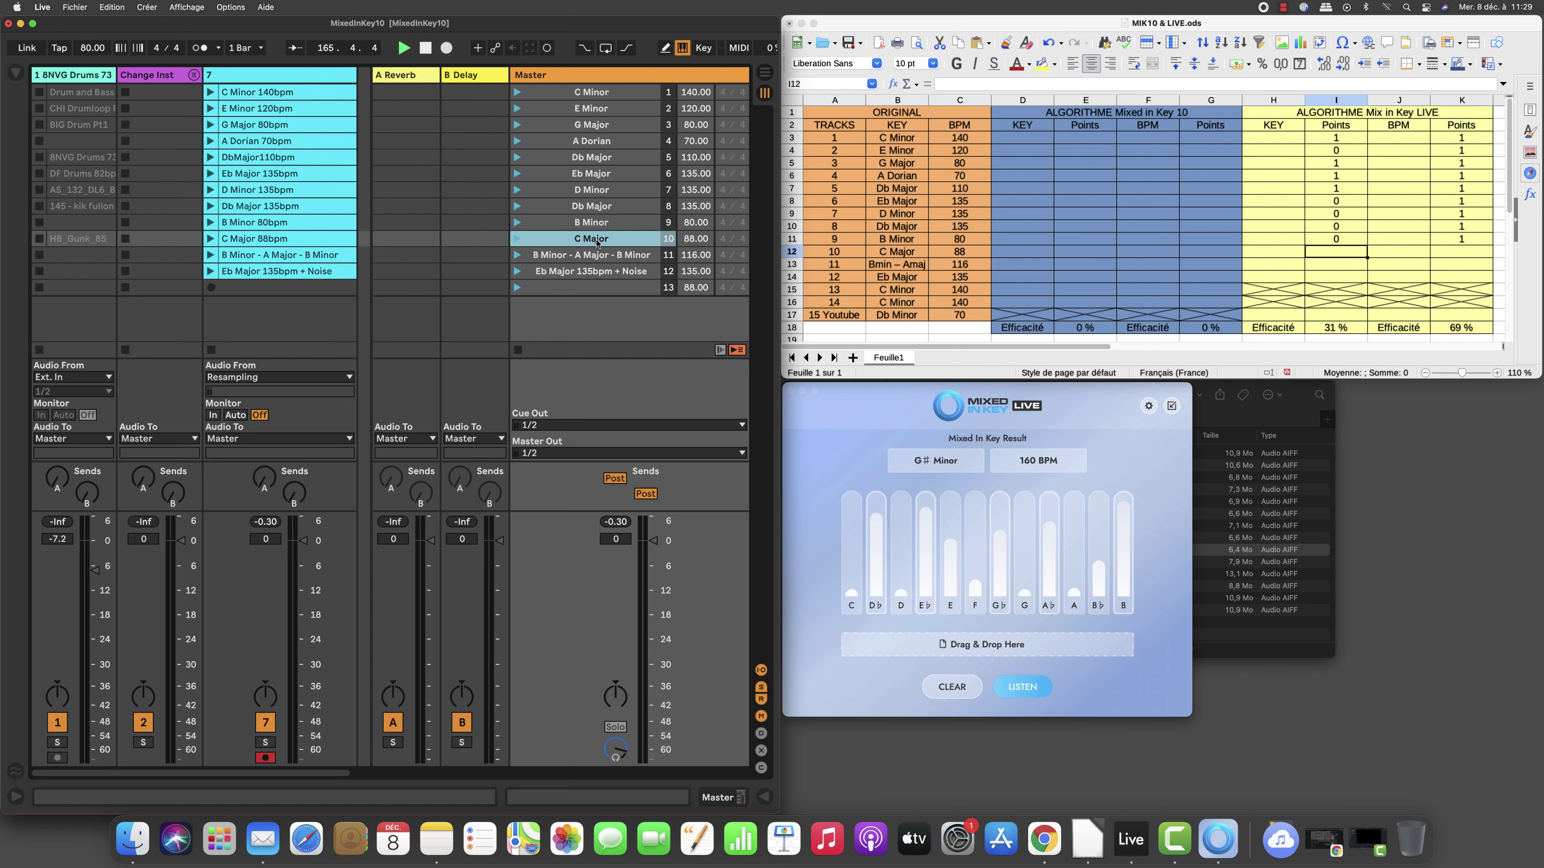
pyautogui.click(1024, 687)
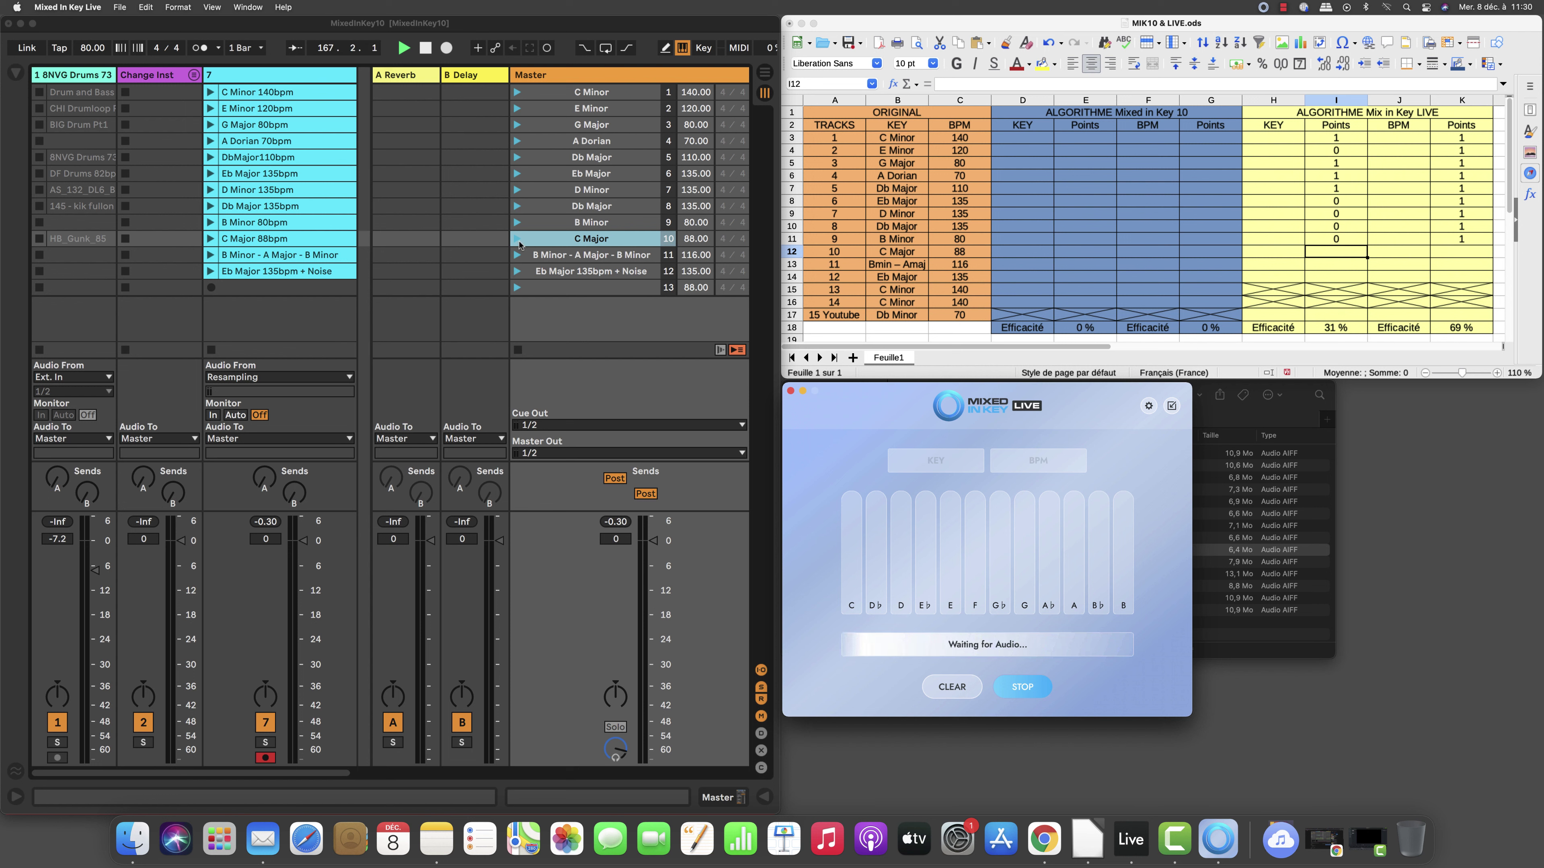
pyautogui.click(516, 243)
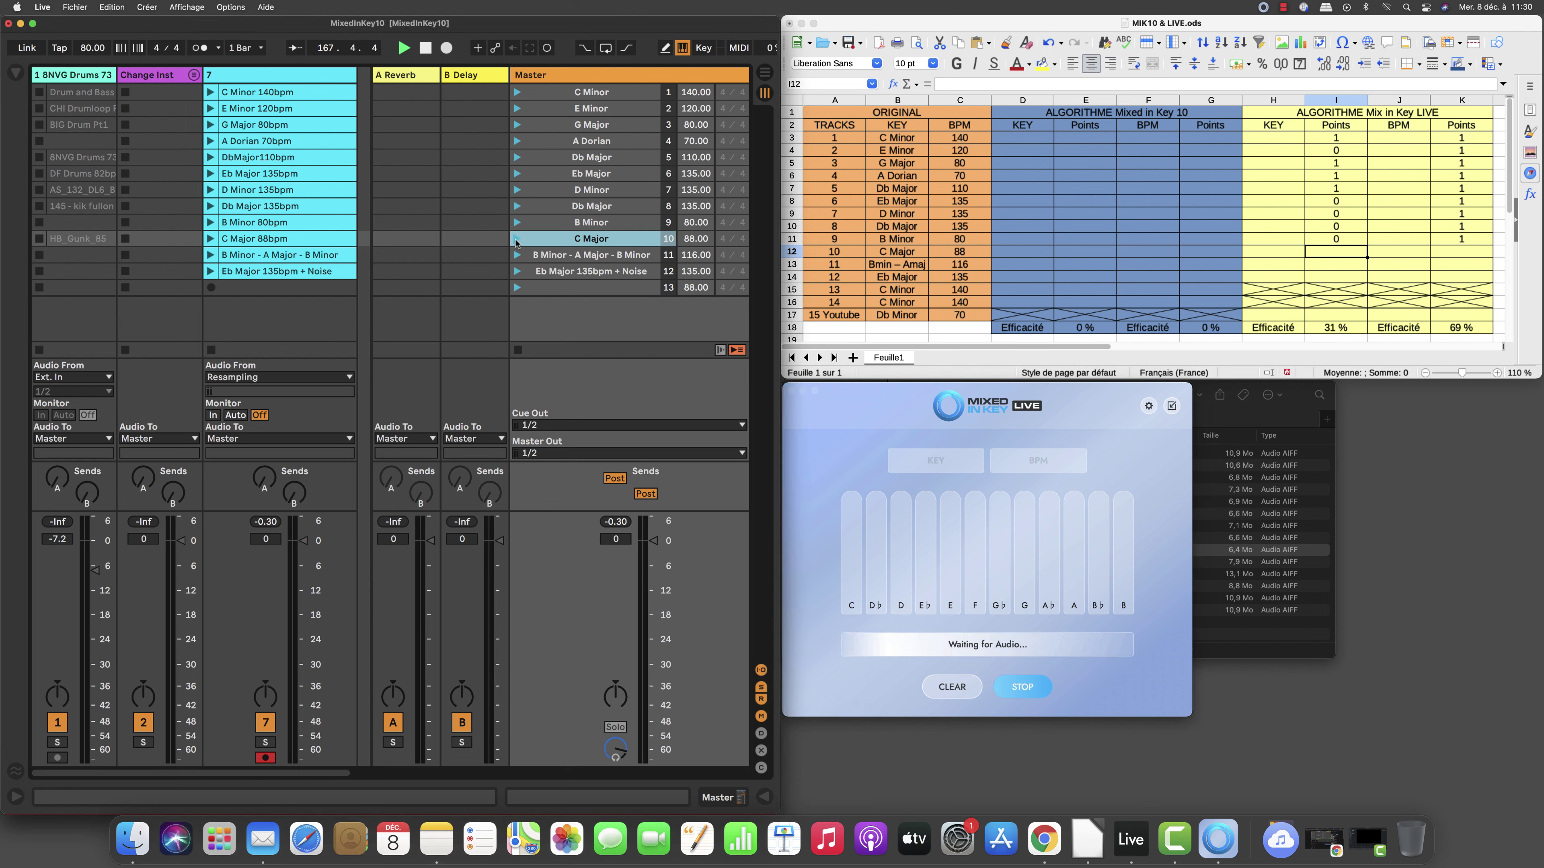
pyautogui.click(517, 243)
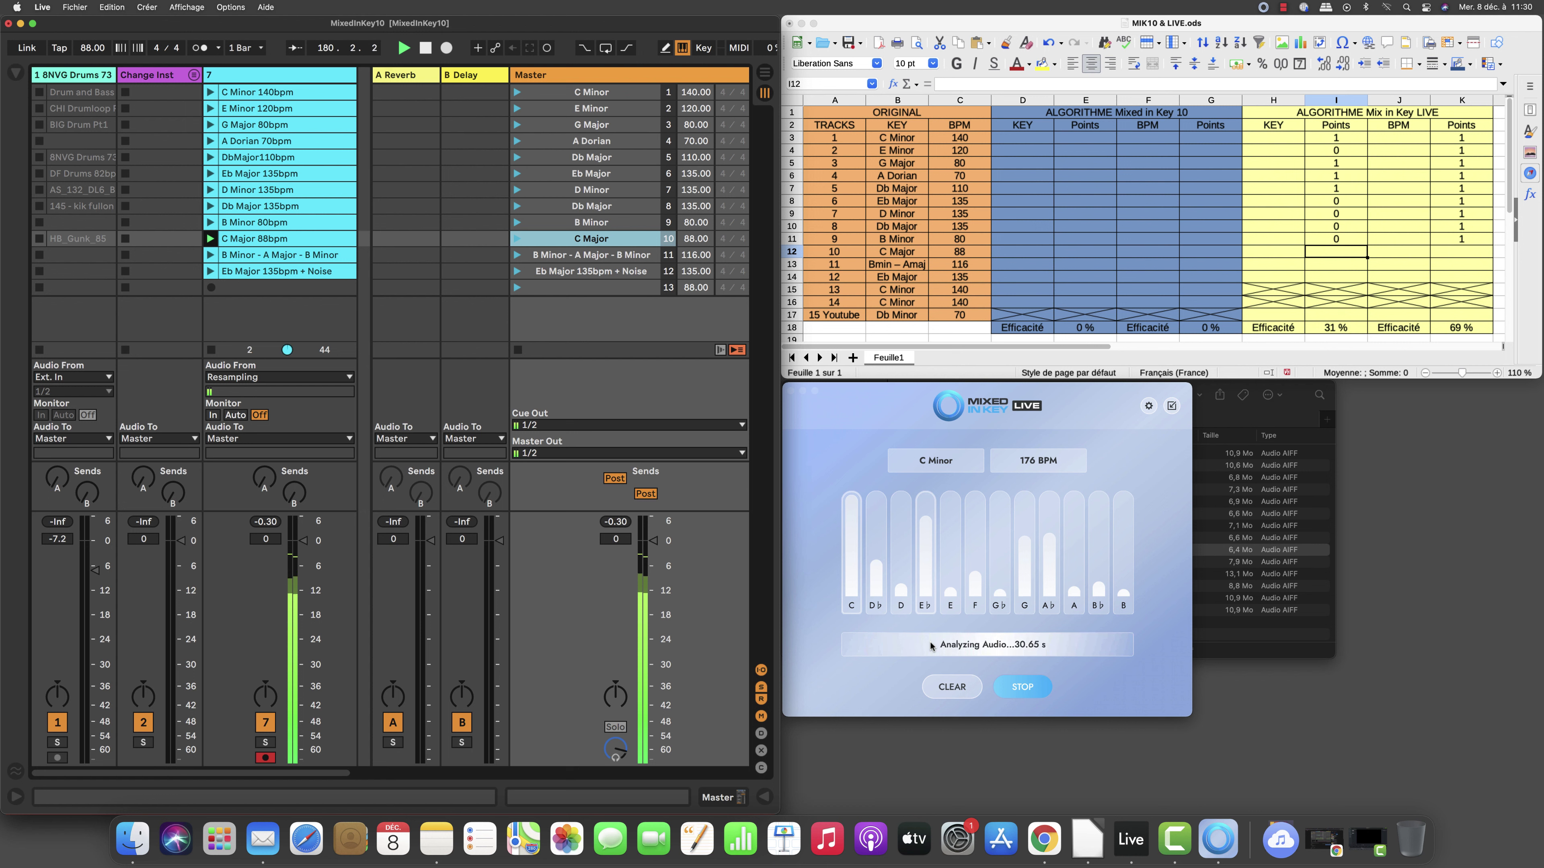
pyautogui.click(1012, 689)
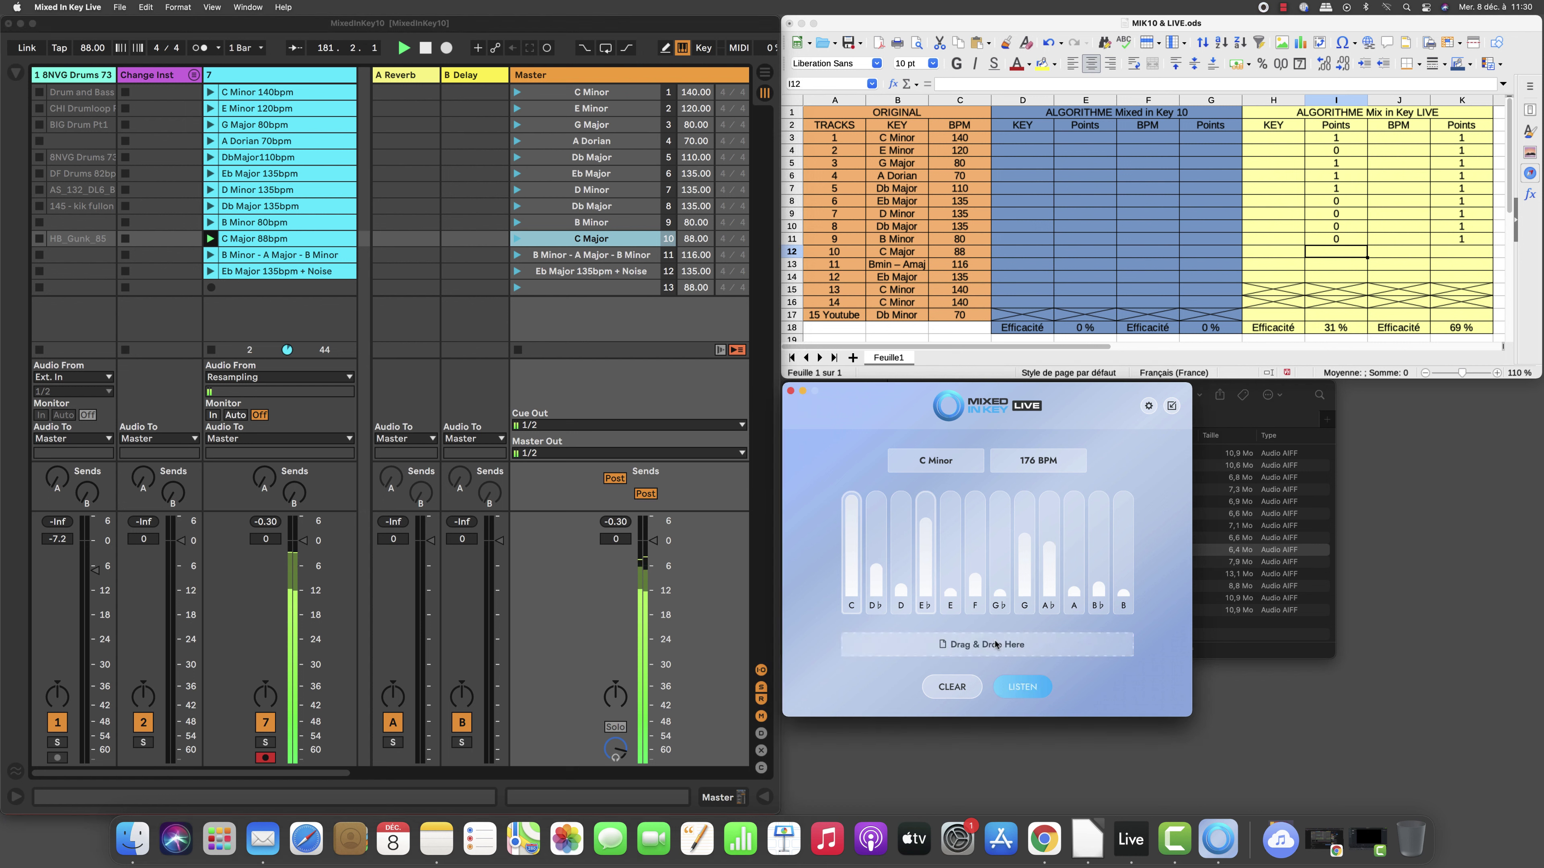
pyautogui.click(518, 351)
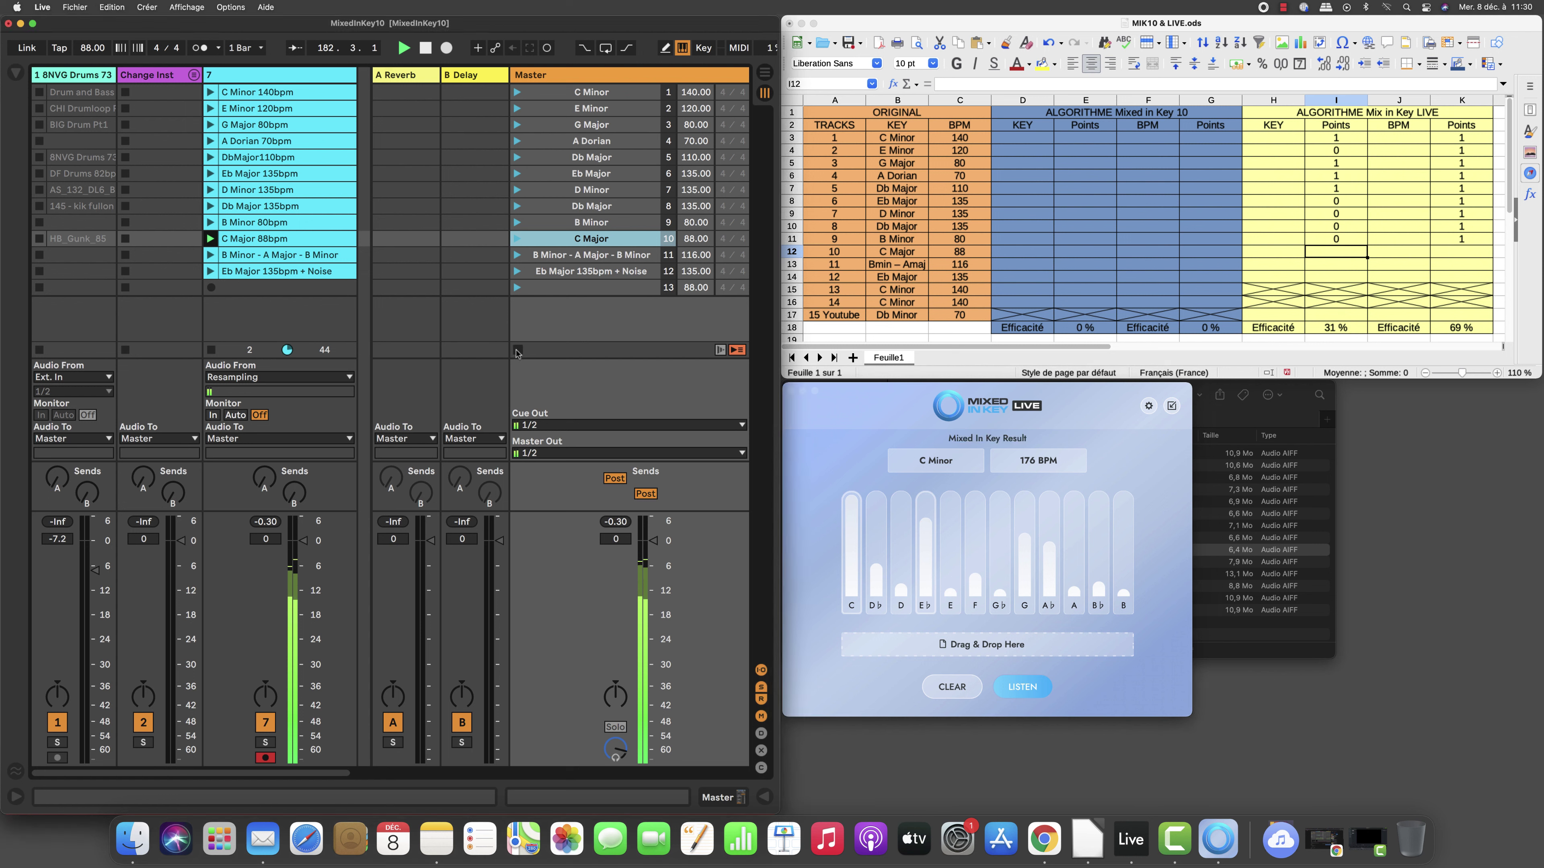
pyautogui.click(517, 351)
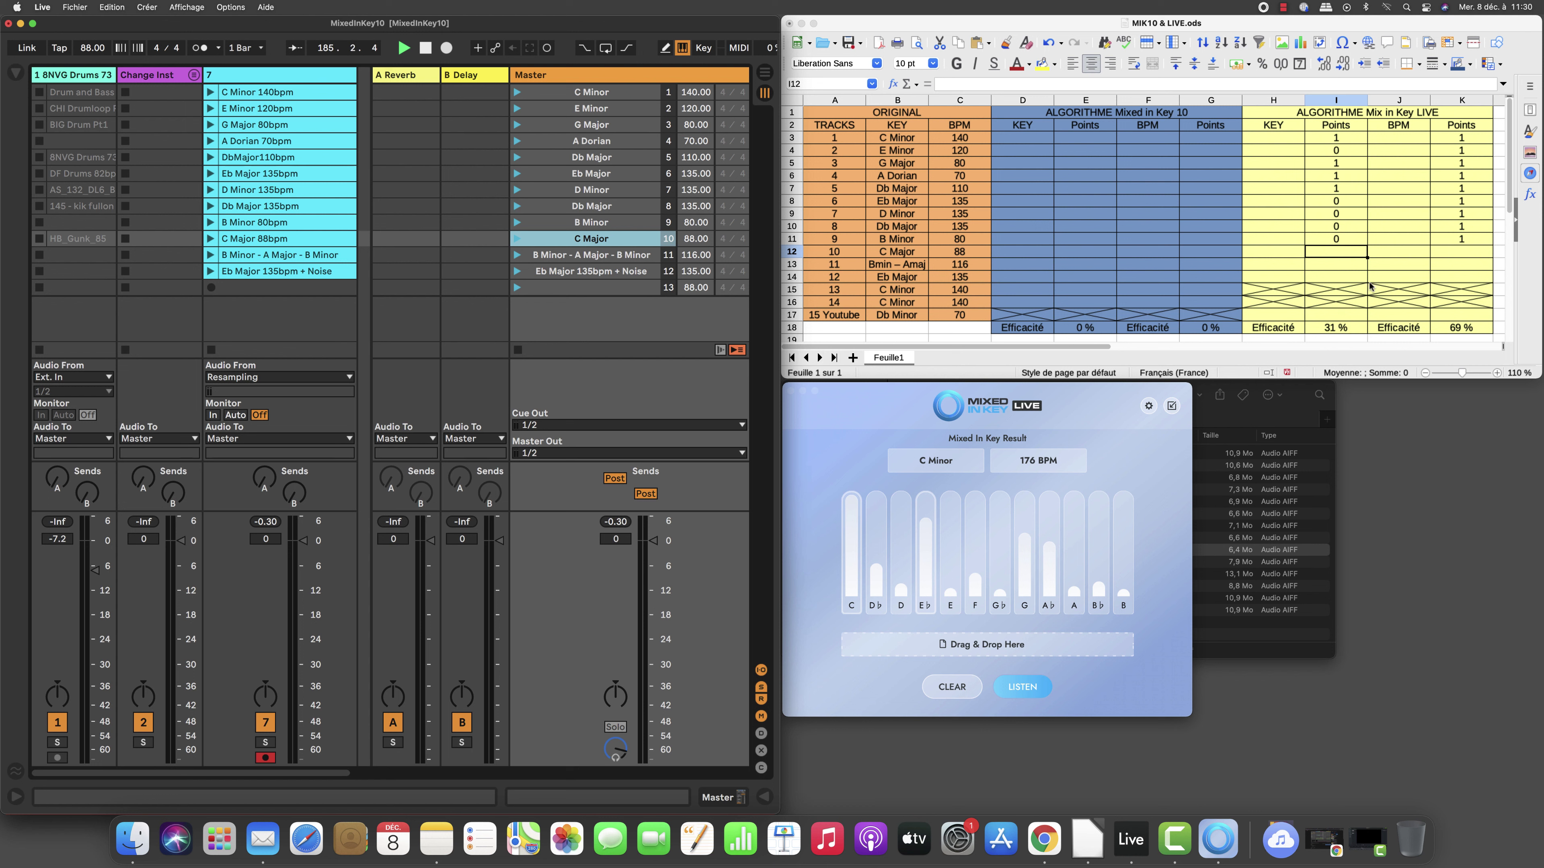
# - Enter 1 for track 10's BPM Points and 0 for its key Points in the Mix in Key LIVE section
pyautogui.click(1452, 255)
pyautogui.write('1')
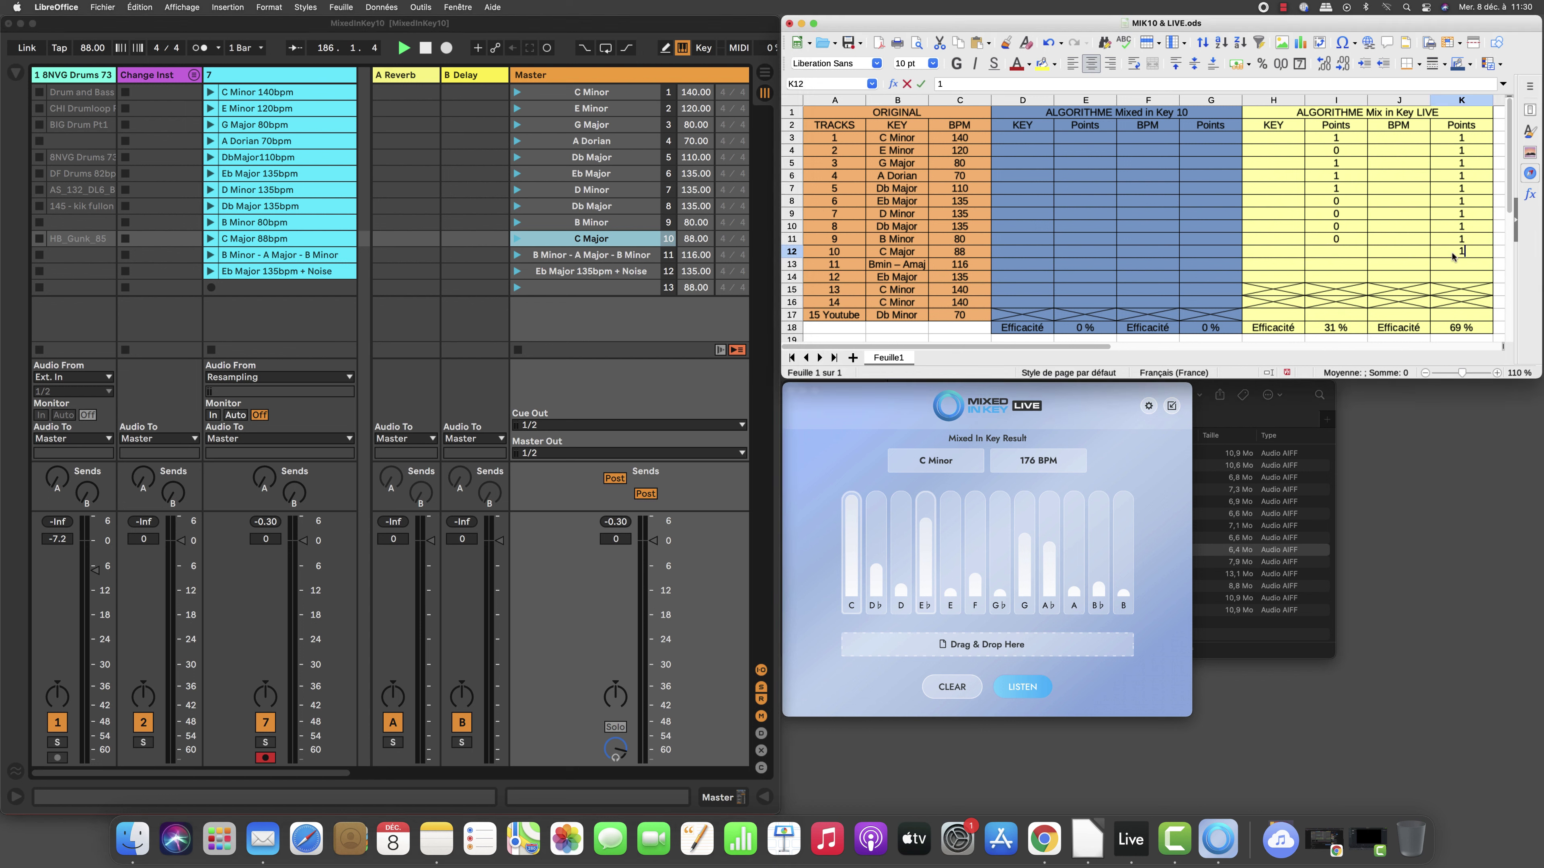
pyautogui.press('Left')
pyautogui.press('Left')
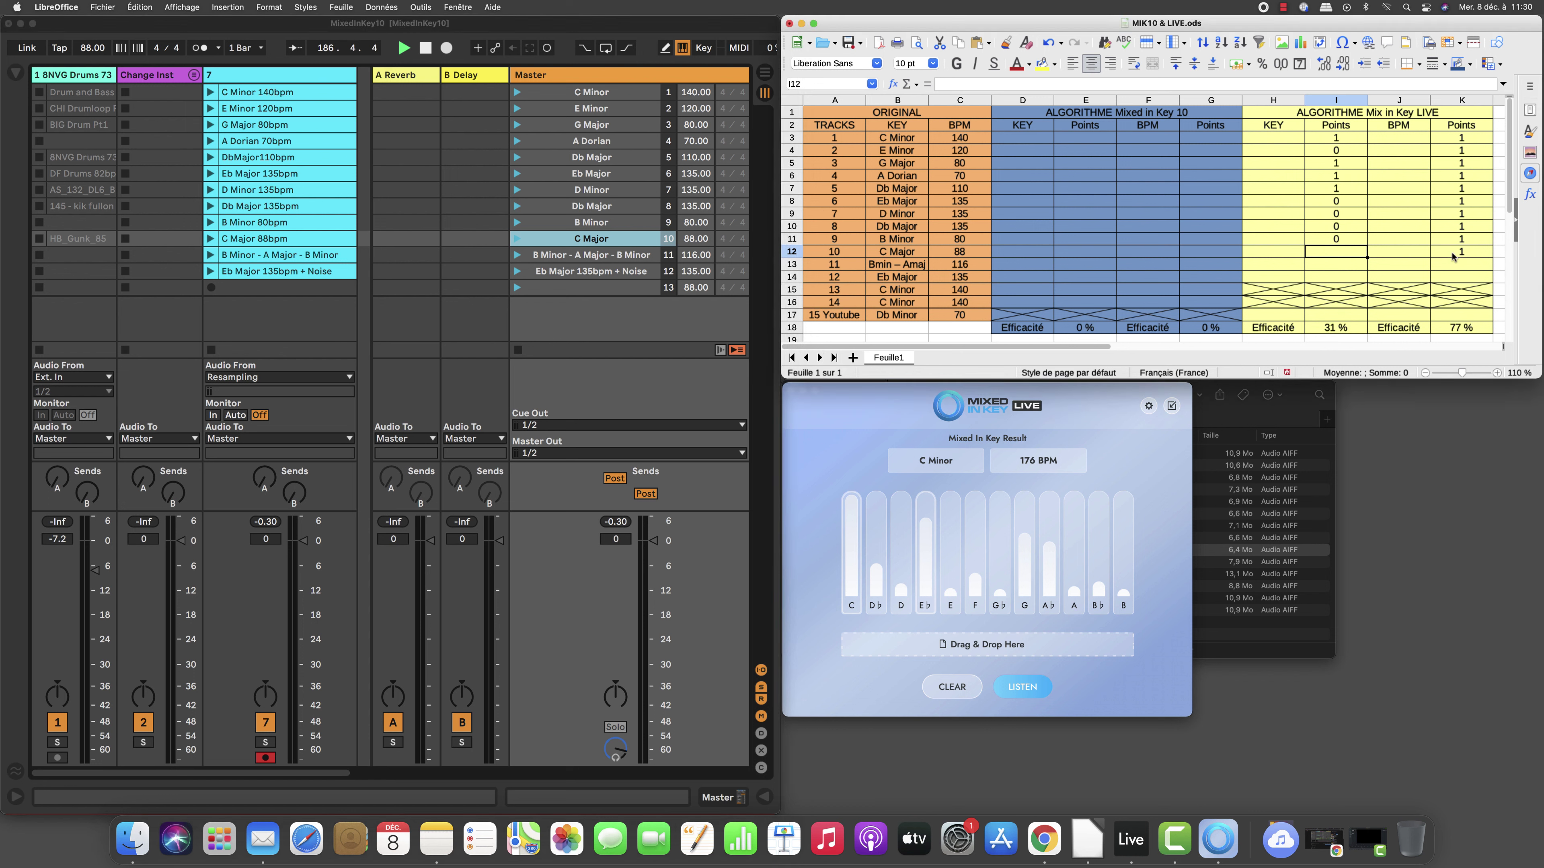
pyautogui.write('0')
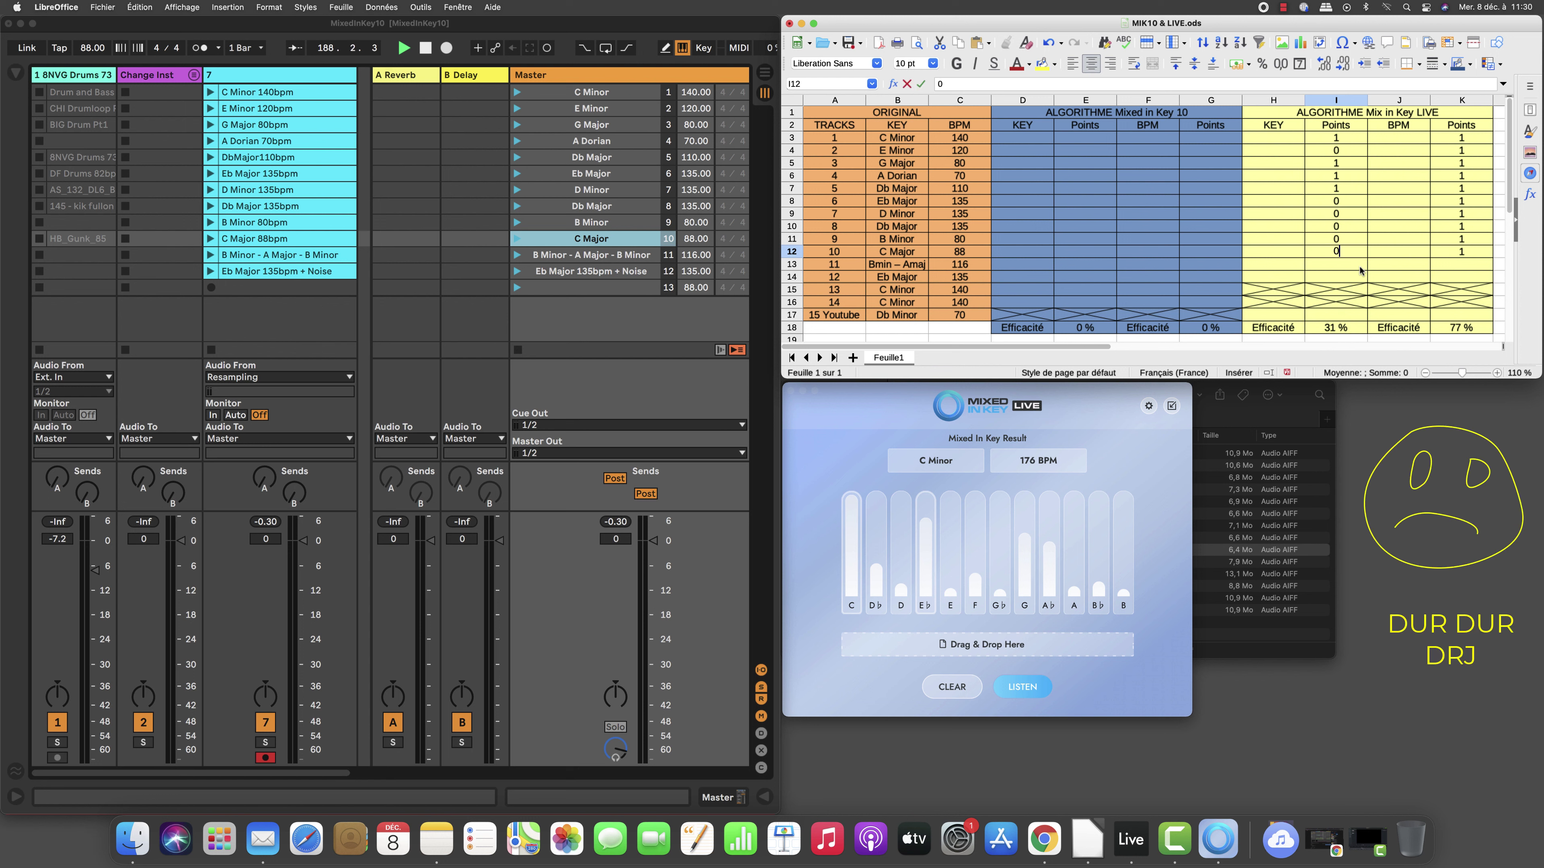
pyautogui.press('Return')
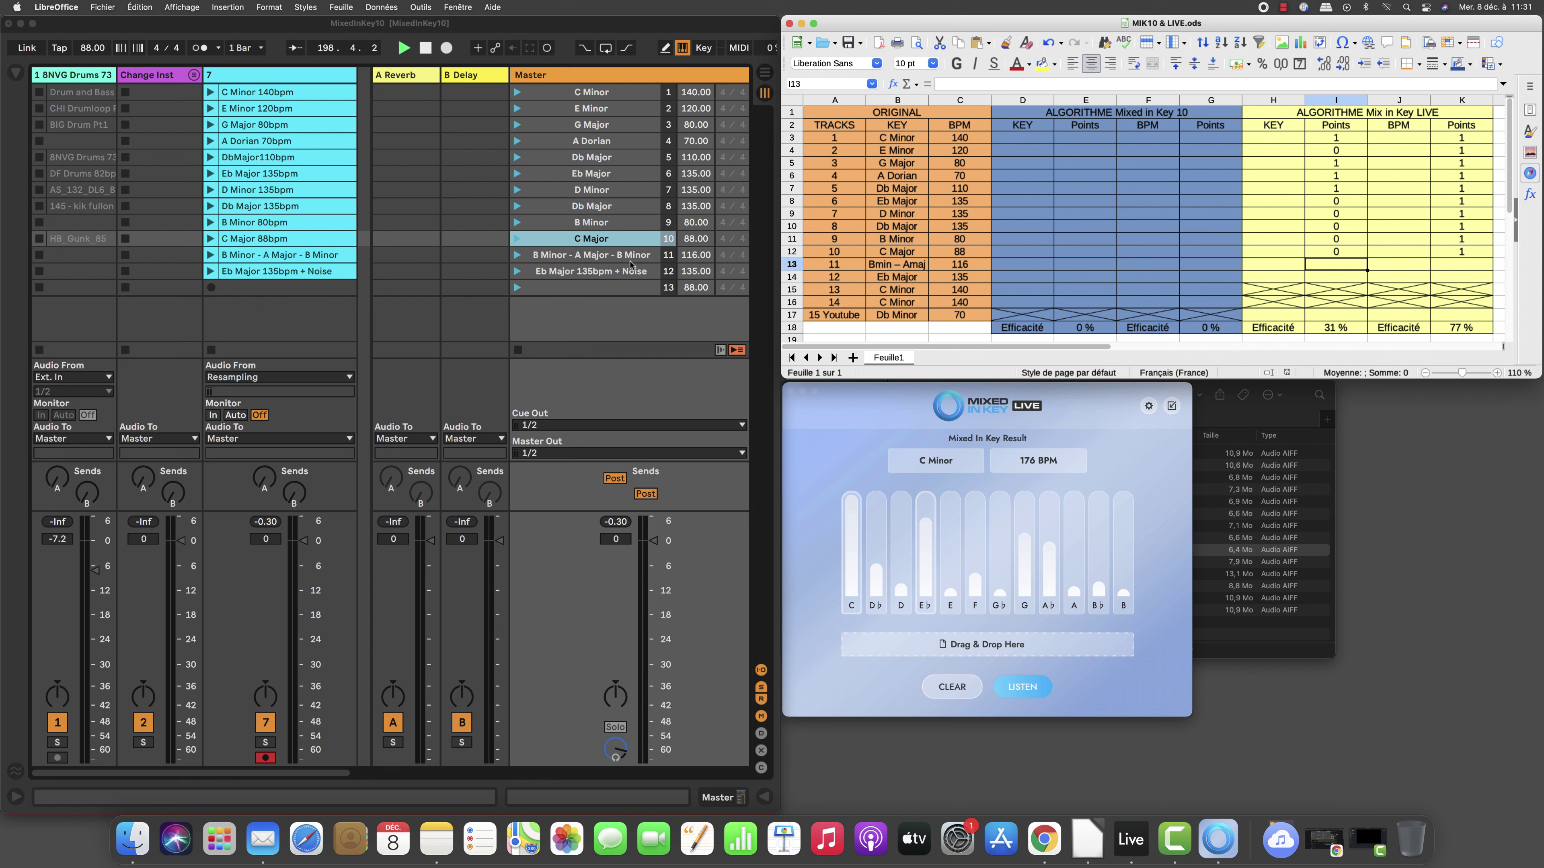
# - Play the B Minor - A Major - B Minor scene, analyze it with Mixed In Key Live, and stop both the listening and playback
pyautogui.click(591, 258)
pyautogui.click(527, 255)
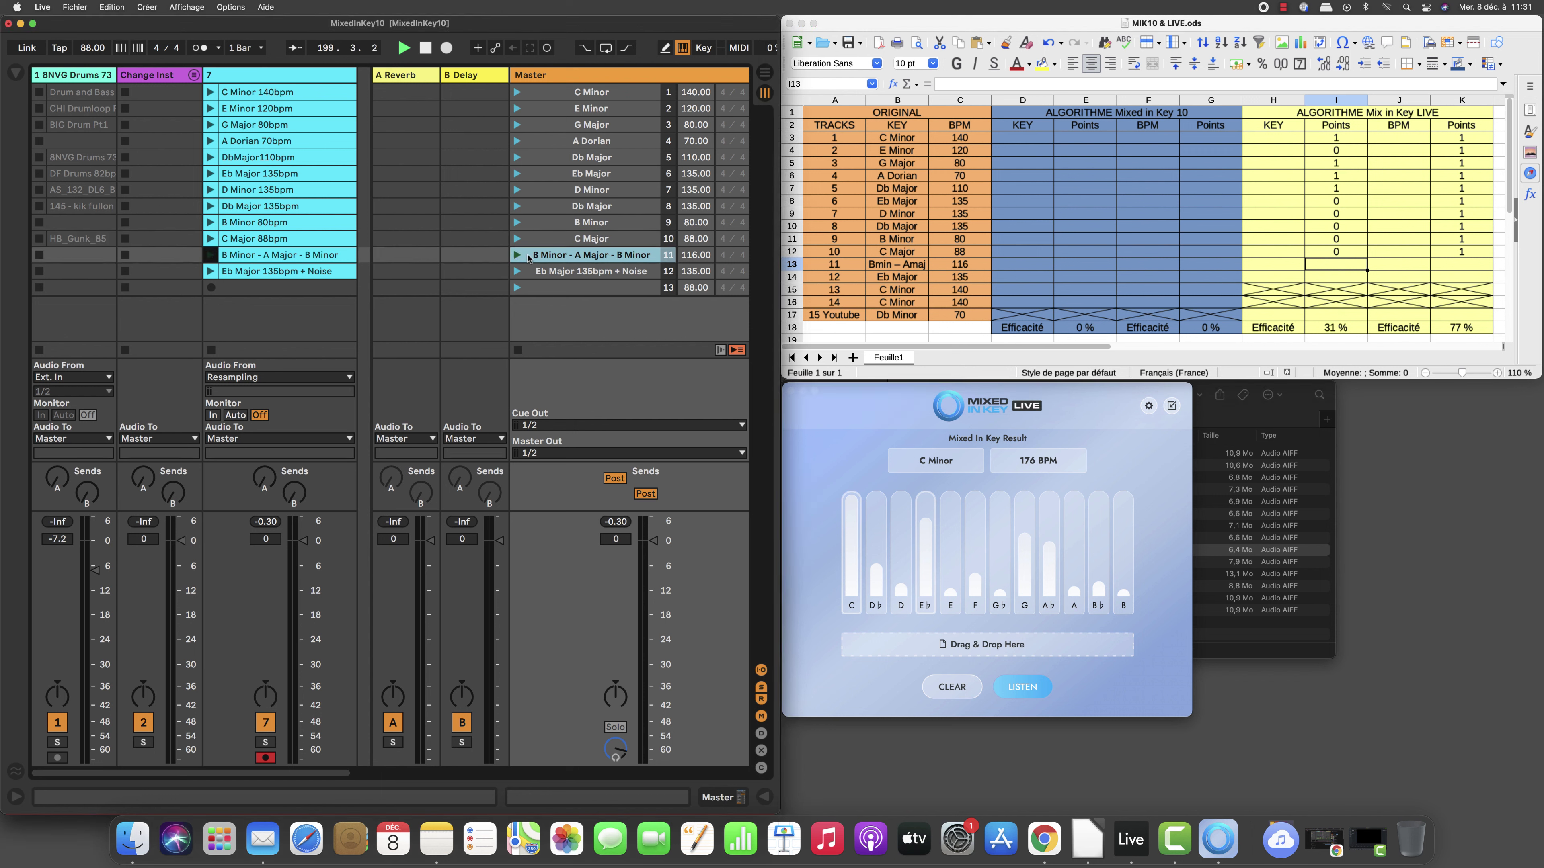
pyautogui.click(1023, 687)
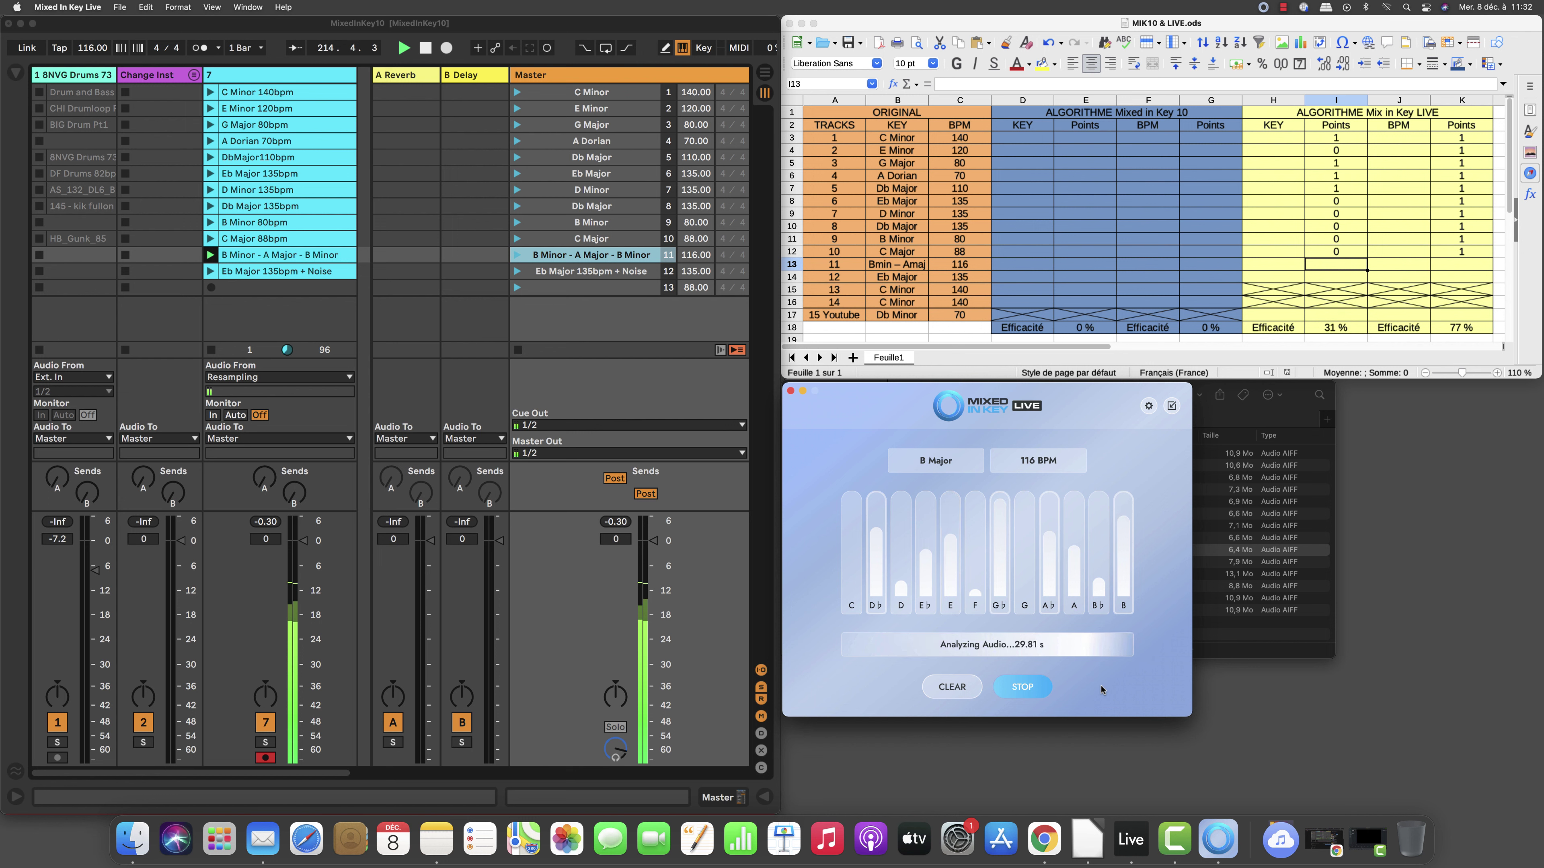
pyautogui.click(1032, 689)
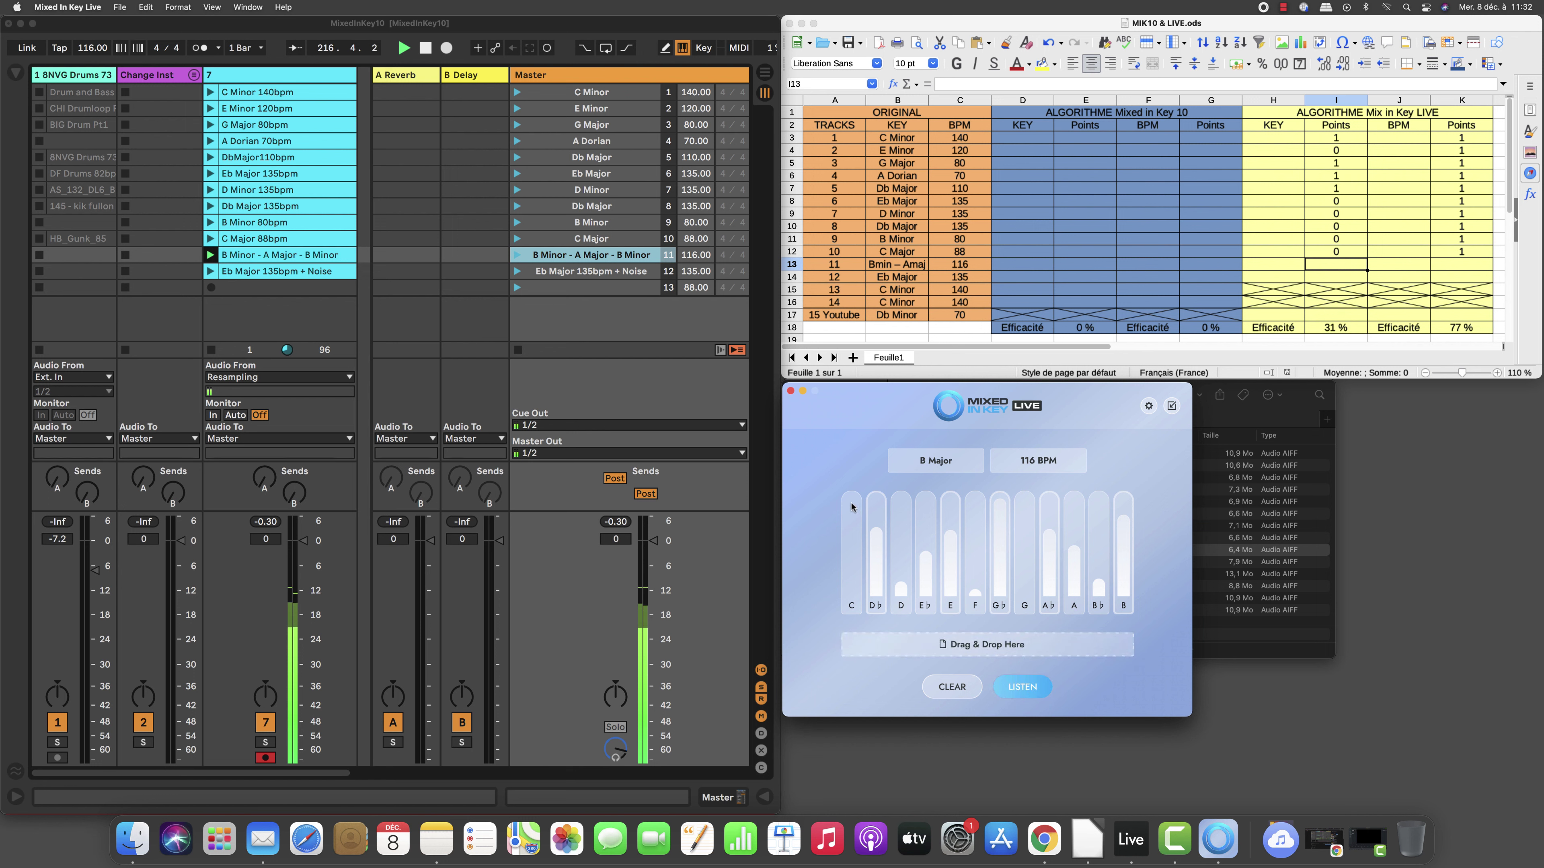
pyautogui.click(520, 350)
pyautogui.click(519, 350)
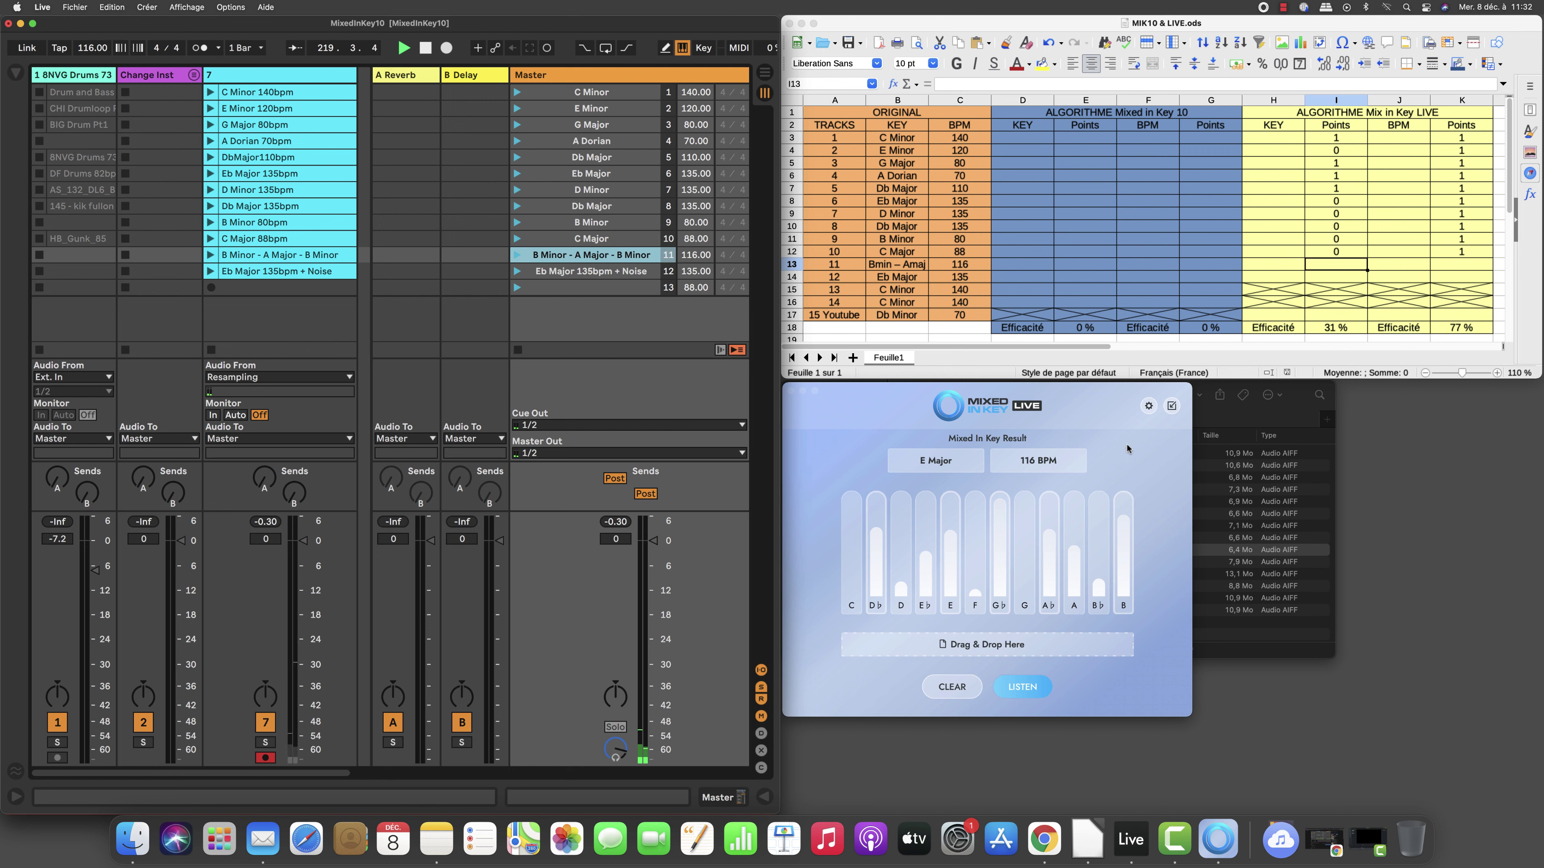
# - Score track 11 in the Mix in Key LIVE section with 1 BPM Point and 0 key Points
pyautogui.click(1453, 271)
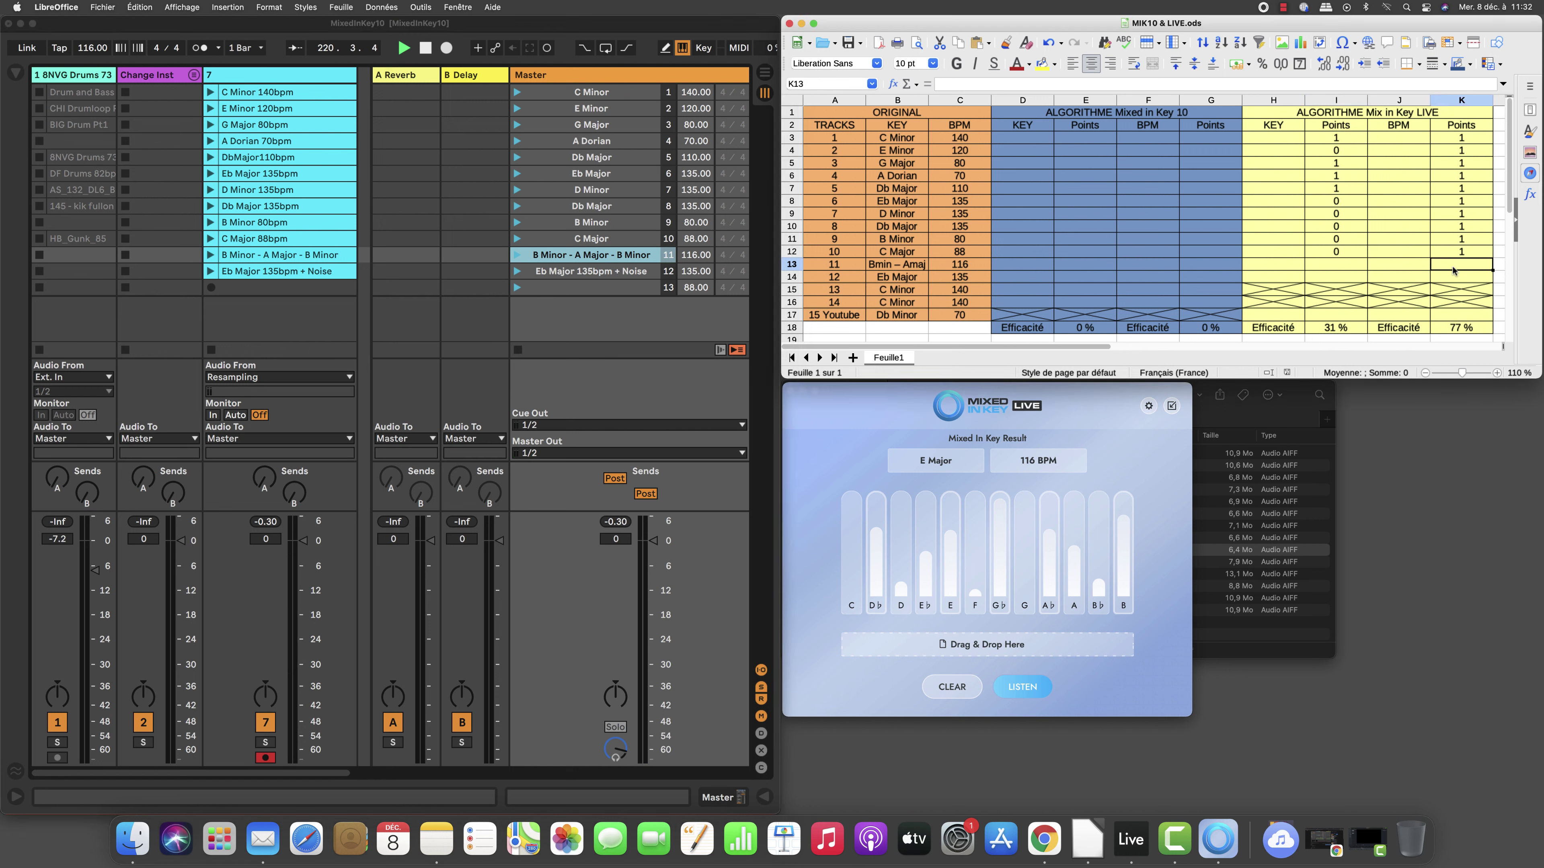
pyautogui.write('1')
pyautogui.press('Left')
pyautogui.press('Left')
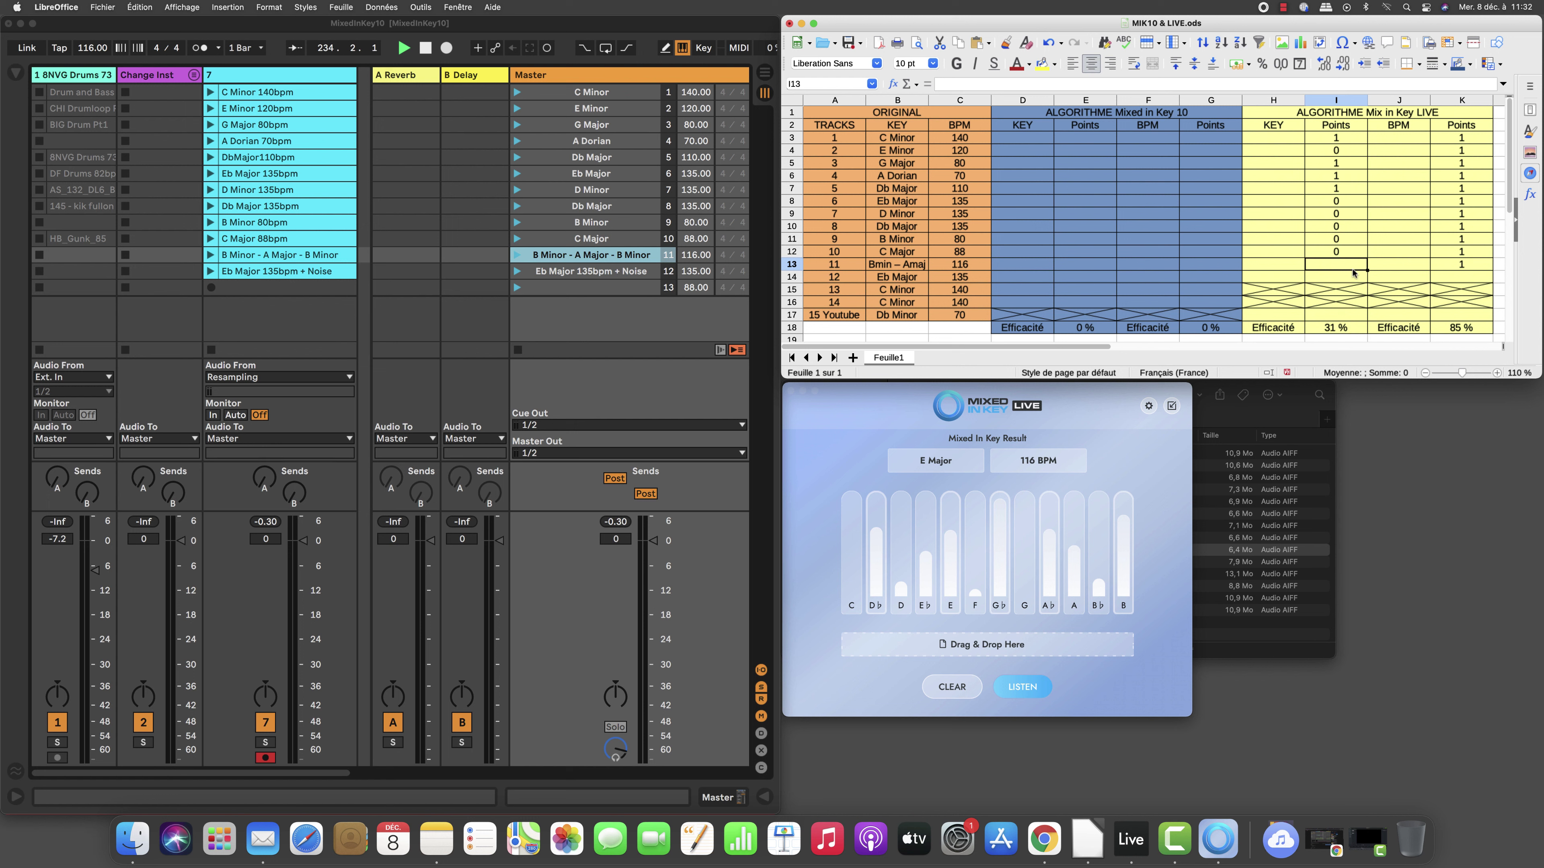
pyautogui.write('0')
pyautogui.press('Return')
# - Start listening in Mixed In Key Live, play the Eb Major 135bpm + Noise scene for analysis, and stop the playback
pyautogui.click(610, 277)
pyautogui.click(610, 276)
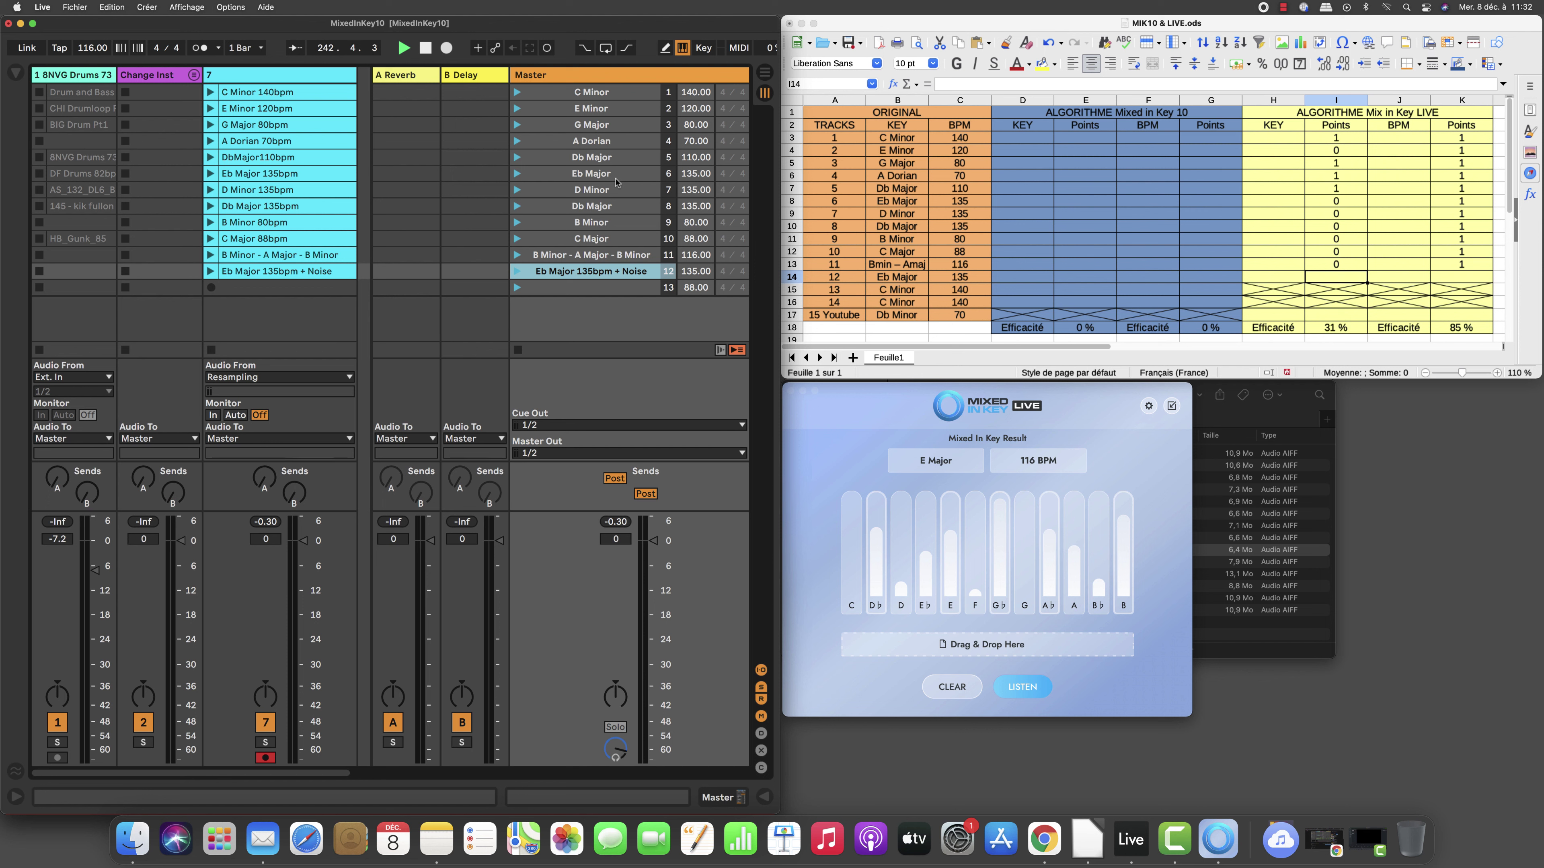
pyautogui.click(1014, 688)
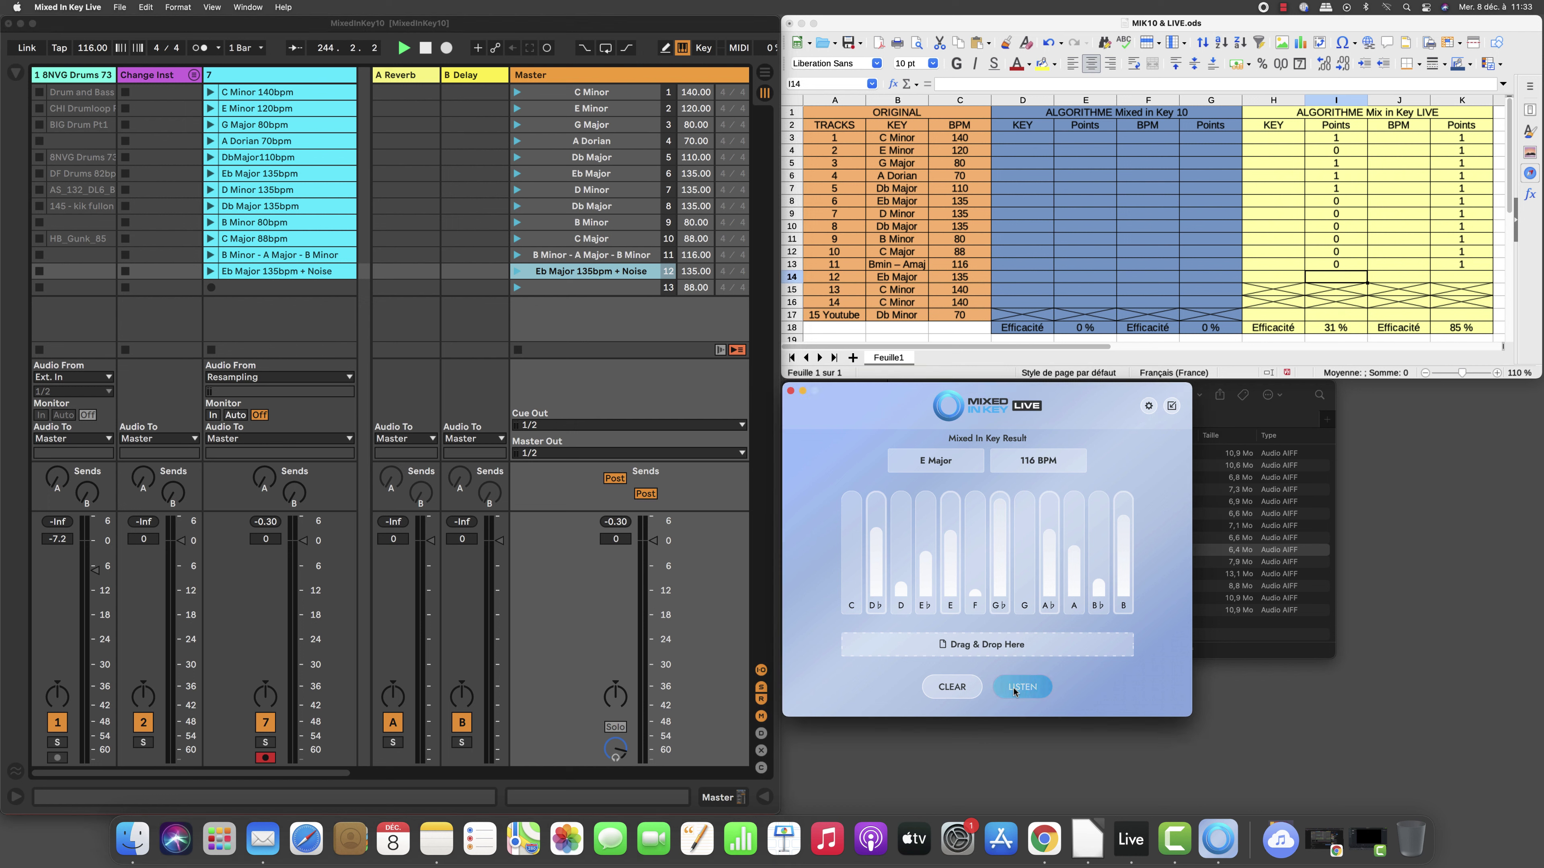
pyautogui.click(515, 274)
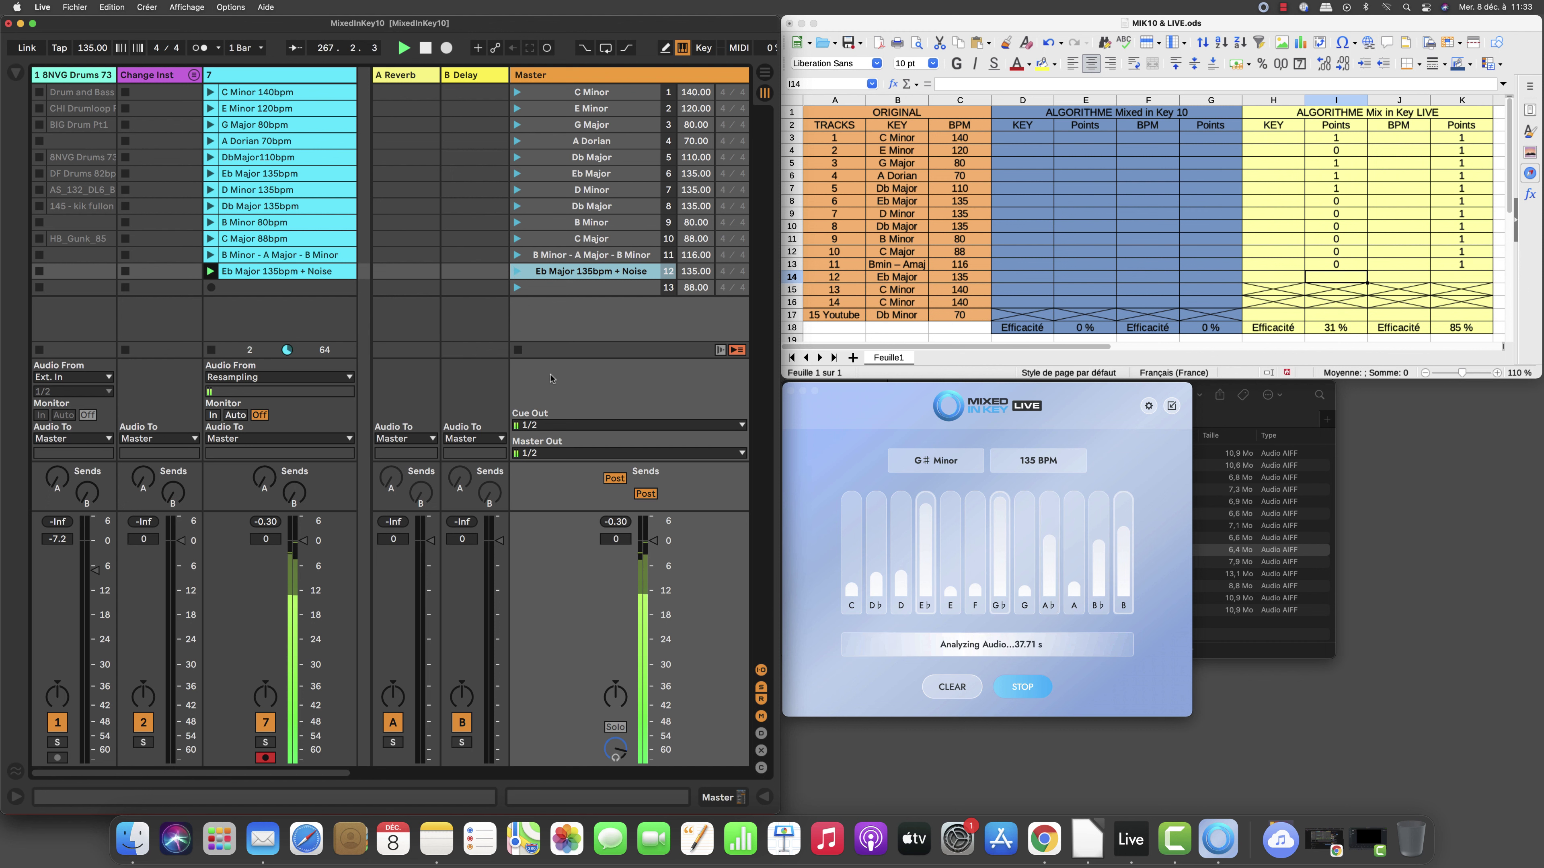
pyautogui.click(519, 351)
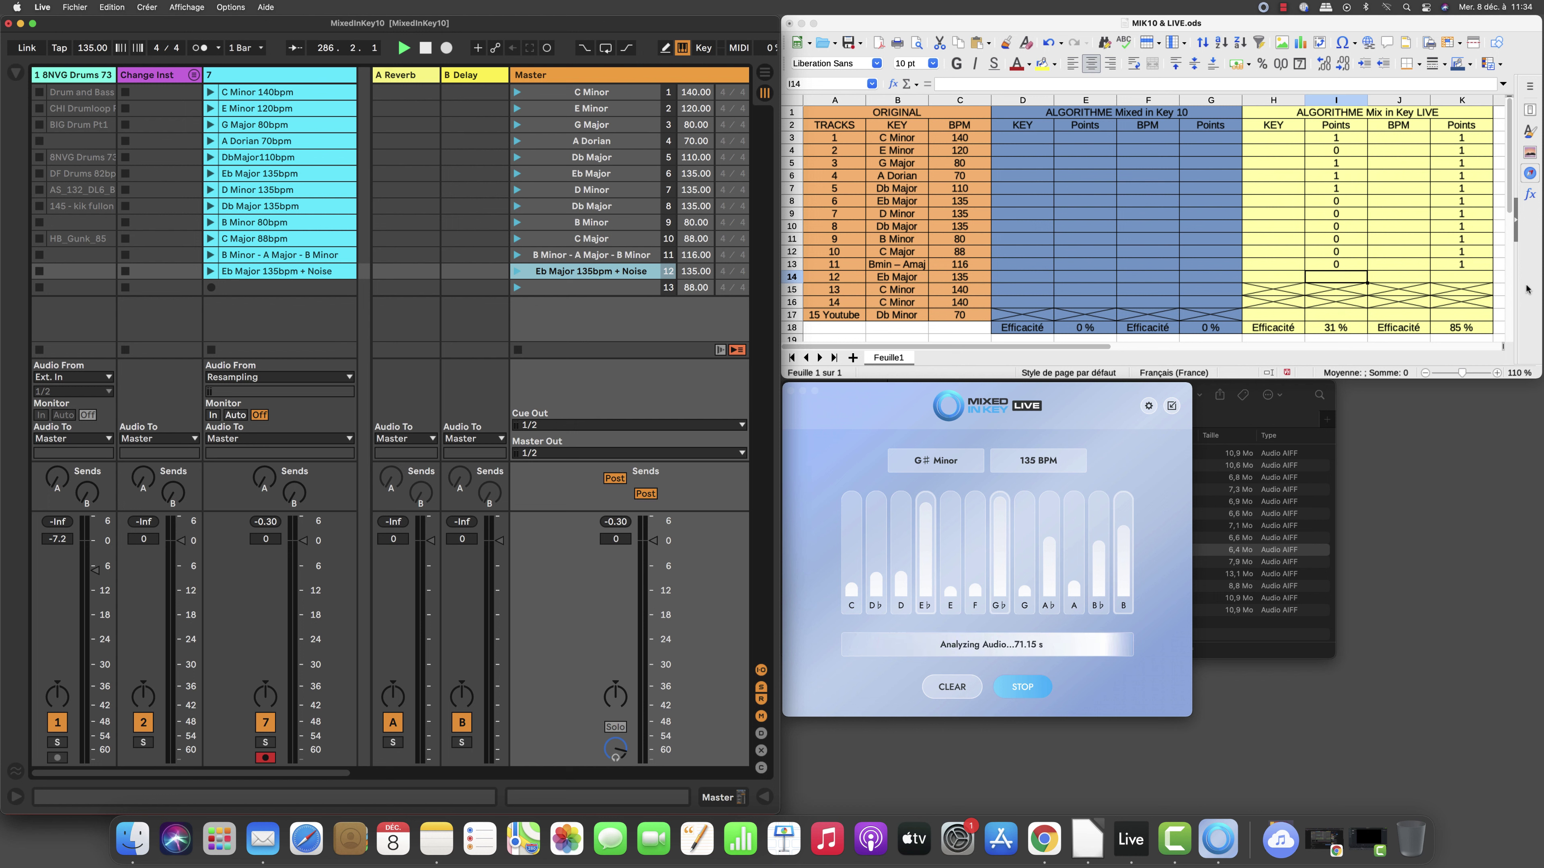
# - Give track 12 1 BPM Point and 0 key Points in the Mix in Key LIVE section, and save the spreadsheet
pyautogui.click(1469, 278)
pyautogui.write('1')
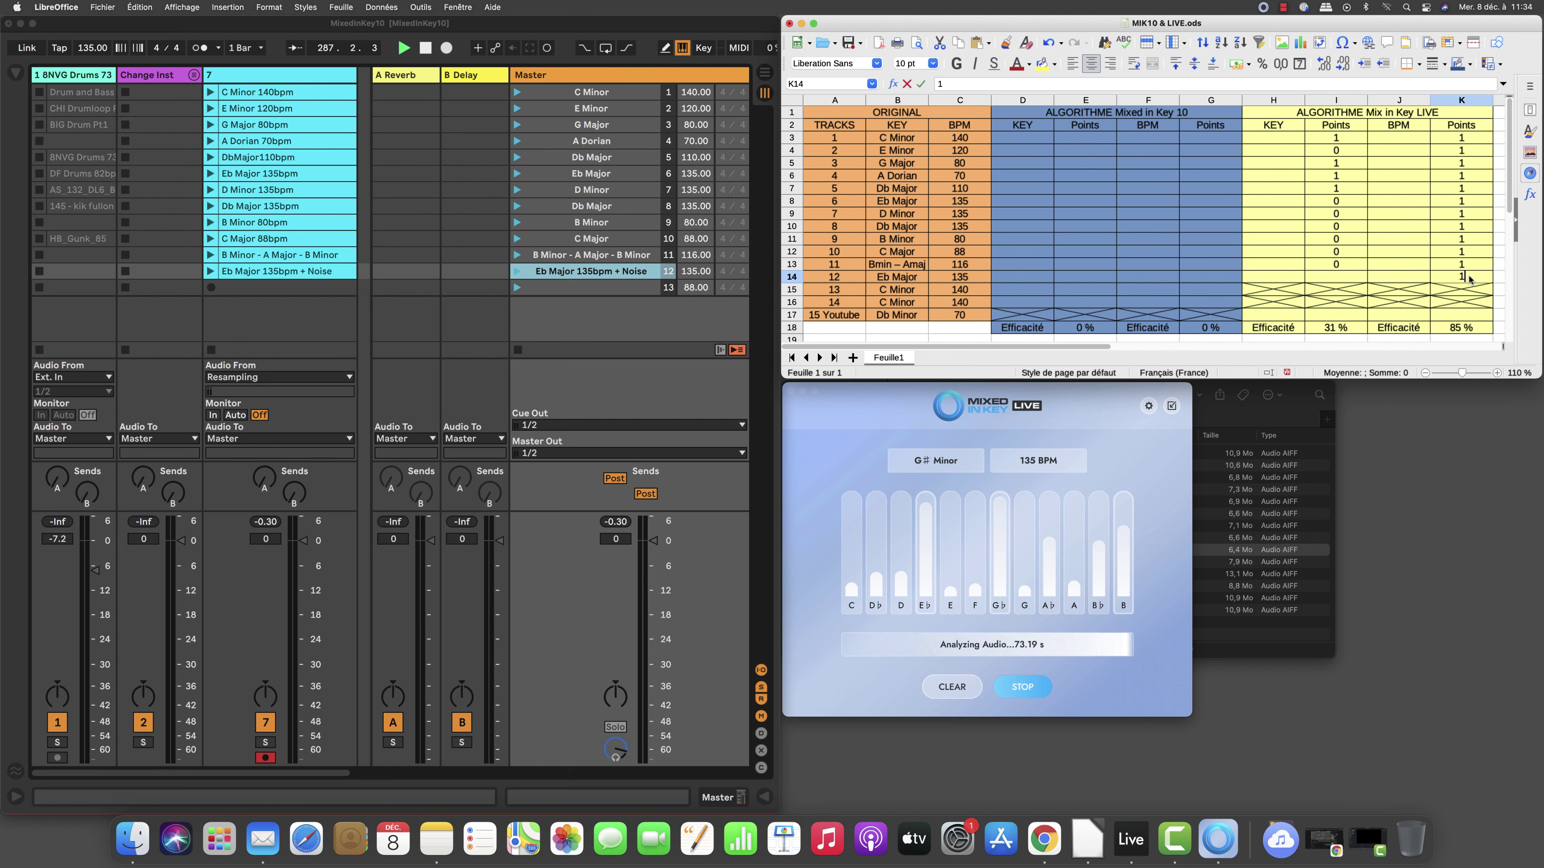
pyautogui.press('Left')
pyautogui.press('Left')
pyautogui.write('0')
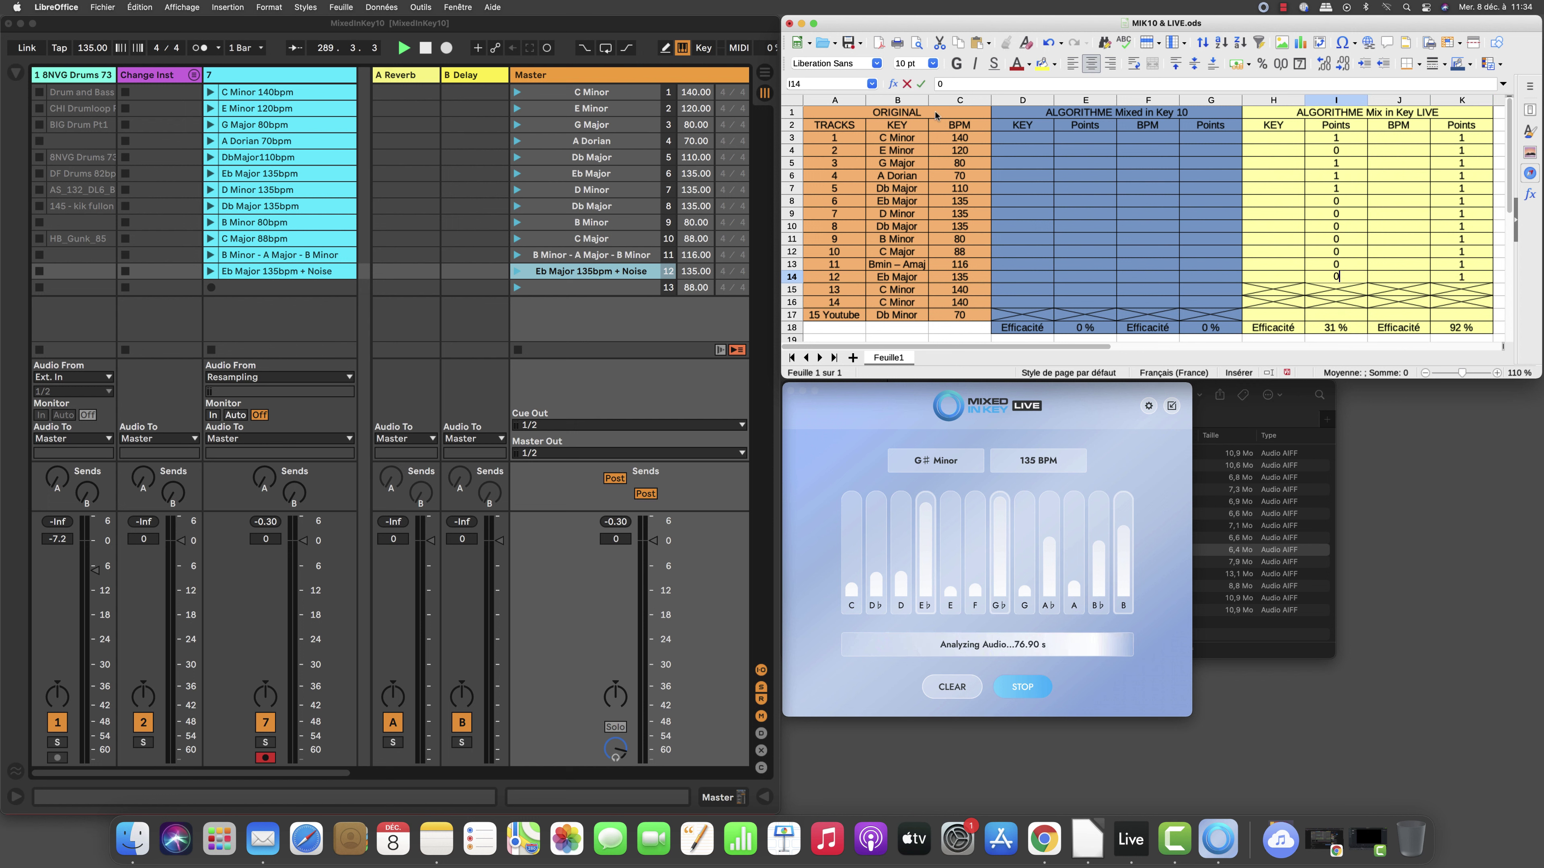
pyautogui.click(849, 45)
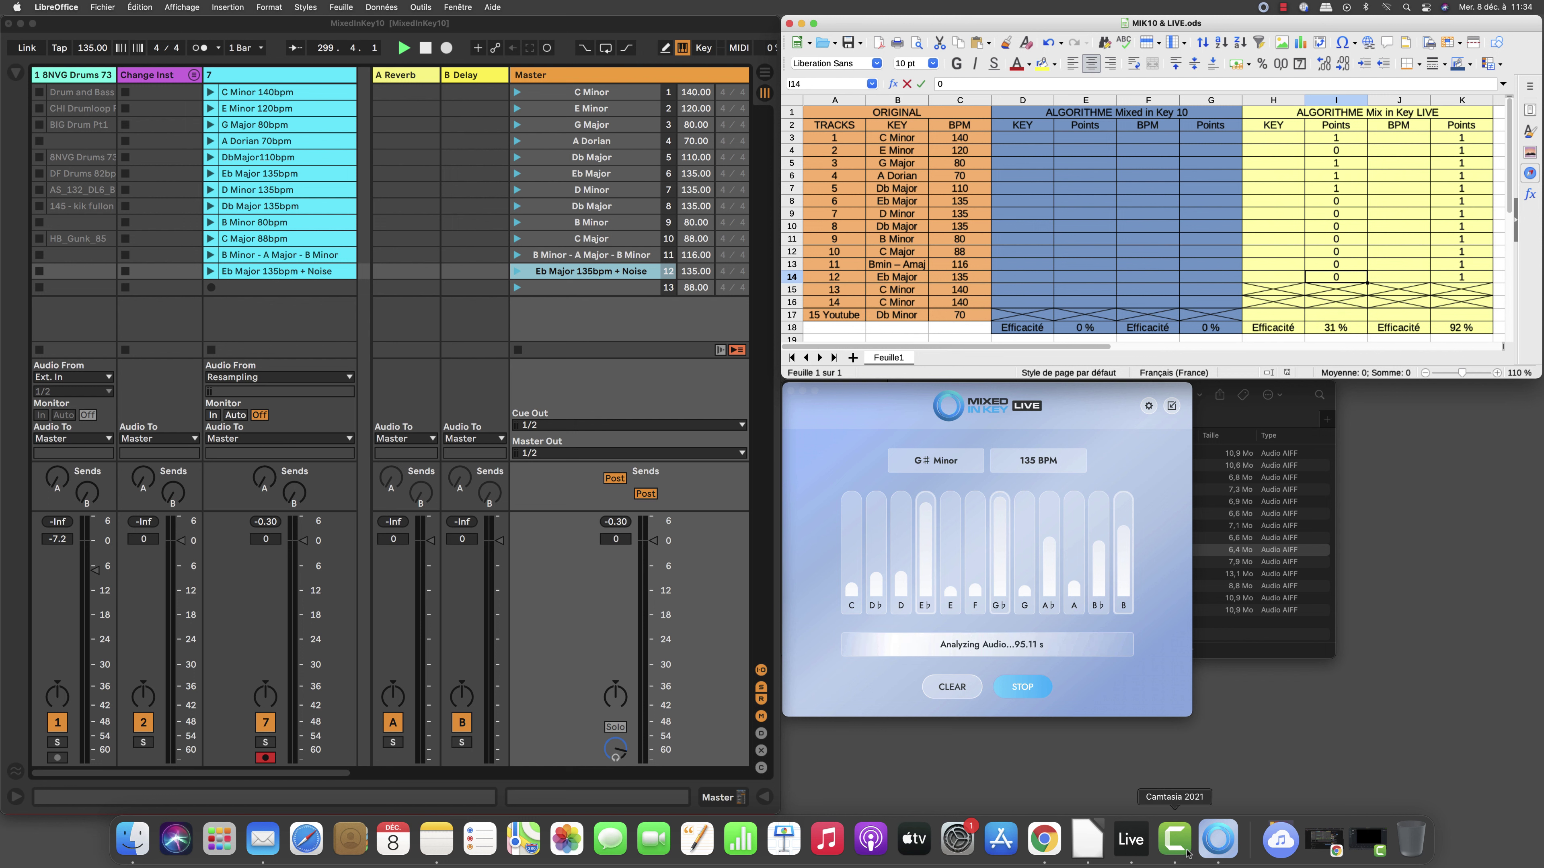
# - Restore the Chrome window with the YouTube video, narrow it beside the spreadsheet, and end the running Mixed In Key Live analysis
pyautogui.click(1322, 843)
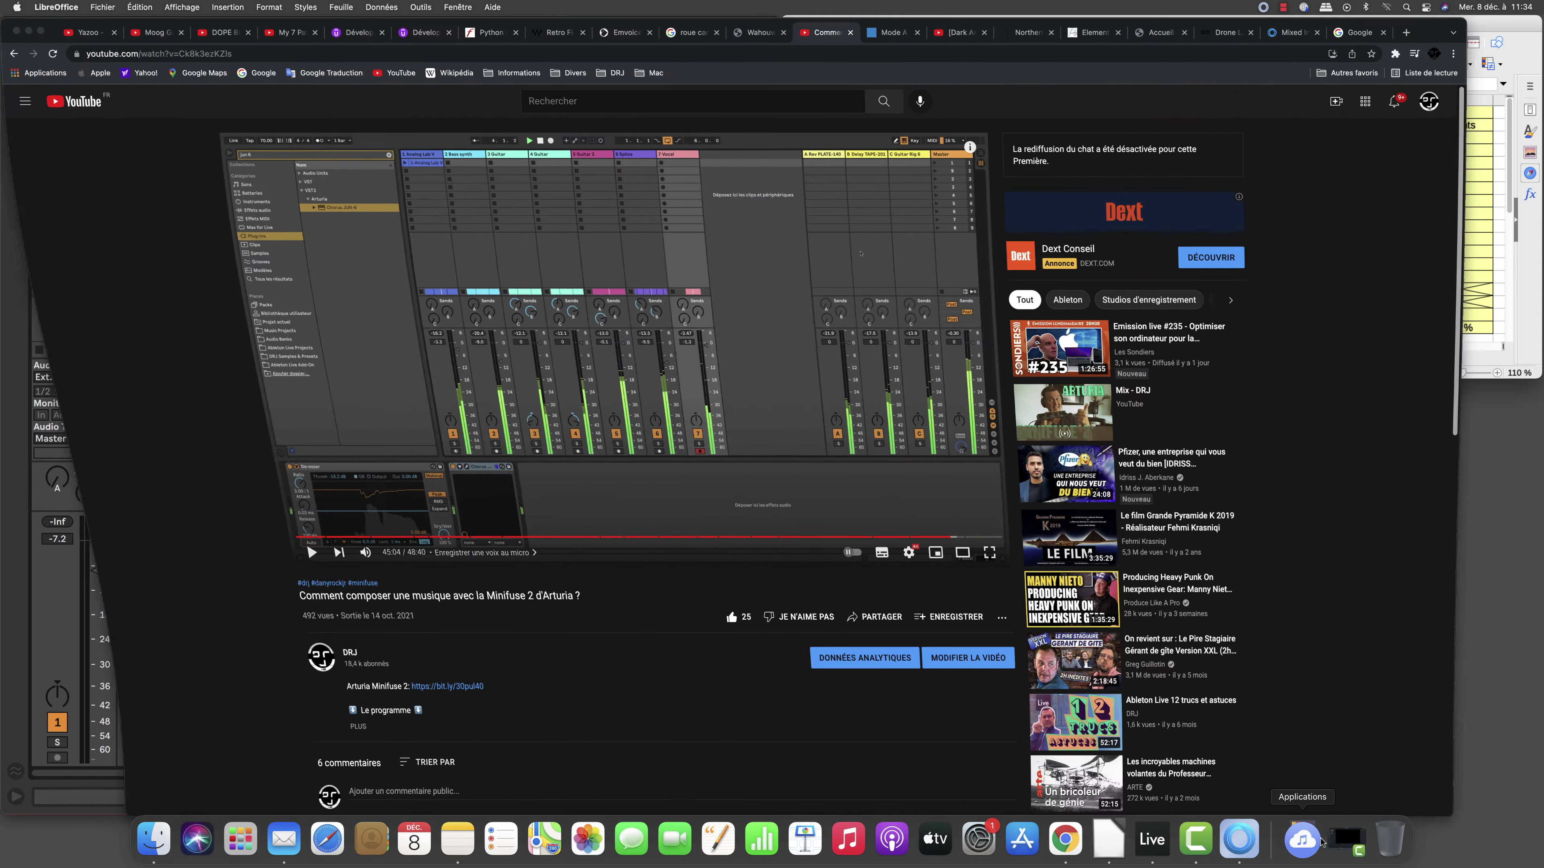
pyautogui.moveTo(1467, 474); pyautogui.dragTo(782, 443)
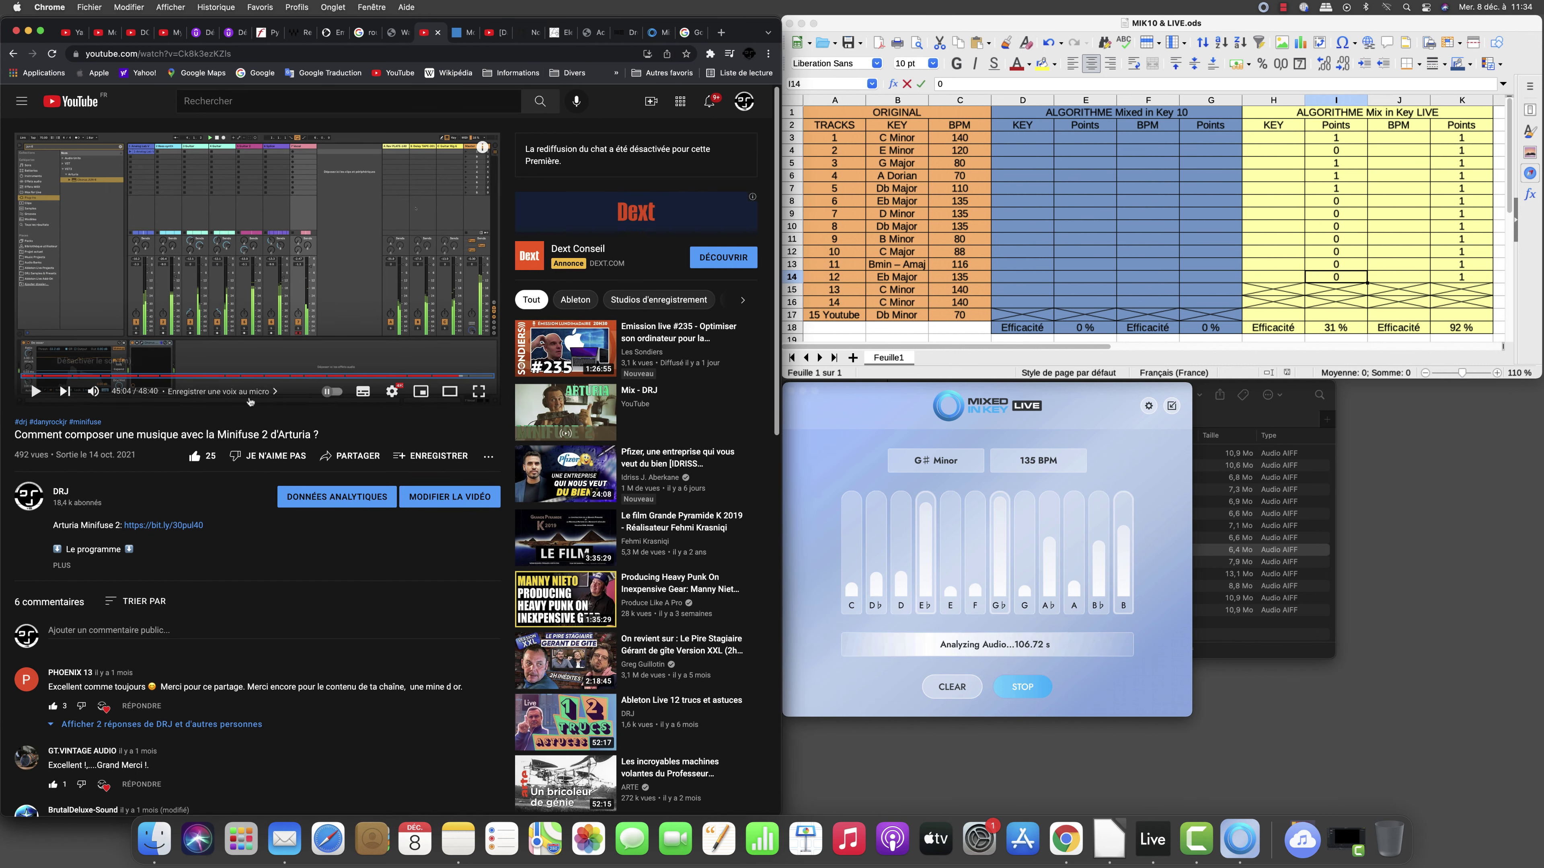
pyautogui.click(1002, 689)
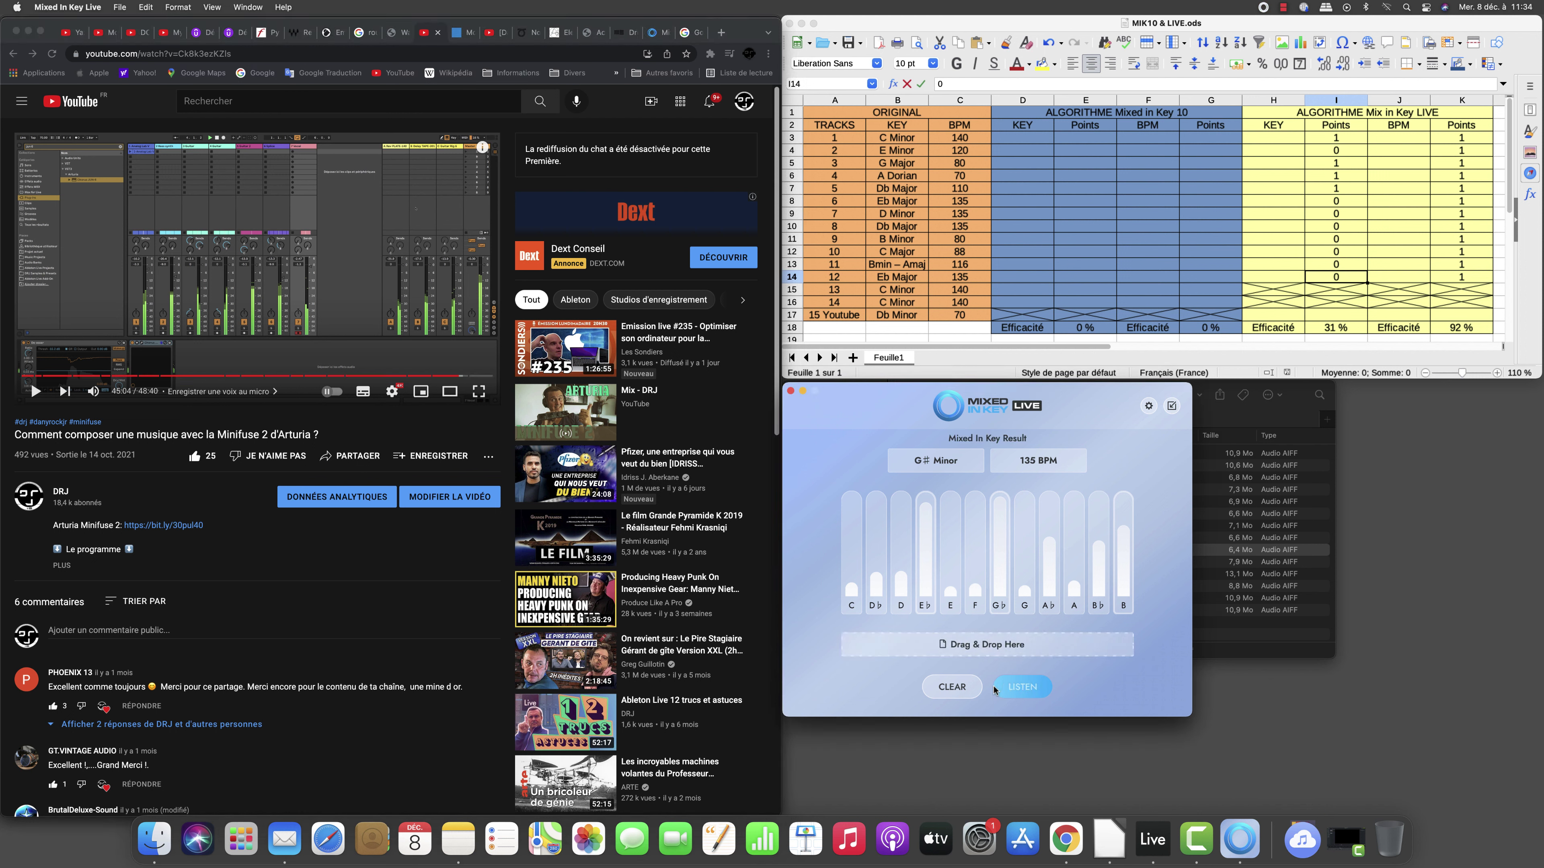
# - Start a new Mixed In Key Live analysis, play the YouTube video as its audio source, and pause the video
pyautogui.click(1018, 691)
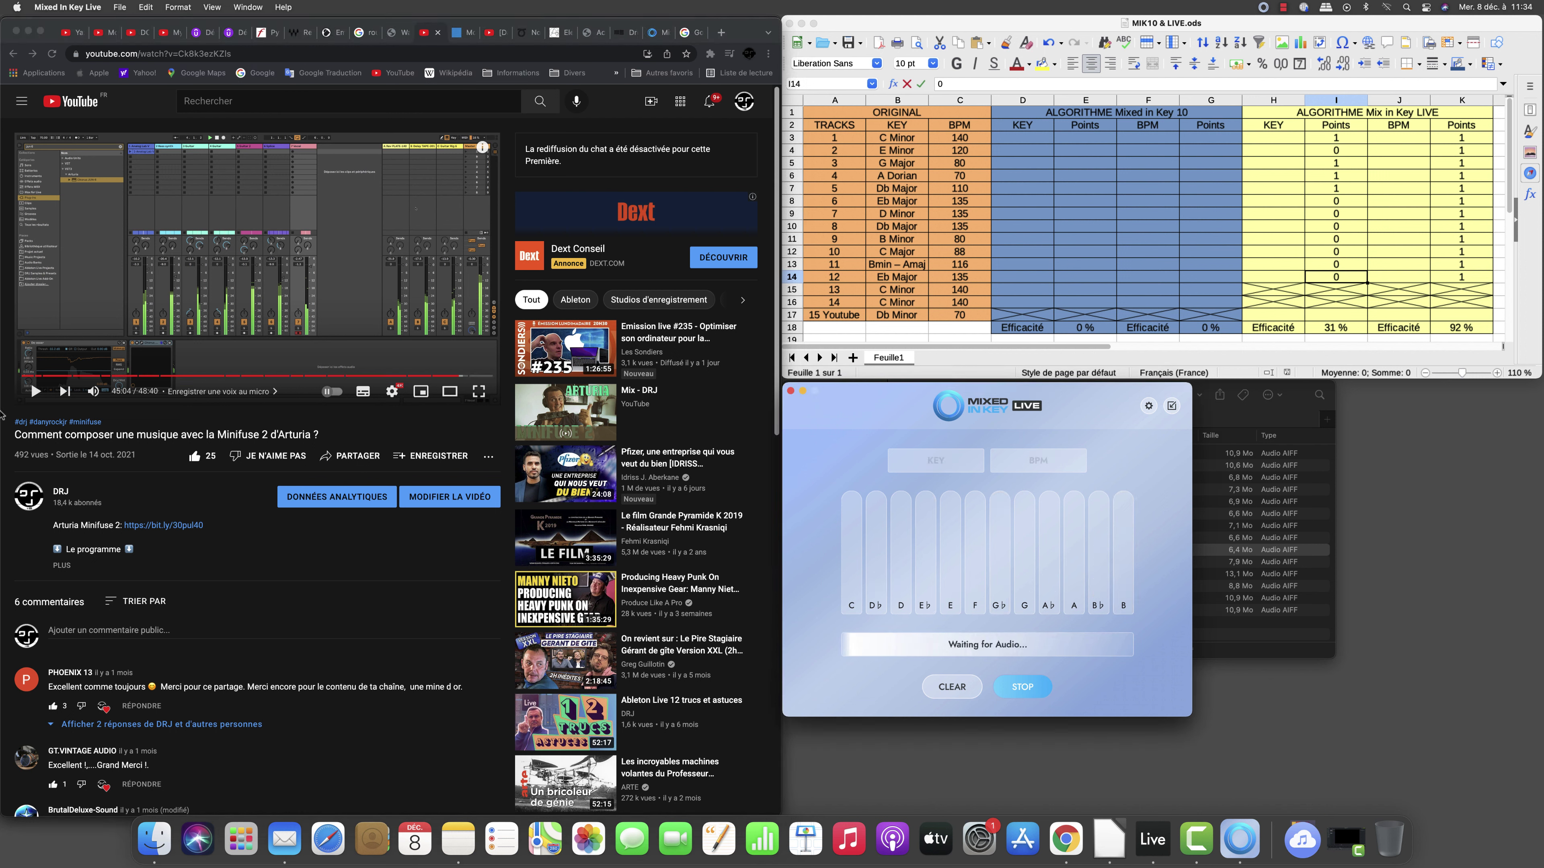
pyautogui.click(33, 392)
pyautogui.click(33, 393)
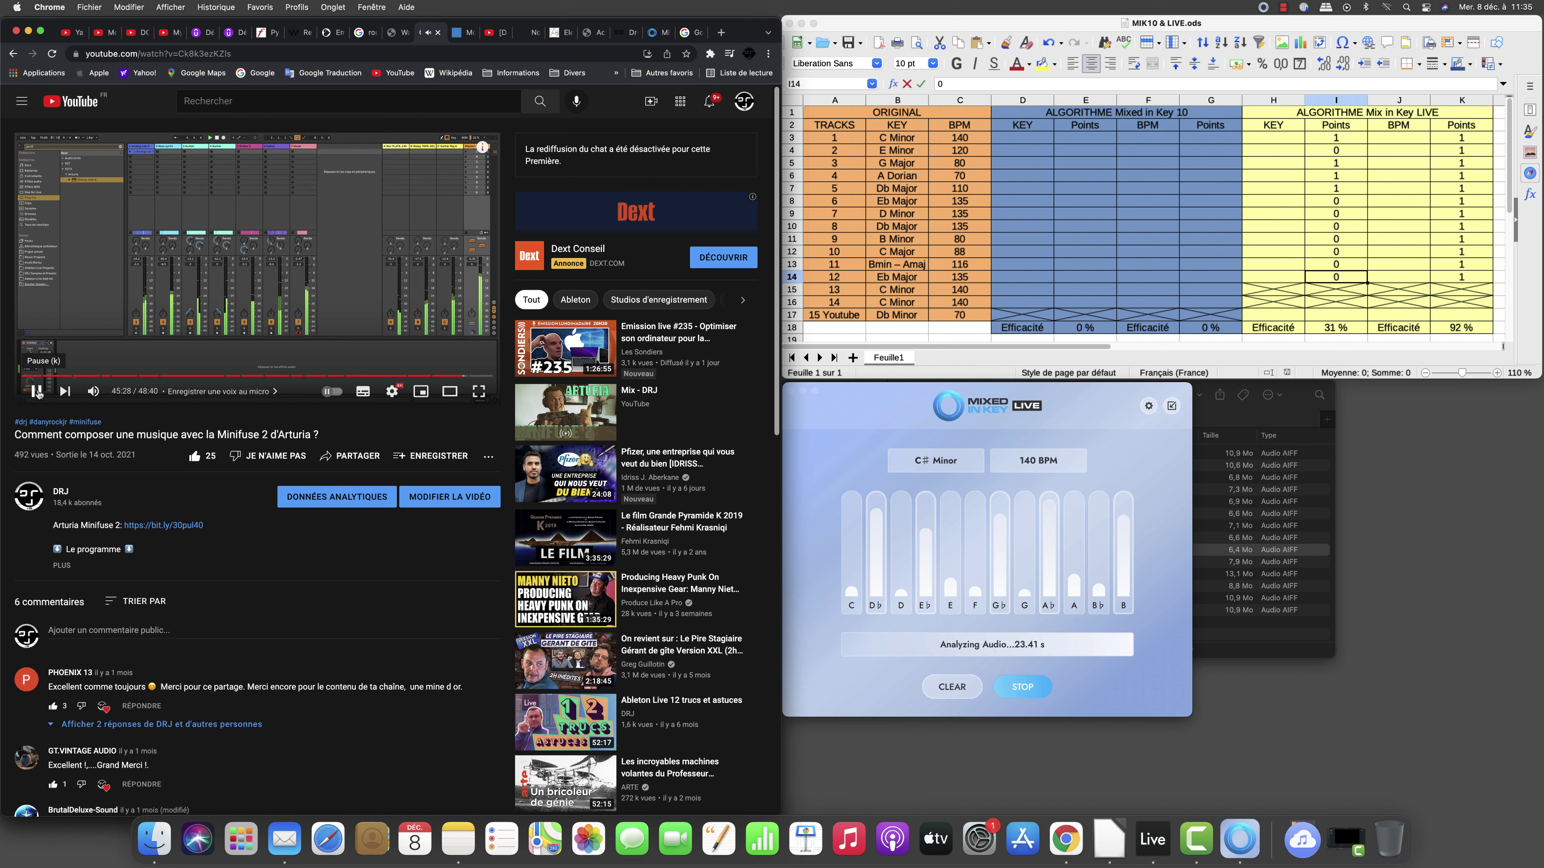
pyautogui.click(38, 394)
pyautogui.moveTo(657, 453)
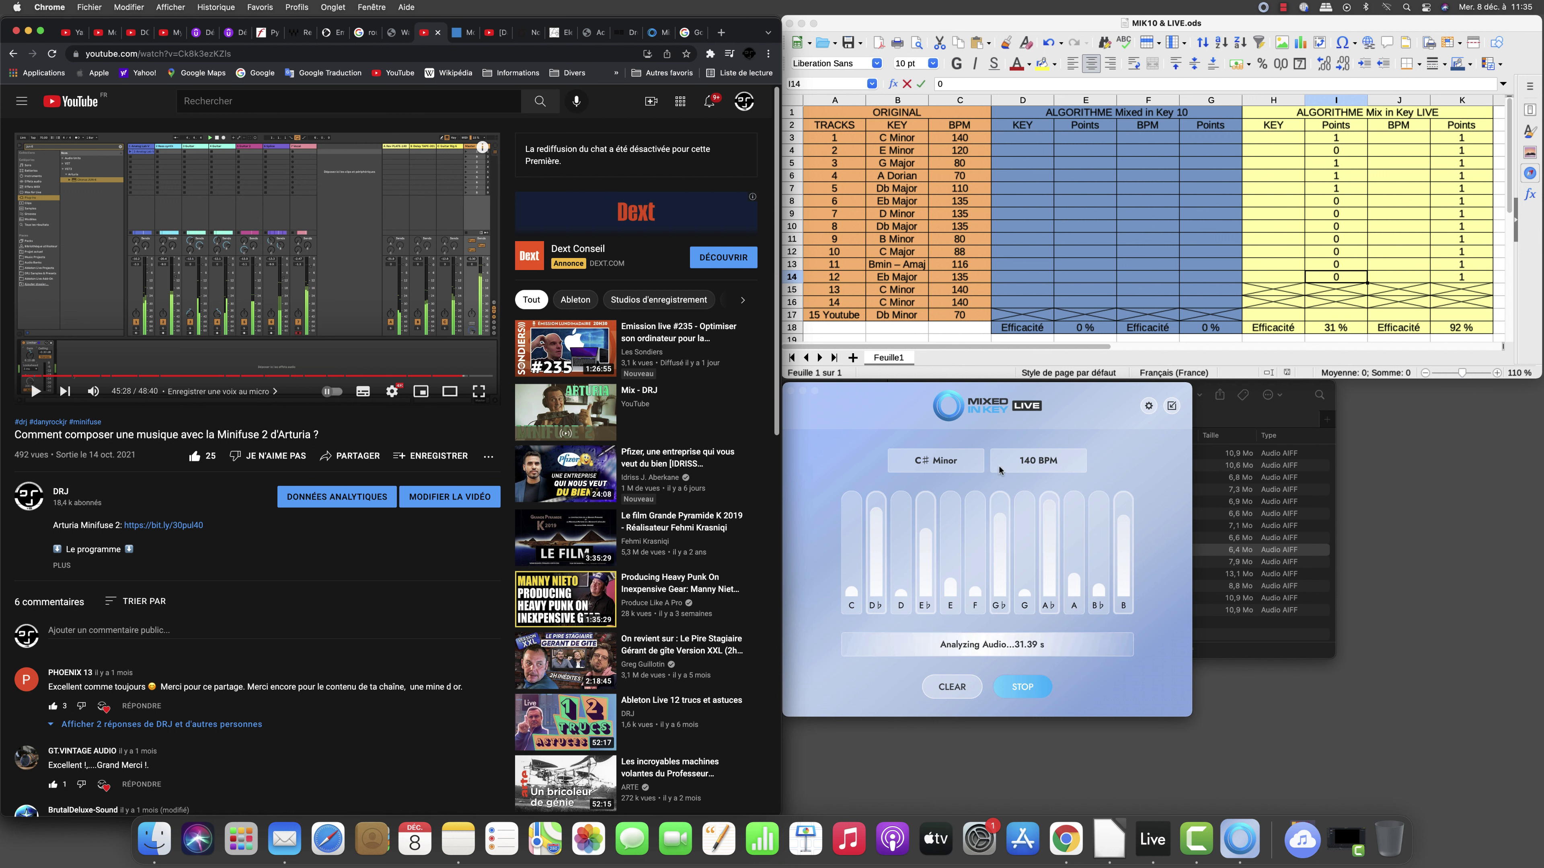
# - Give the 15 Youtube track 1 BPM Point and 1 key Point in the Mix in Key LIVE section
pyautogui.click(1453, 318)
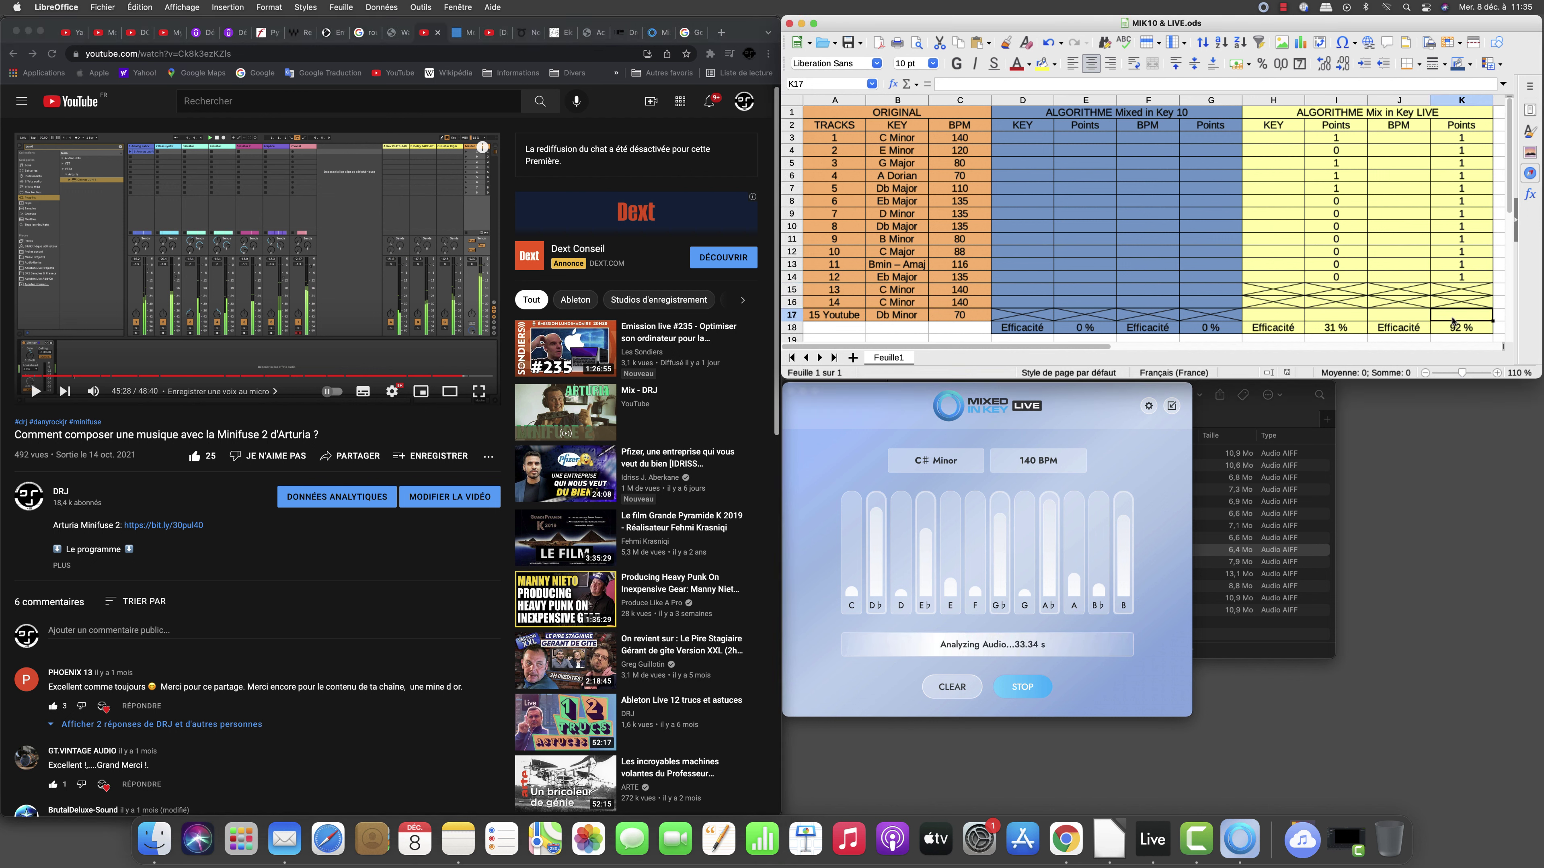
pyautogui.write('1')
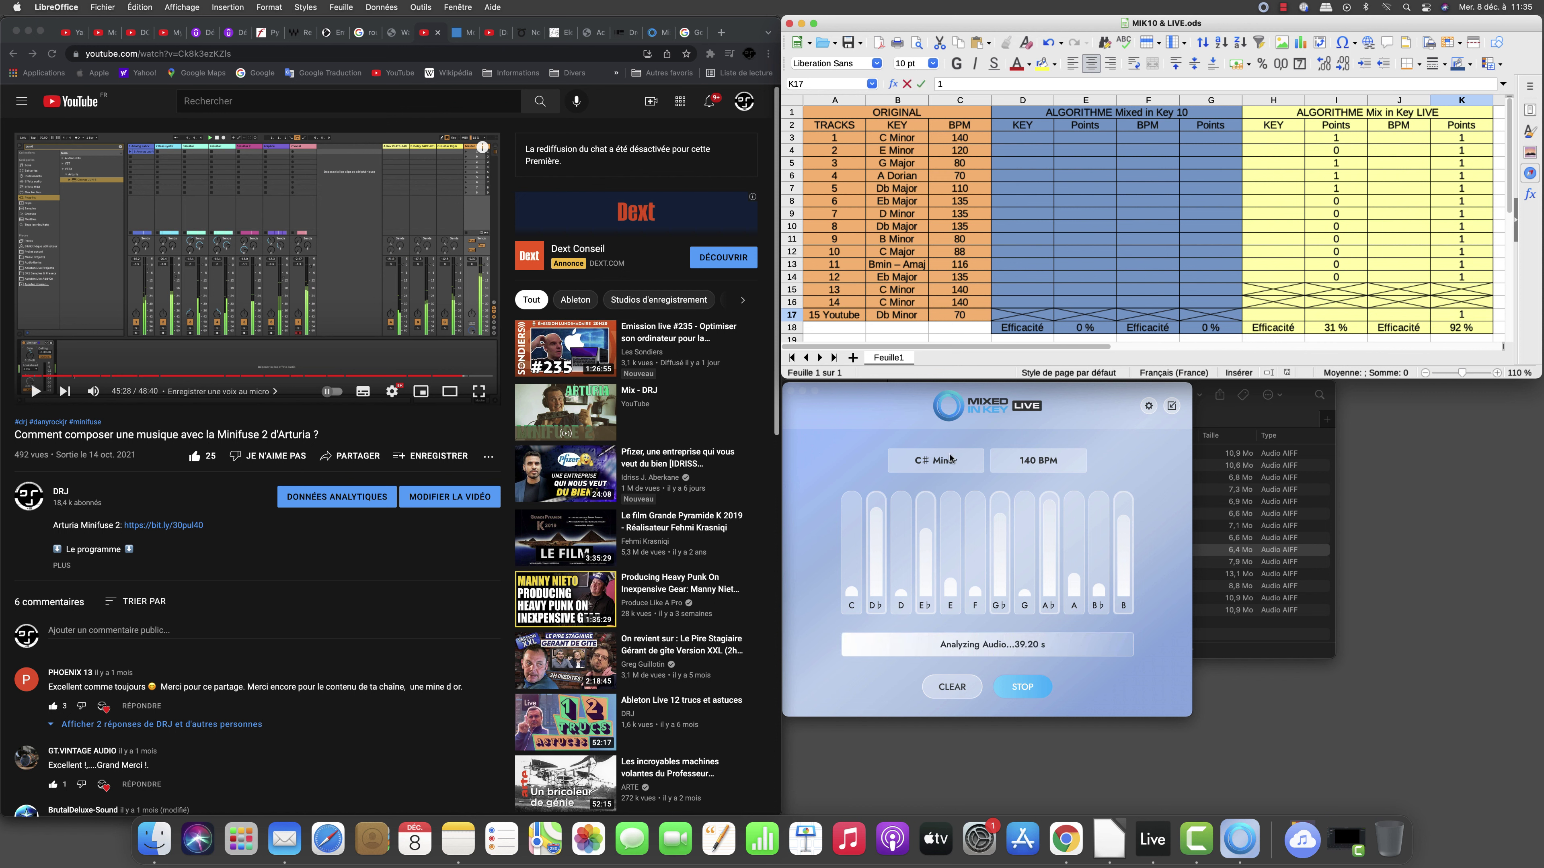
pyautogui.click(1340, 315)
pyautogui.write('1')
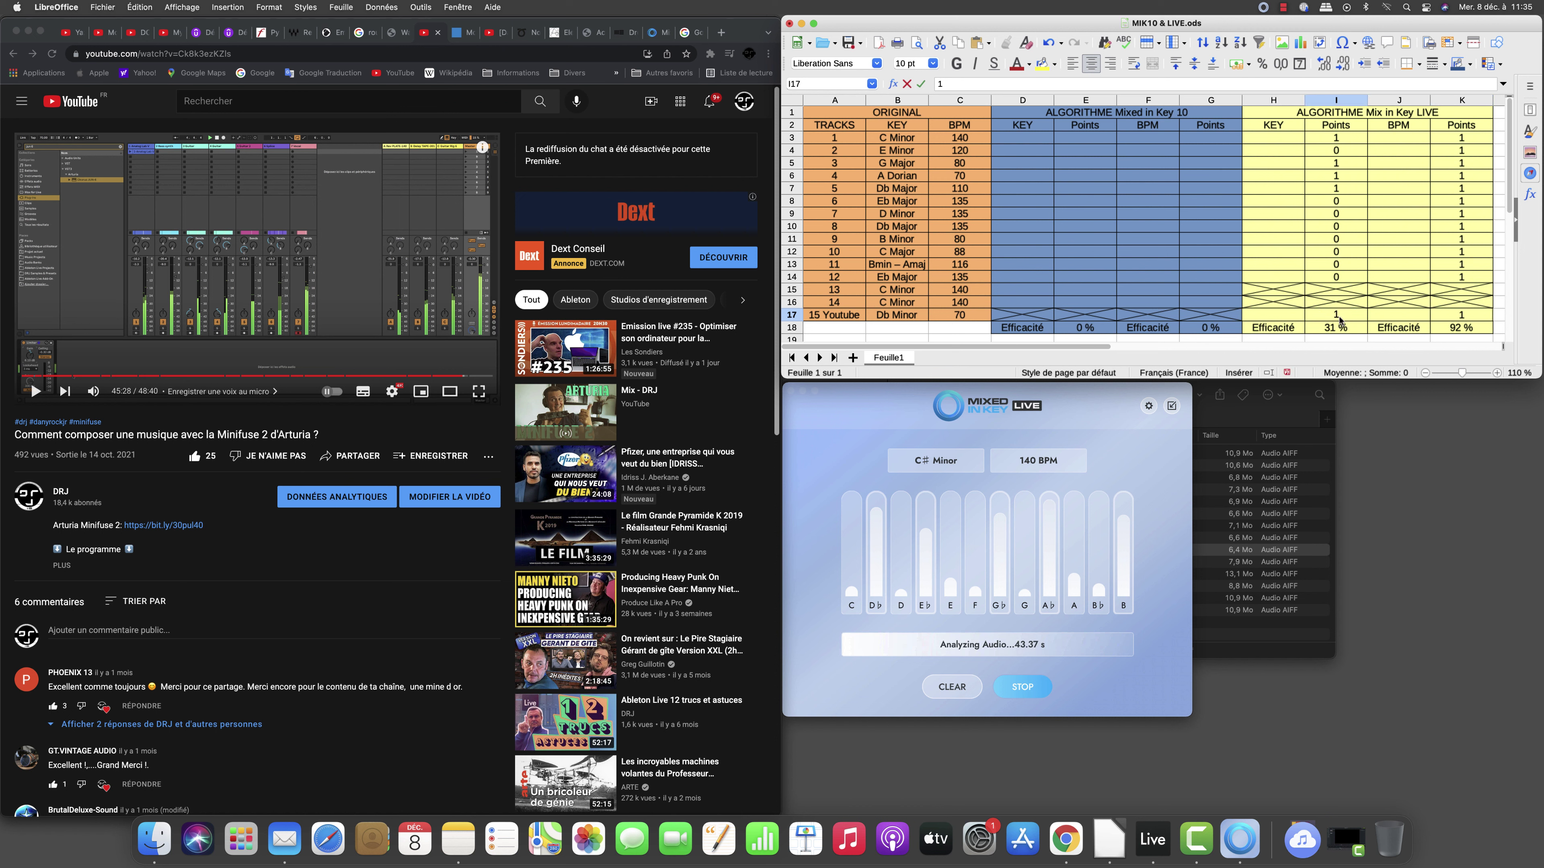
pyautogui.click(1393, 317)
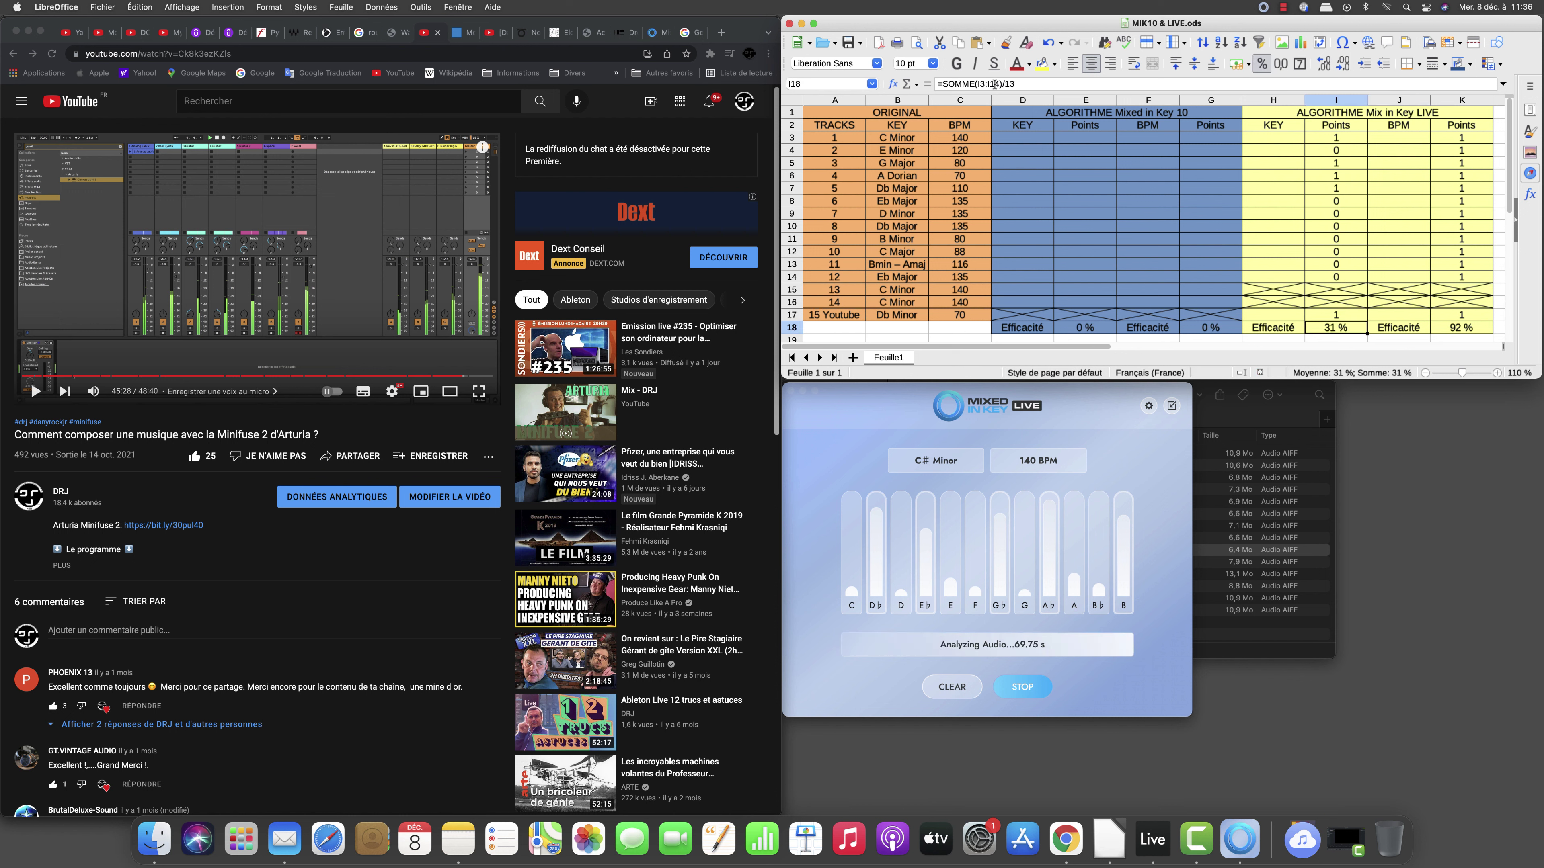
# - Extend the sums in the Mix in Key LIVE efficiency formulas, I18 and K18, through row 17
pyautogui.click(999, 84)
pyautogui.press('BackSpace')
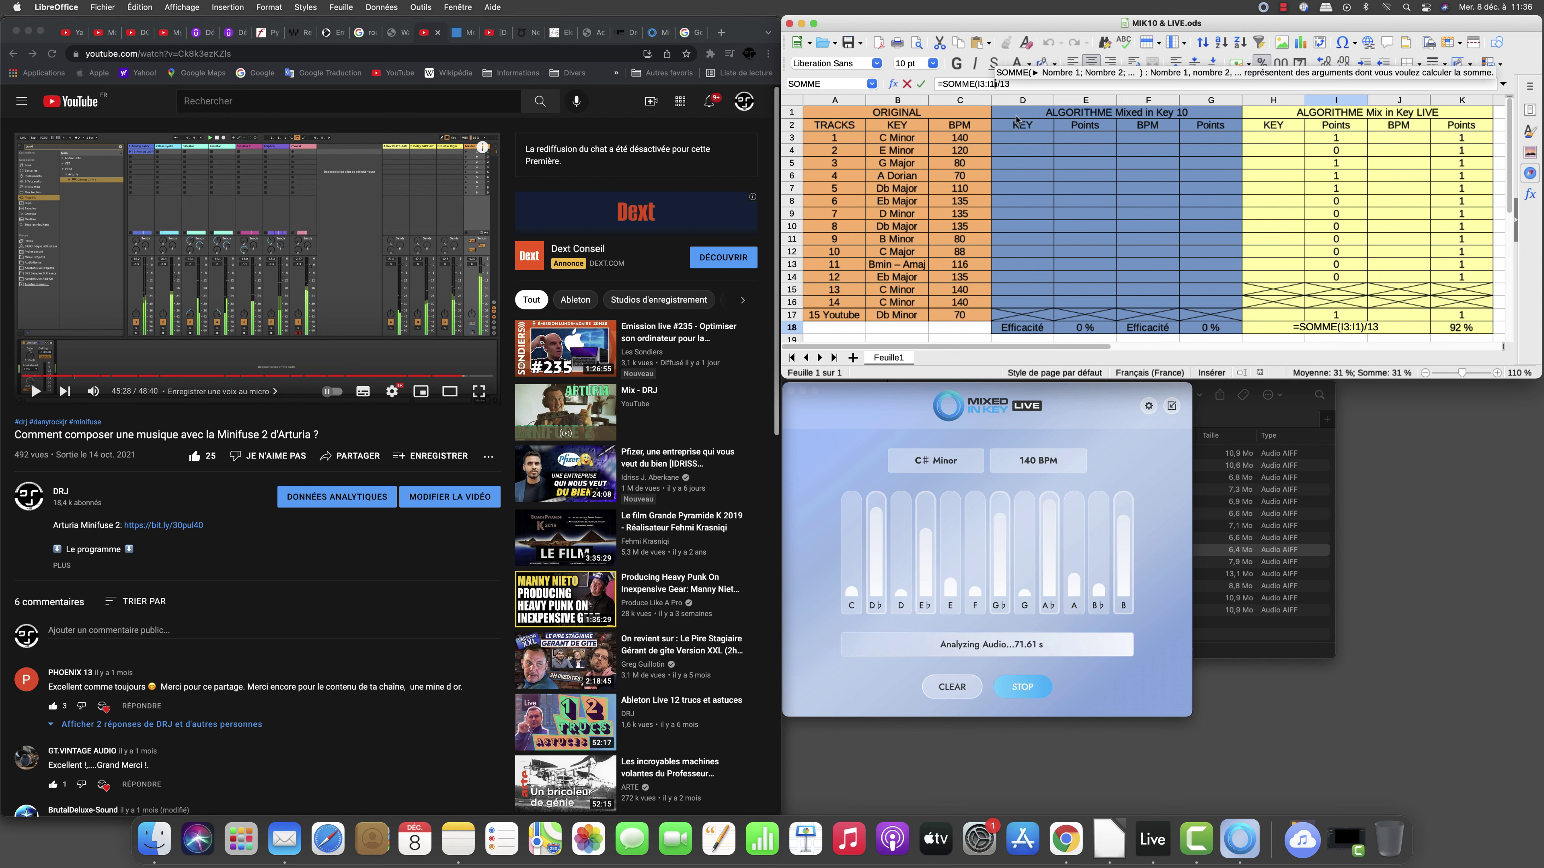
pyautogui.write('7')
pyautogui.press('Return')
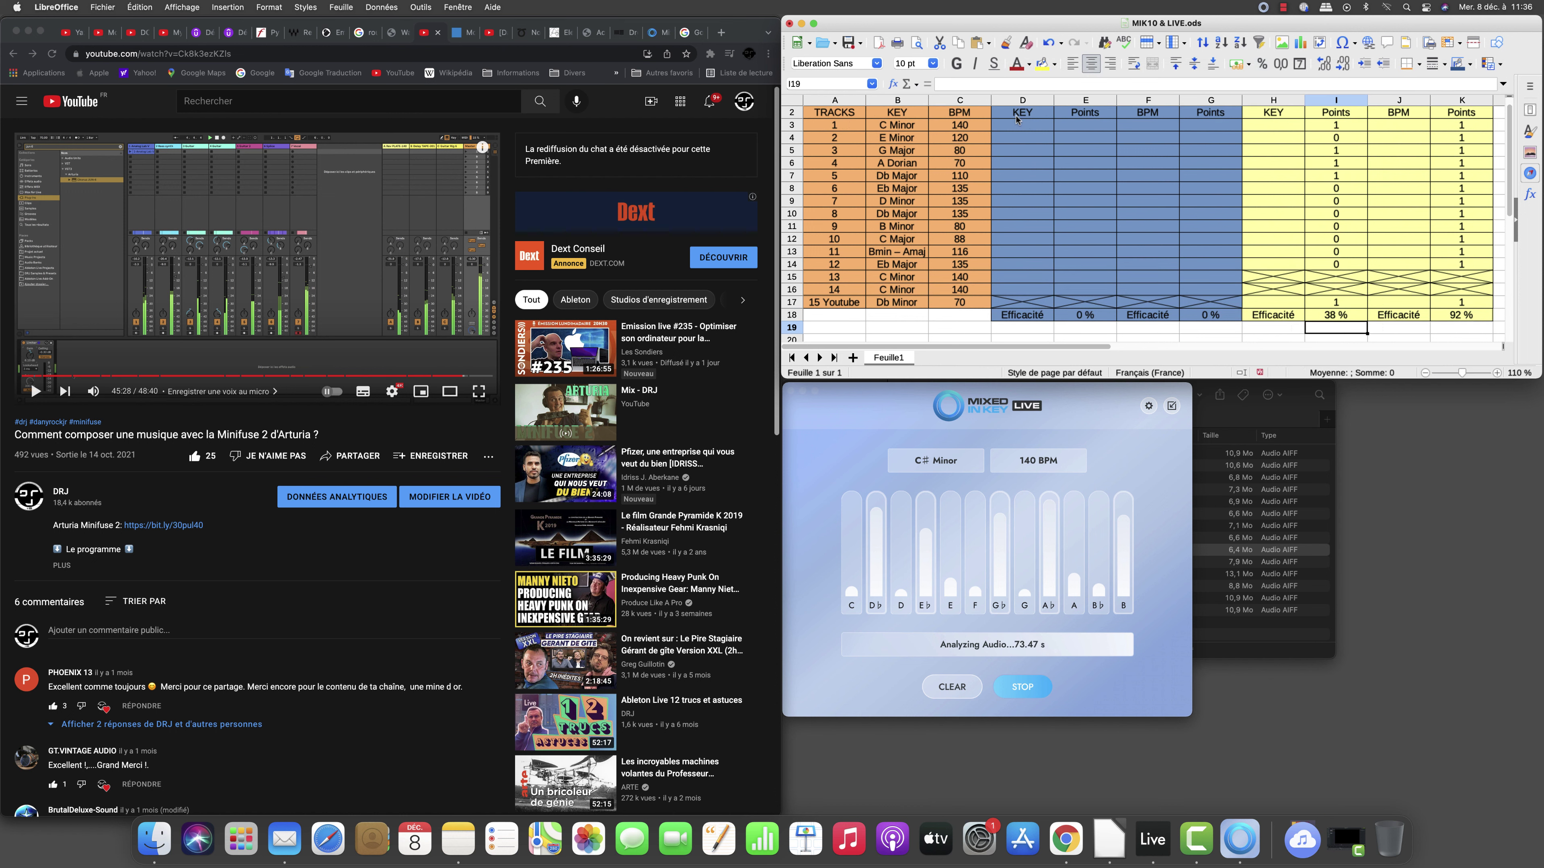
pyautogui.click(1456, 319)
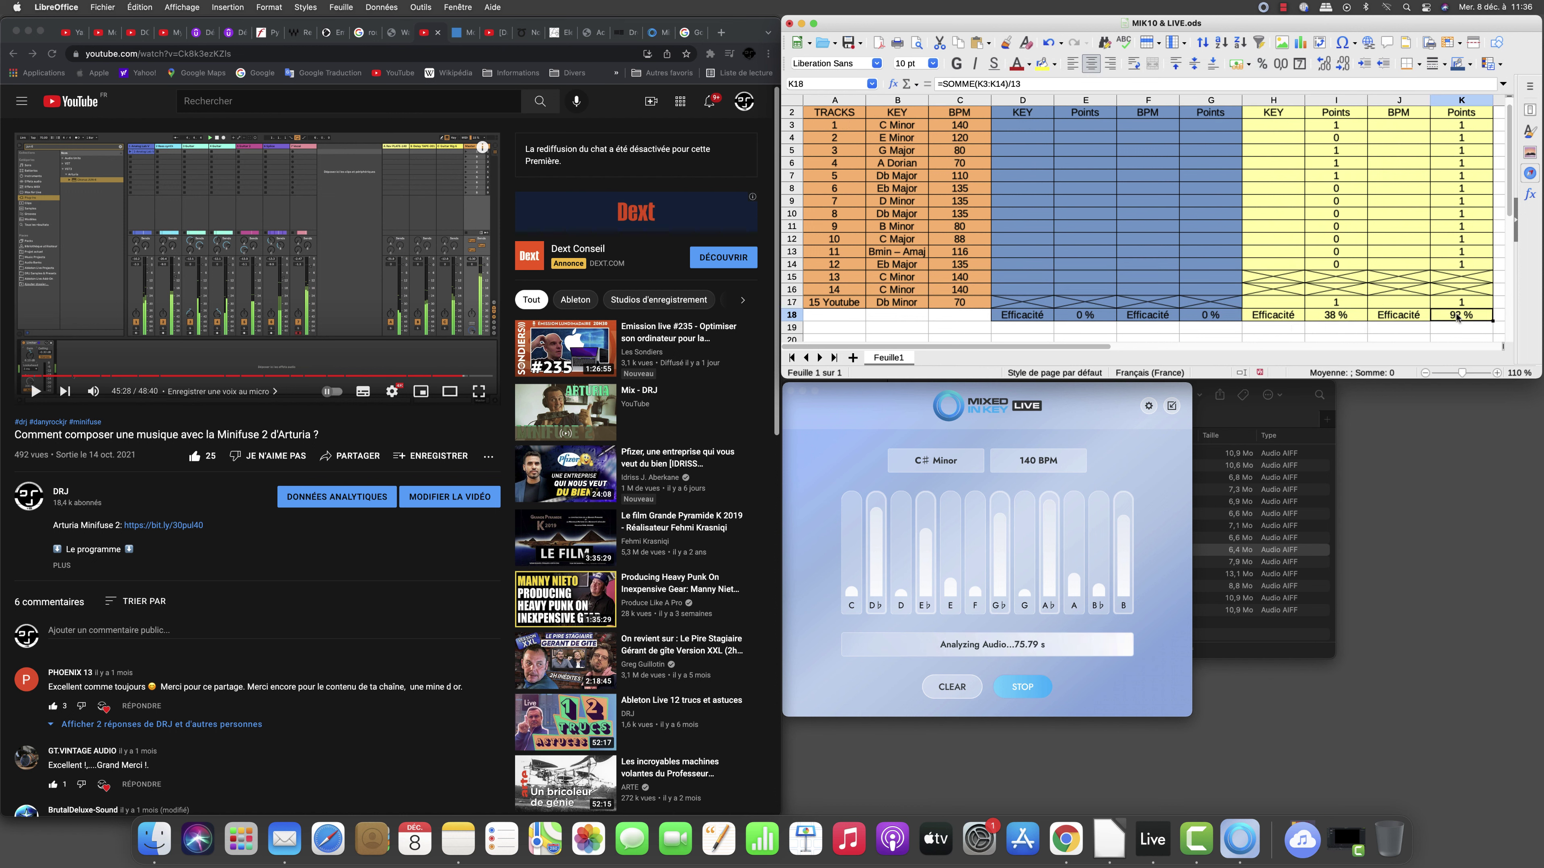
pyautogui.click(1007, 85)
pyautogui.press('BackSpace')
pyautogui.write('7')
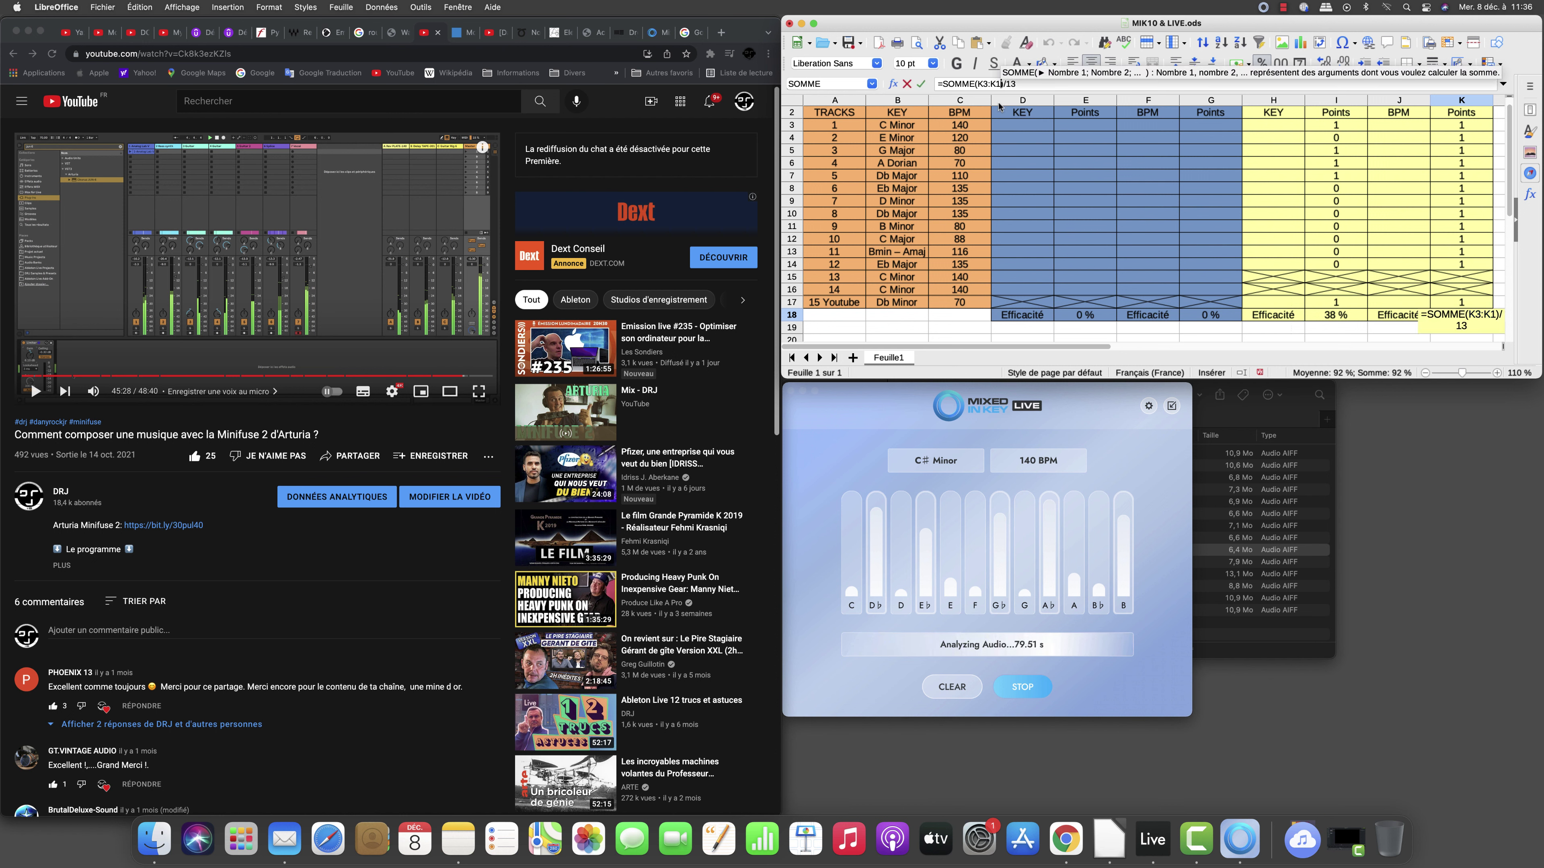
pyautogui.press('Return')
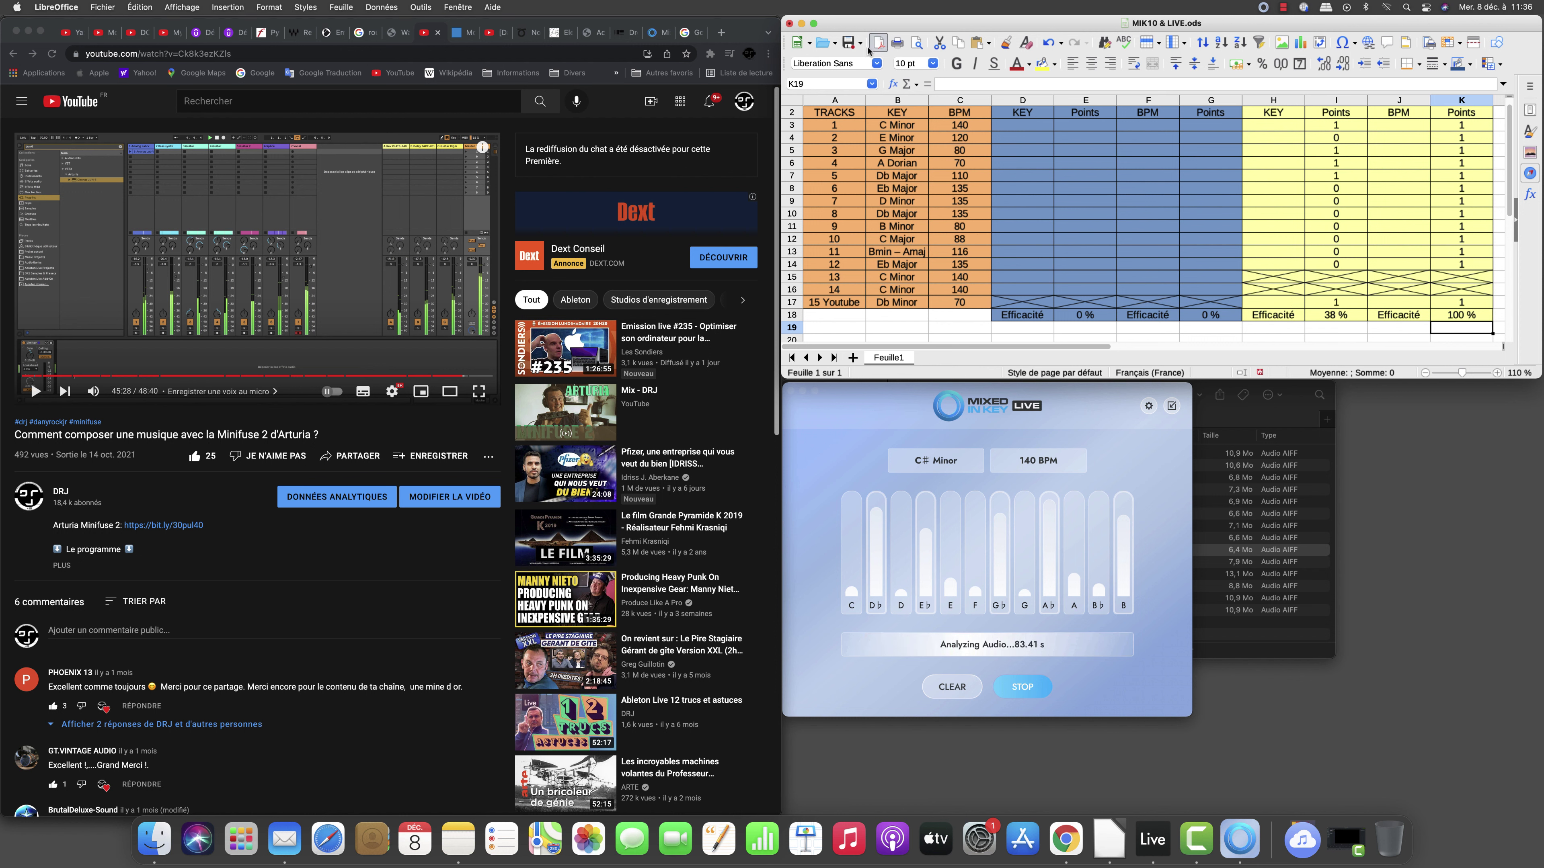
# - Save the spreadsheet and minimize the Chrome window
pyautogui.click(850, 43)
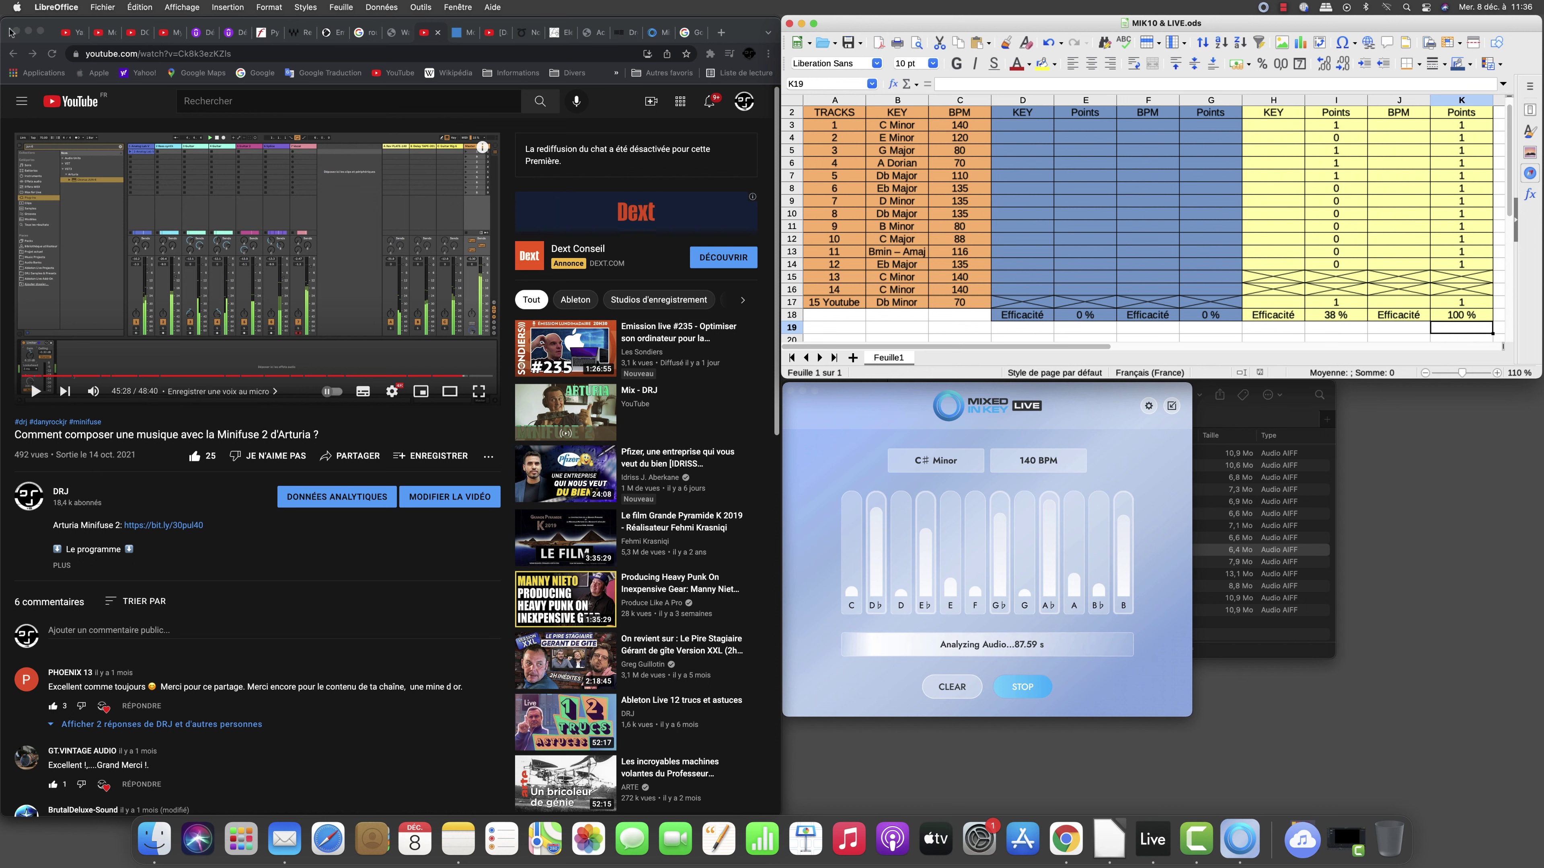
pyautogui.click(28, 33)
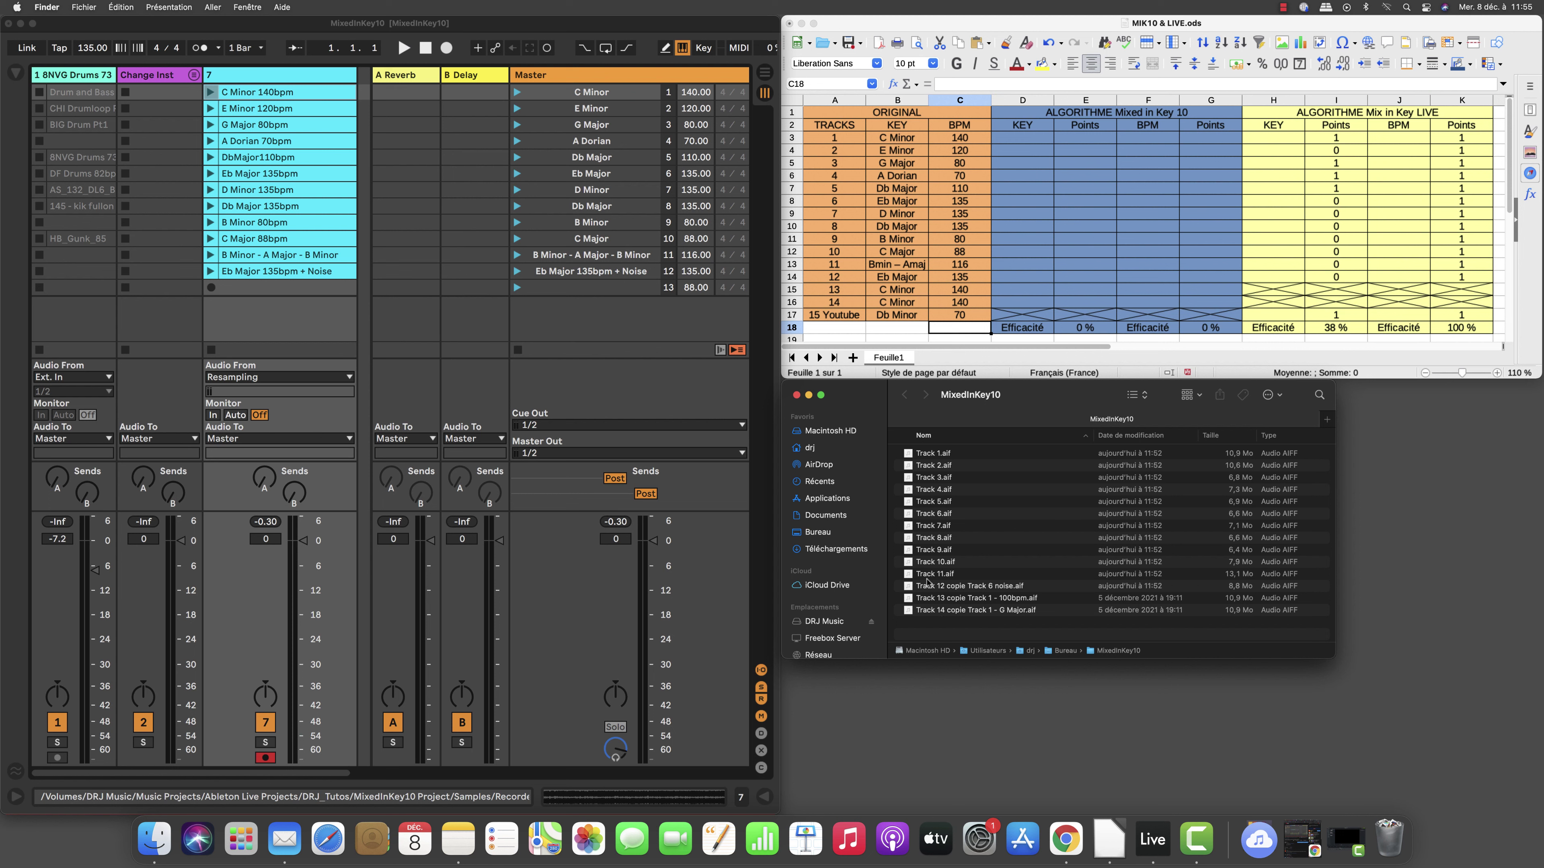
# - Compare the Track 13 and Track 14 copies with Track 1 in the MixedInKey10 folder, and clear the file selection
pyautogui.click(934, 600)
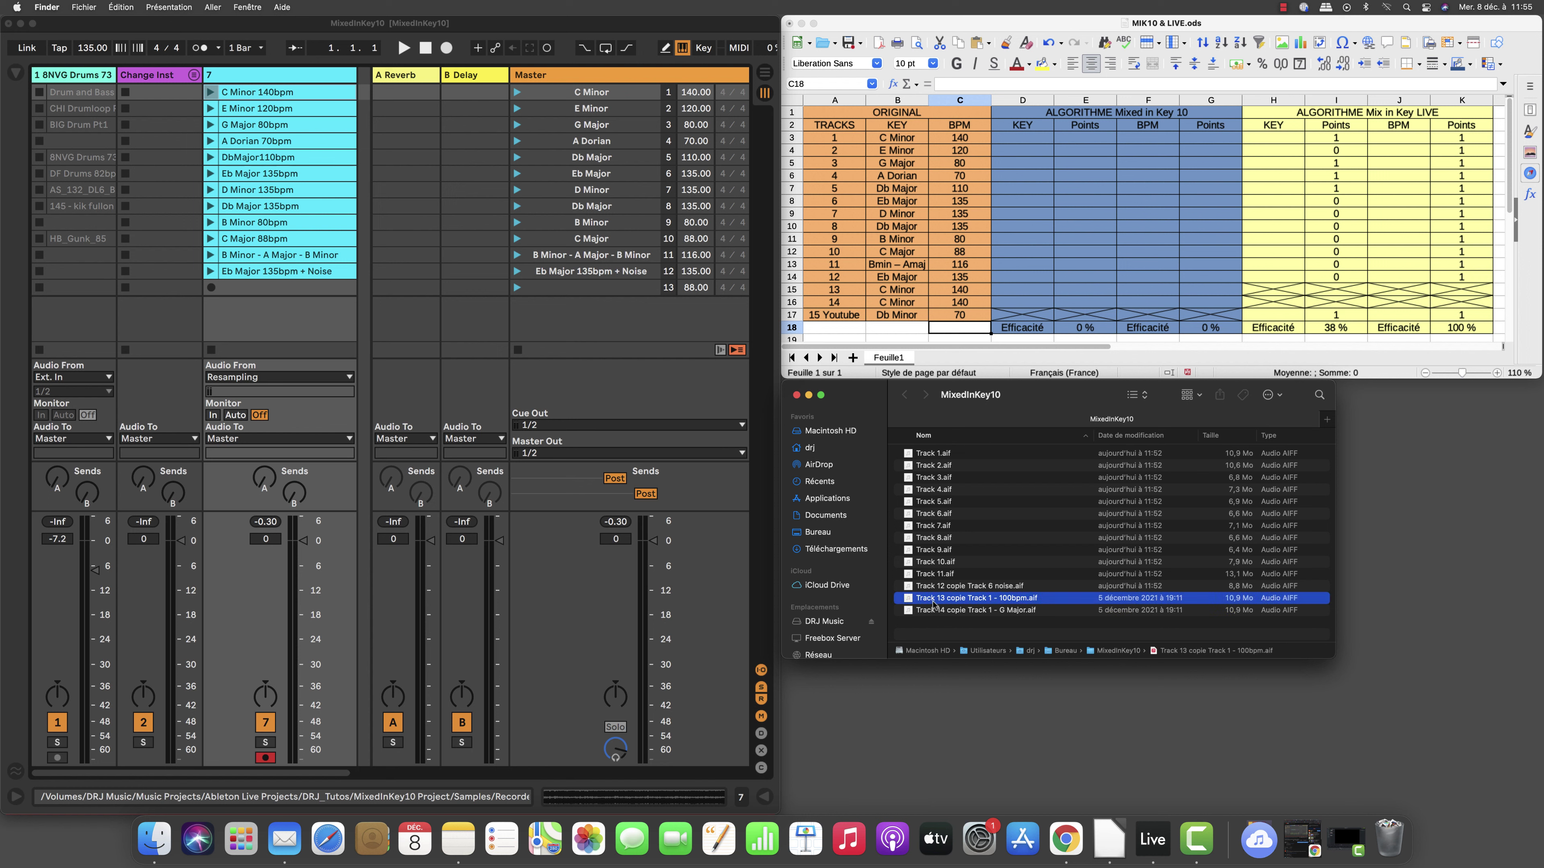
pyautogui.click(934, 611)
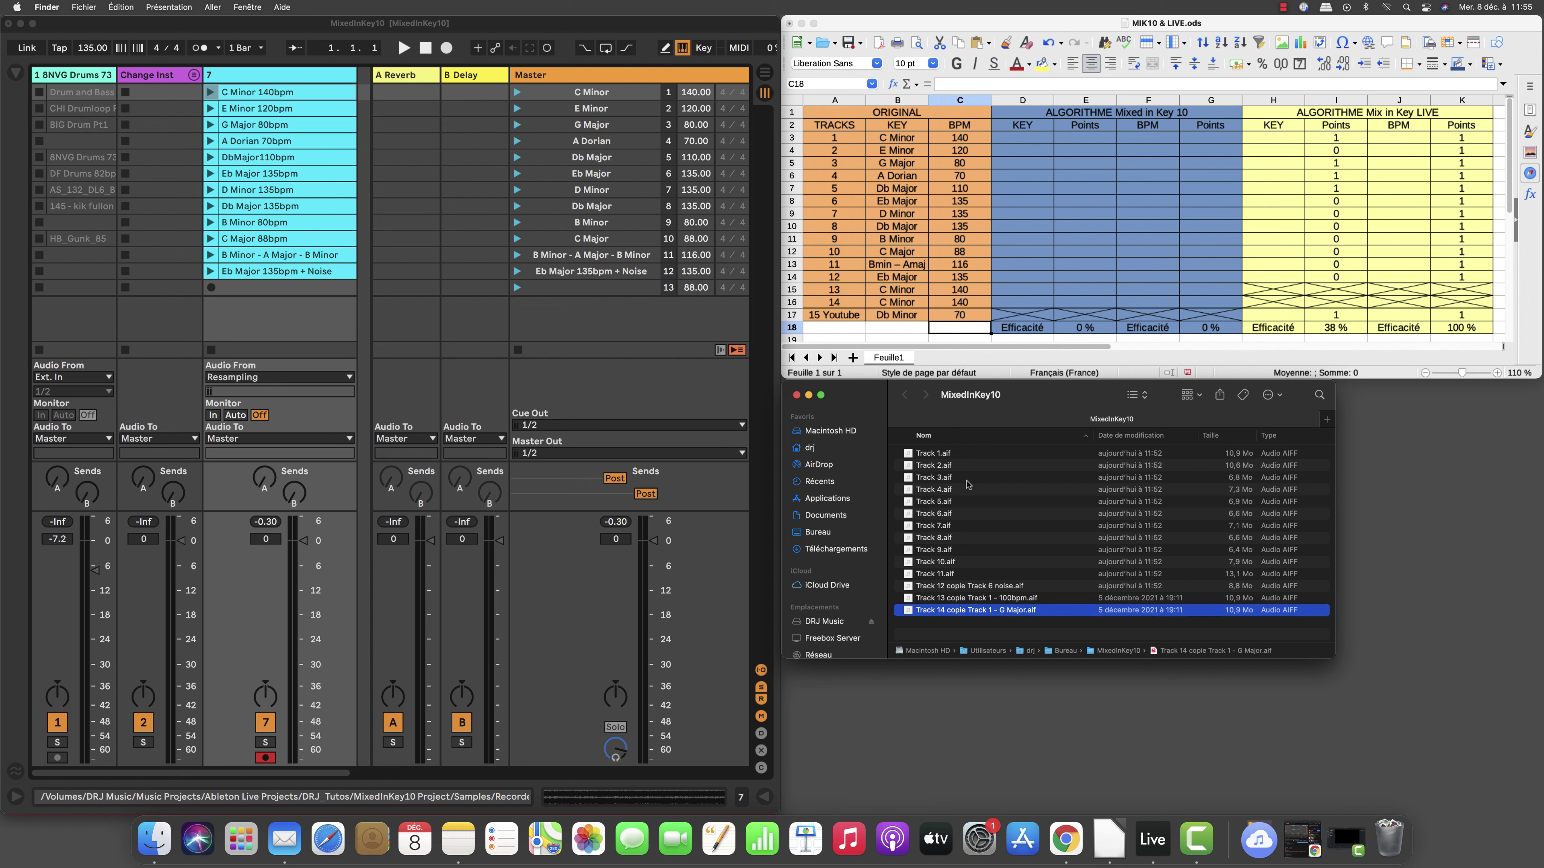
pyautogui.click(924, 455)
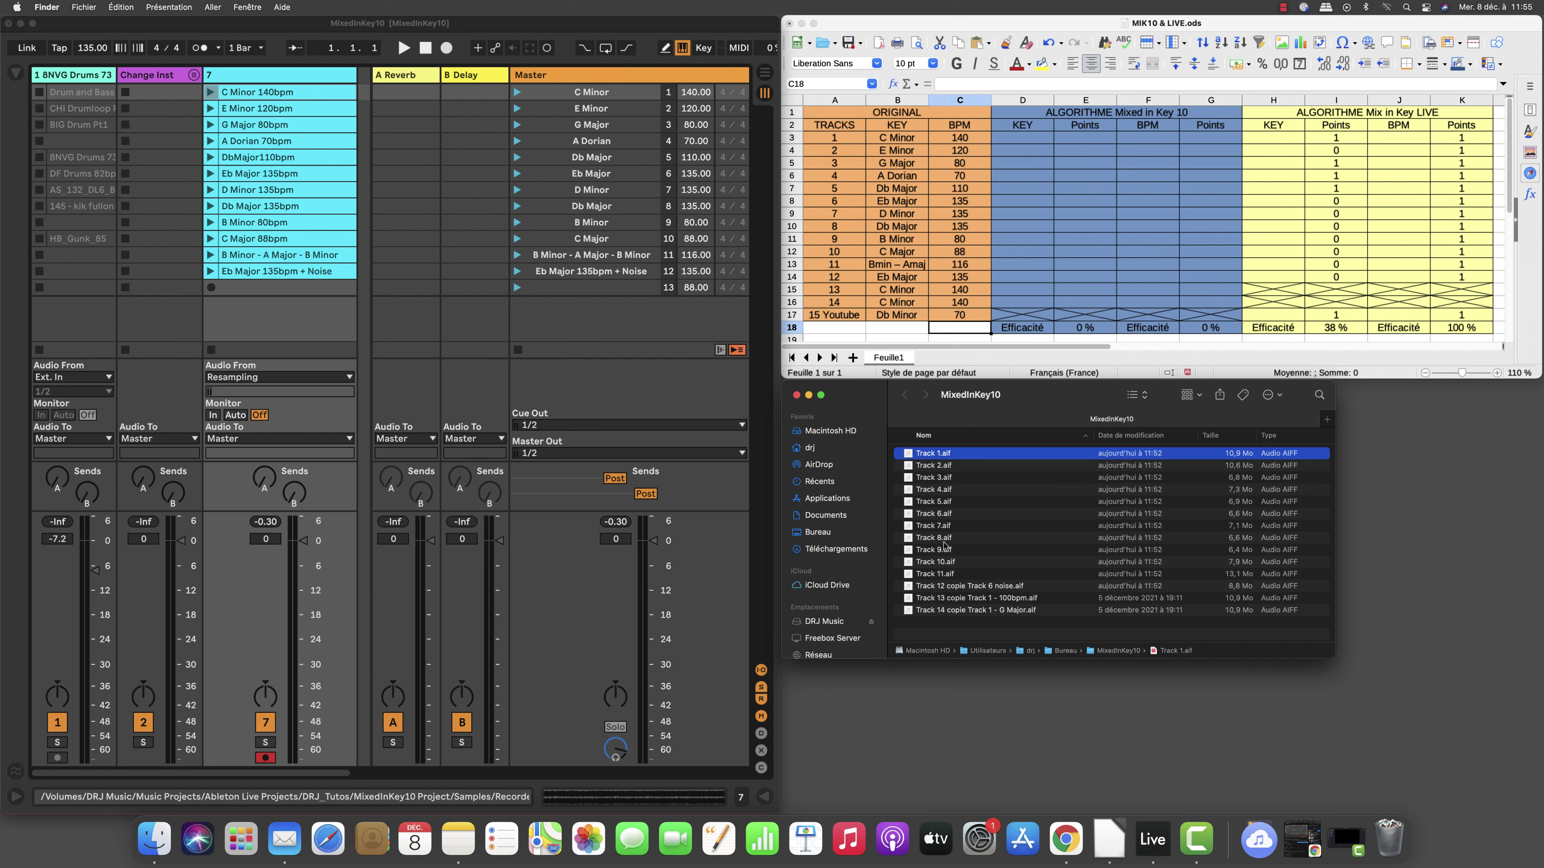
pyautogui.click(989, 601)
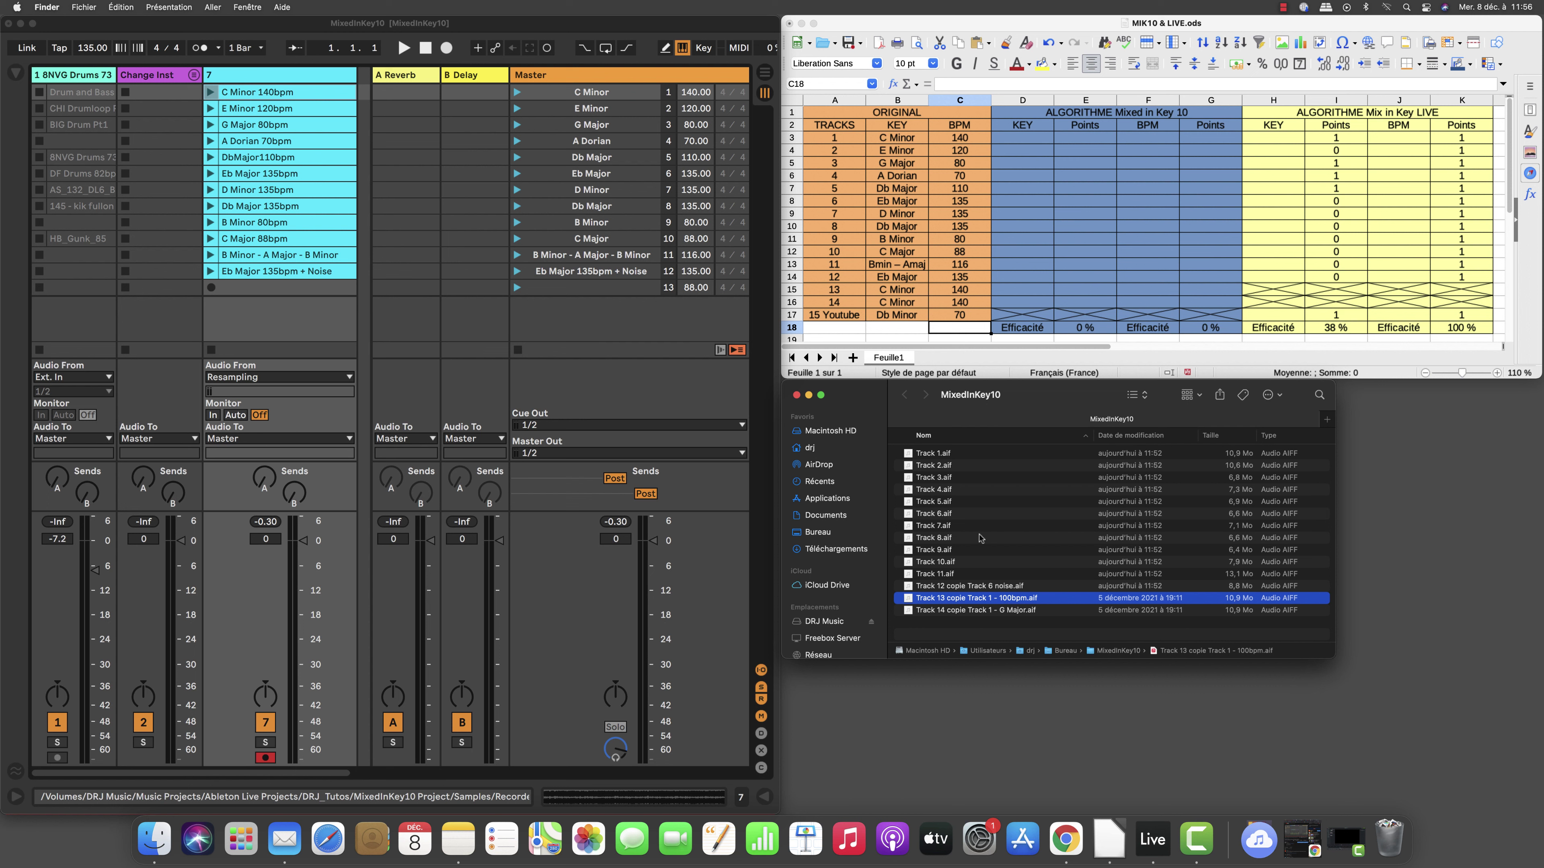
pyautogui.click(964, 610)
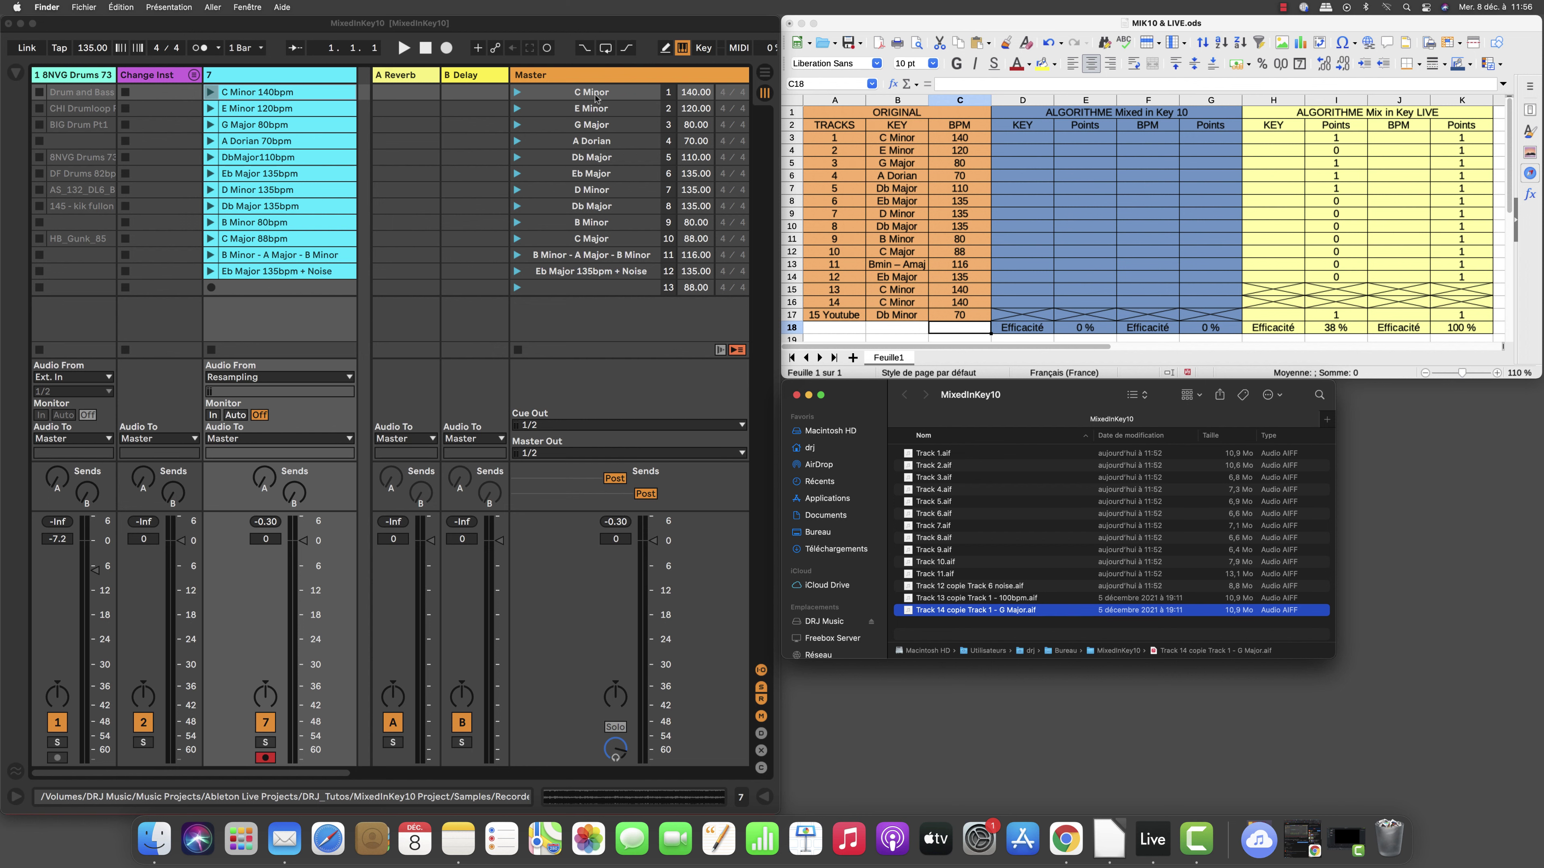
pyautogui.click(1001, 633)
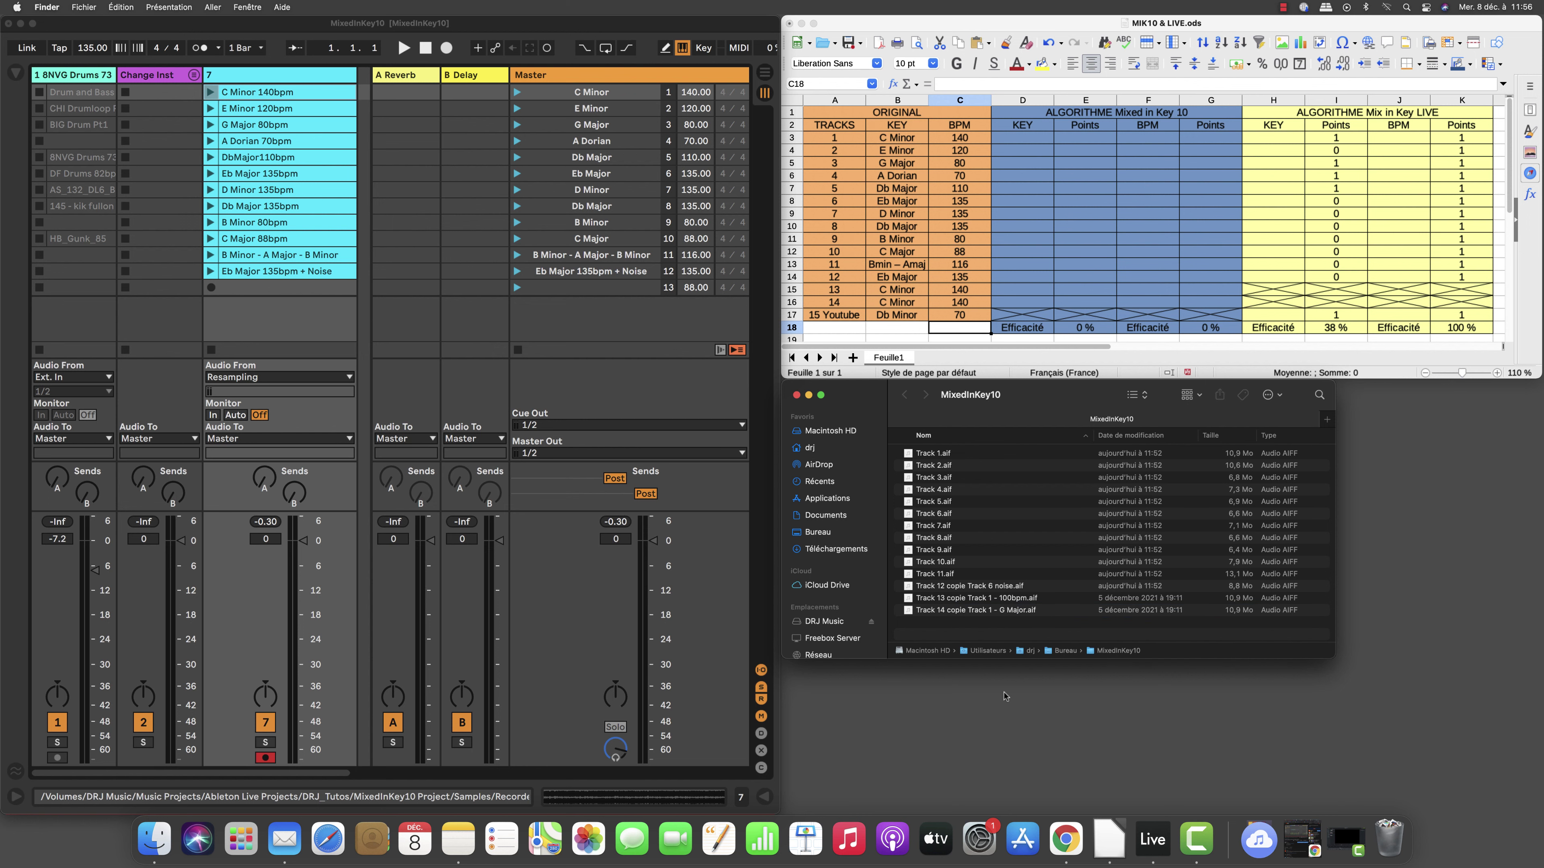
# - Launch Mixed In Key 10 from the Applications folder and load all the AIFF tracks of the MixedInKey10 folder for analysis
pyautogui.click(1258, 839)
pyautogui.scroll(-10, 956, 675)
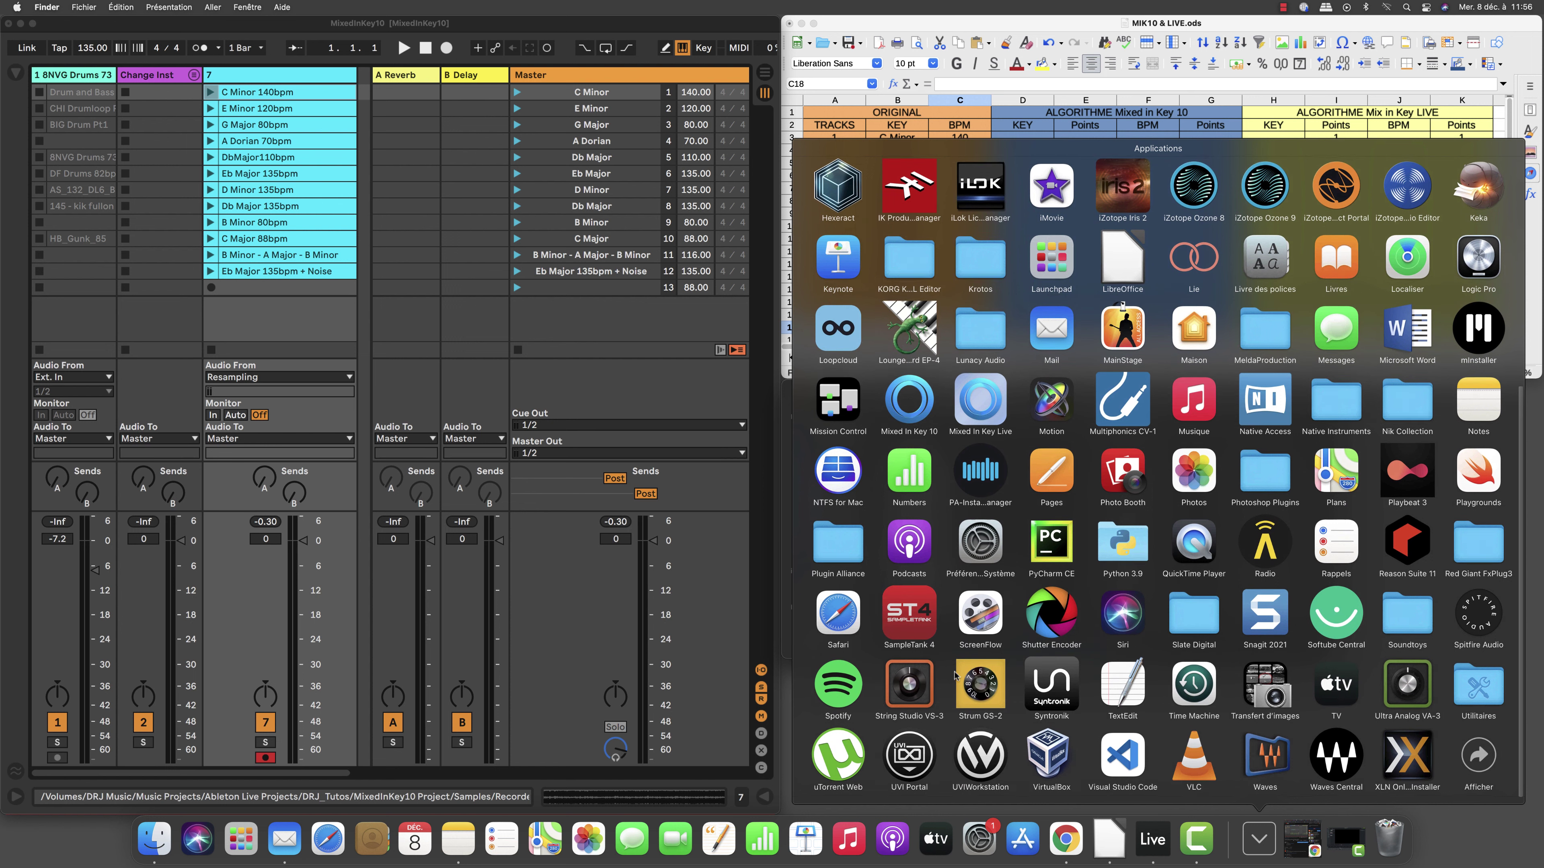
pyautogui.click(907, 392)
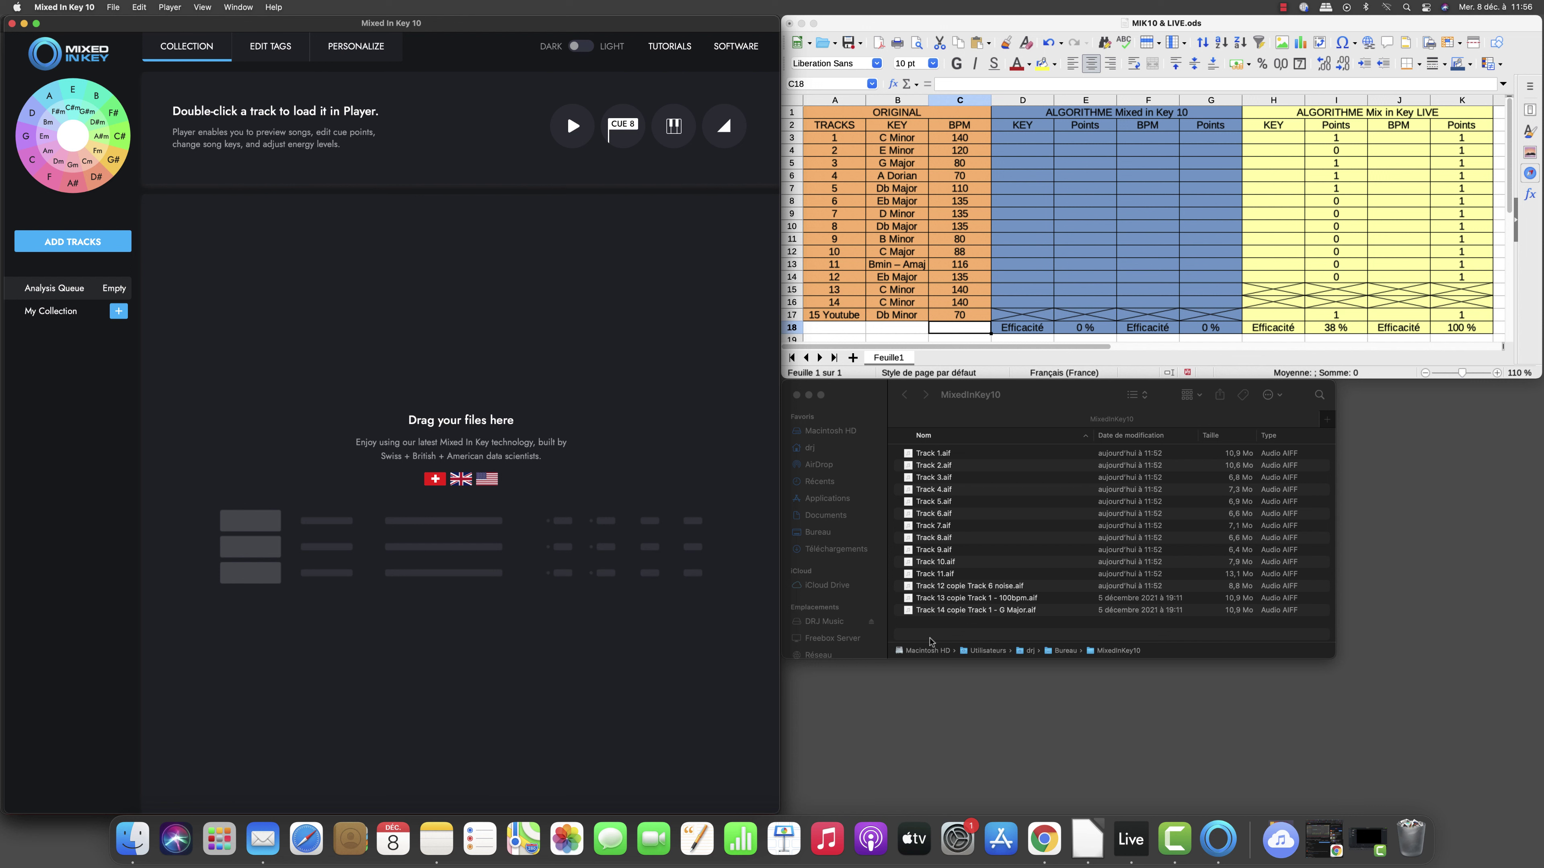
pyautogui.moveTo(930, 642); pyautogui.dragTo(436, 398)
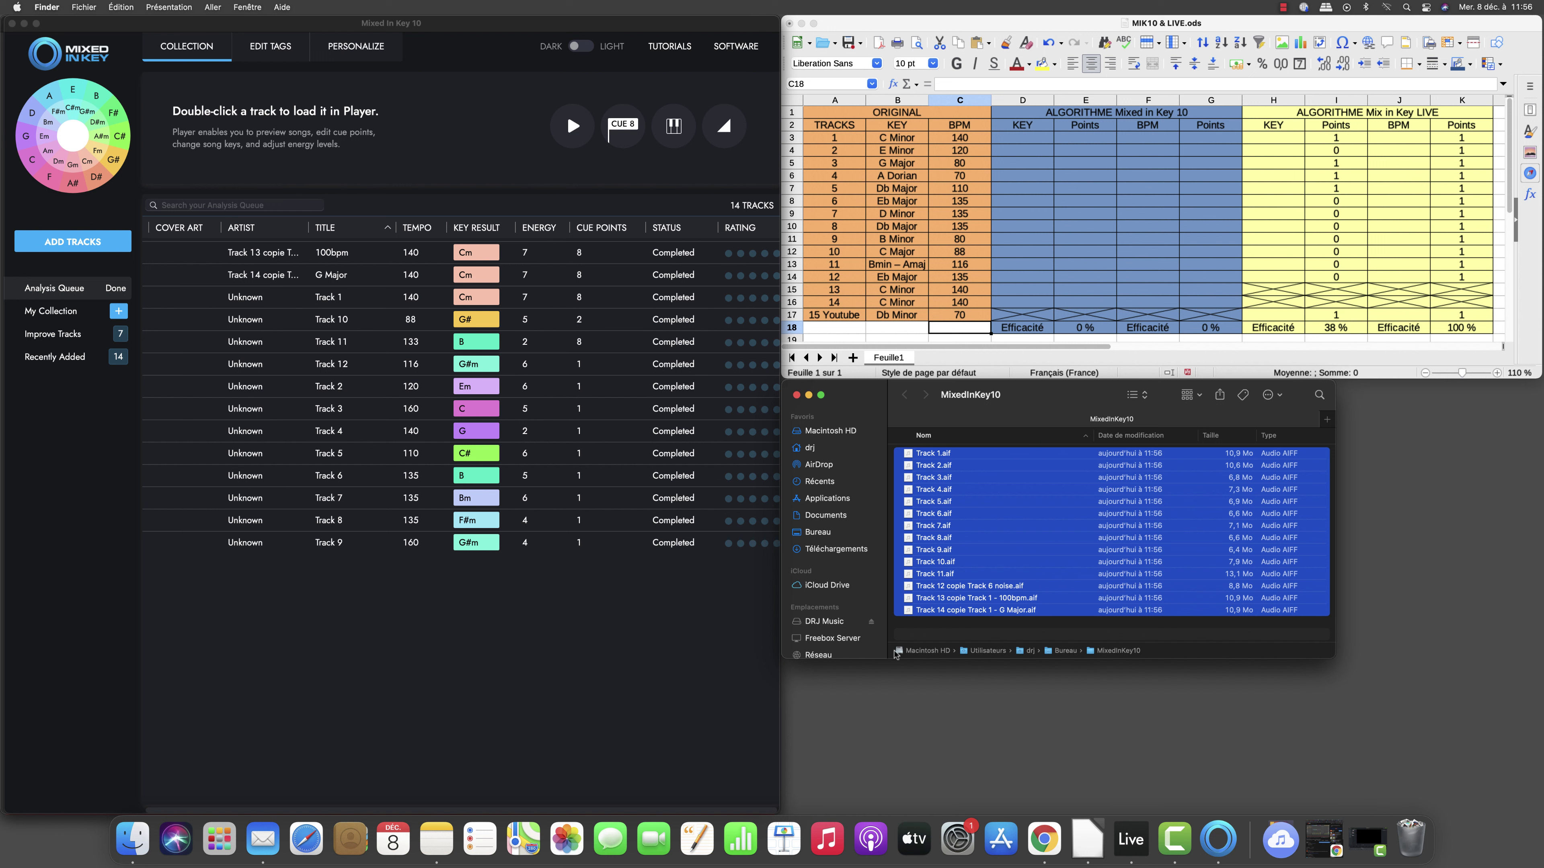
pyautogui.click(923, 631)
pyautogui.click(643, 657)
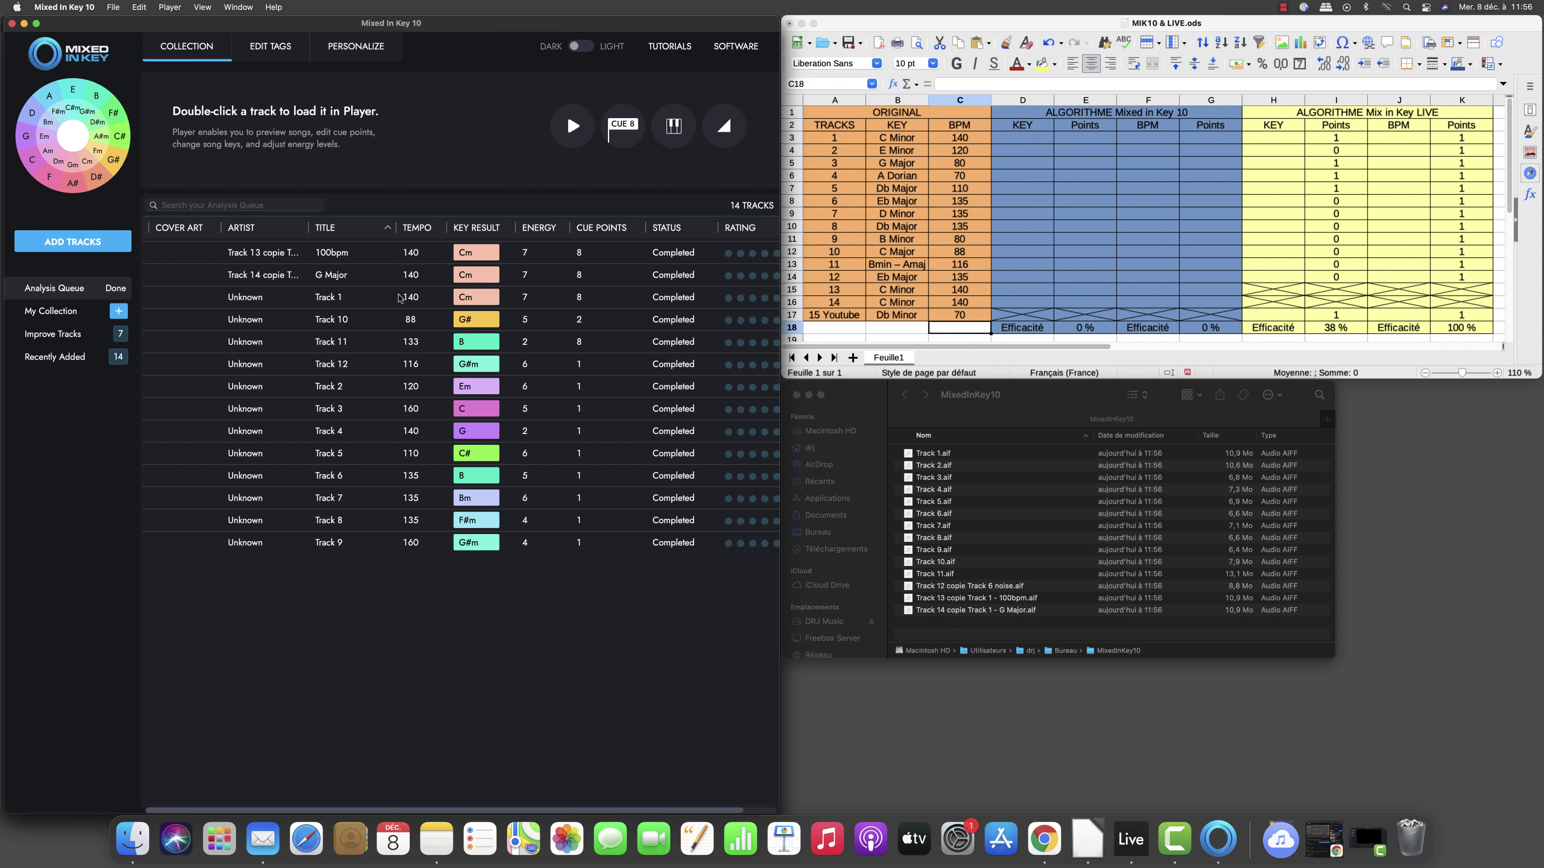
pyautogui.click(388, 227)
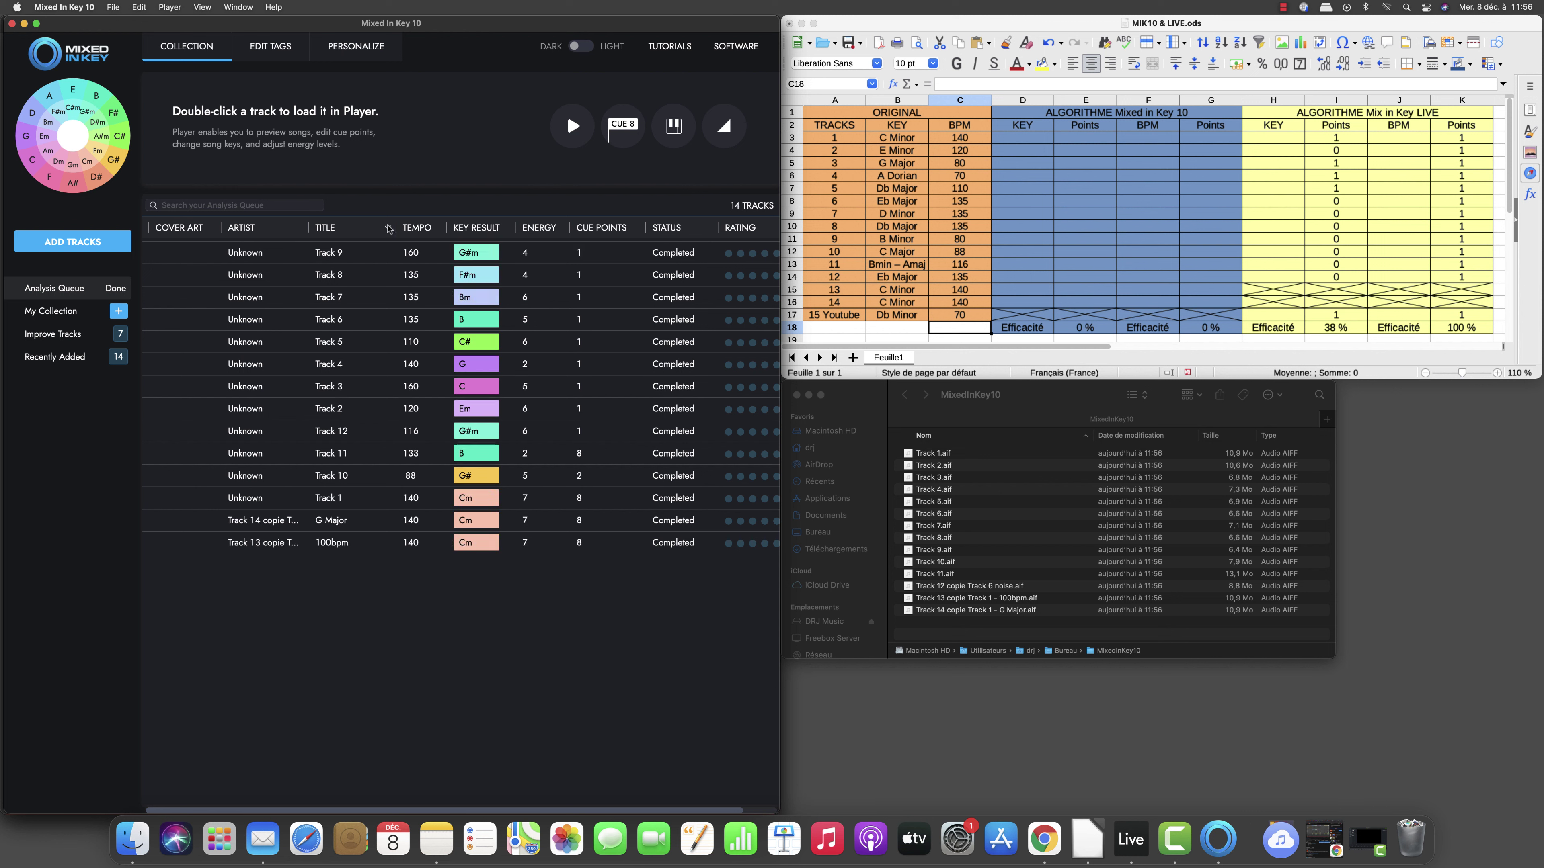
pyautogui.click(388, 227)
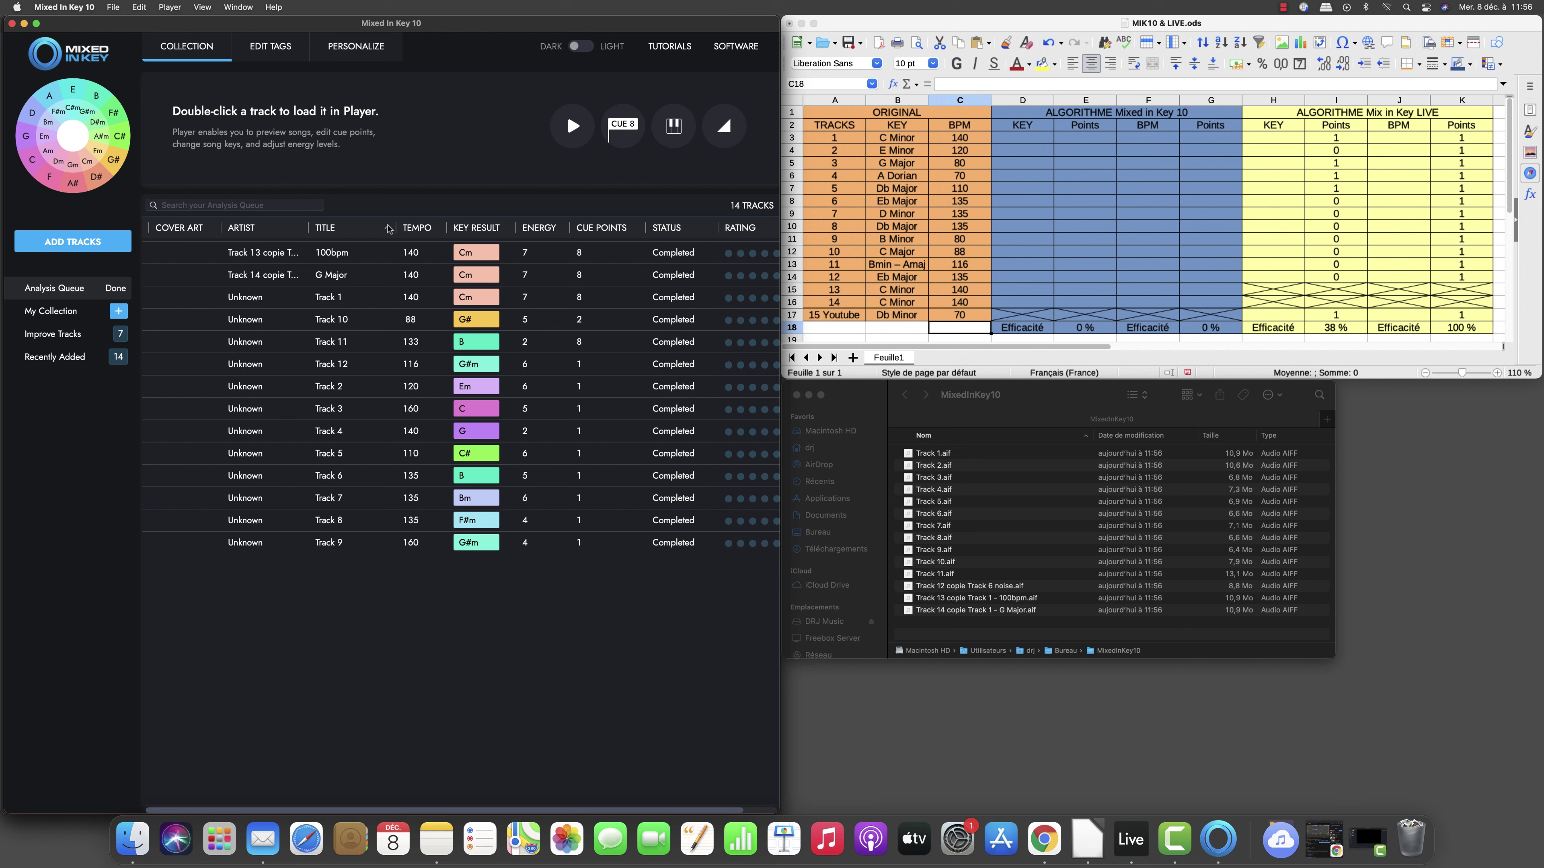
# - Check track 1's analysis and give it 1 BPM Point and 1 key Point in the Mixed in Key 10 section
pyautogui.click(328, 302)
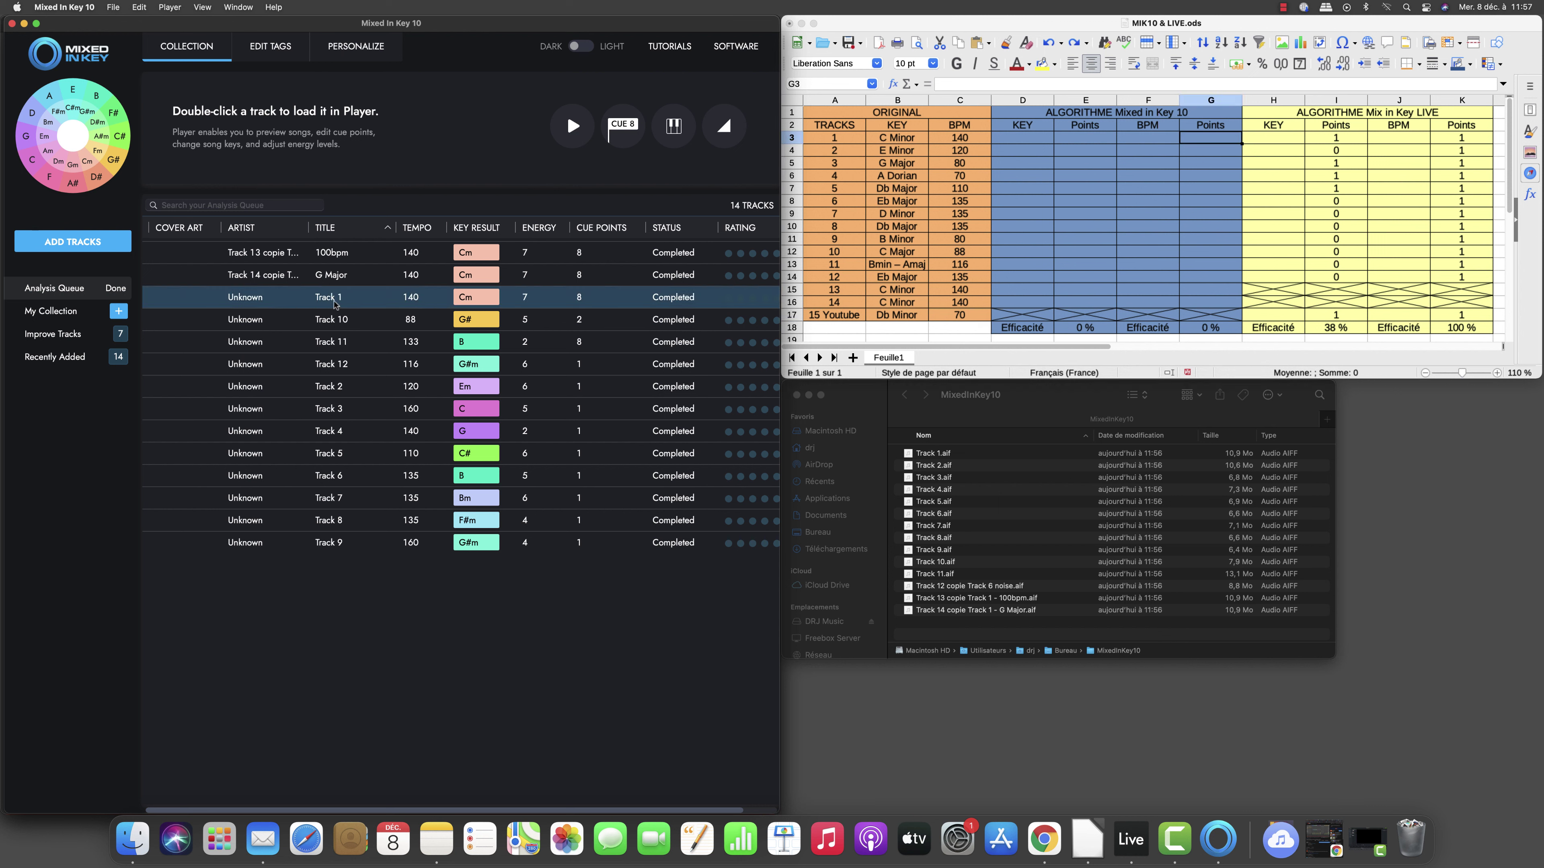
pyautogui.click(1208, 145)
pyautogui.write('1')
pyautogui.press('Left')
pyautogui.press('Left')
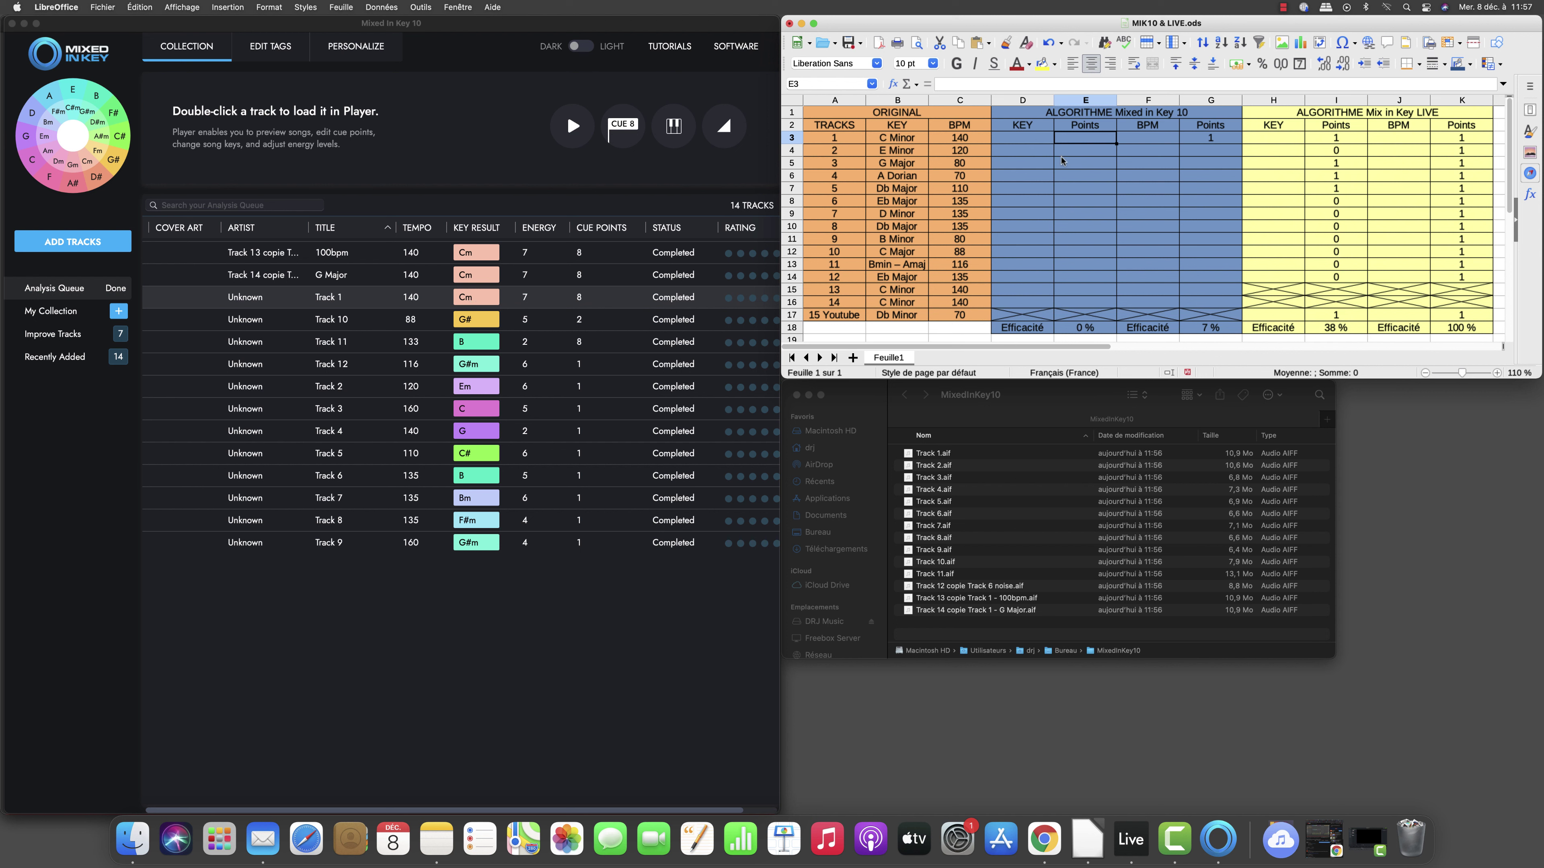
pyautogui.write('1')
pyautogui.press('Return')
# - Check track 2's analysis and give it 1 BPM Point and 1 key Point in the Mixed in Key 10 section
pyautogui.click(327, 390)
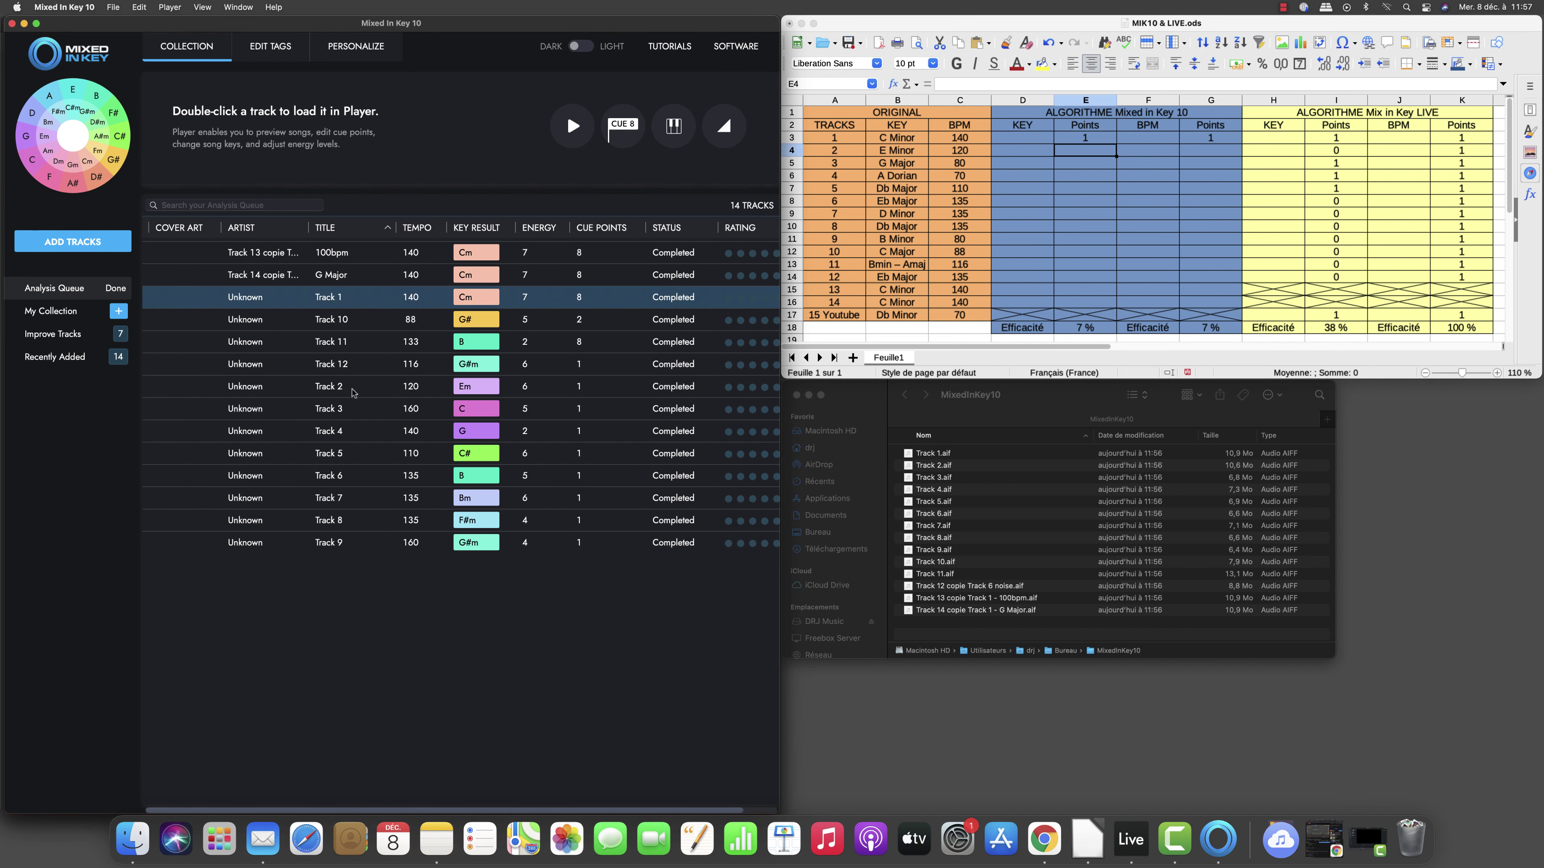
pyautogui.click(327, 388)
pyautogui.click(1196, 157)
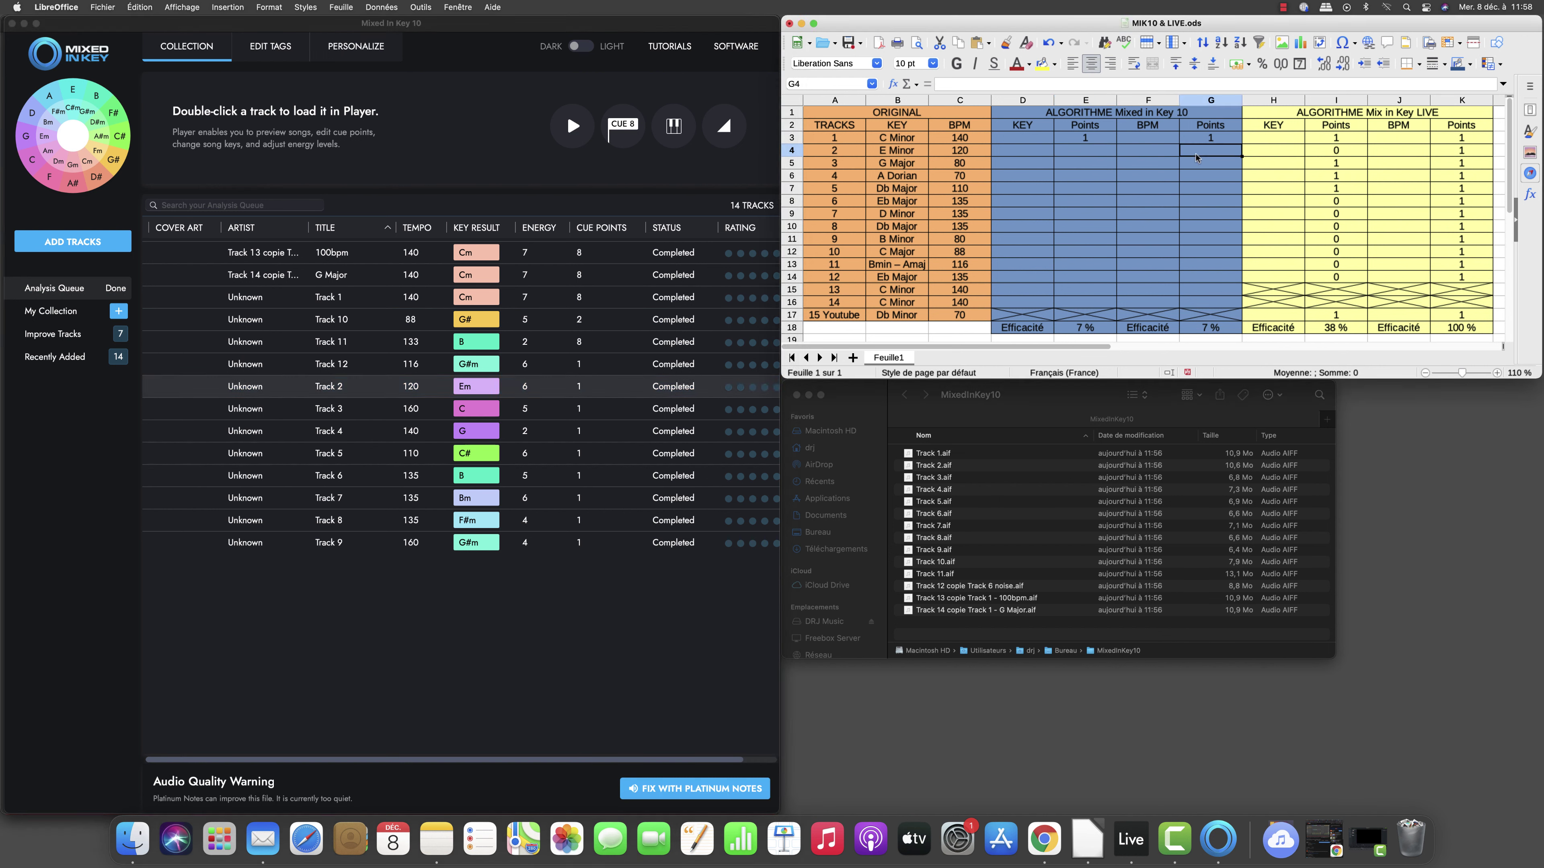
pyautogui.write('1')
pyautogui.press('Left')
pyautogui.press('Left')
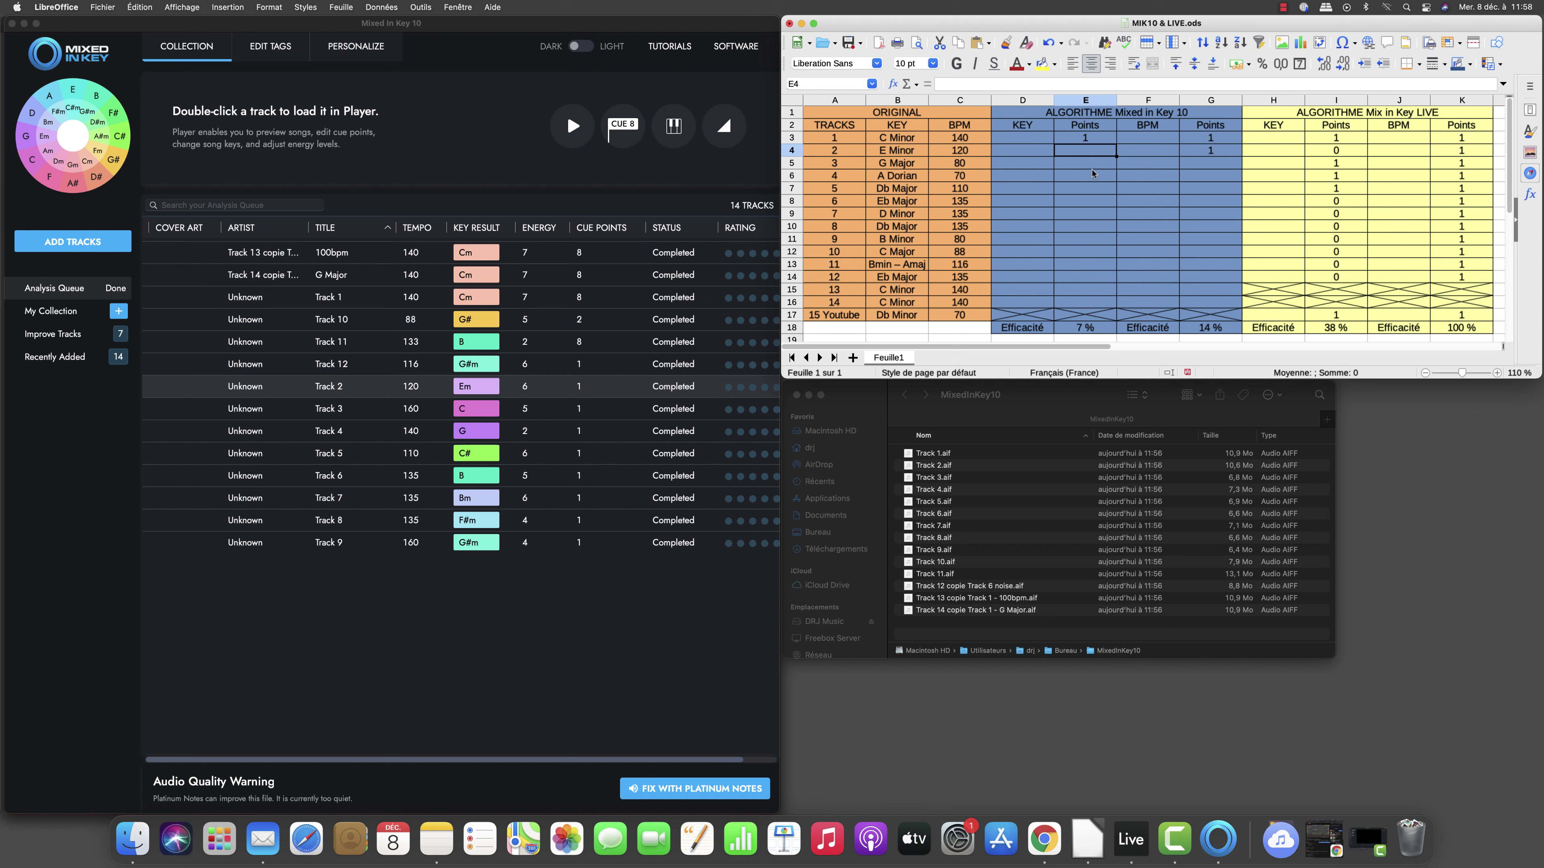
pyautogui.write('1')
pyautogui.press('Return')
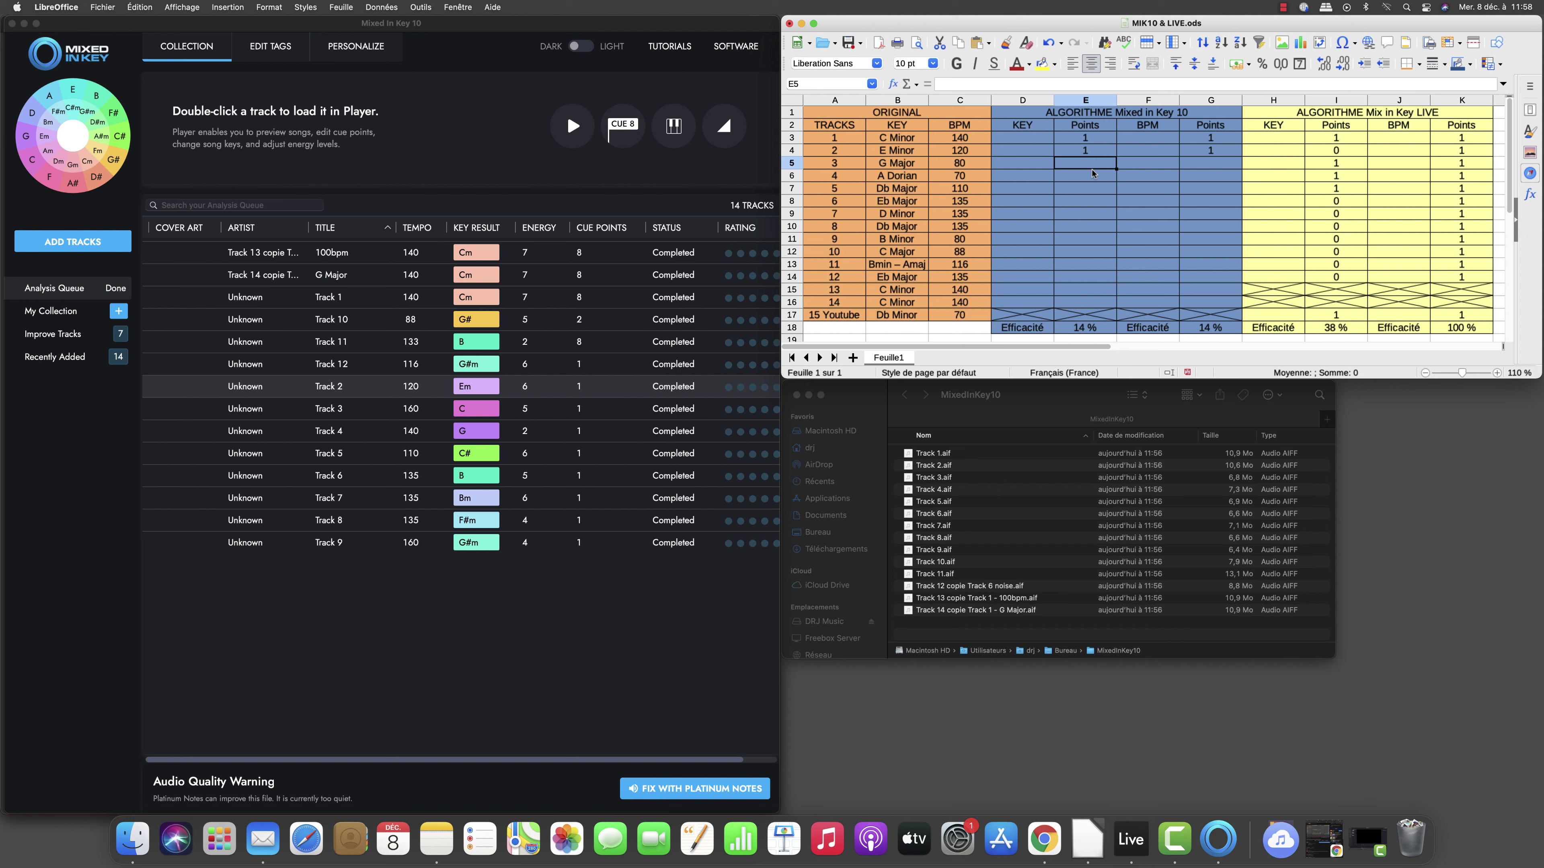
# - Check track 3's analysis and give it 1 BPM Point and 0 key Points in the Mixed in Key 10 section
pyautogui.click(319, 417)
pyautogui.click(332, 414)
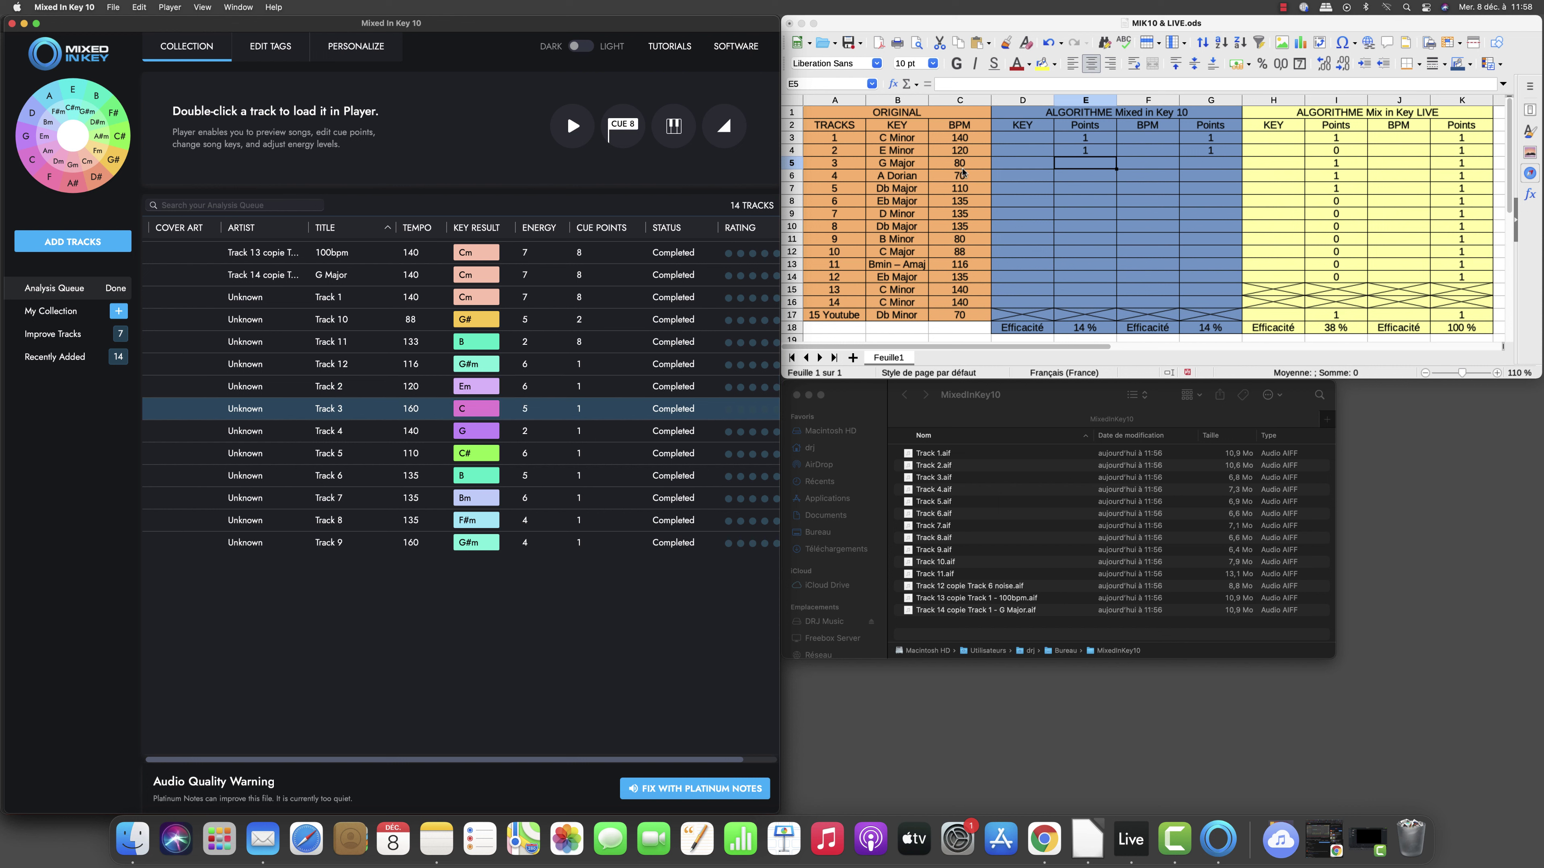
pyautogui.click(1195, 164)
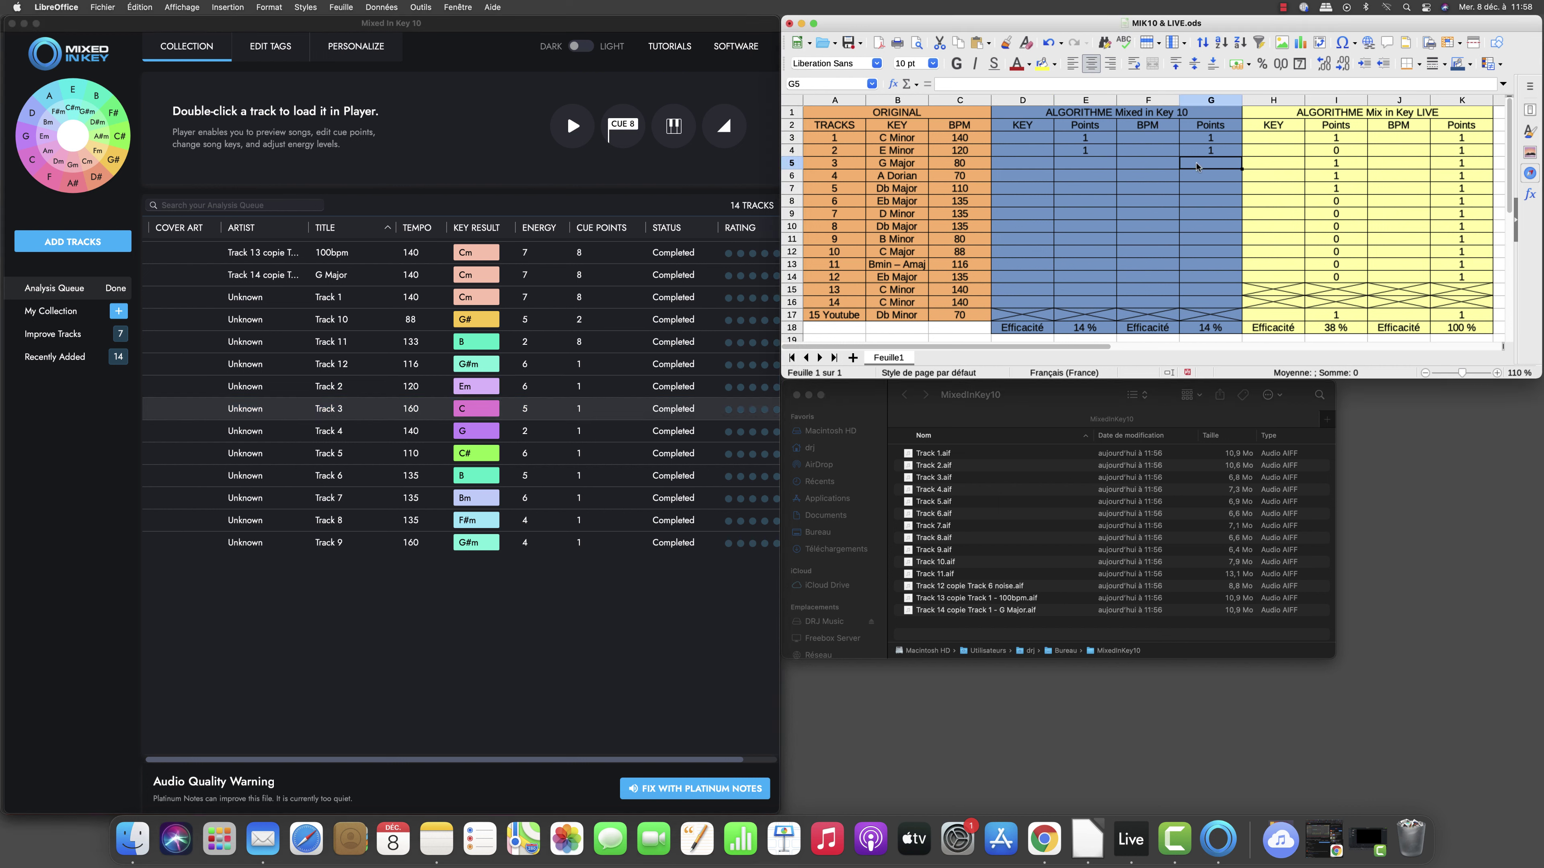
pyautogui.write('1')
pyautogui.press('Left')
pyautogui.press('Left')
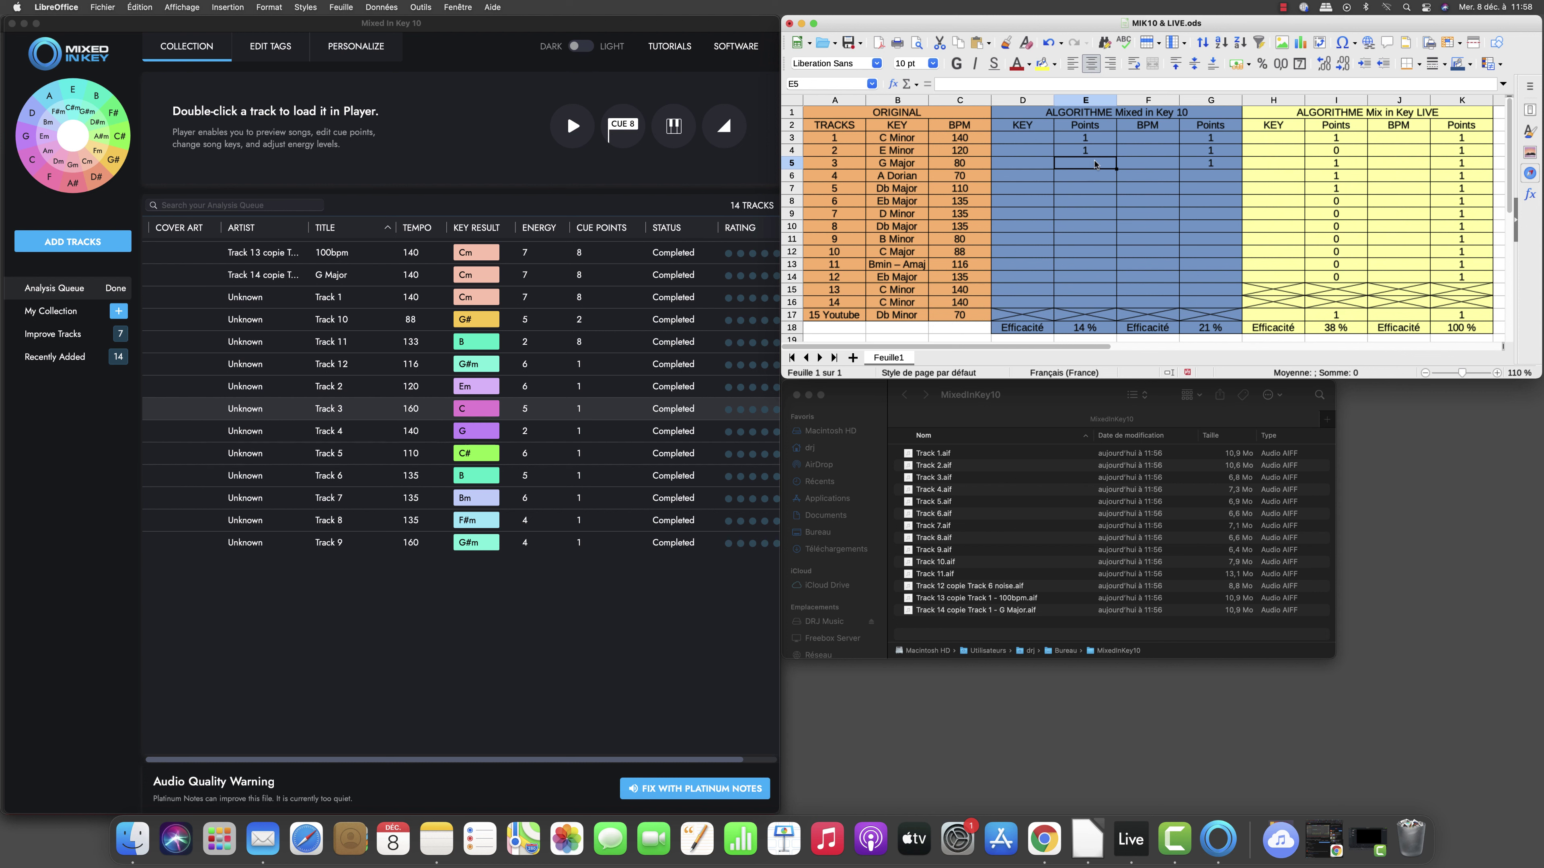
pyautogui.write('0')
pyautogui.press('Return')
# - Check track 4's analysis and give it 1 key Point and 1 BPM Point in the Mixed in Key 10 section
pyautogui.click(326, 434)
pyautogui.click(330, 437)
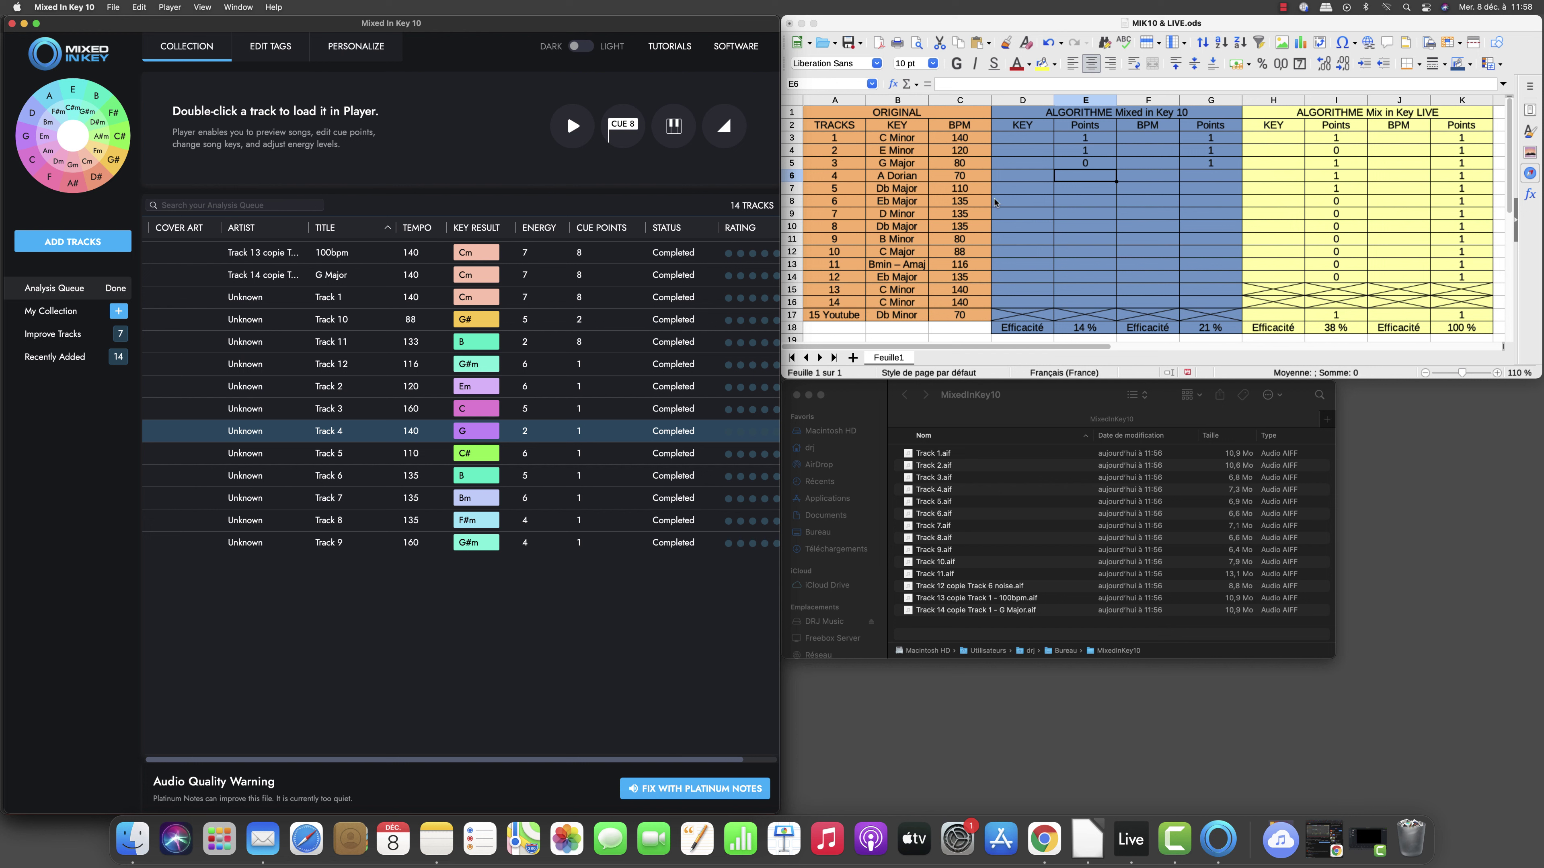
pyautogui.click(1088, 184)
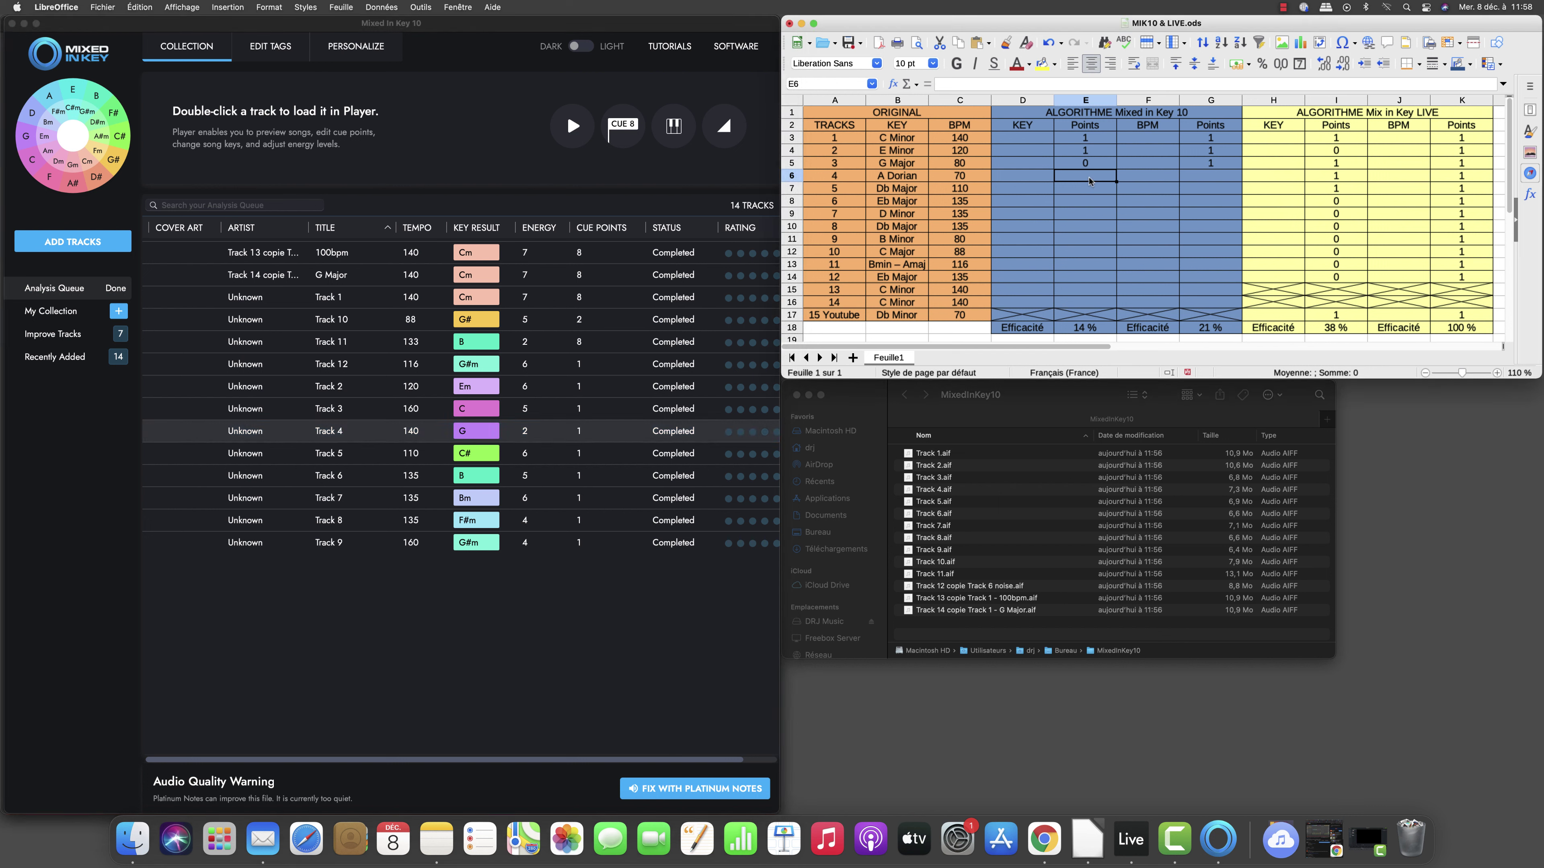
pyautogui.write('1')
pyautogui.press('Tab')
pyautogui.press('Tab')
pyautogui.write('1')
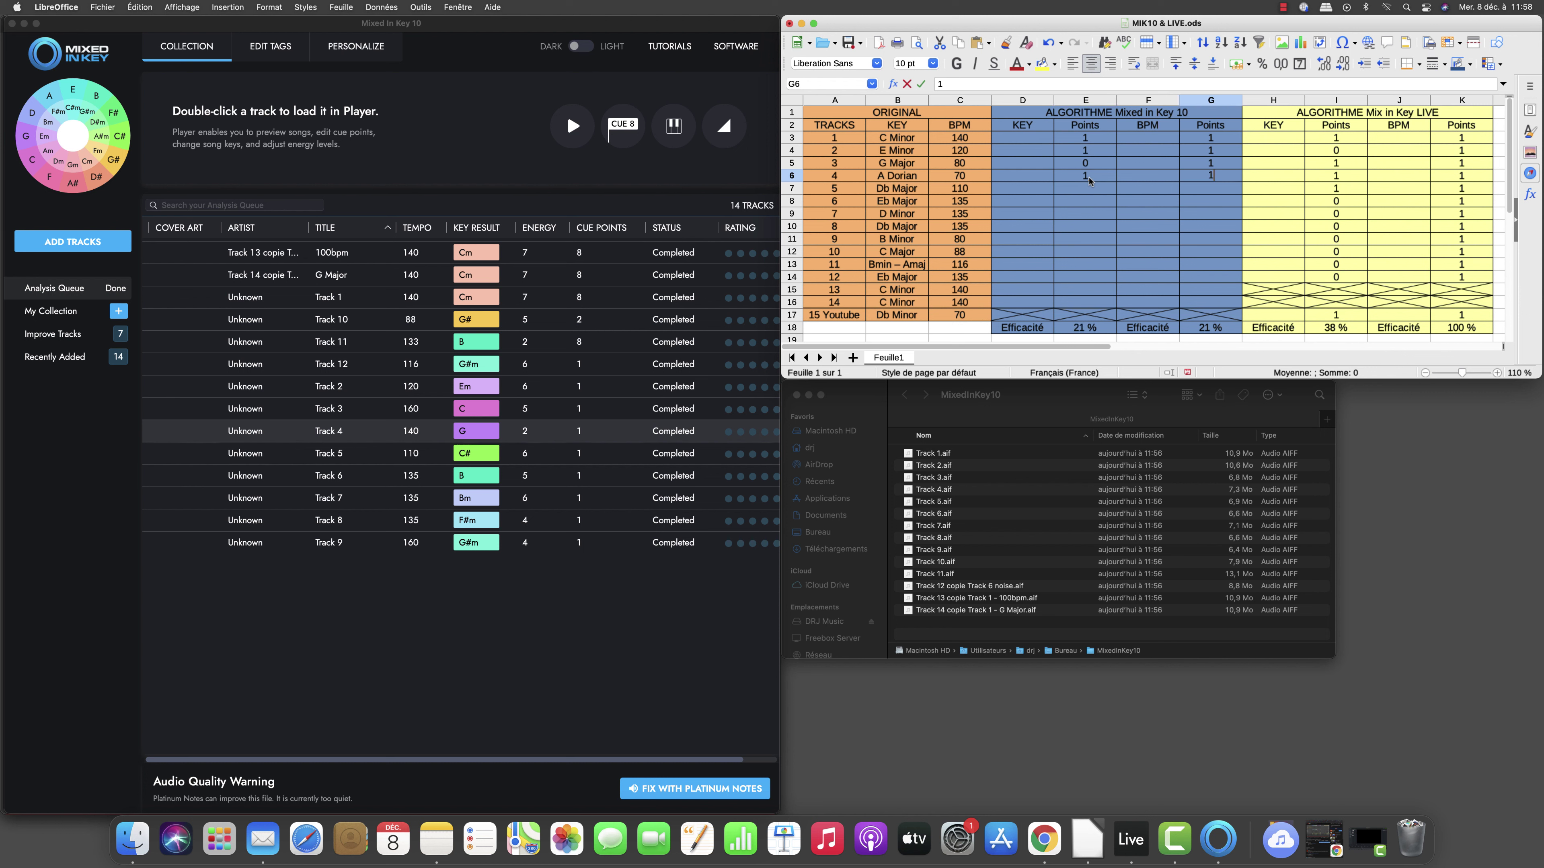
# - Check track 5's analysis and give it 1 BPM Point and 1 key Point in the Mixed in Key 10 section
pyautogui.press('Return')
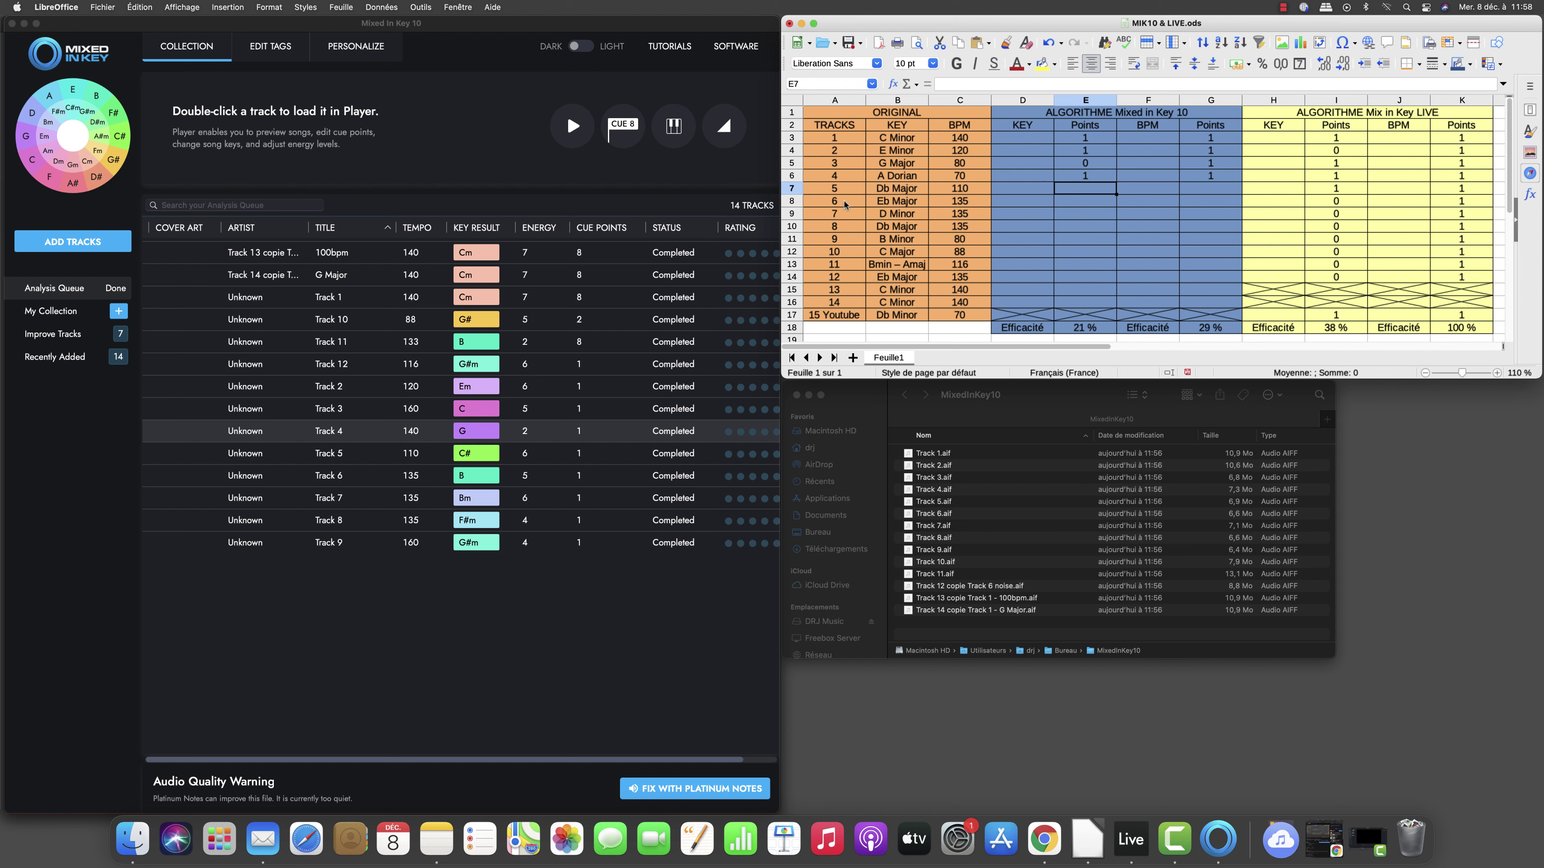
pyautogui.click(325, 460)
pyautogui.doubleClick(326, 460)
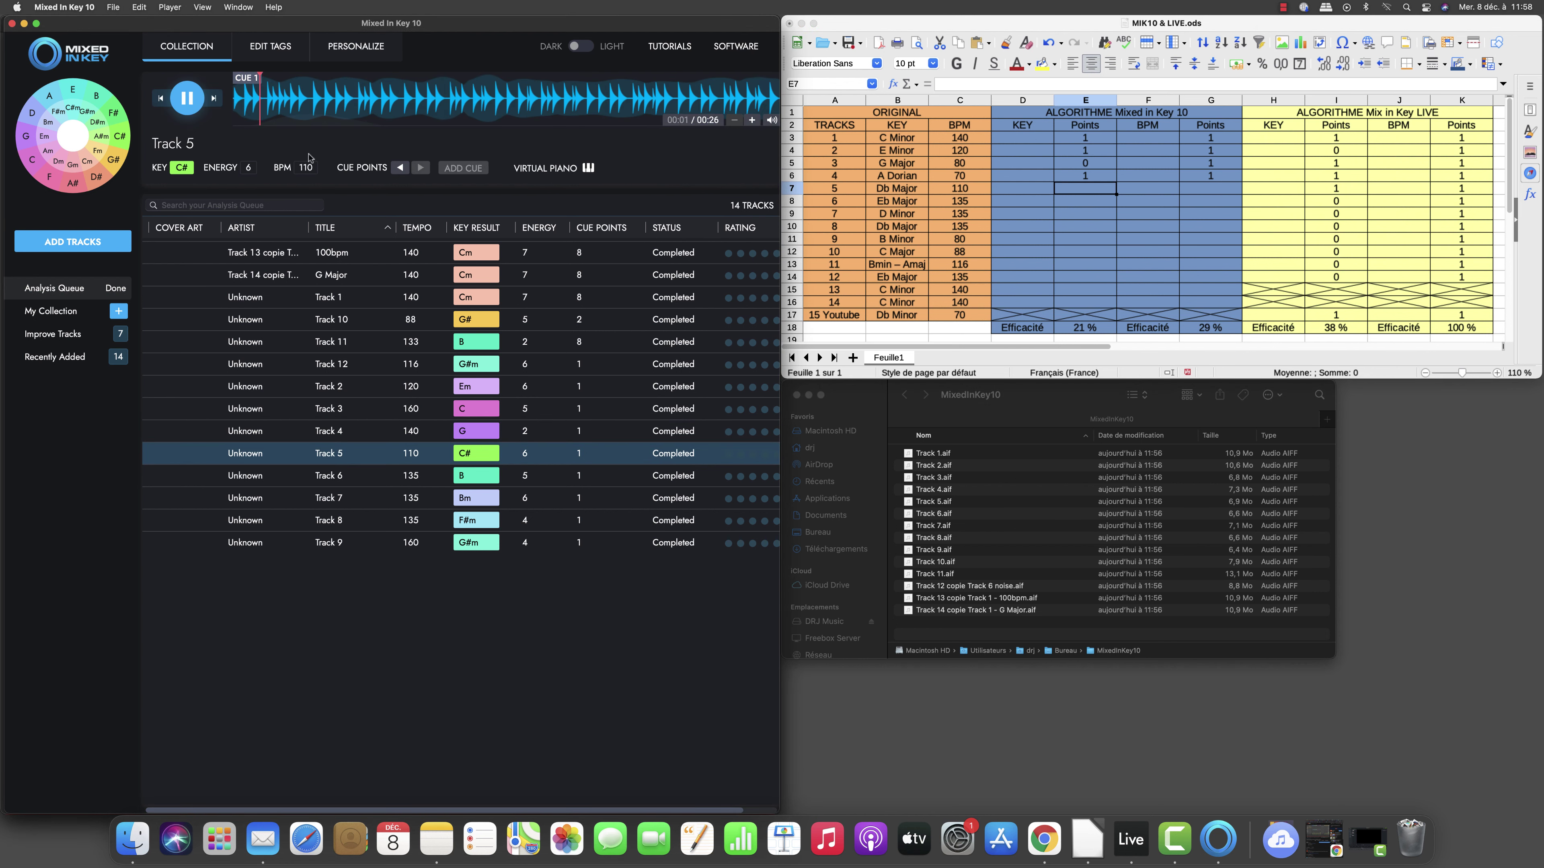
pyautogui.click(201, 105)
pyautogui.click(1212, 194)
pyautogui.write('1')
pyautogui.press('Left')
pyautogui.press('Left')
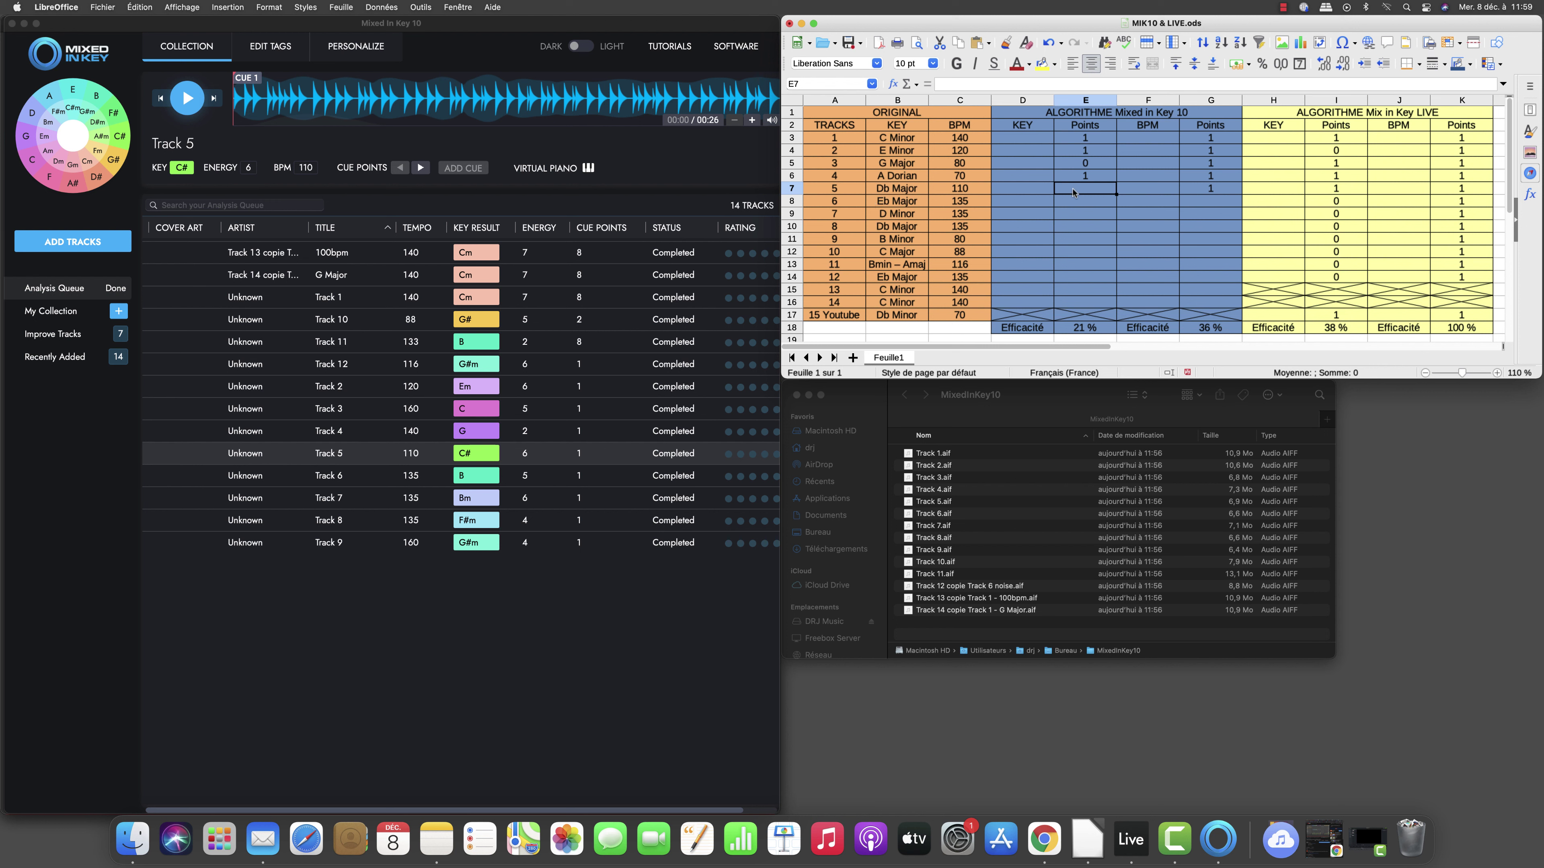
pyautogui.write('1')
pyautogui.press('Return')
# - Check track 6's analysis and give it 1 BPM Point and 0 key Points in the Mixed in Key 10 section
pyautogui.click(320, 486)
pyautogui.click(325, 482)
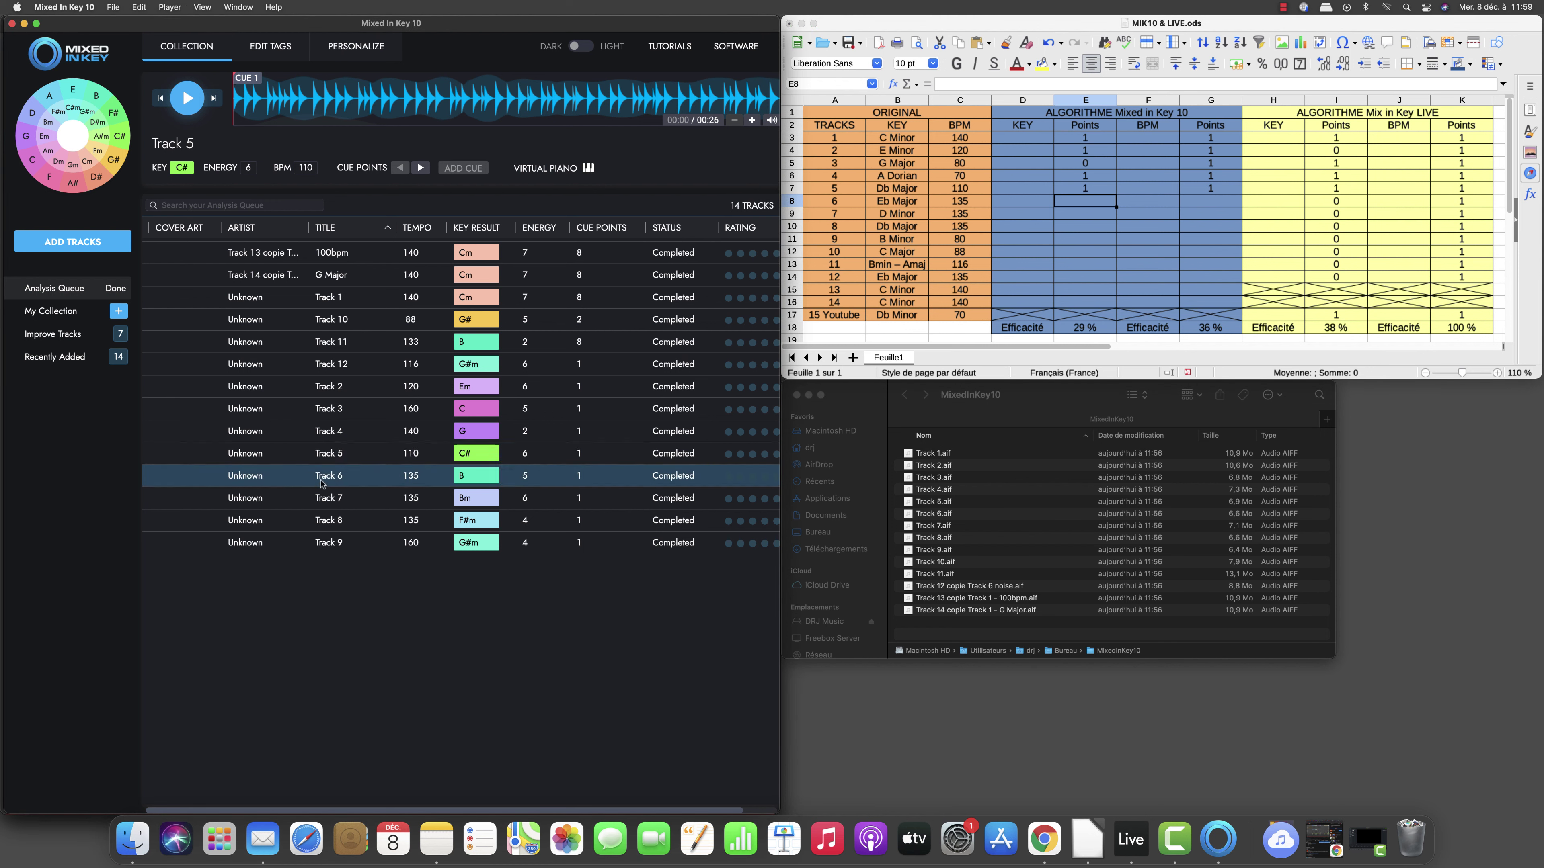
pyautogui.click(1204, 206)
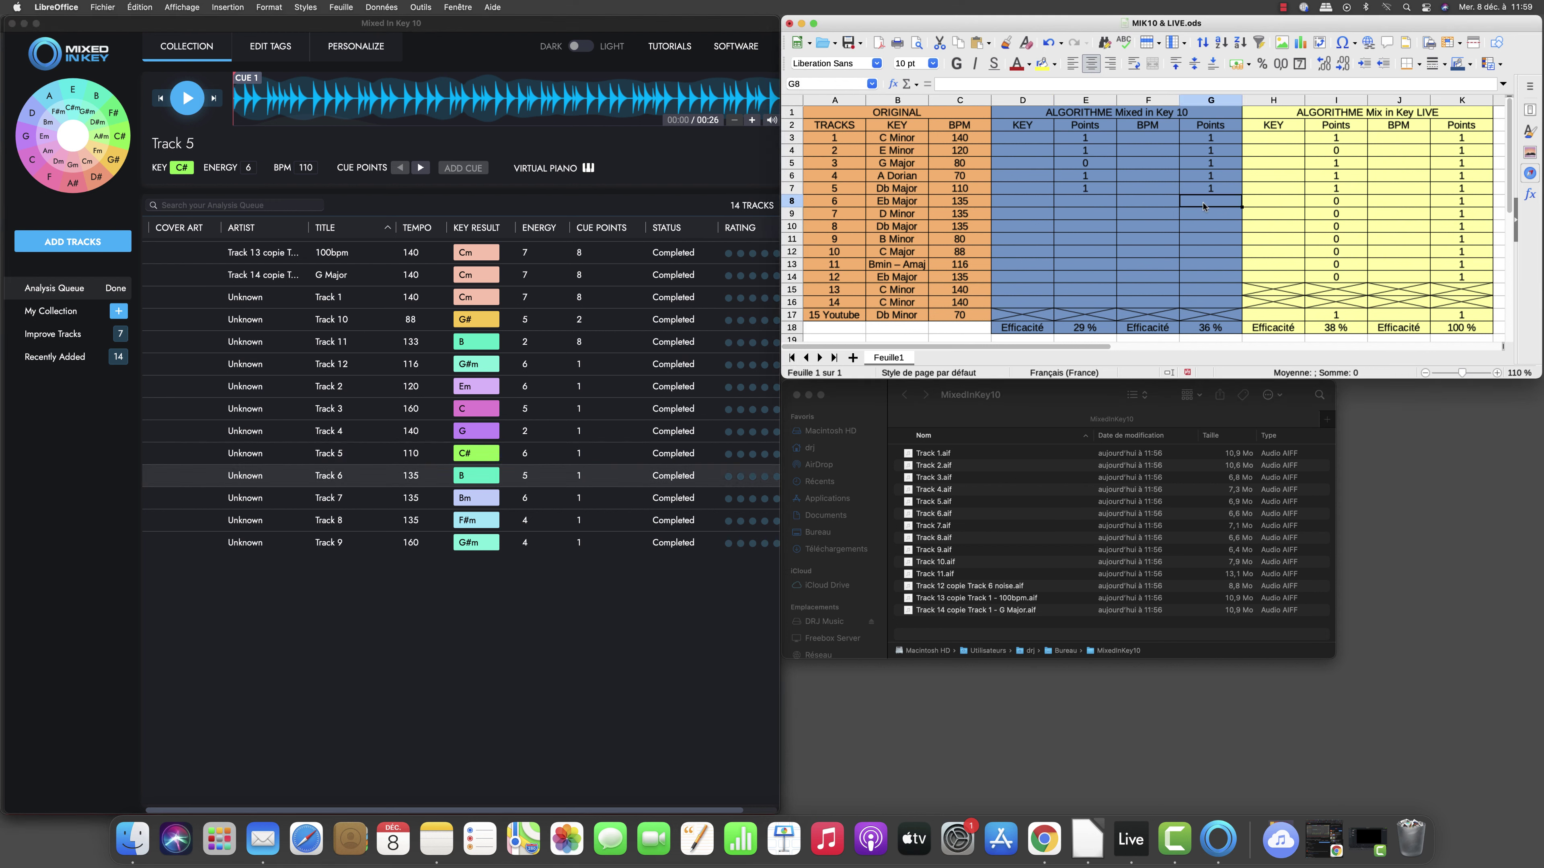
pyautogui.write('1')
pyautogui.press('Left')
pyautogui.press('Left')
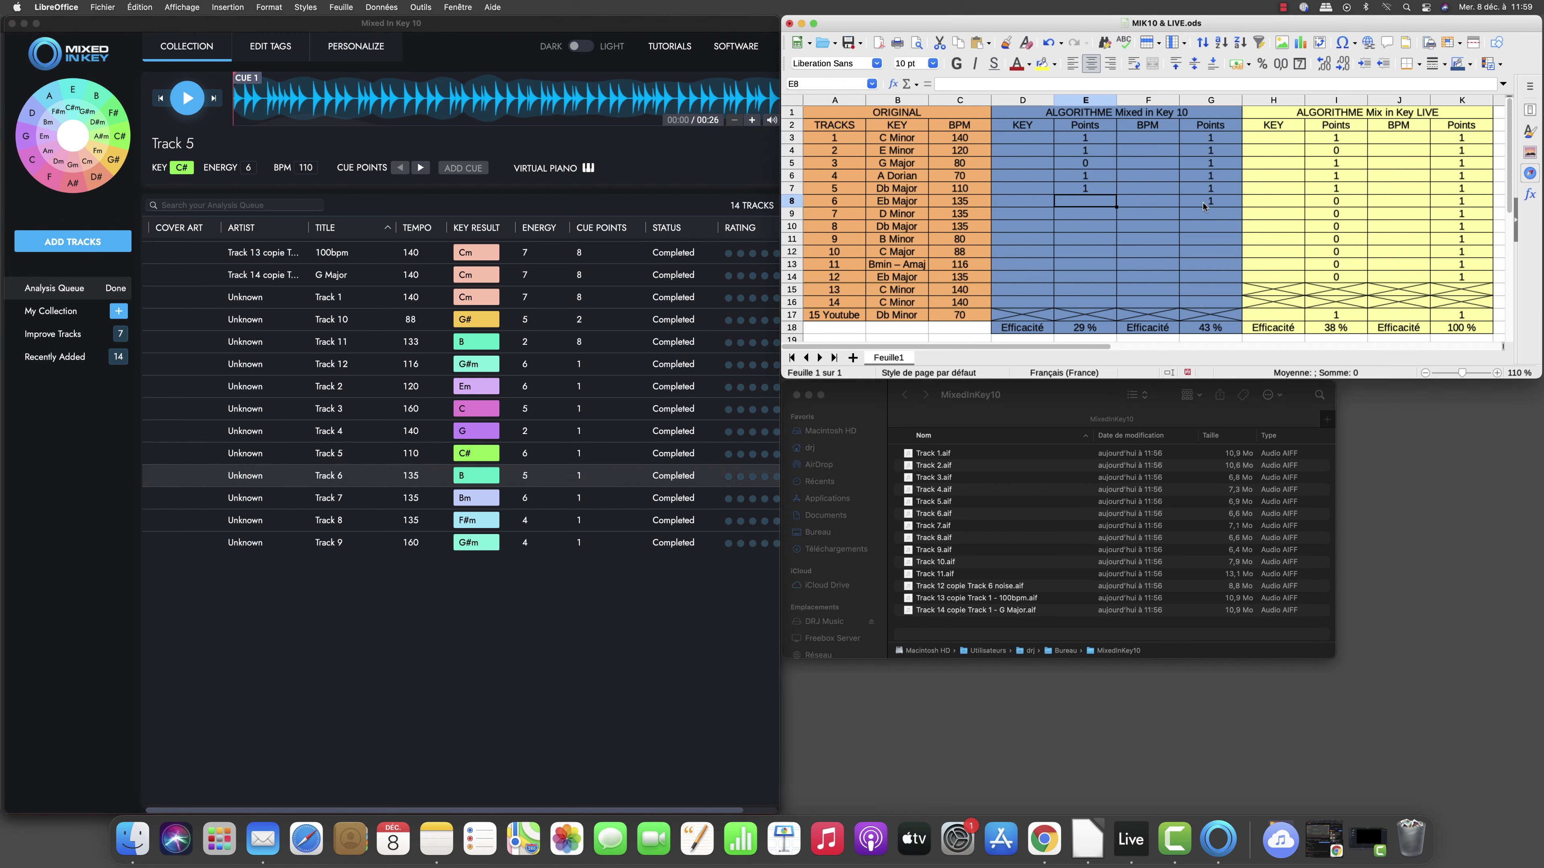
pyautogui.hscroll(3, 917, 214)
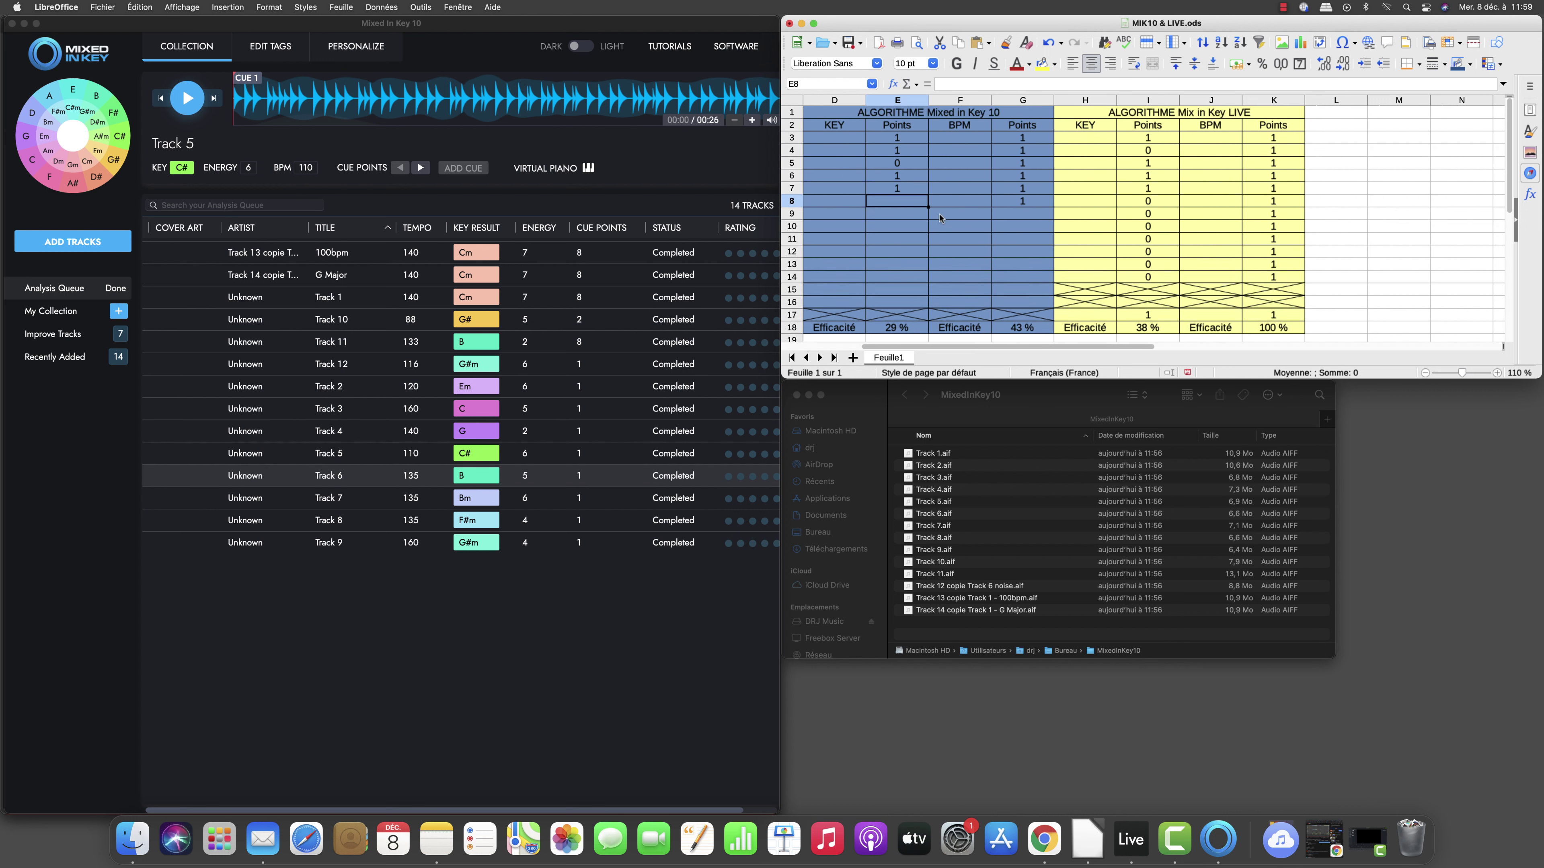
pyautogui.hscroll(-3, 940, 218)
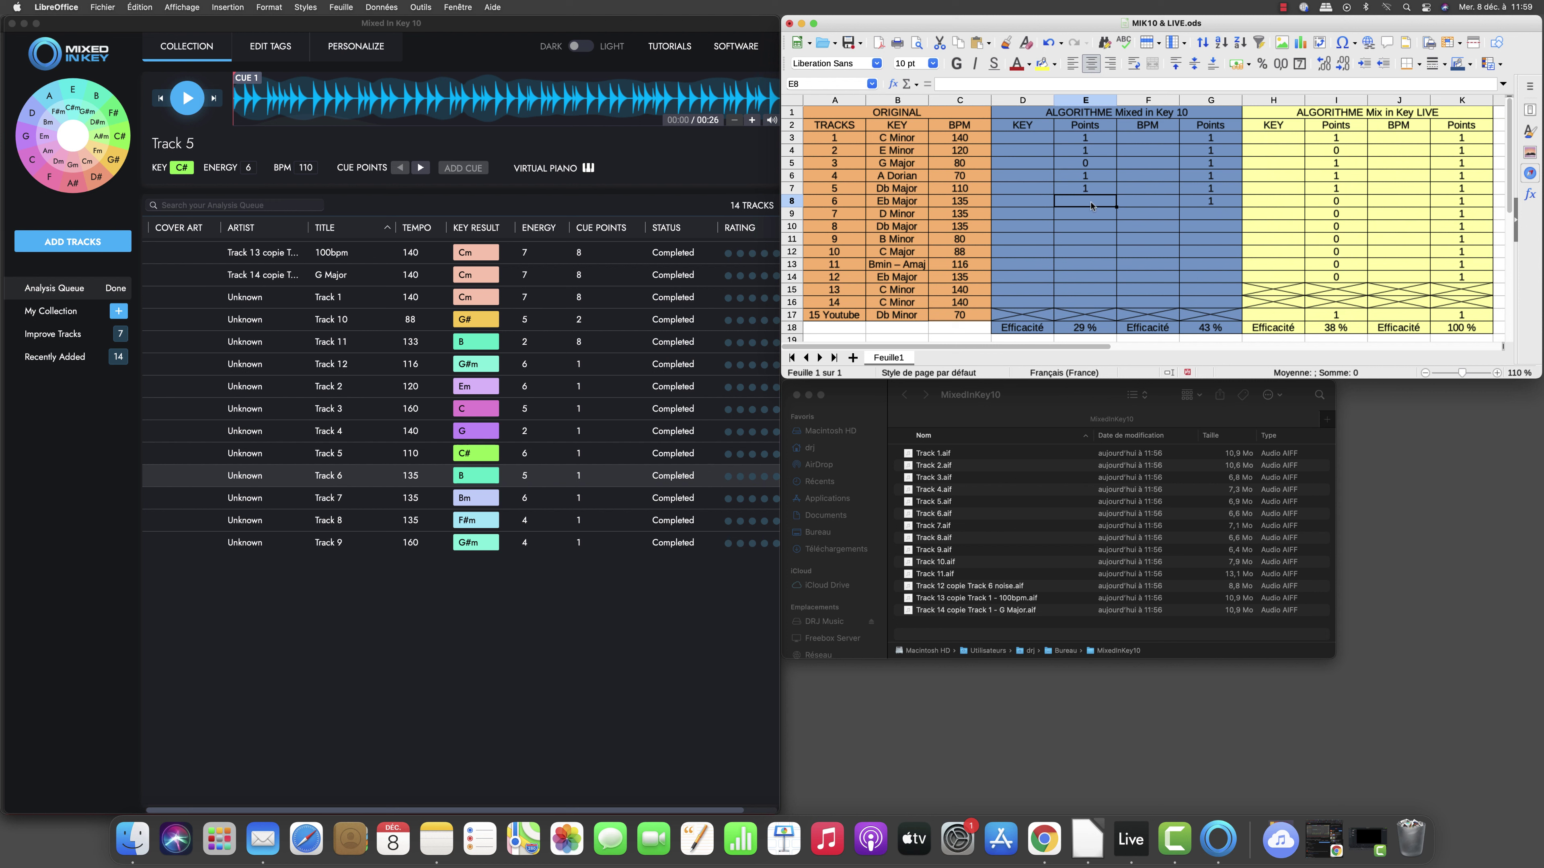
pyautogui.write('0')
pyautogui.press('Return')
# - Check track 7's analysis and give it 0 key Points and 1 BPM Point in the Mixed in Key 10 section
pyautogui.click(328, 502)
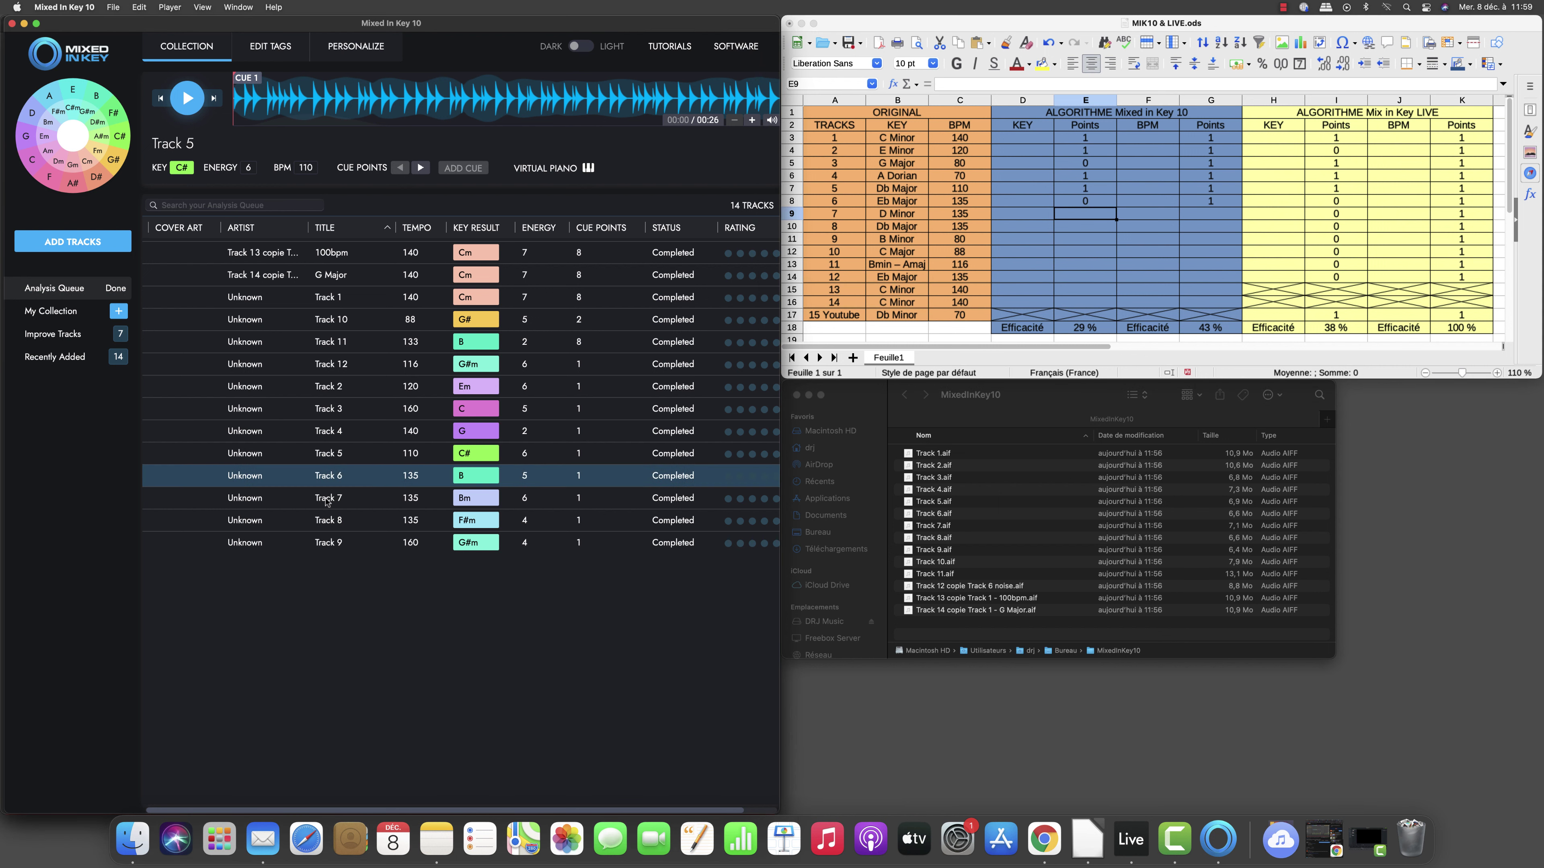
pyautogui.click(352, 506)
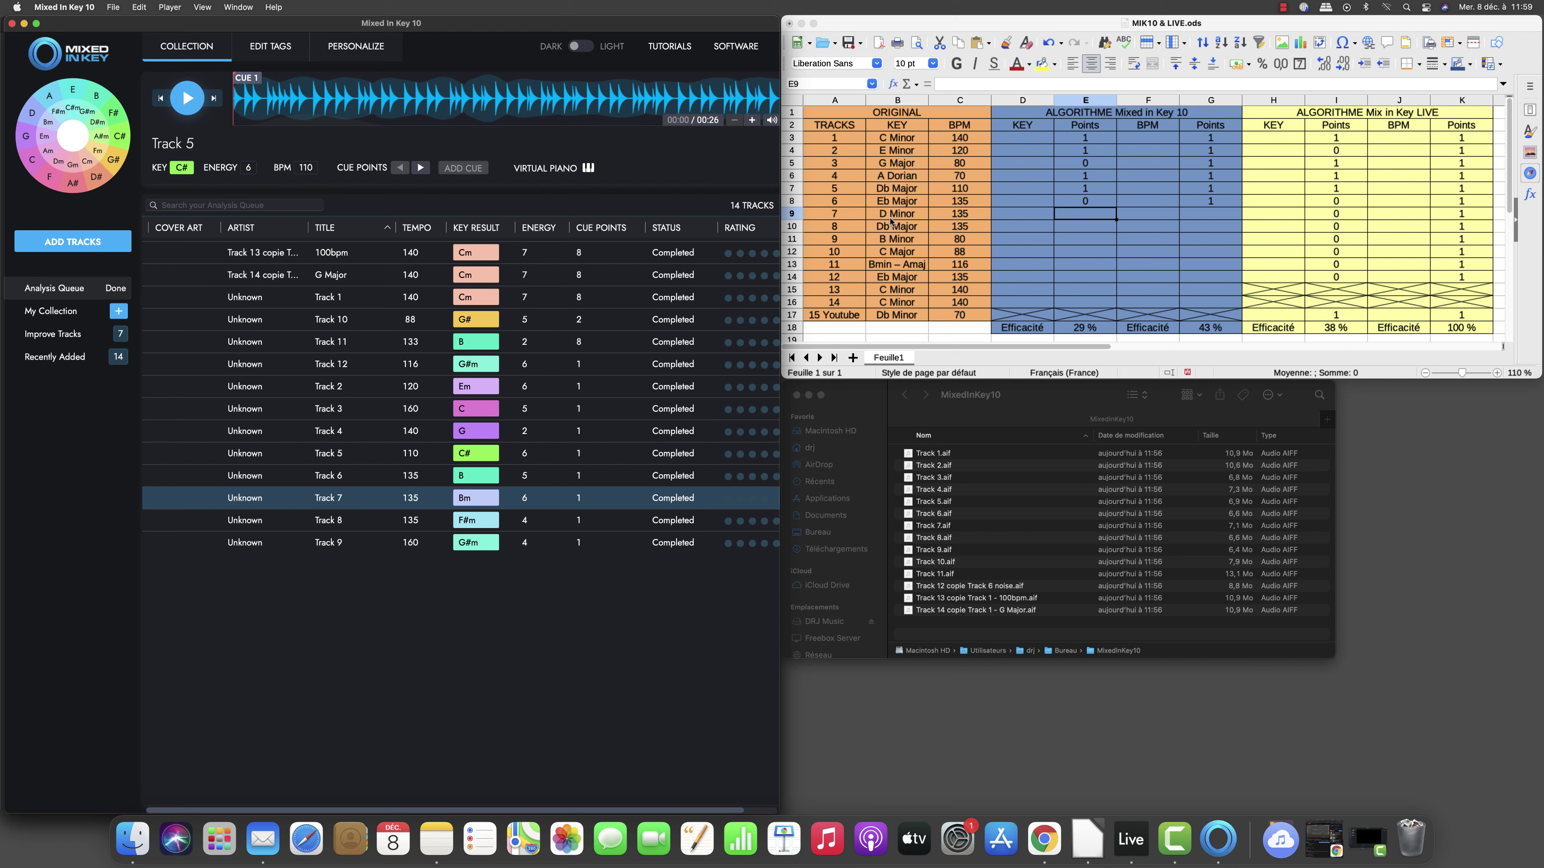
pyautogui.click(1075, 215)
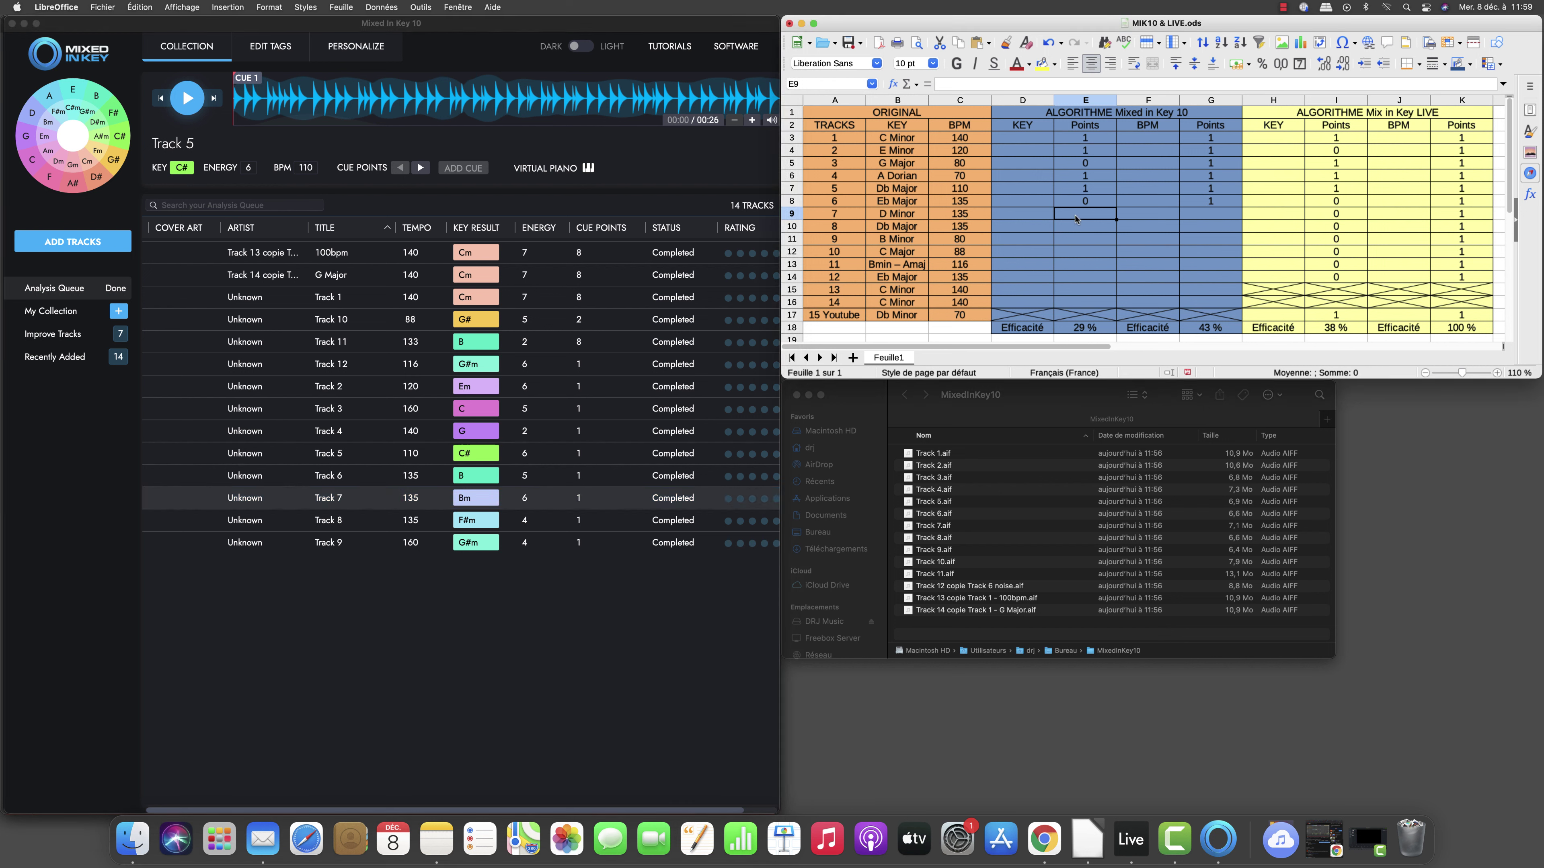
pyautogui.write('0')
pyautogui.press('Tab')
pyautogui.press('Tab')
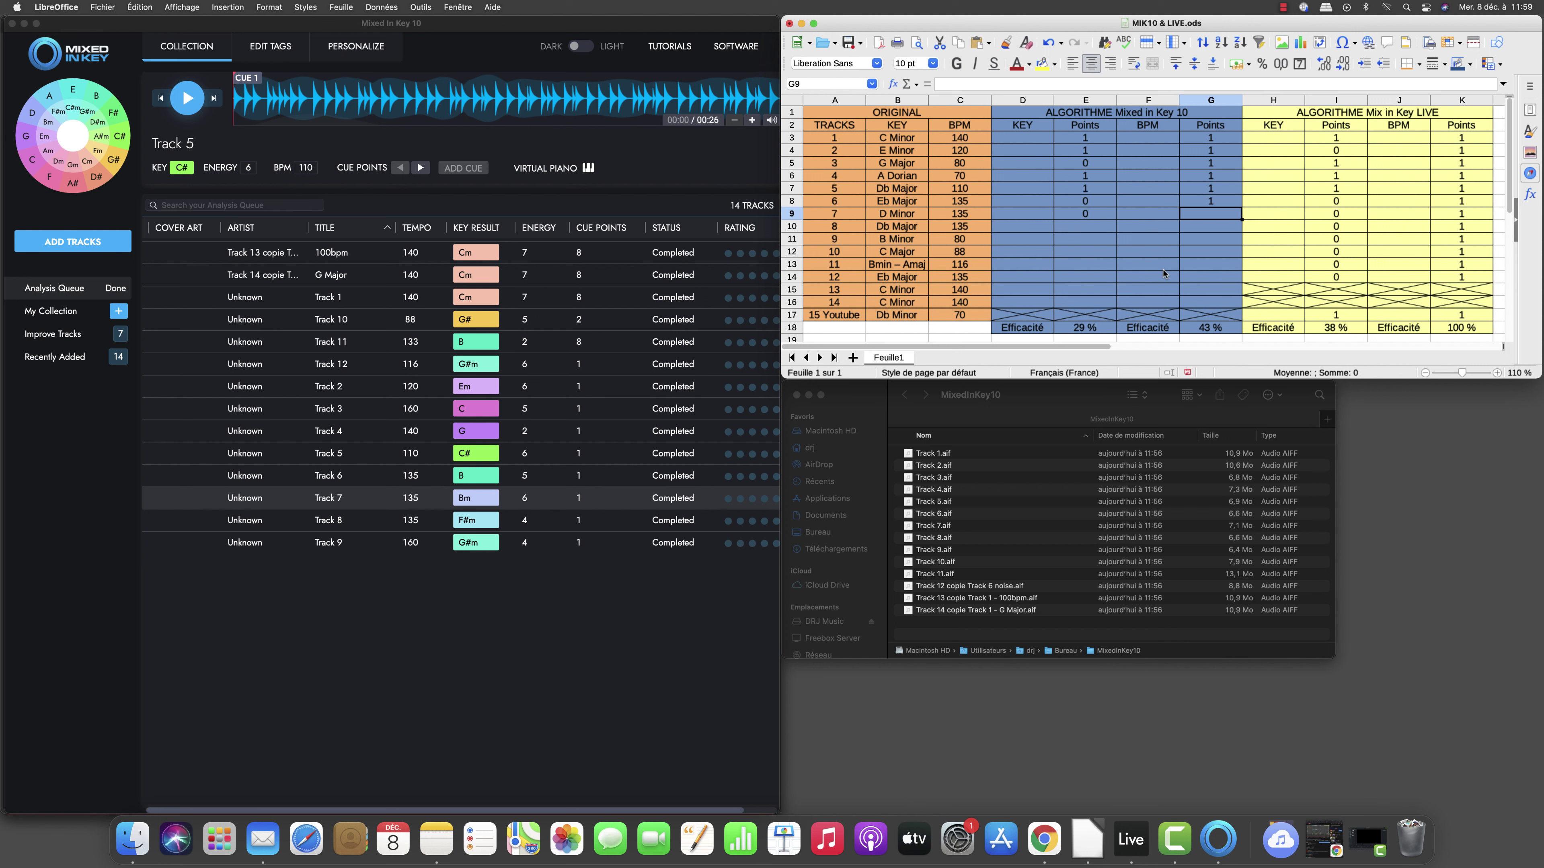
pyautogui.write('1')
pyautogui.press('Return')
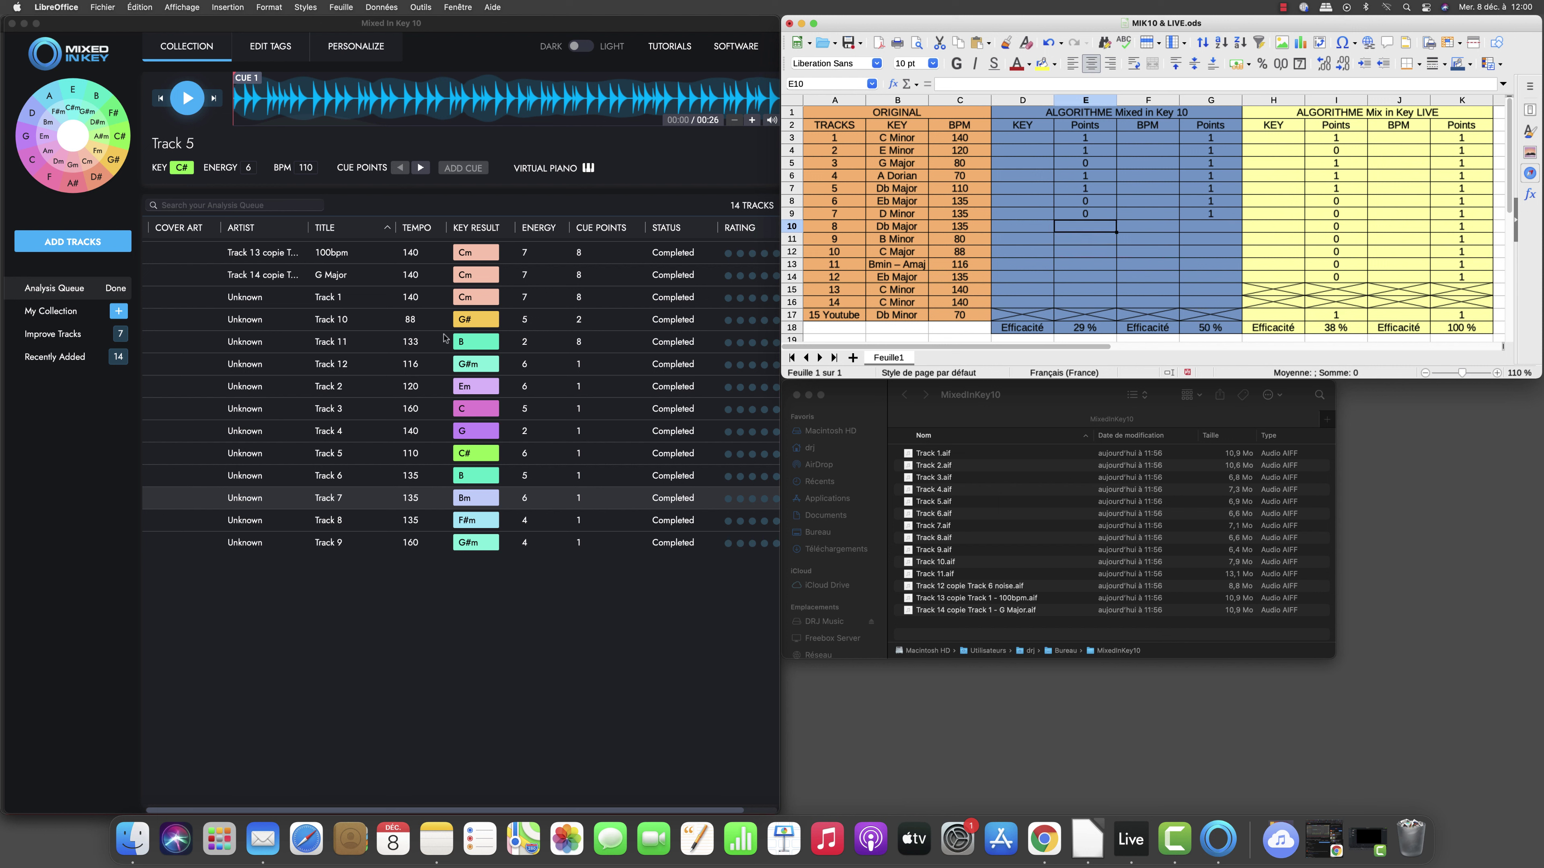
# - Check track 8's analysis and give it 1 BPM Point and 0 key Points in the Mixed in Key 10 section
pyautogui.click(326, 525)
pyautogui.doubleClick(326, 524)
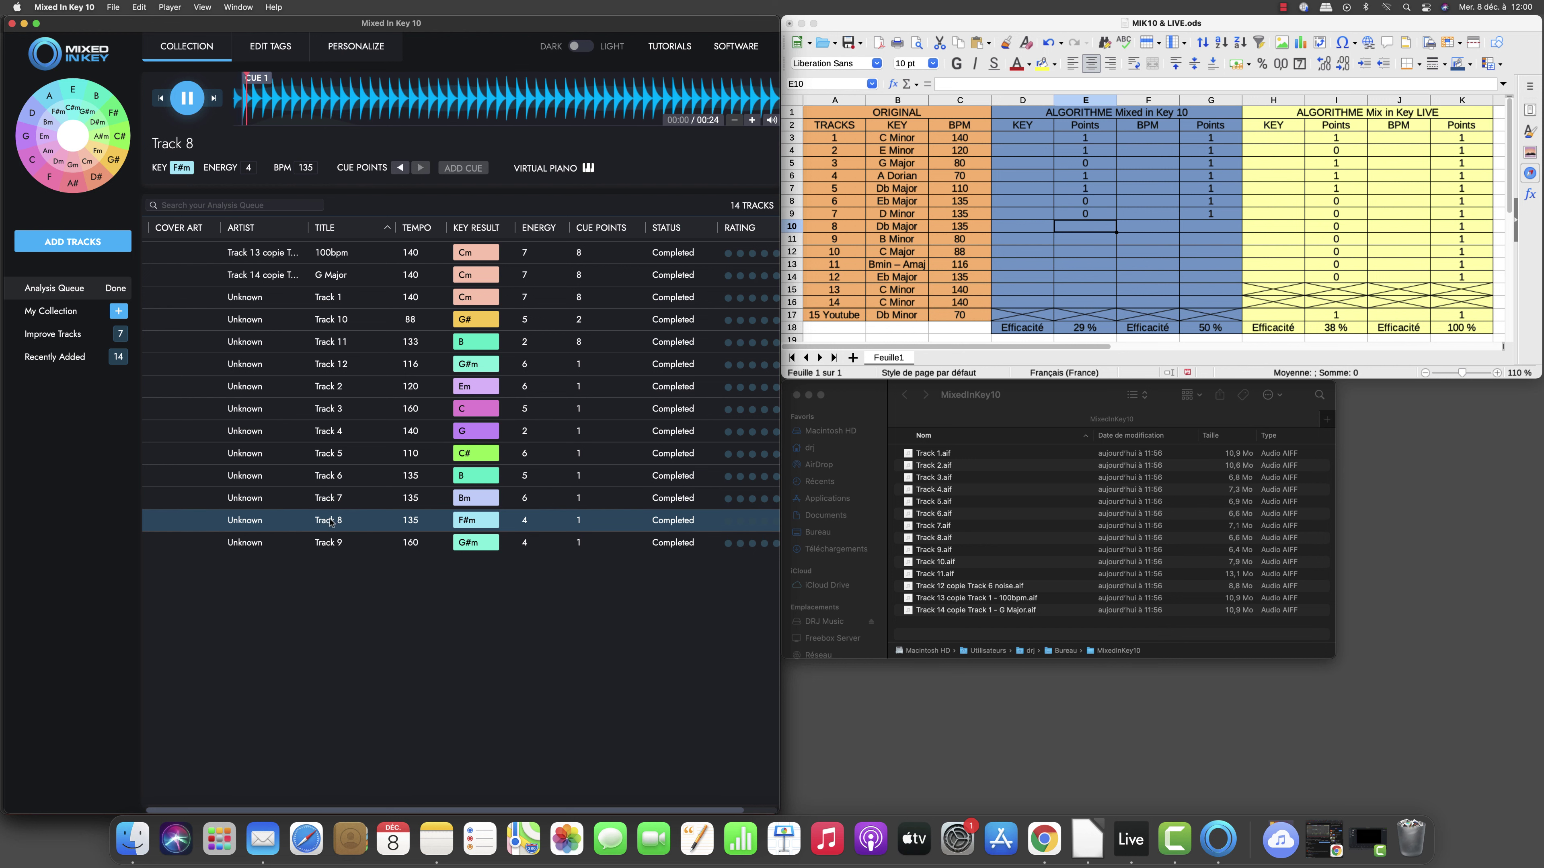
pyautogui.click(199, 96)
pyautogui.click(1208, 230)
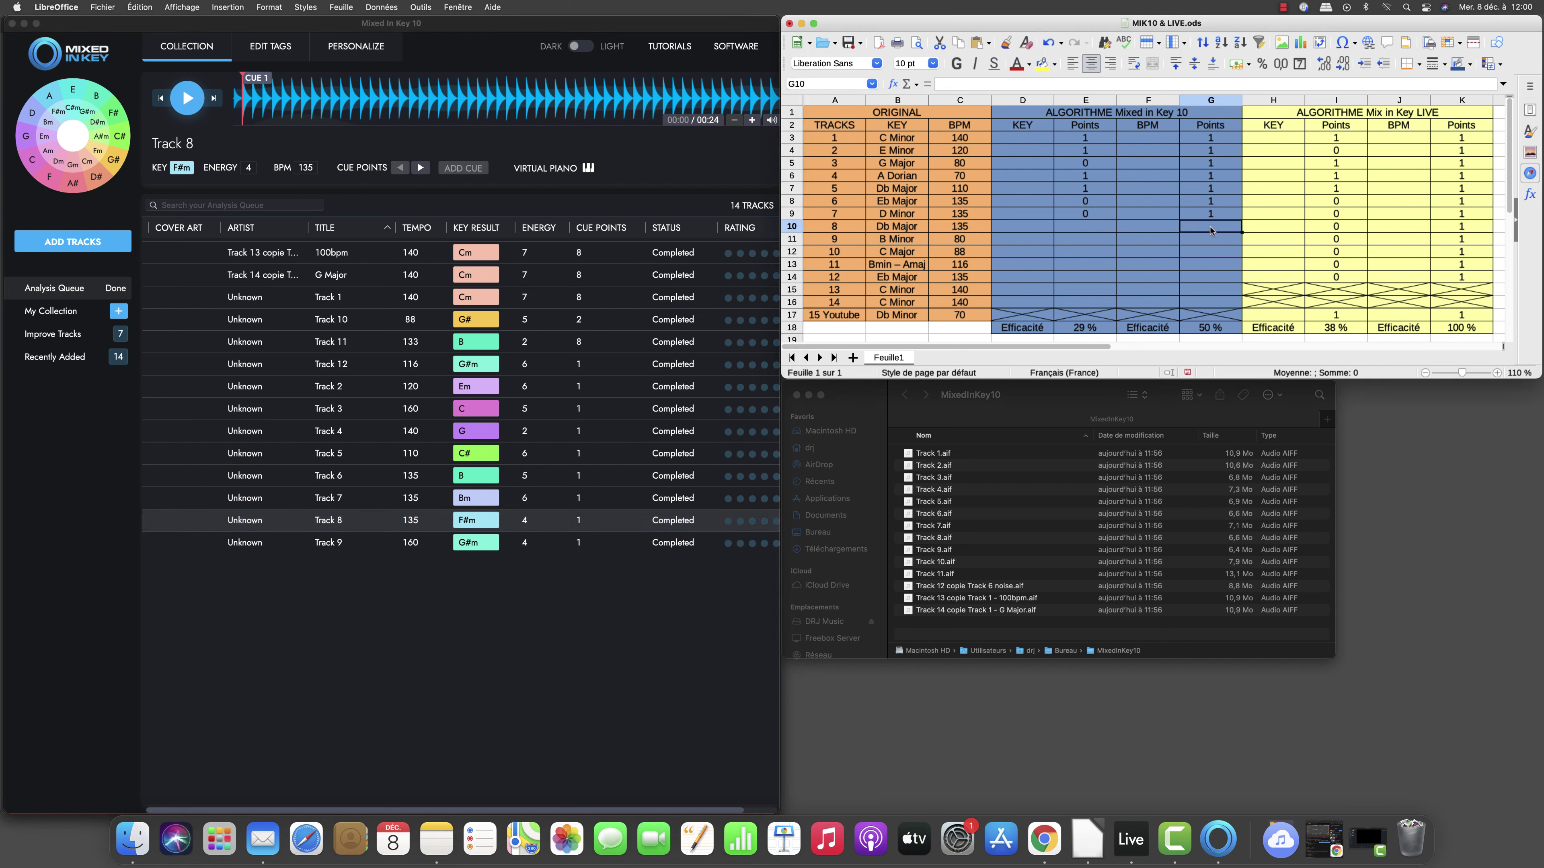
pyautogui.write('1')
pyautogui.press('Left')
pyautogui.press('Left')
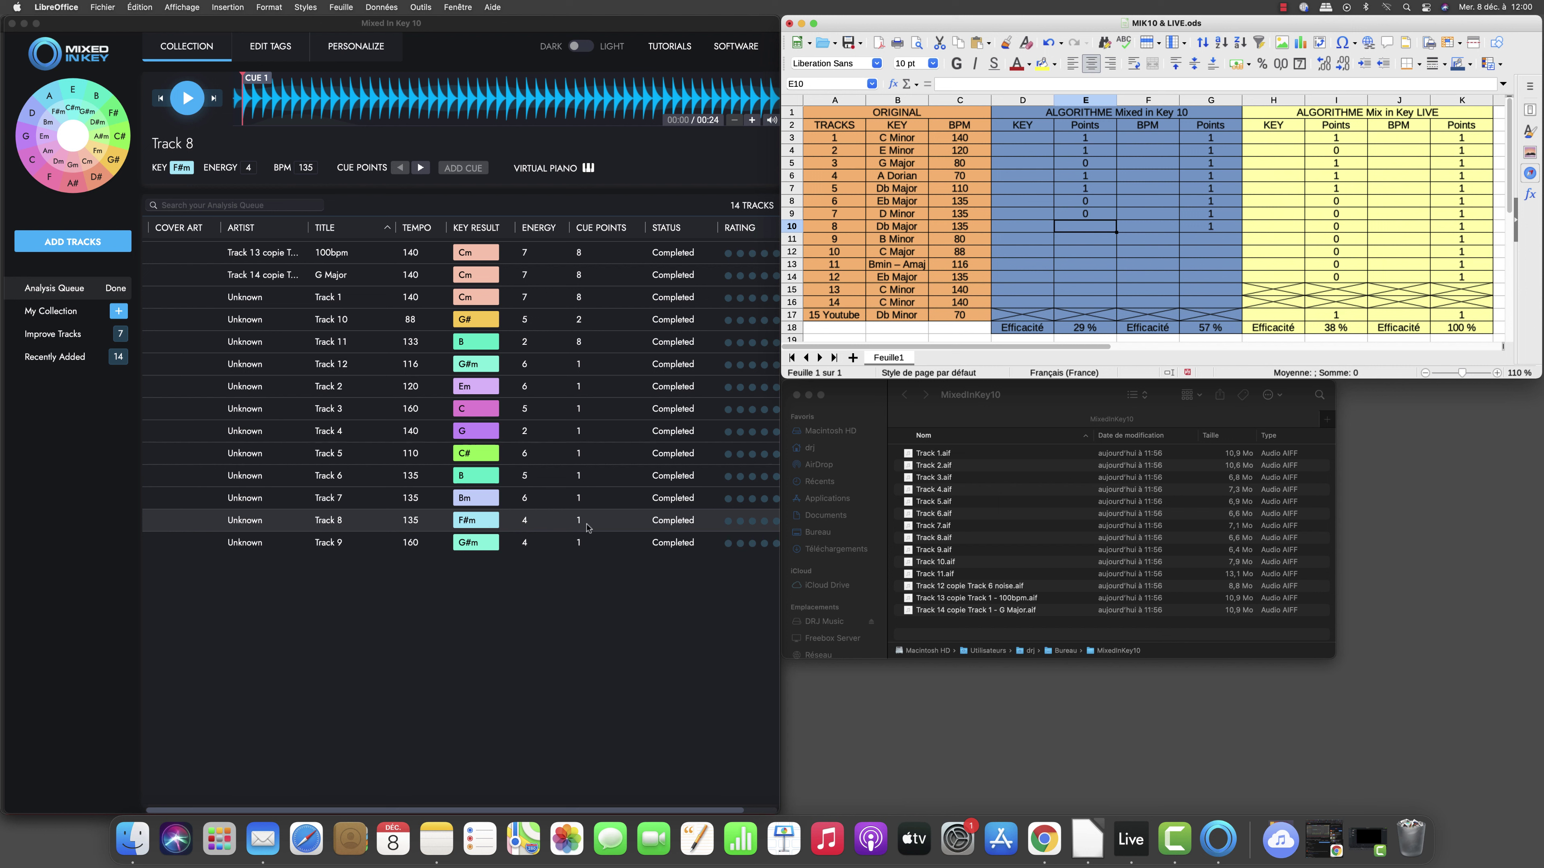
pyautogui.write('0')
pyautogui.press('Return')
# - Check track 9's analysis and give it 0 key Points and 1 BPM Point in the Mixed in Key 10 section
pyautogui.click(330, 545)
pyautogui.click(330, 546)
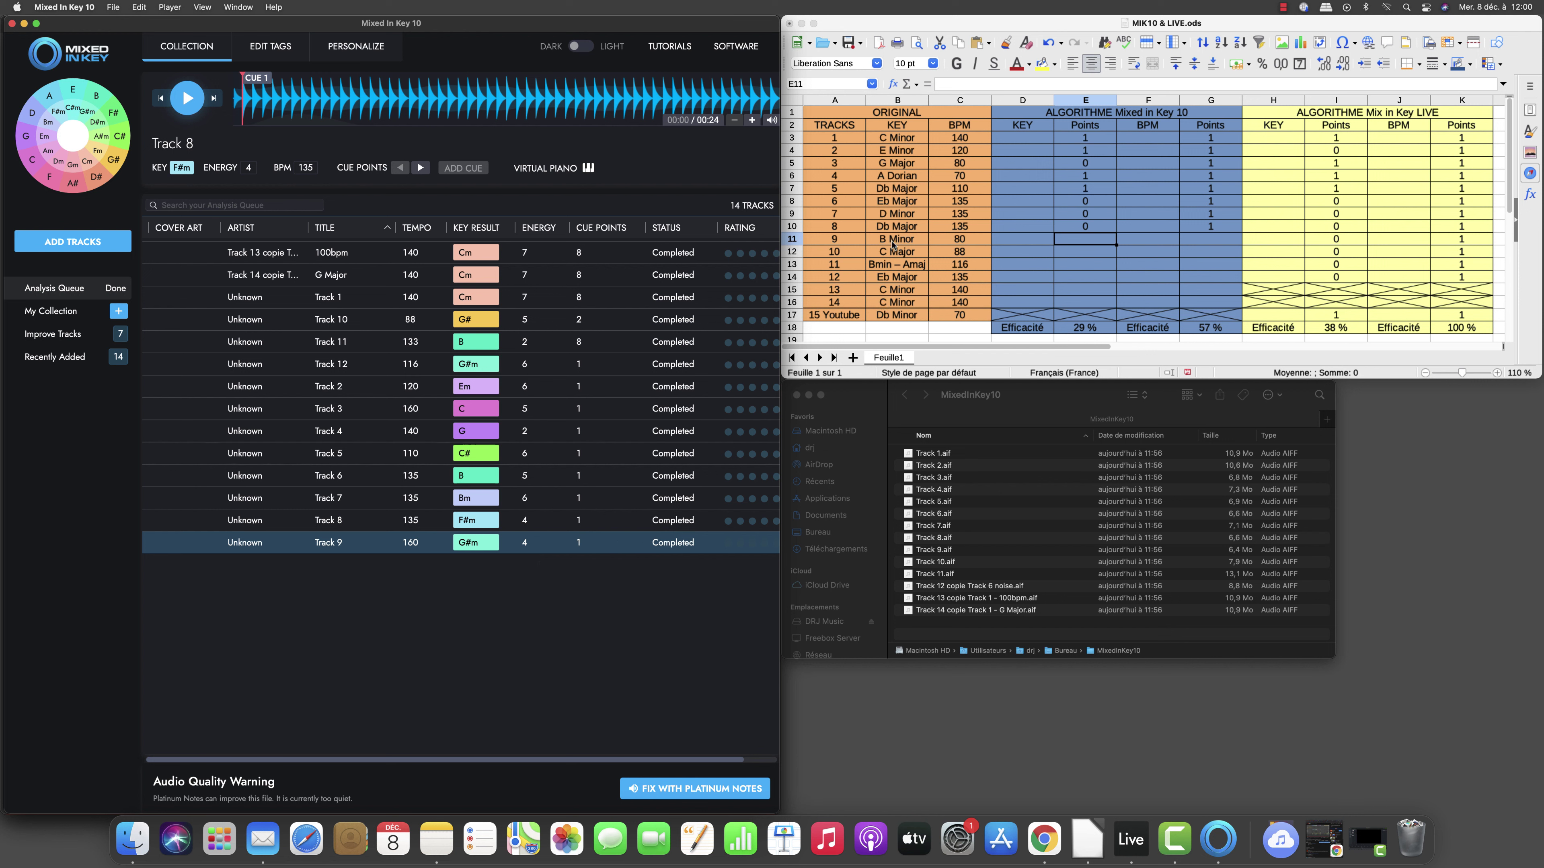
pyautogui.click(1082, 242)
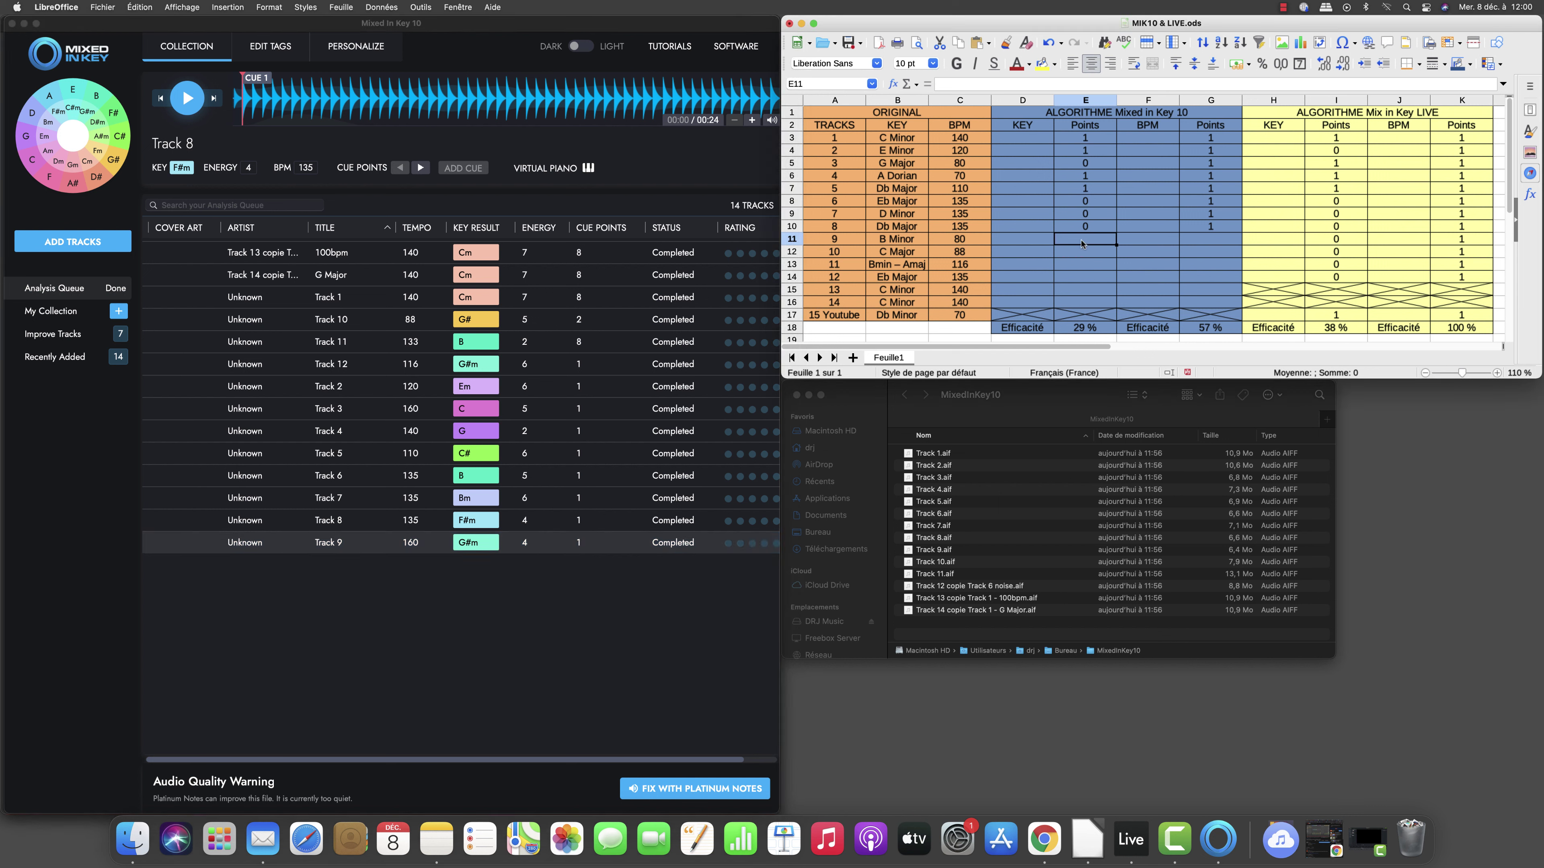
pyautogui.write('0')
pyautogui.press('Tab')
pyautogui.press('Tab')
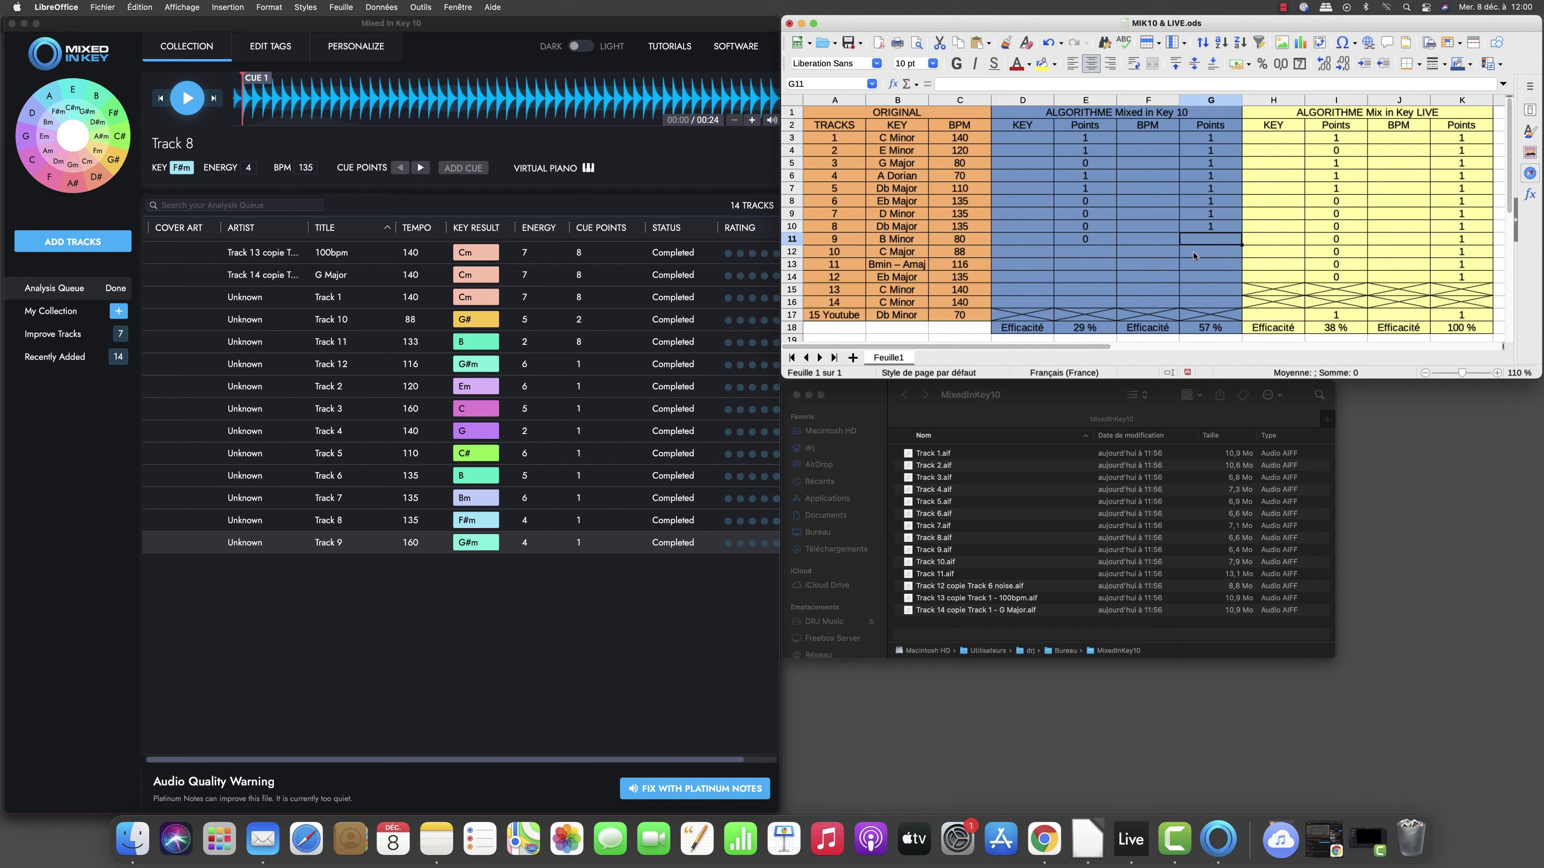
pyautogui.write('1')
pyautogui.press('Return')
pyautogui.press('Left')
pyautogui.press('Left')
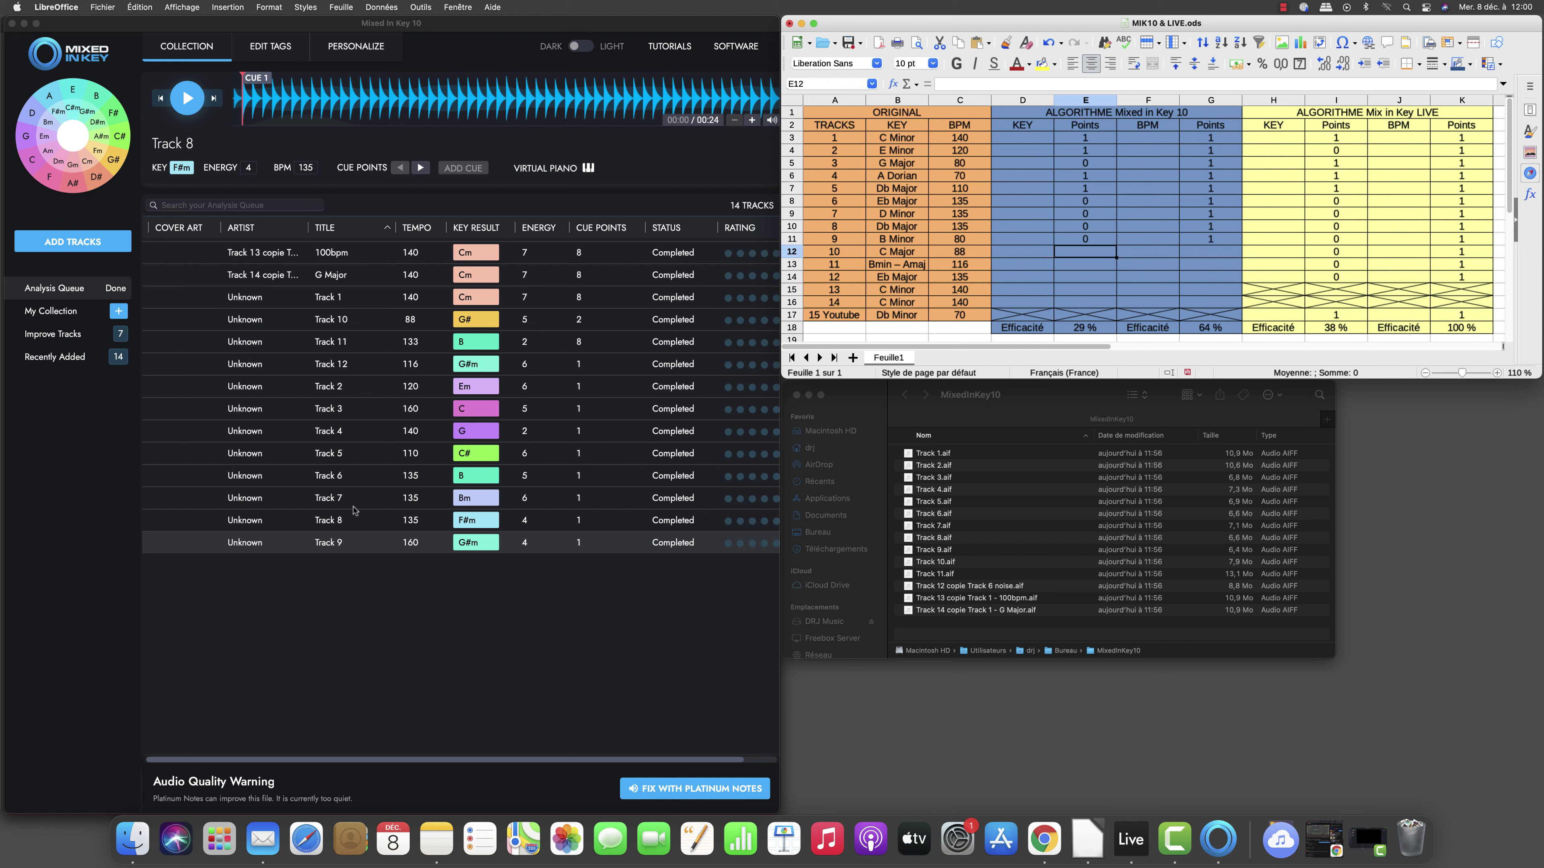
# - Check track 10's analysis and give it 1 BPM Point and 0 key Points in the Mixed in Key 10 section
pyautogui.click(328, 324)
pyautogui.click(328, 324)
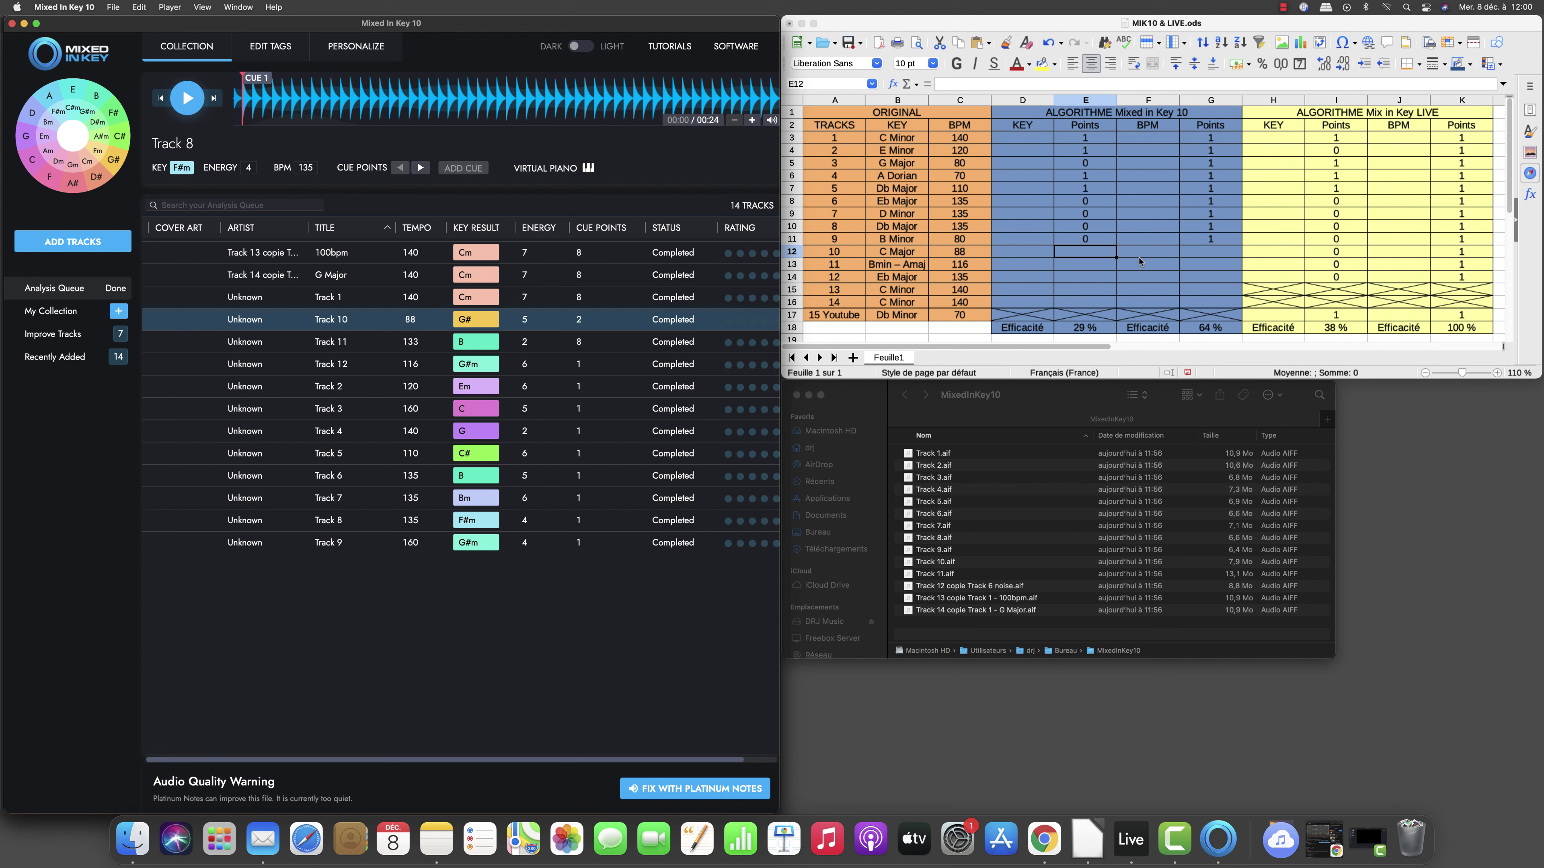
pyautogui.click(1194, 258)
pyautogui.write('1')
pyautogui.press('Left')
pyautogui.press('Left')
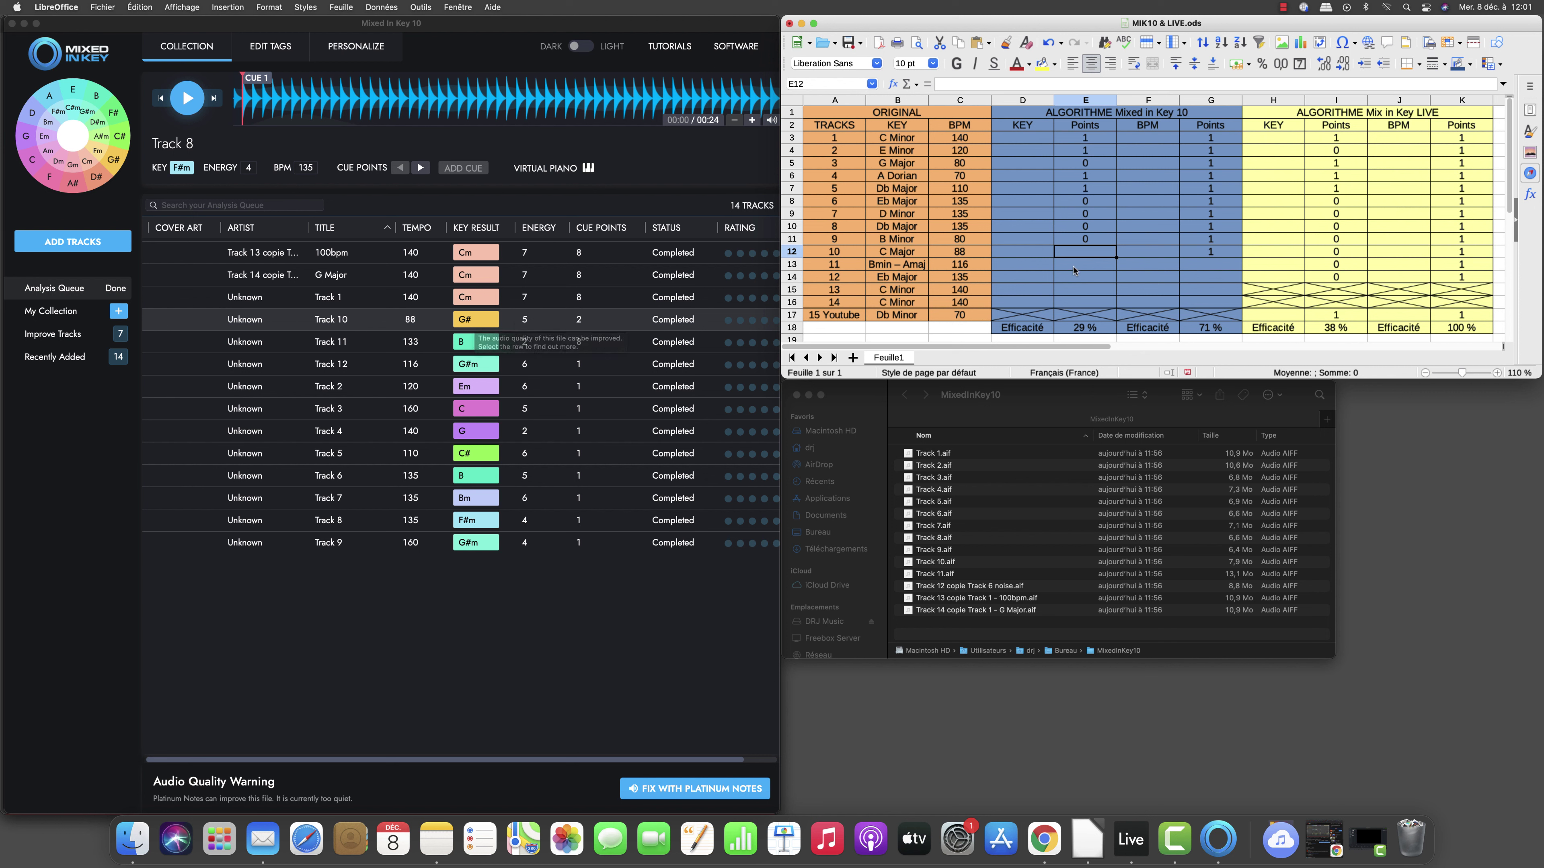
pyautogui.write('0')
pyautogui.press('Return')
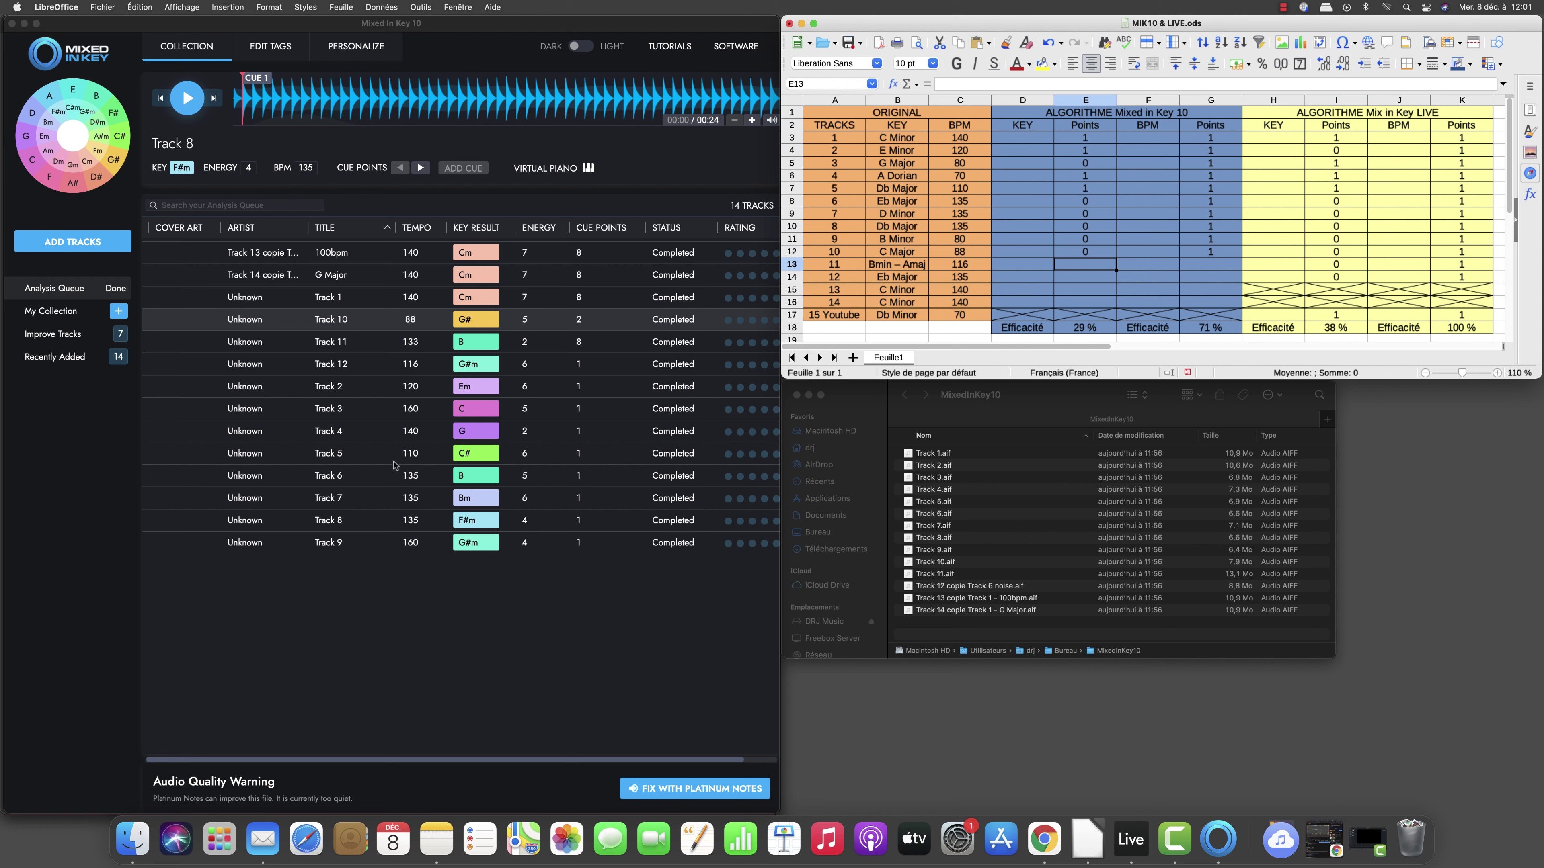
# - Check track 11's analysis and give it 0 BPM Points and 0 key Points in the Mixed in Key 10 section
pyautogui.click(326, 345)
pyautogui.doubleClick(326, 344)
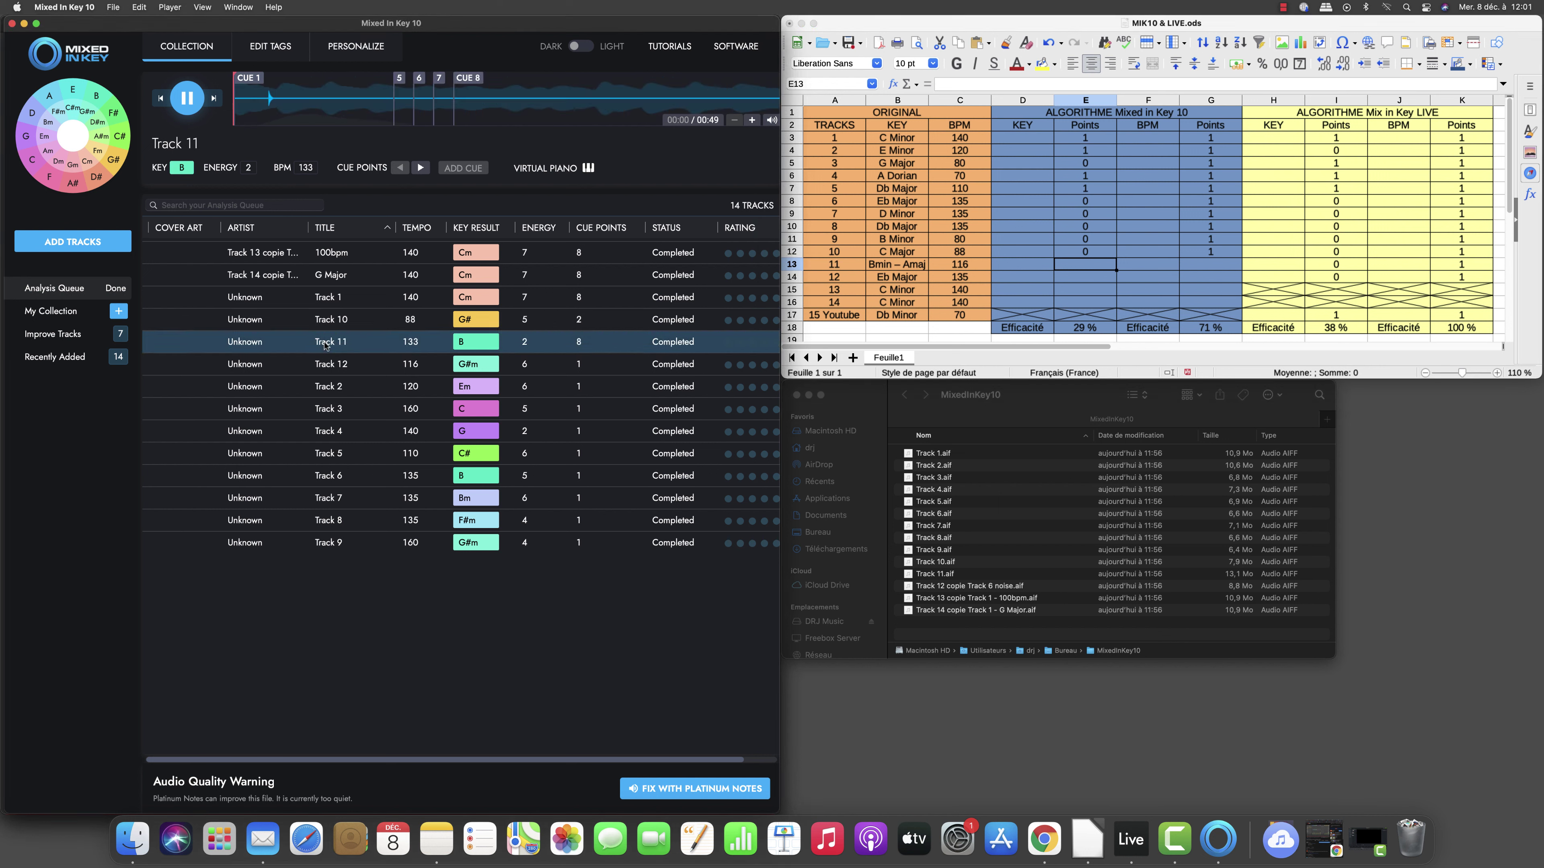
pyautogui.press('space')
pyautogui.click(1198, 270)
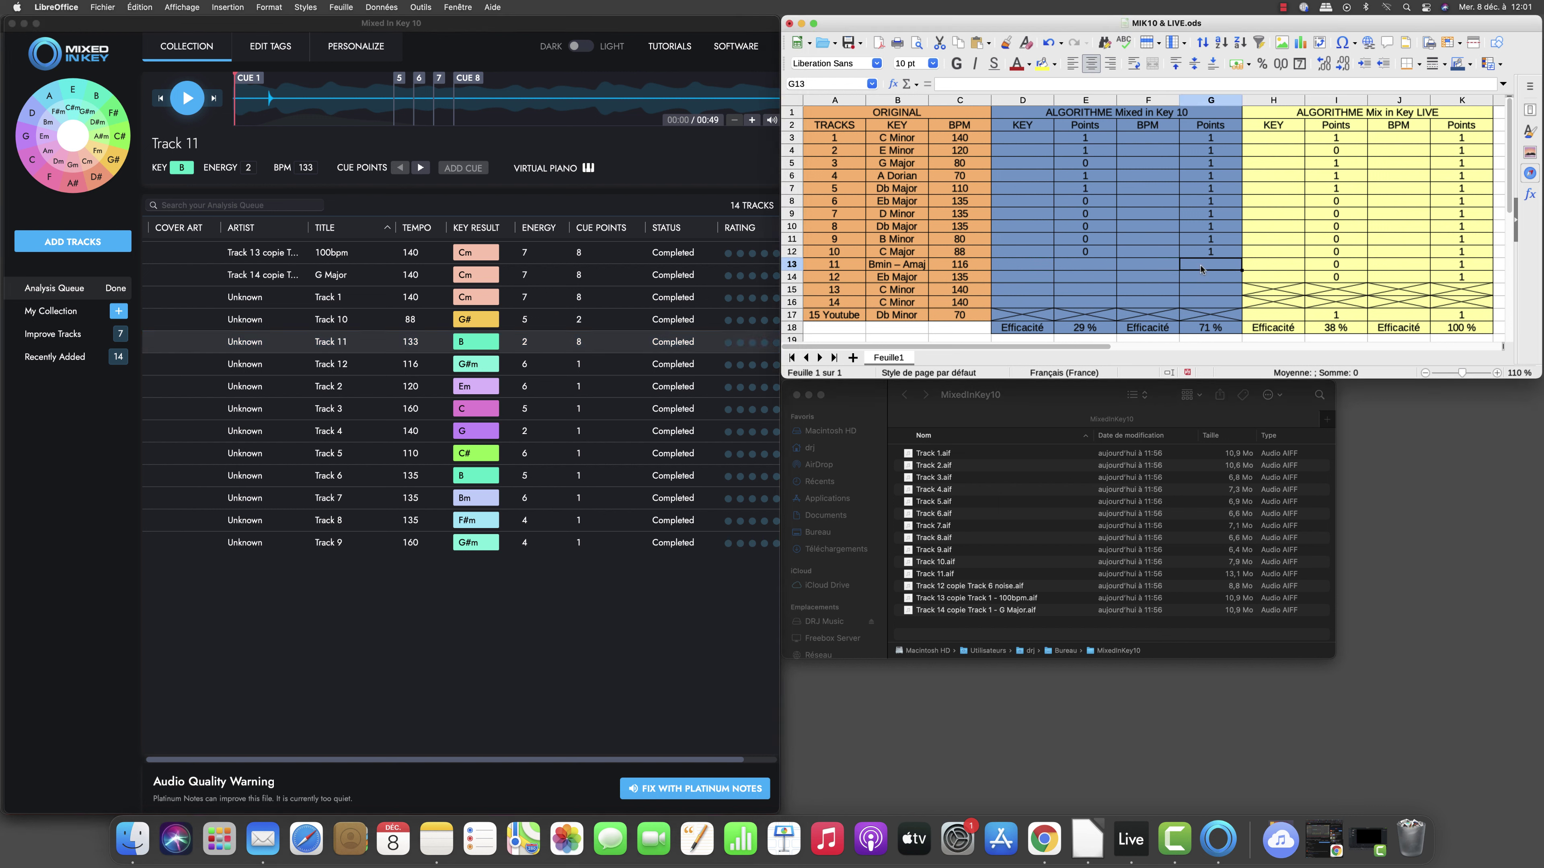
pyautogui.write('0')
pyautogui.press('Left')
pyautogui.press('Left')
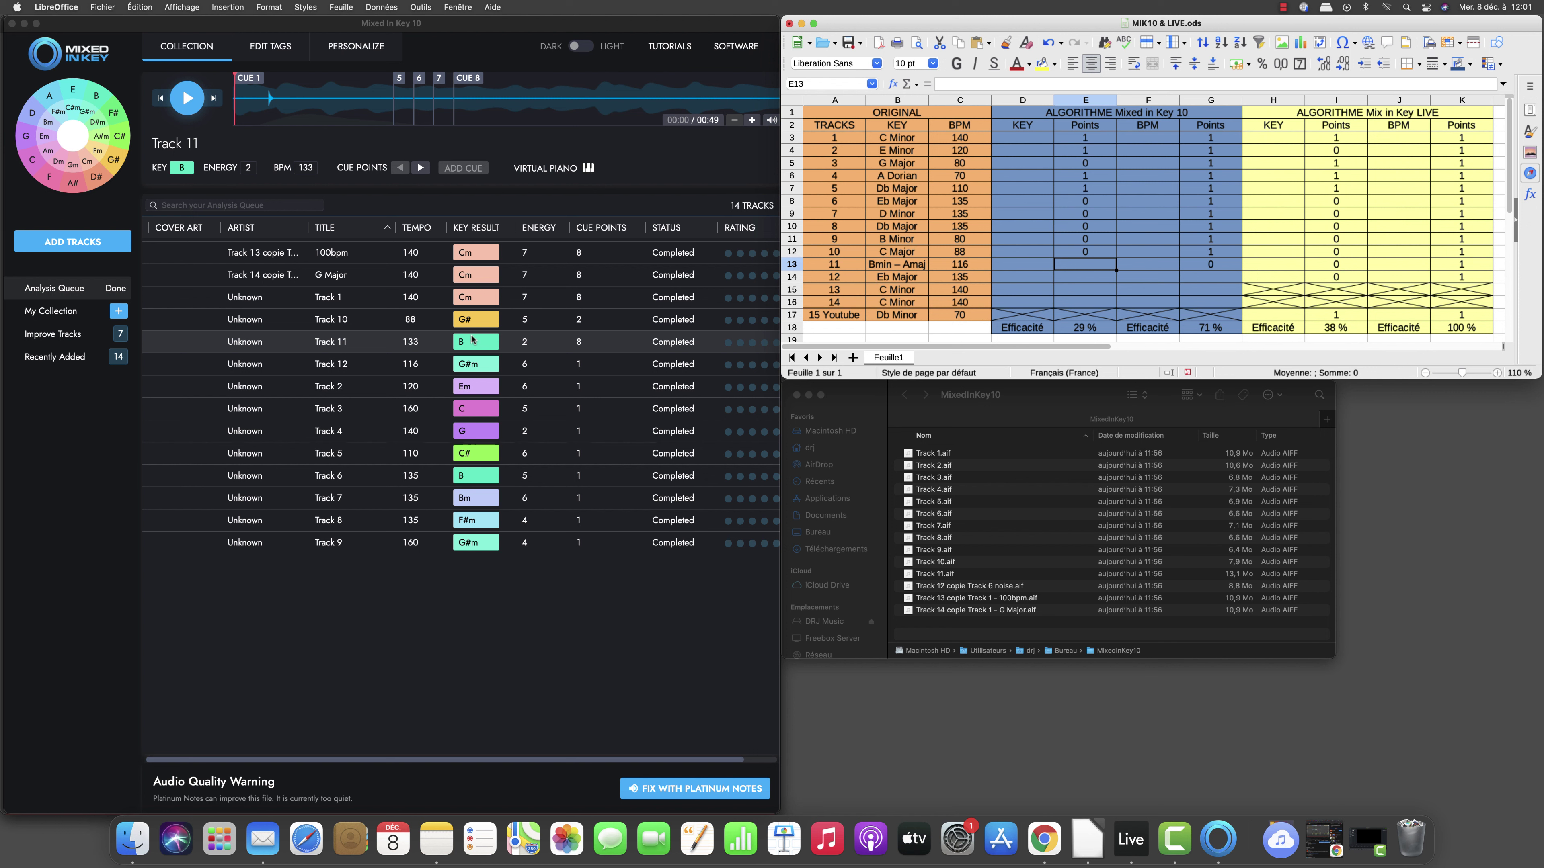
pyautogui.moveTo(472, 350)
pyautogui.write('0')
pyautogui.press('Return')
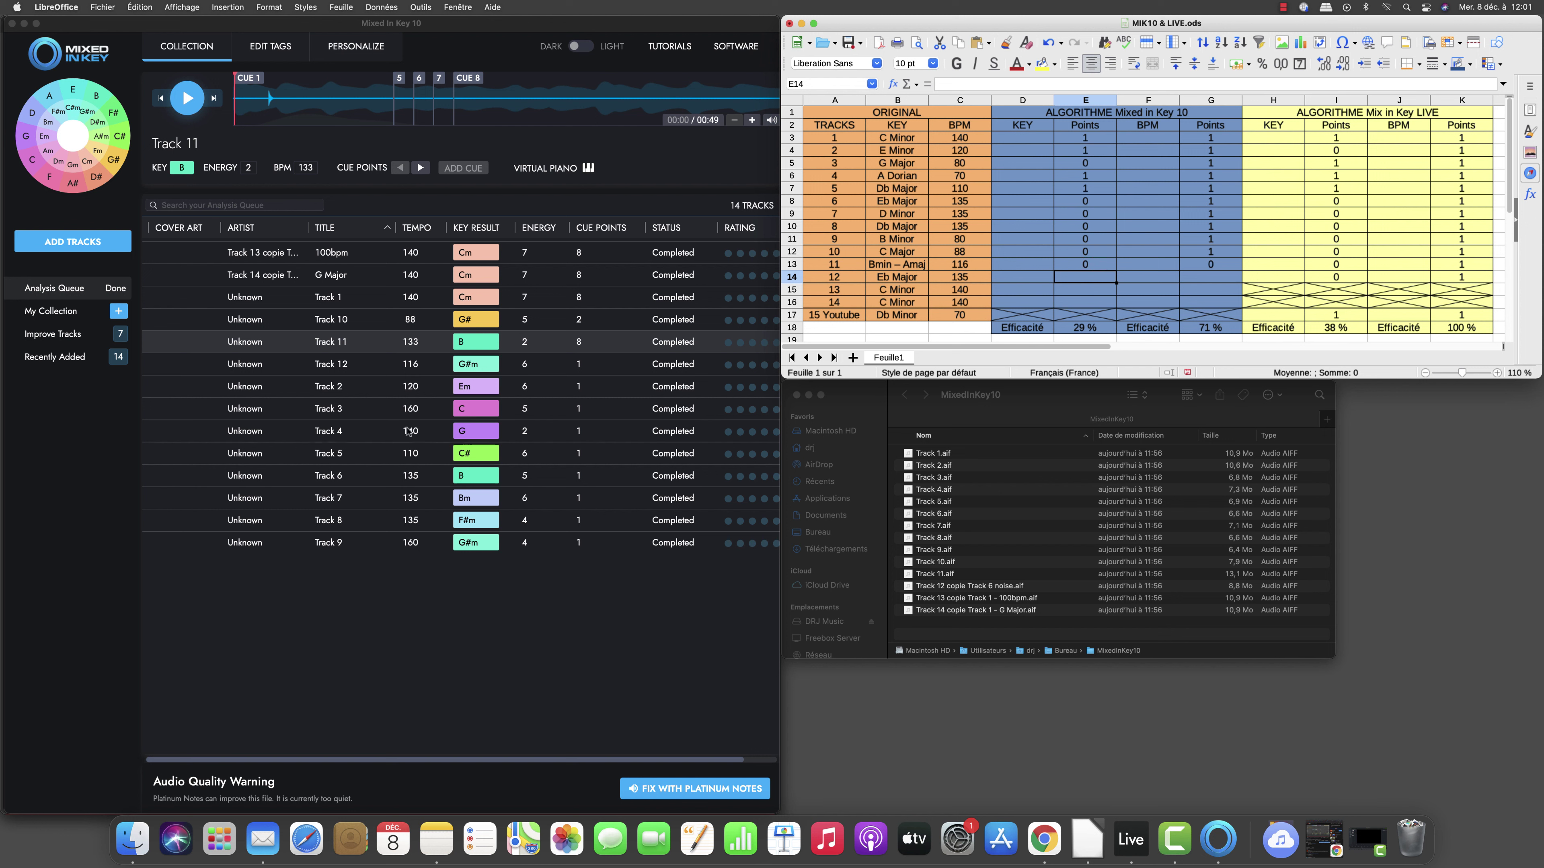
# - Check track 12's analysis and give it 0 key Points and 0 BPM Points in the Mixed in Key 10 section
pyautogui.click(336, 368)
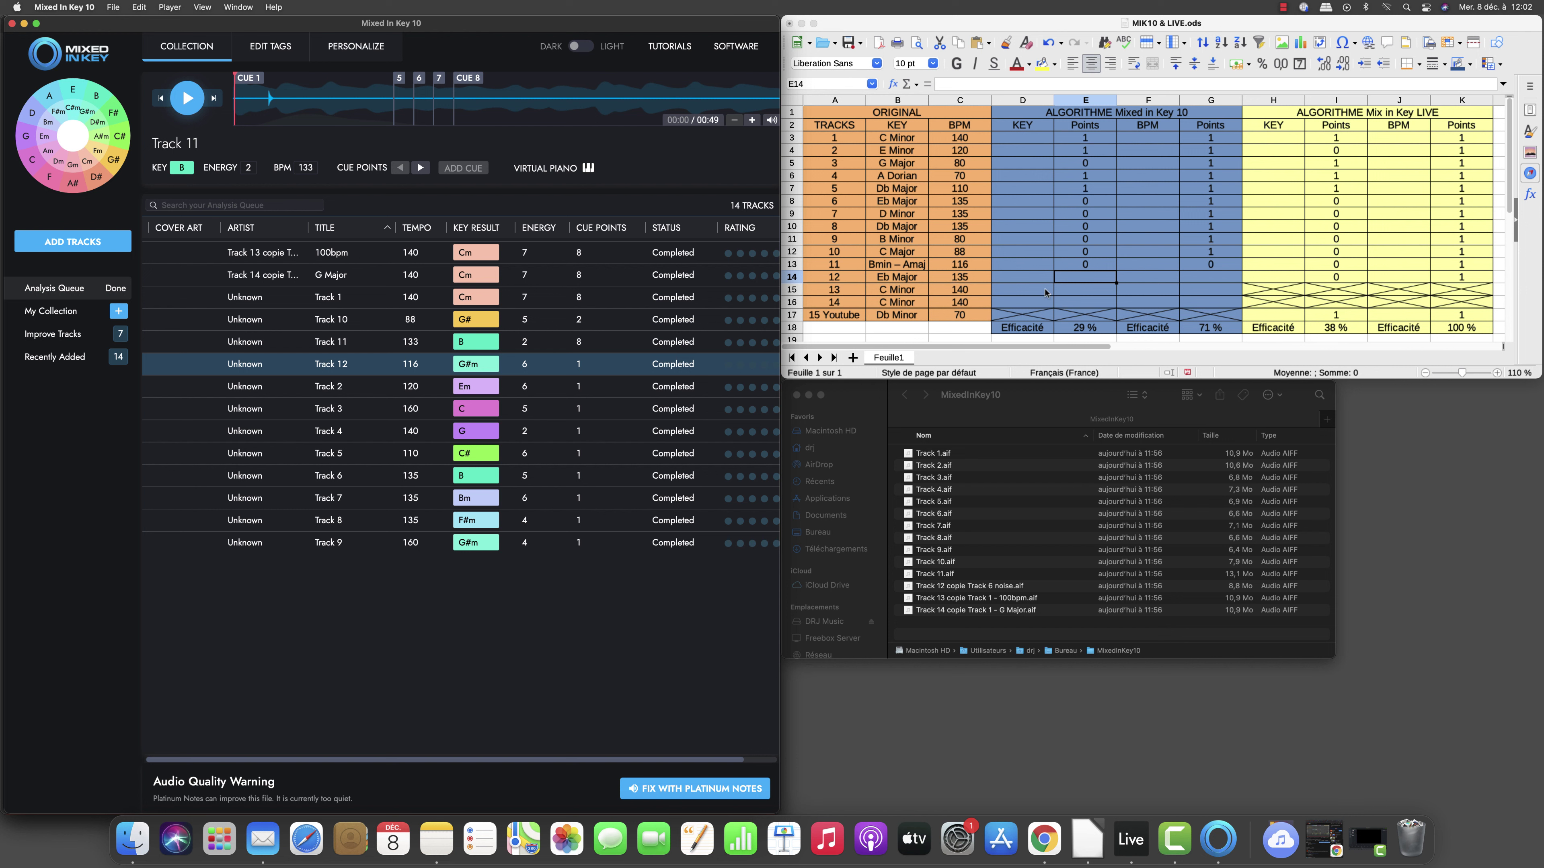
pyautogui.click(1086, 281)
pyautogui.write('0')
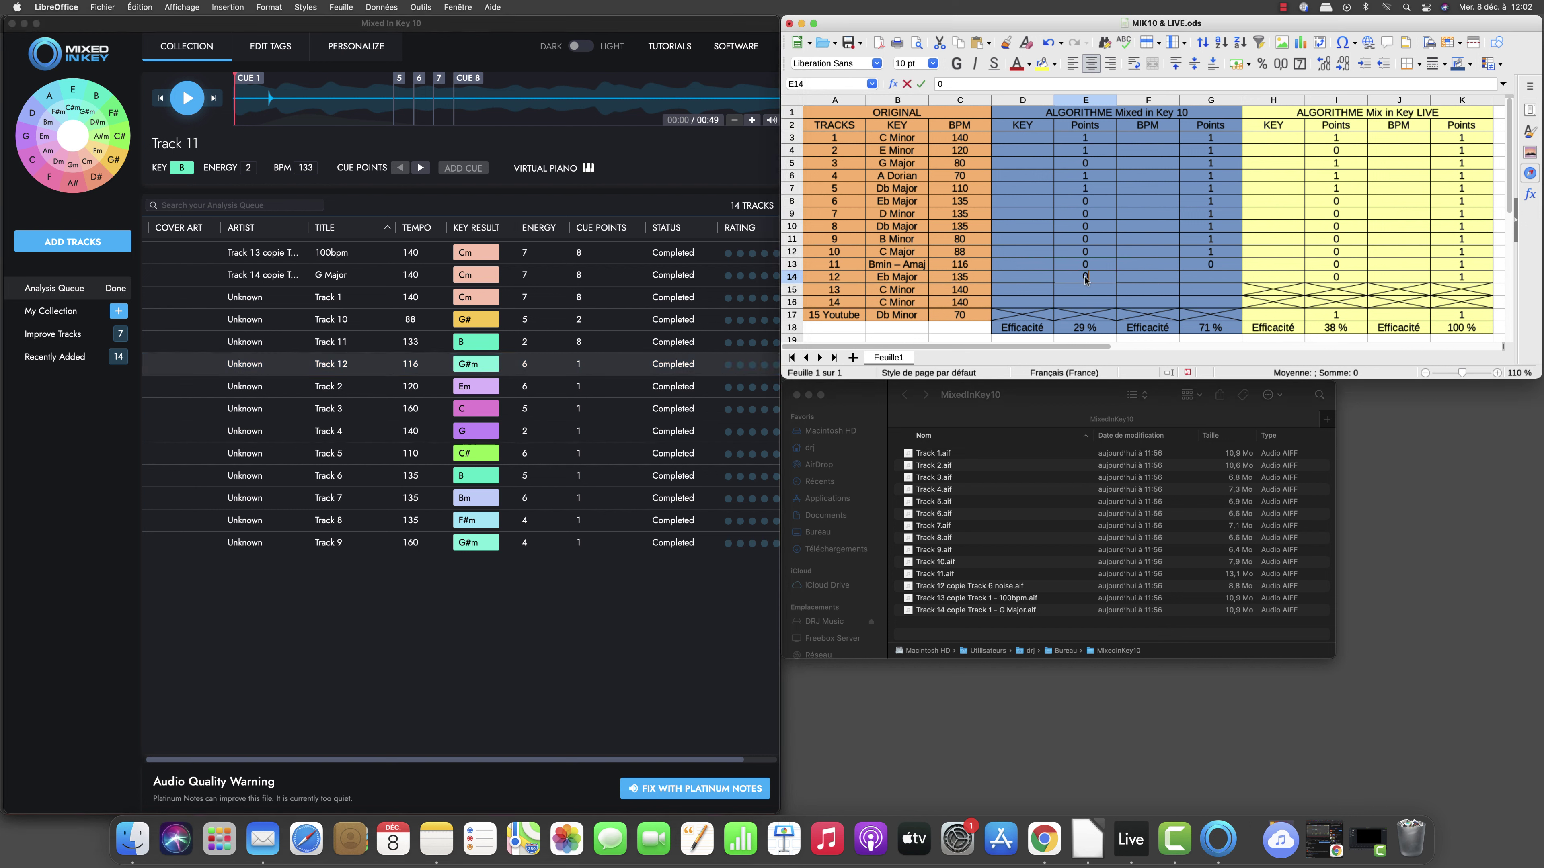
pyautogui.press('Tab')
pyautogui.press('Tab')
pyautogui.write('0')
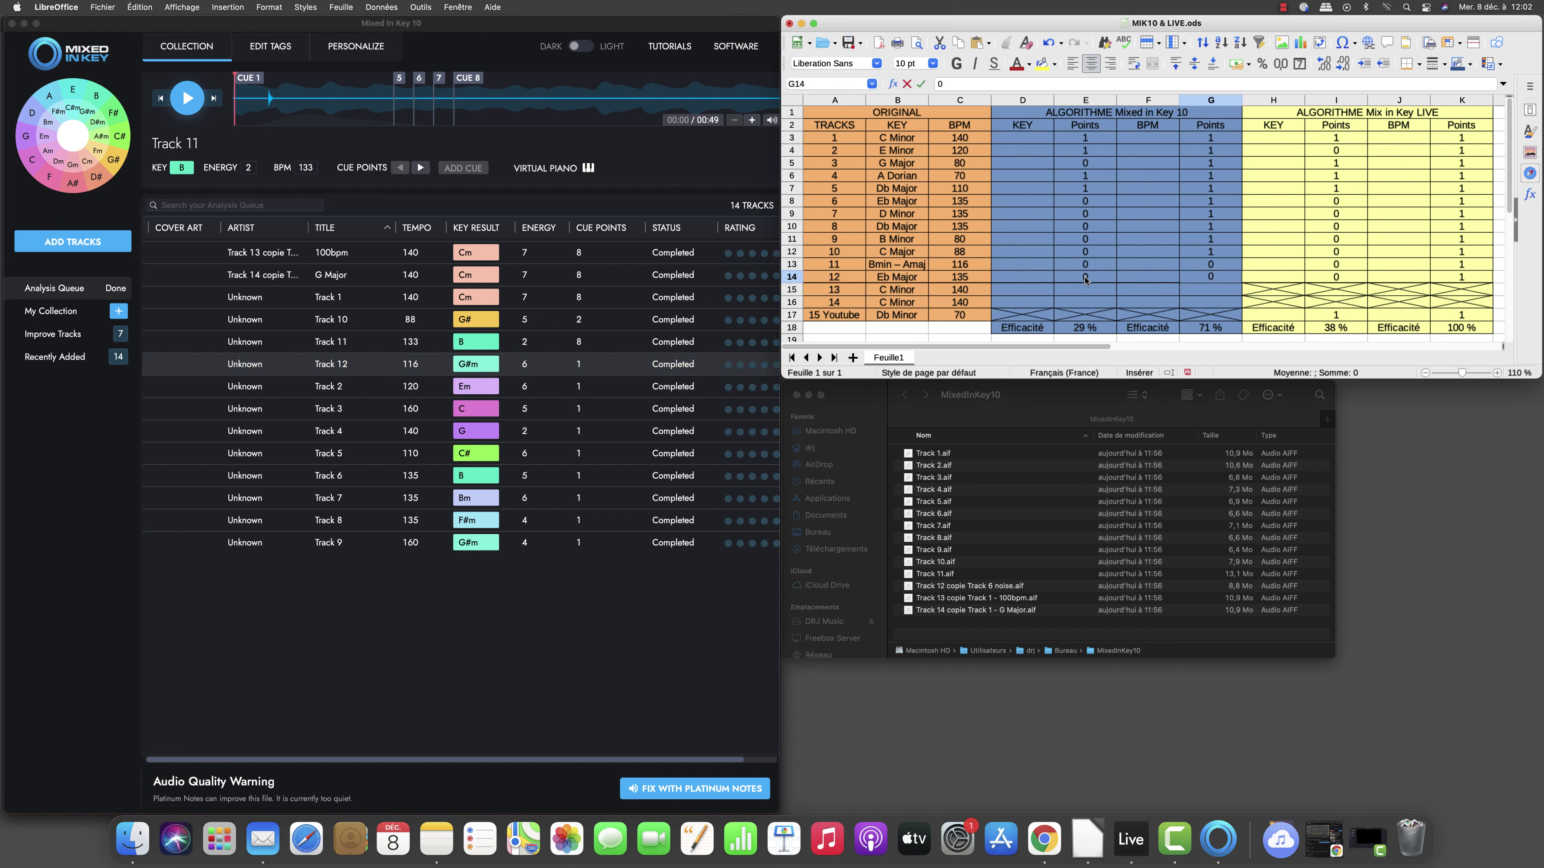
pyautogui.press('Return')
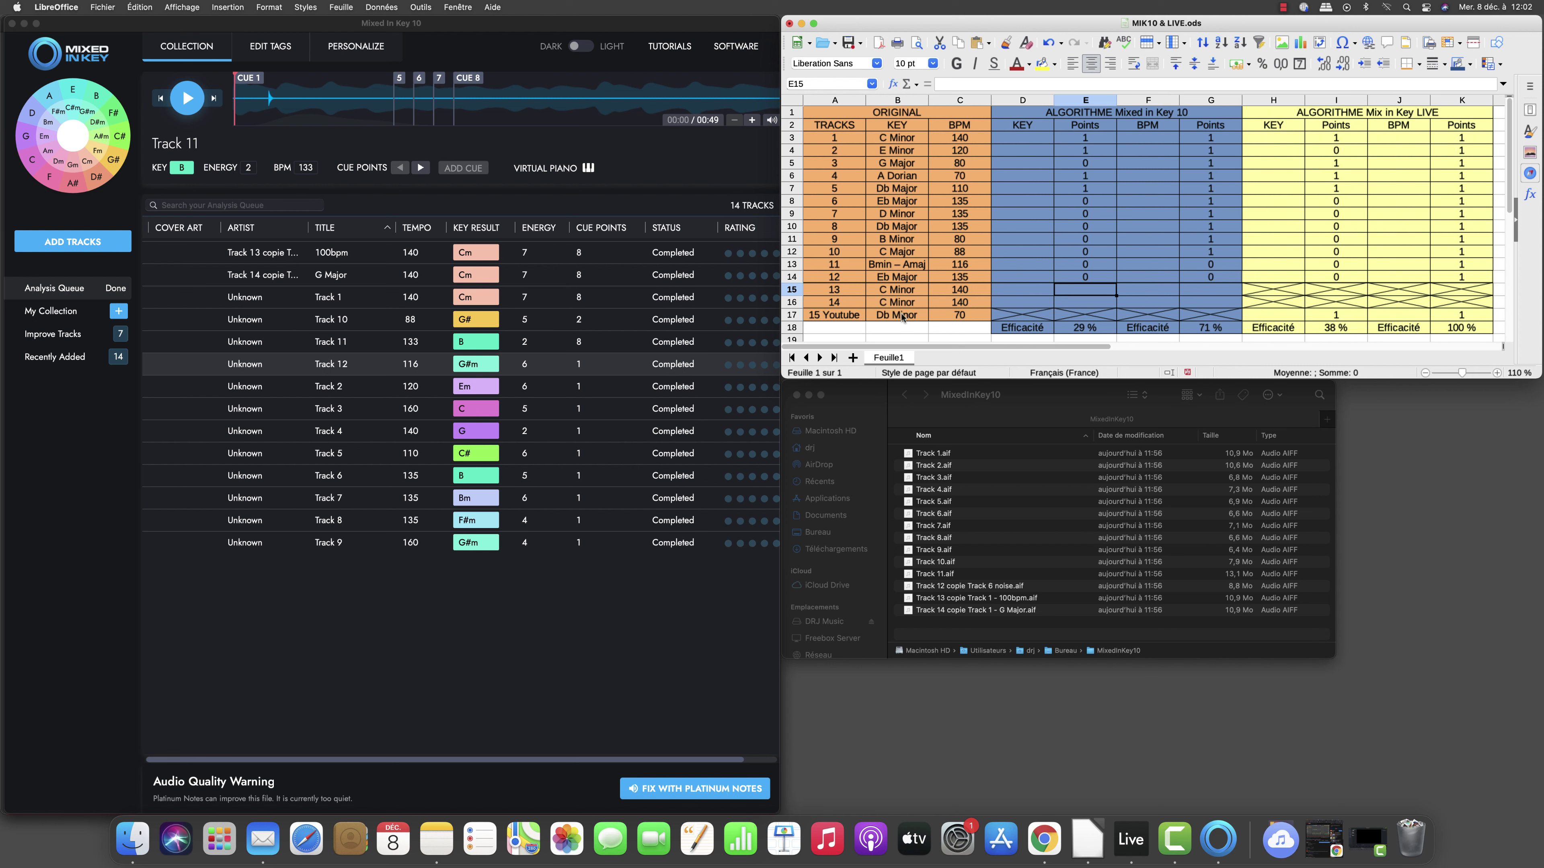
# - Give track 13 1 key Point and 1 BPM Point in the Mixed in Key 10 section
pyautogui.write('1')
pyautogui.press('Tab')
pyautogui.press('Tab')
pyautogui.write('1')
pyautogui.press('Return')
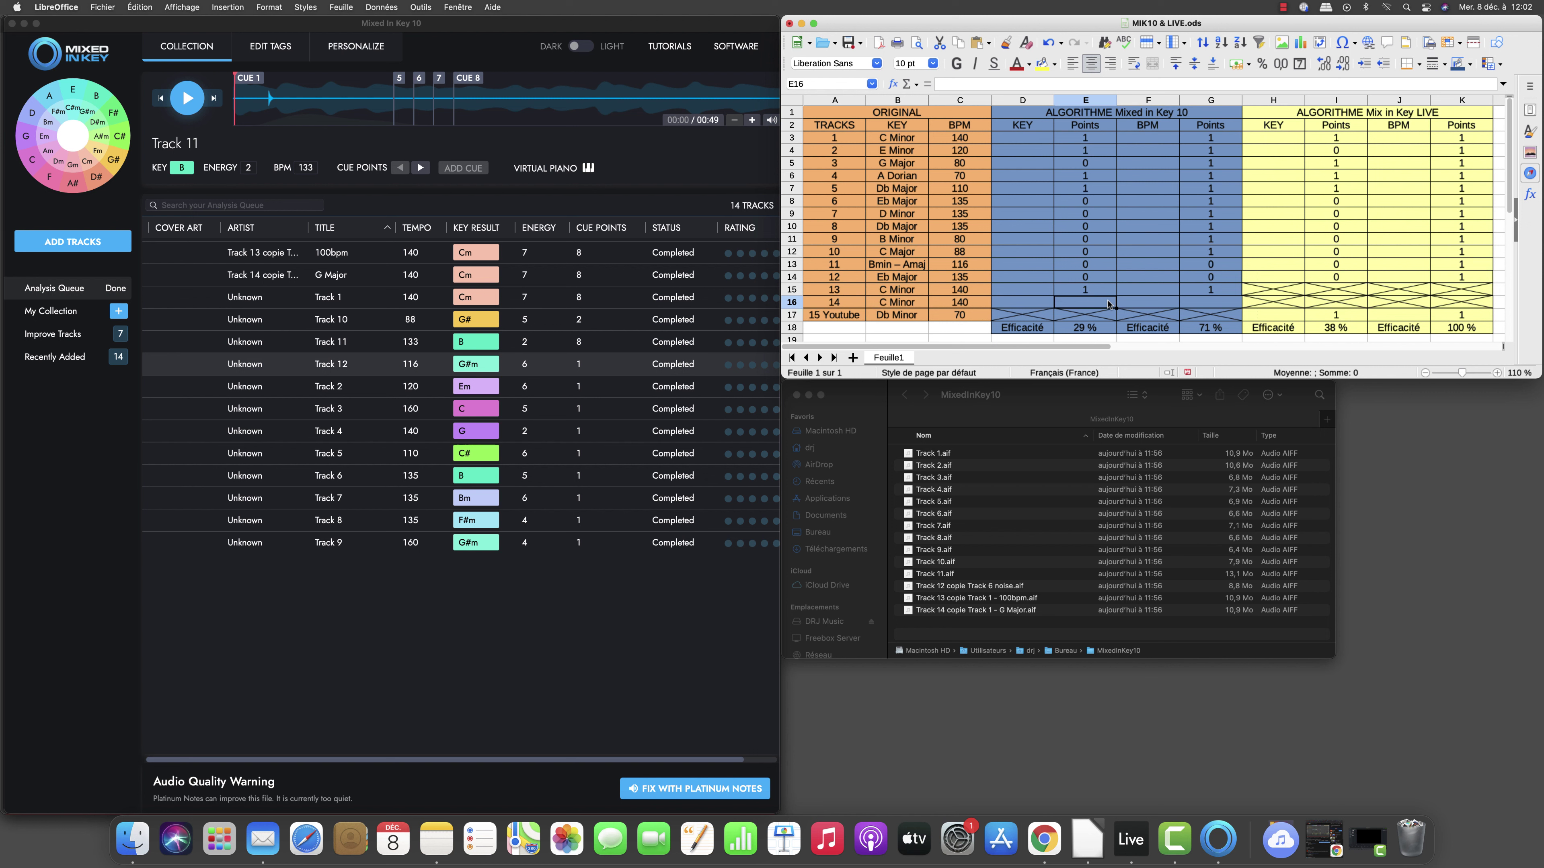
# - Give track 14 1 key Point and 1 BPM Point in the Mixed in Key 10 section
pyautogui.write('1')
pyautogui.press('Tab')
pyautogui.press('Tab')
pyautogui.write('1')
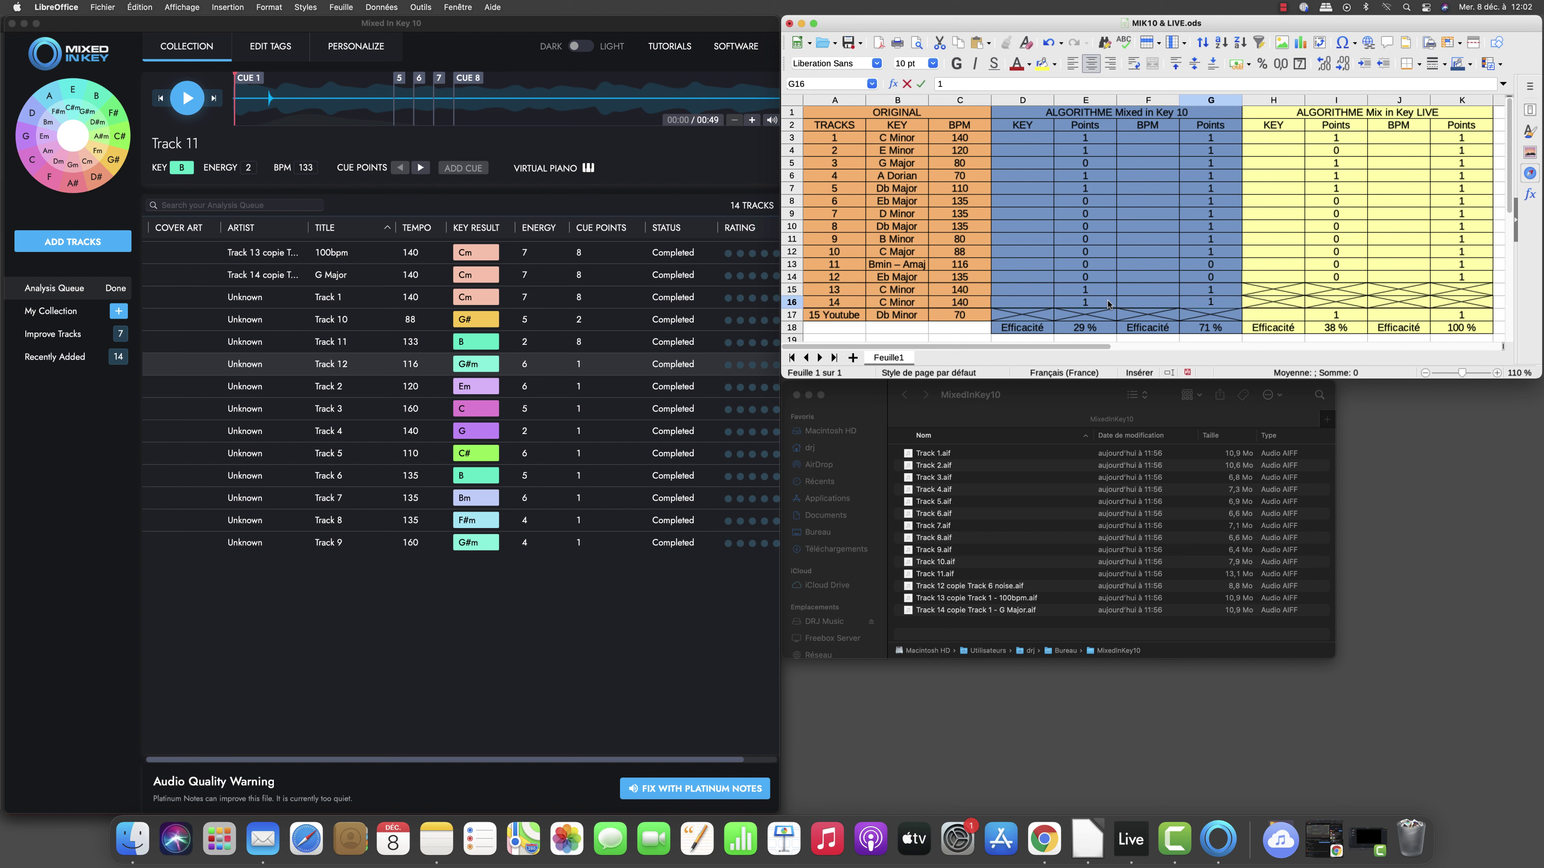
pyautogui.press('Up')
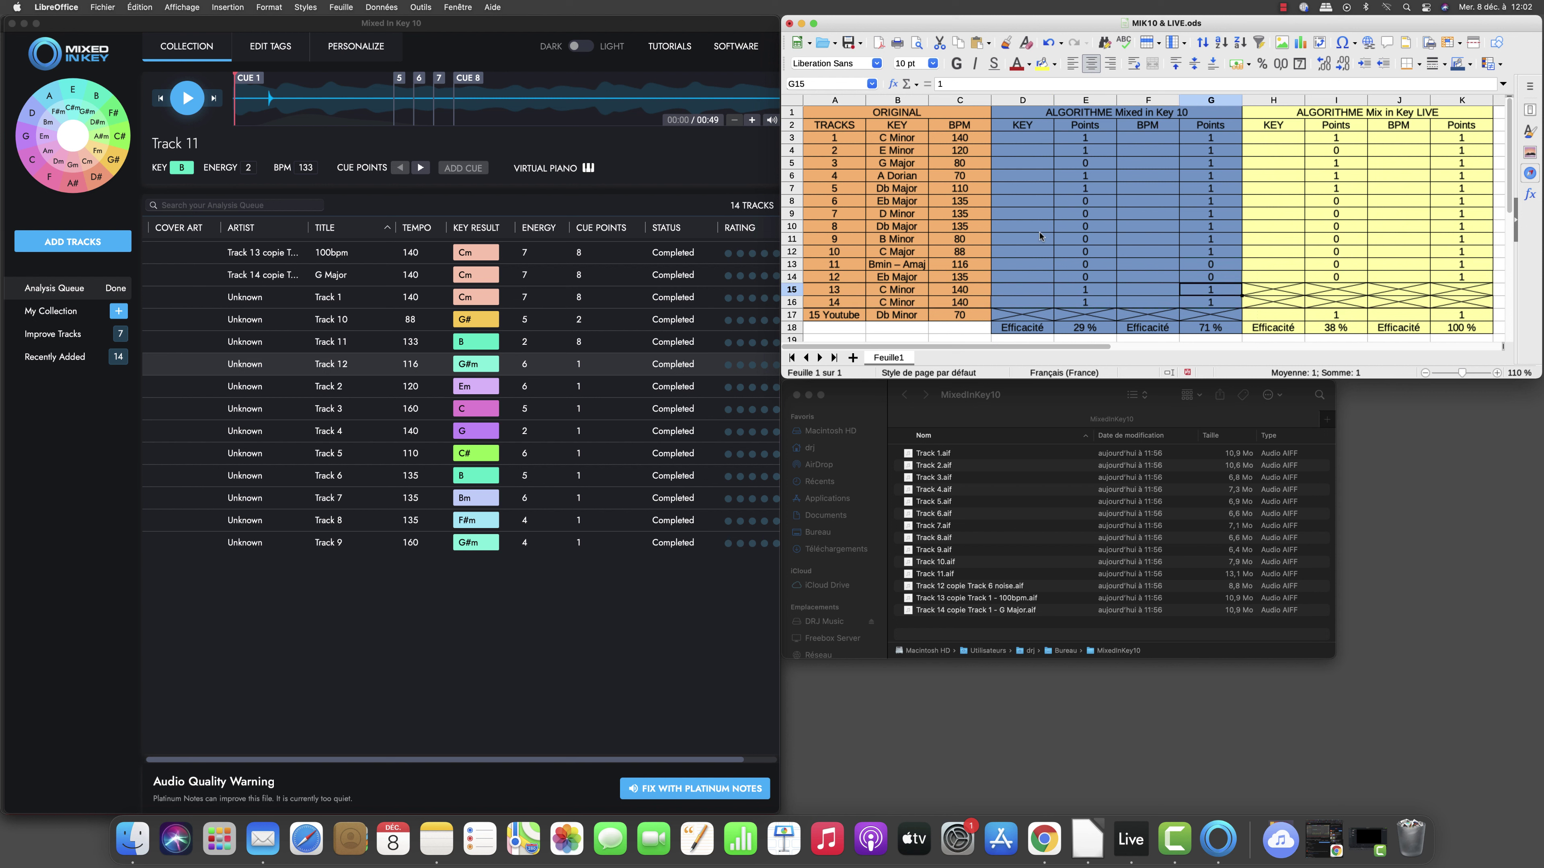
# - Extend the key efficiency formula in E18 to =SOMME(E3:E16)/14 so it includes tracks 13 and 14
pyautogui.click(1083, 329)
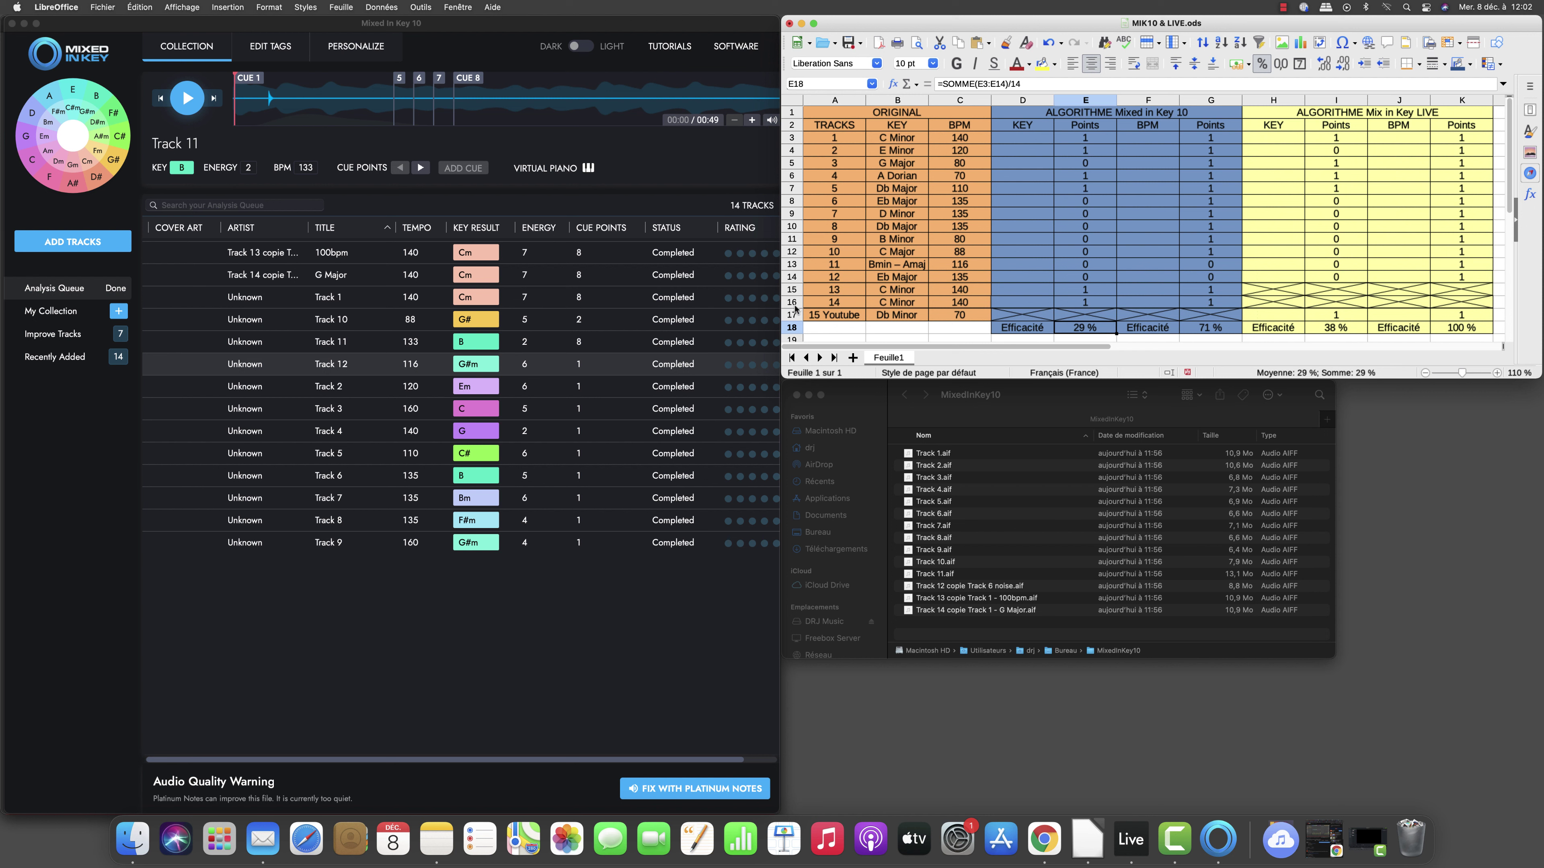
pyautogui.click(1006, 85)
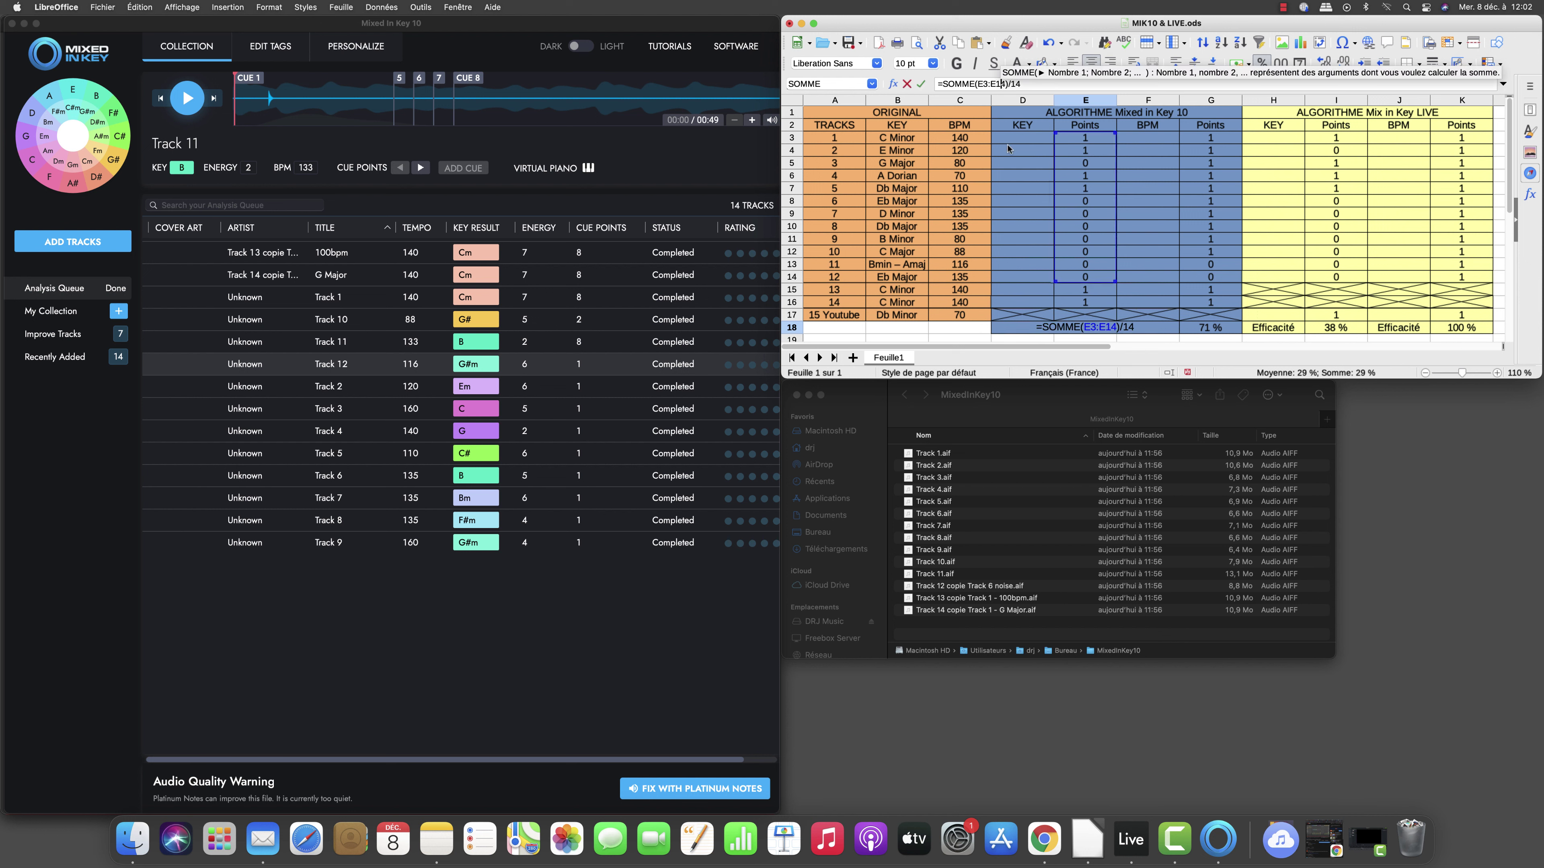
pyautogui.press('BackSpace')
pyautogui.write('6')
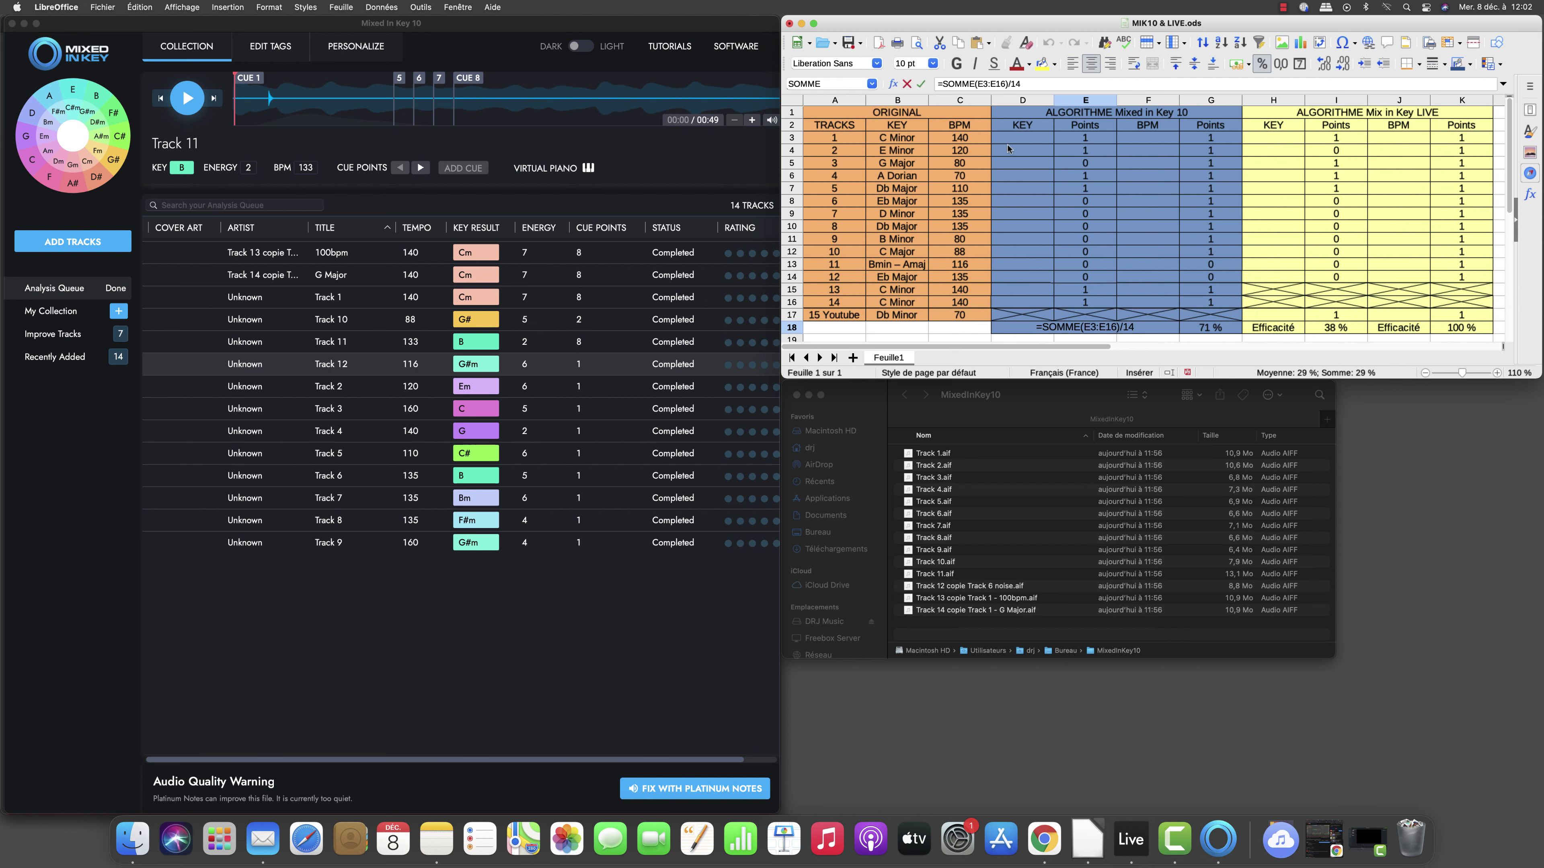
pyautogui.press('Return')
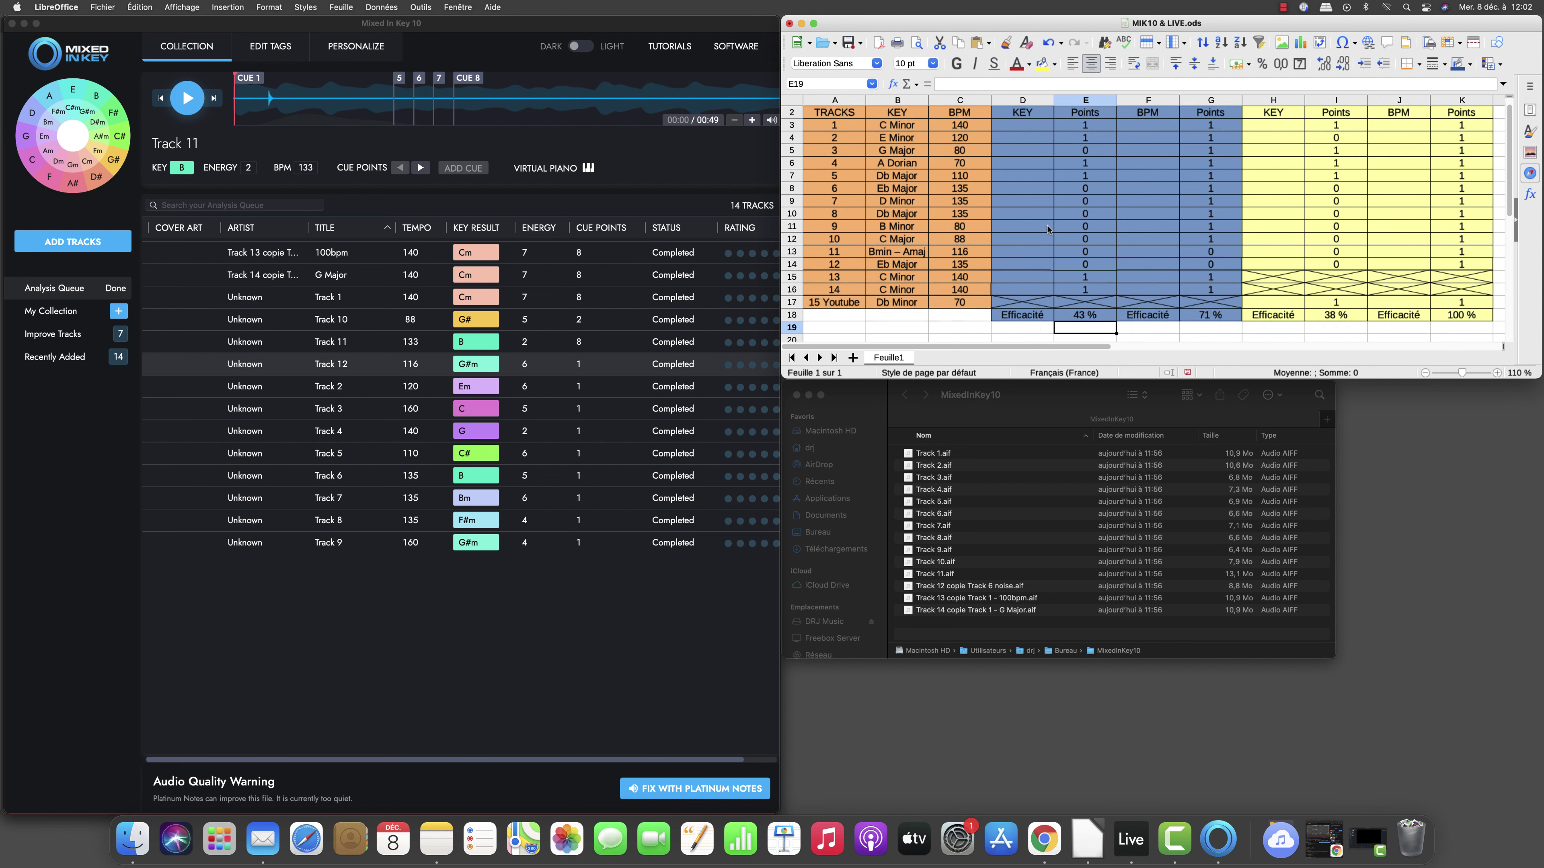
# - Extend the BPM efficiency formula in G18 to =SOMME(G3:G16)/14 so it includes tracks 13 and 14
pyautogui.click(1210, 315)
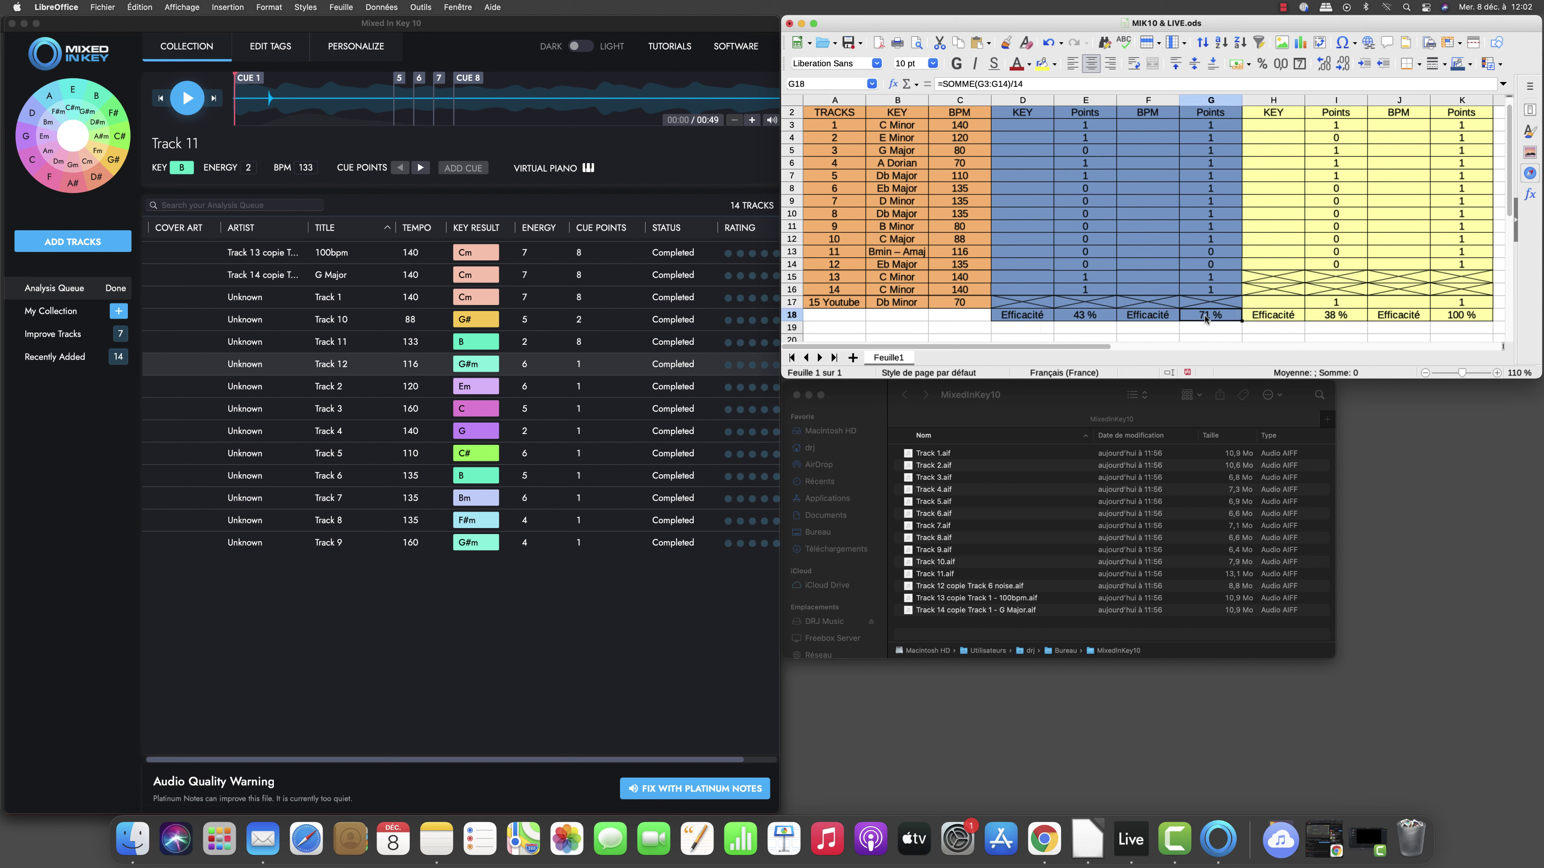
pyautogui.click(1003, 85)
pyautogui.press('BackSpace')
pyautogui.write('6')
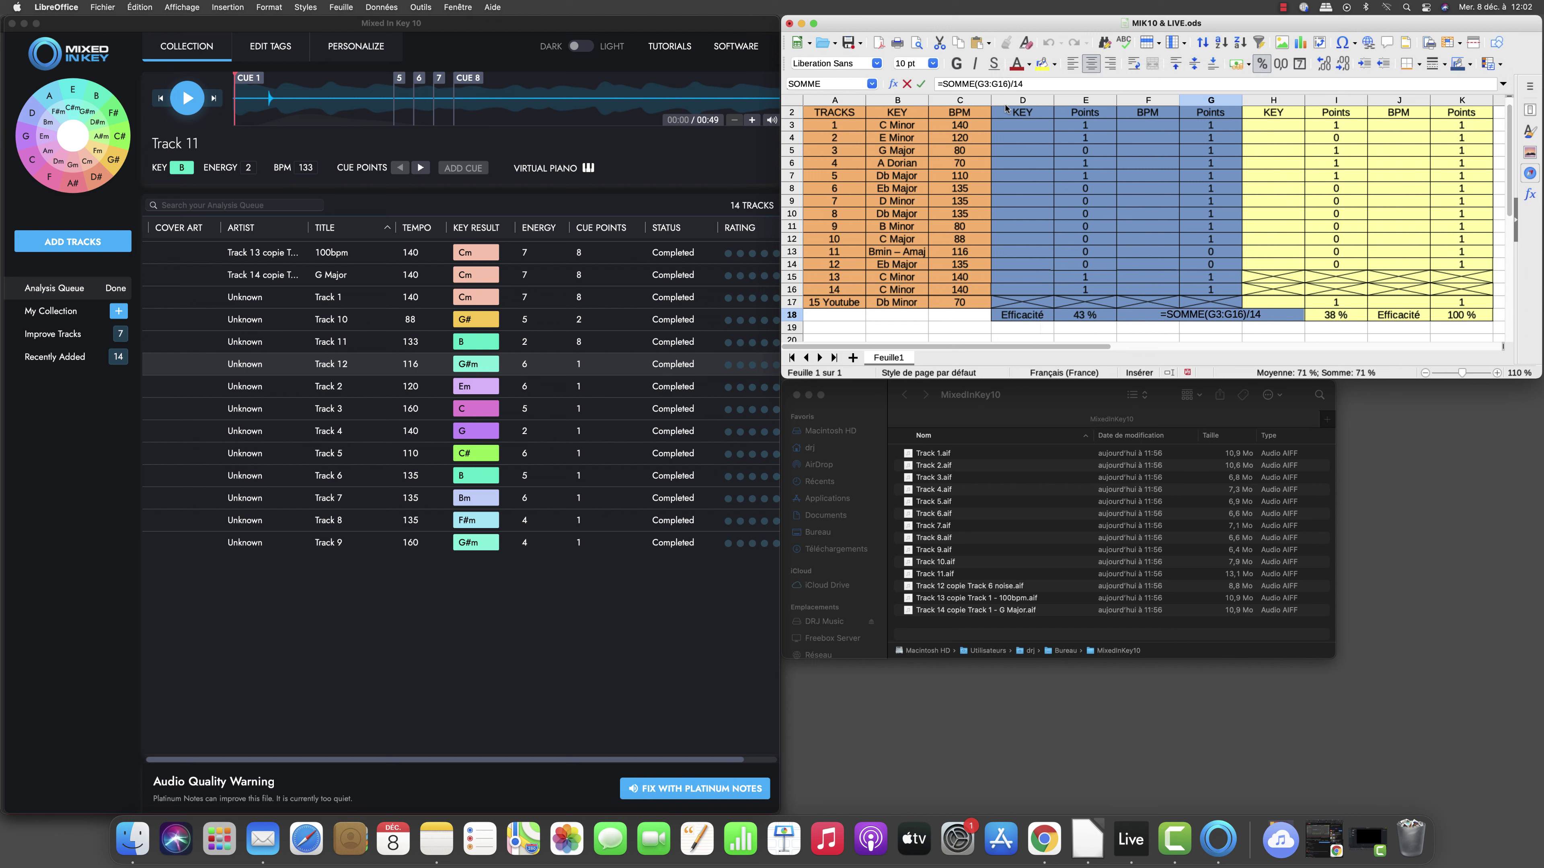
pyautogui.press('Return')
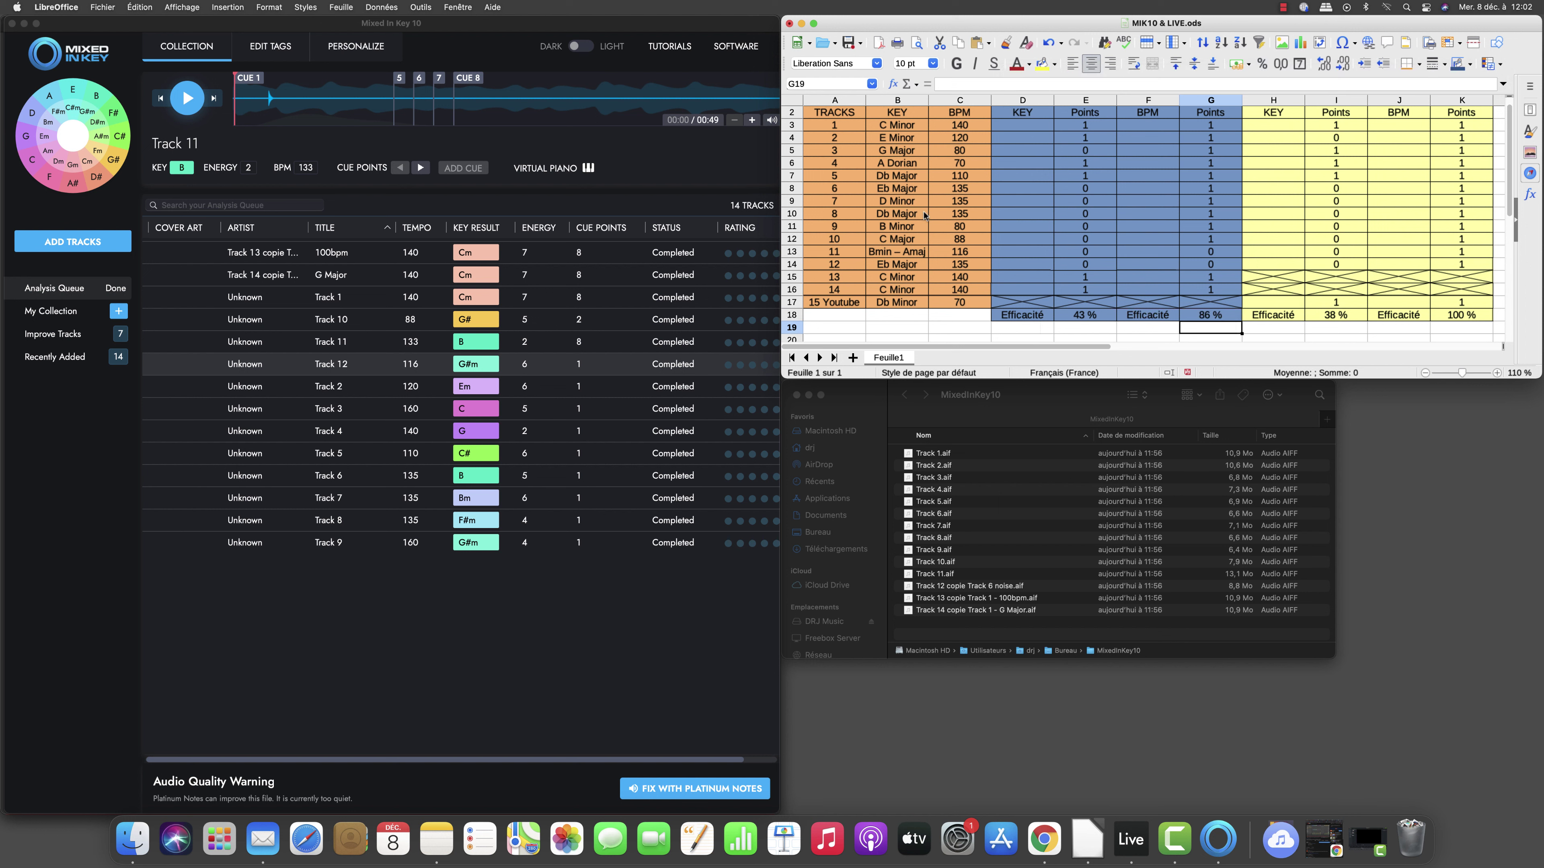
pyautogui.scroll(1, 892, 138)
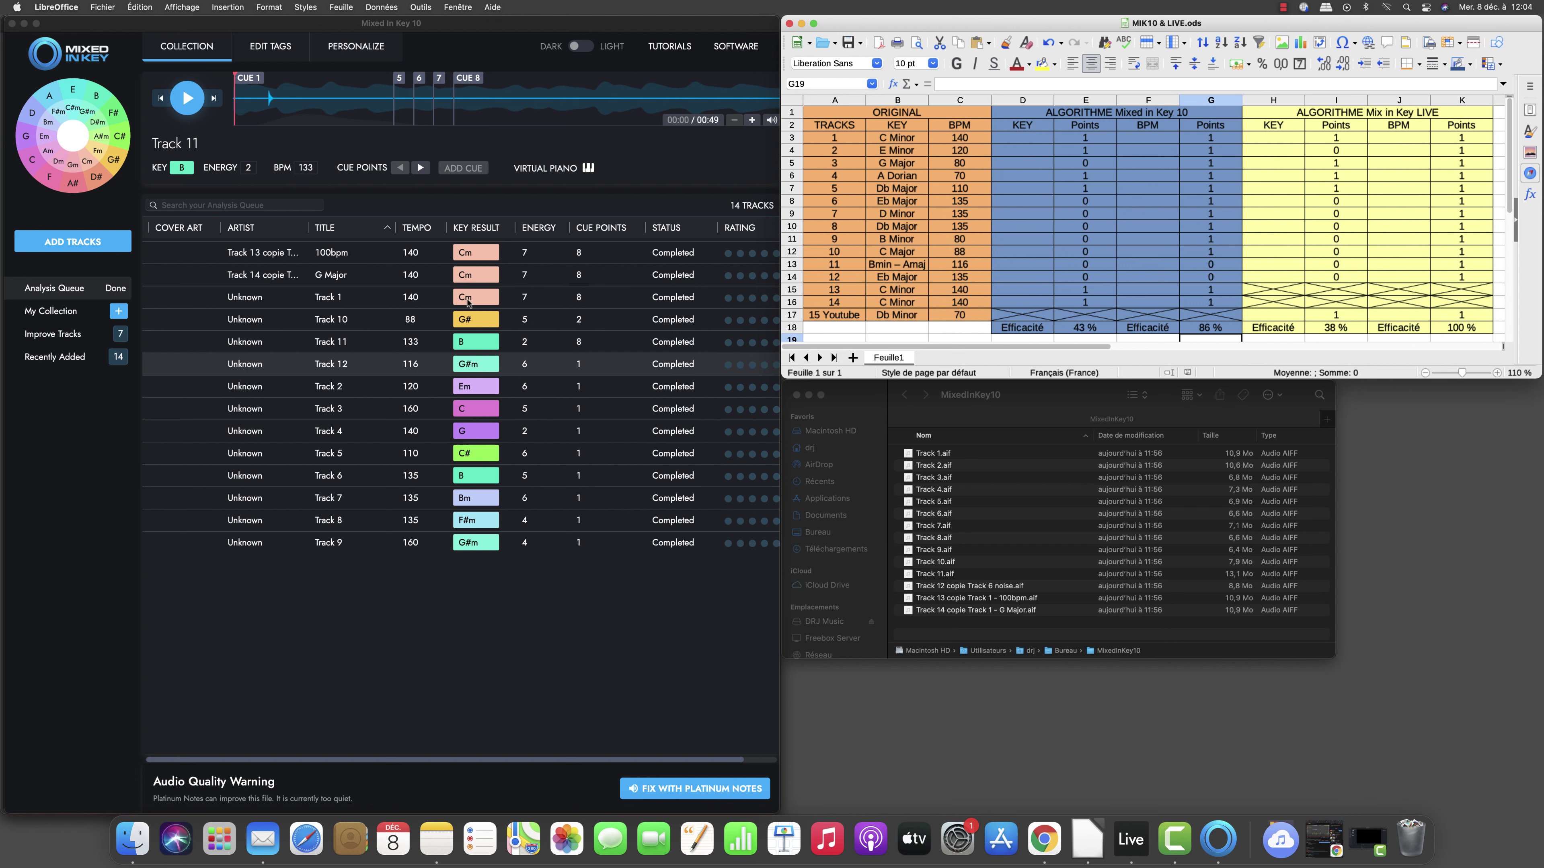
# - Switch to Mixed In Key 10 and preview Track 10, jumping to around its second cue point before stopping playback
pyautogui.click(321, 301)
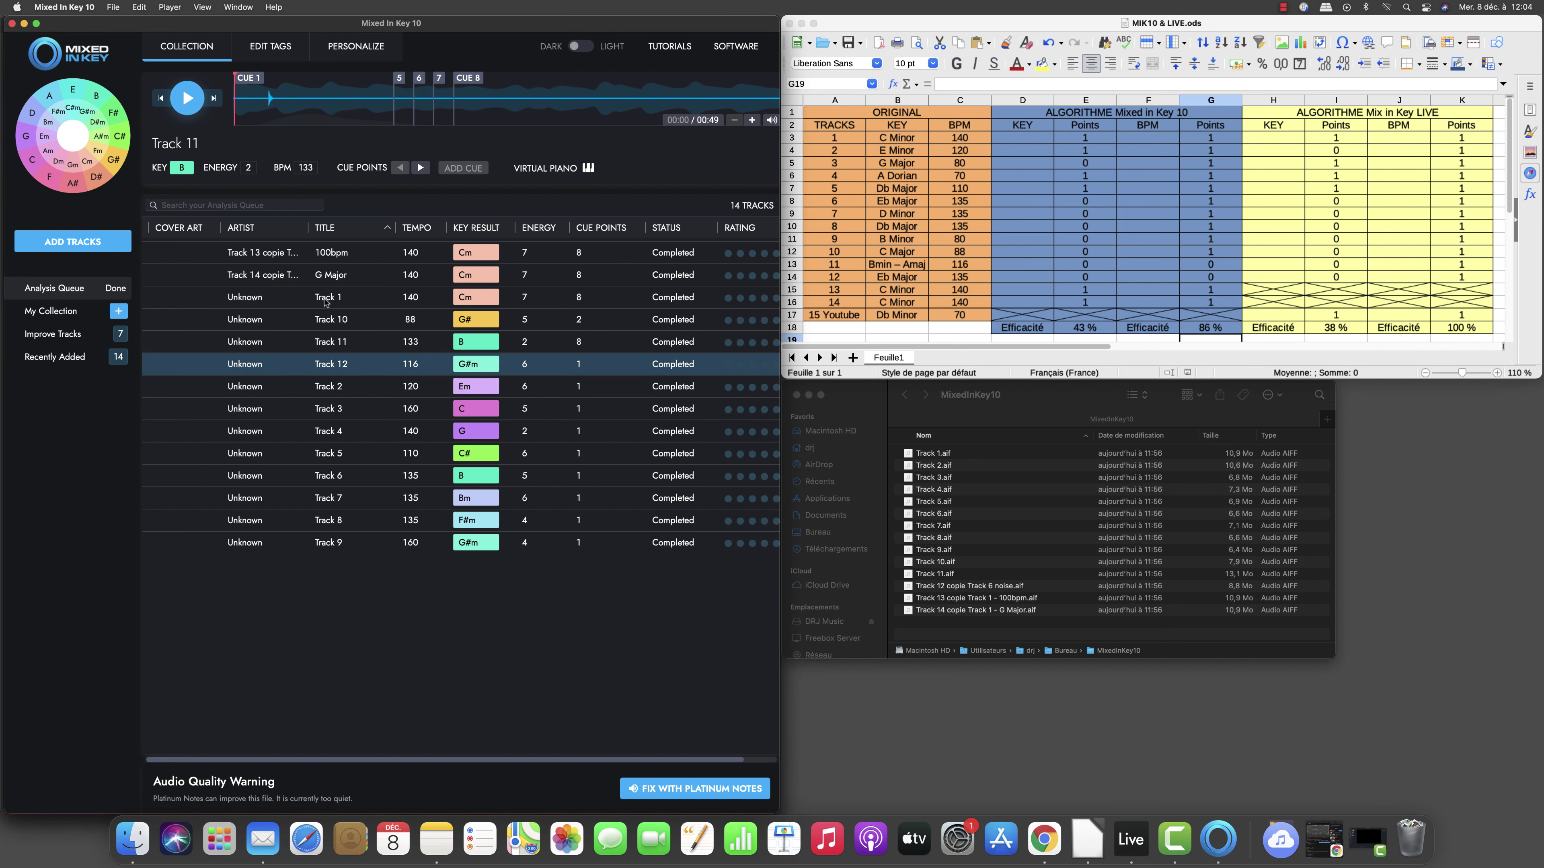
pyautogui.click(328, 301)
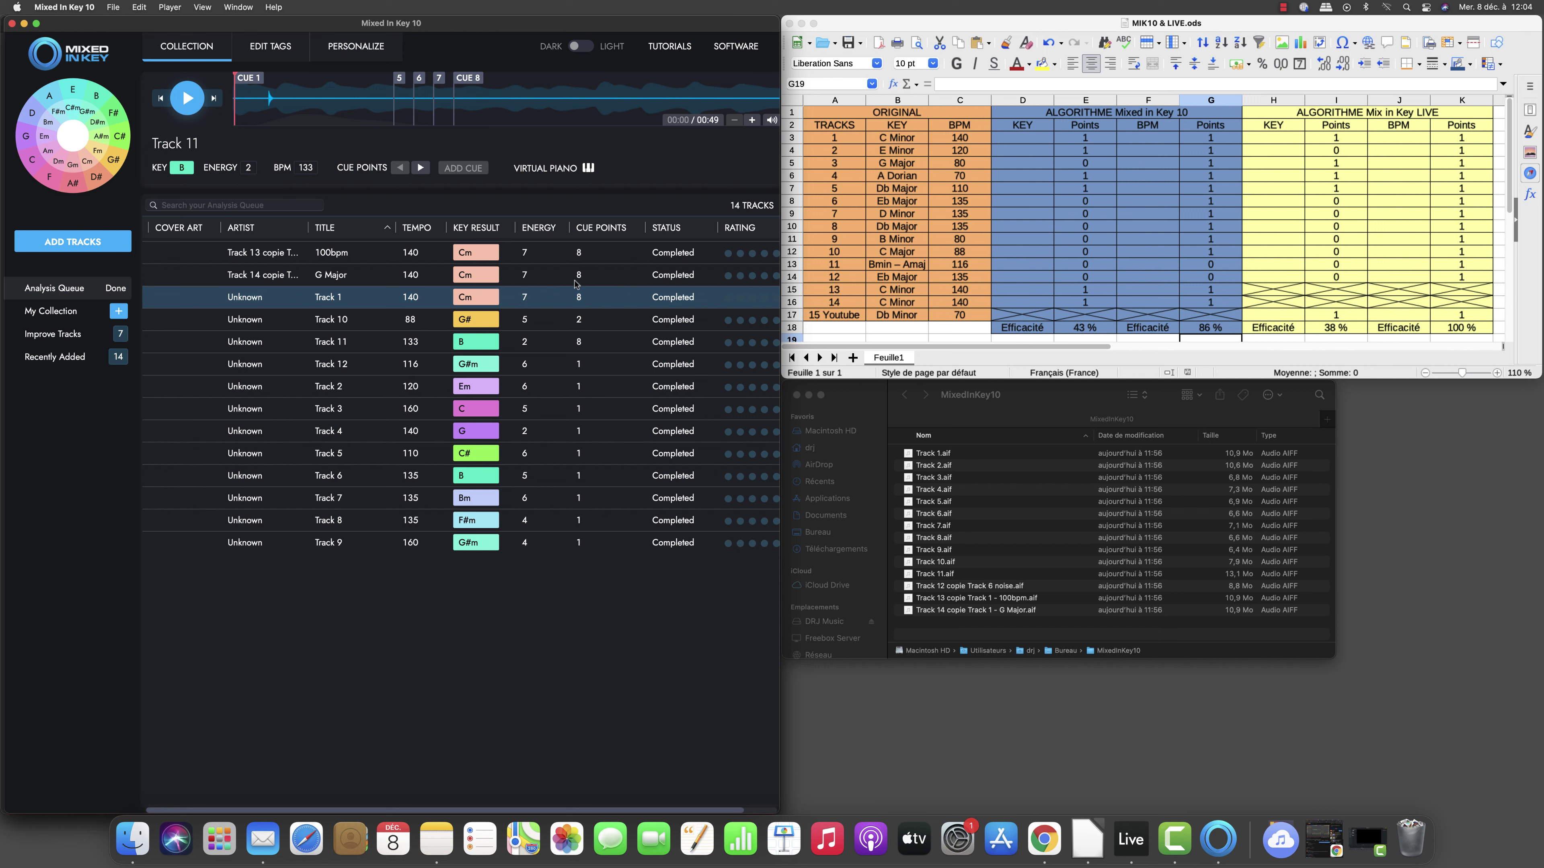
pyautogui.moveTo(396, 102)
pyautogui.click(271, 324)
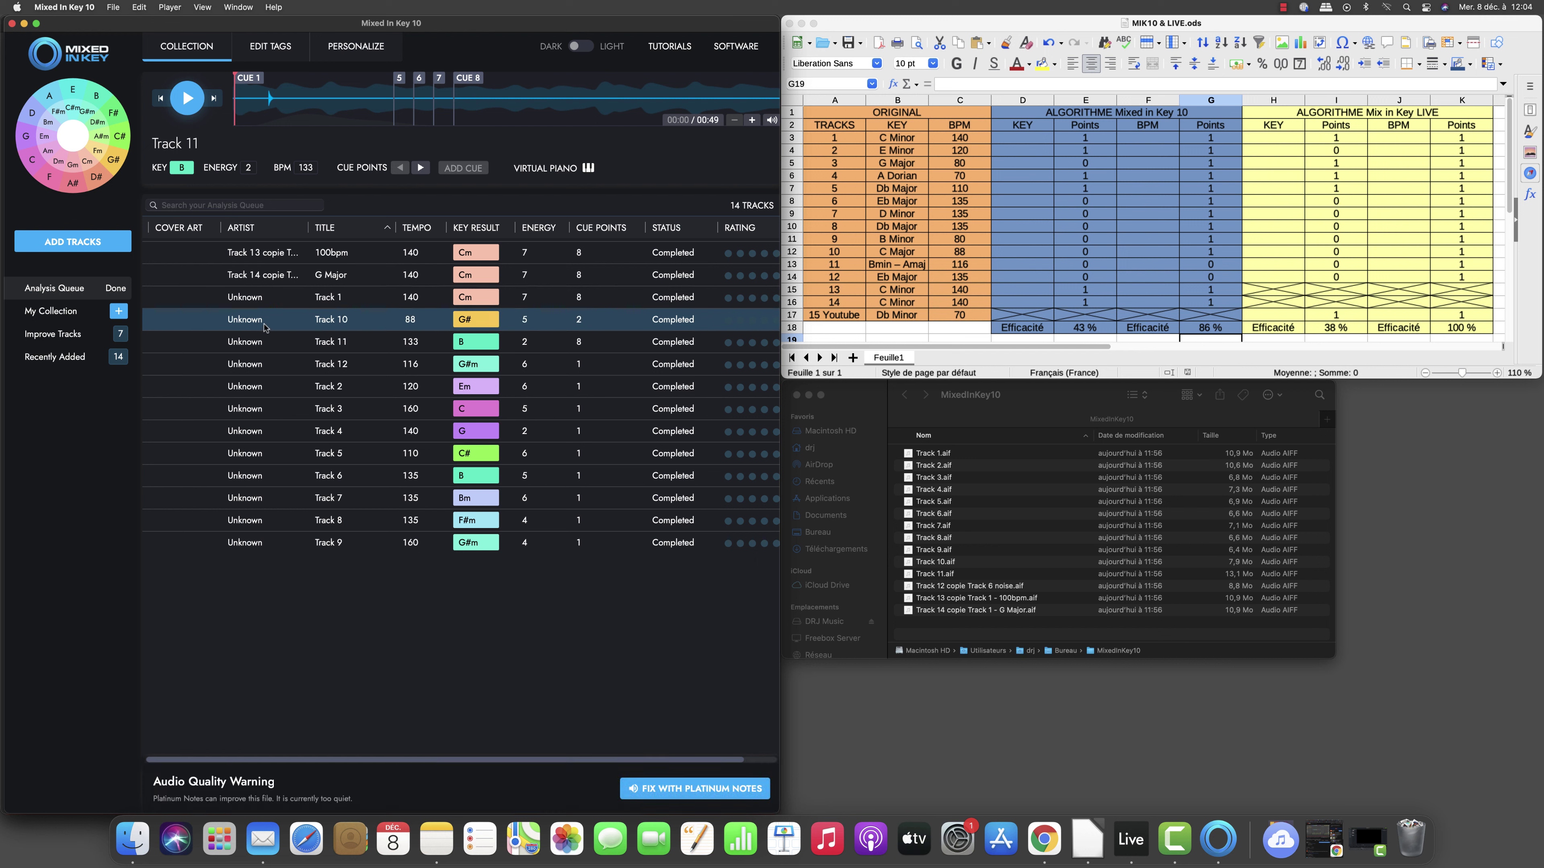
pyautogui.doubleClick(335, 327)
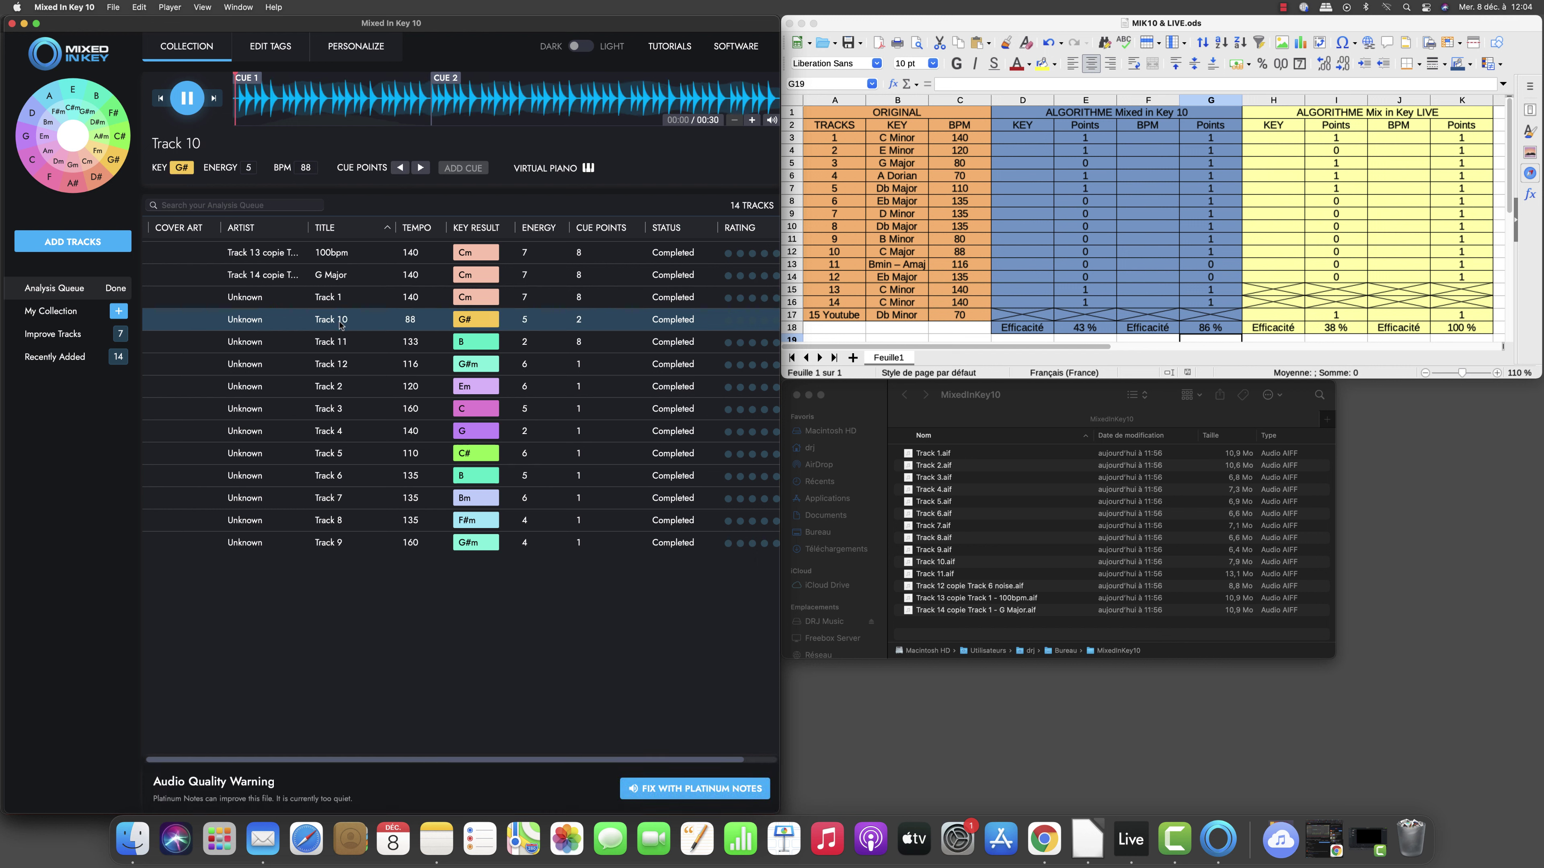
pyautogui.press('space')
pyautogui.click(446, 98)
pyautogui.click(188, 102)
# - Preview Track 1, jumping to around cue point 5 in its waveform before pausing it
pyautogui.click(471, 254)
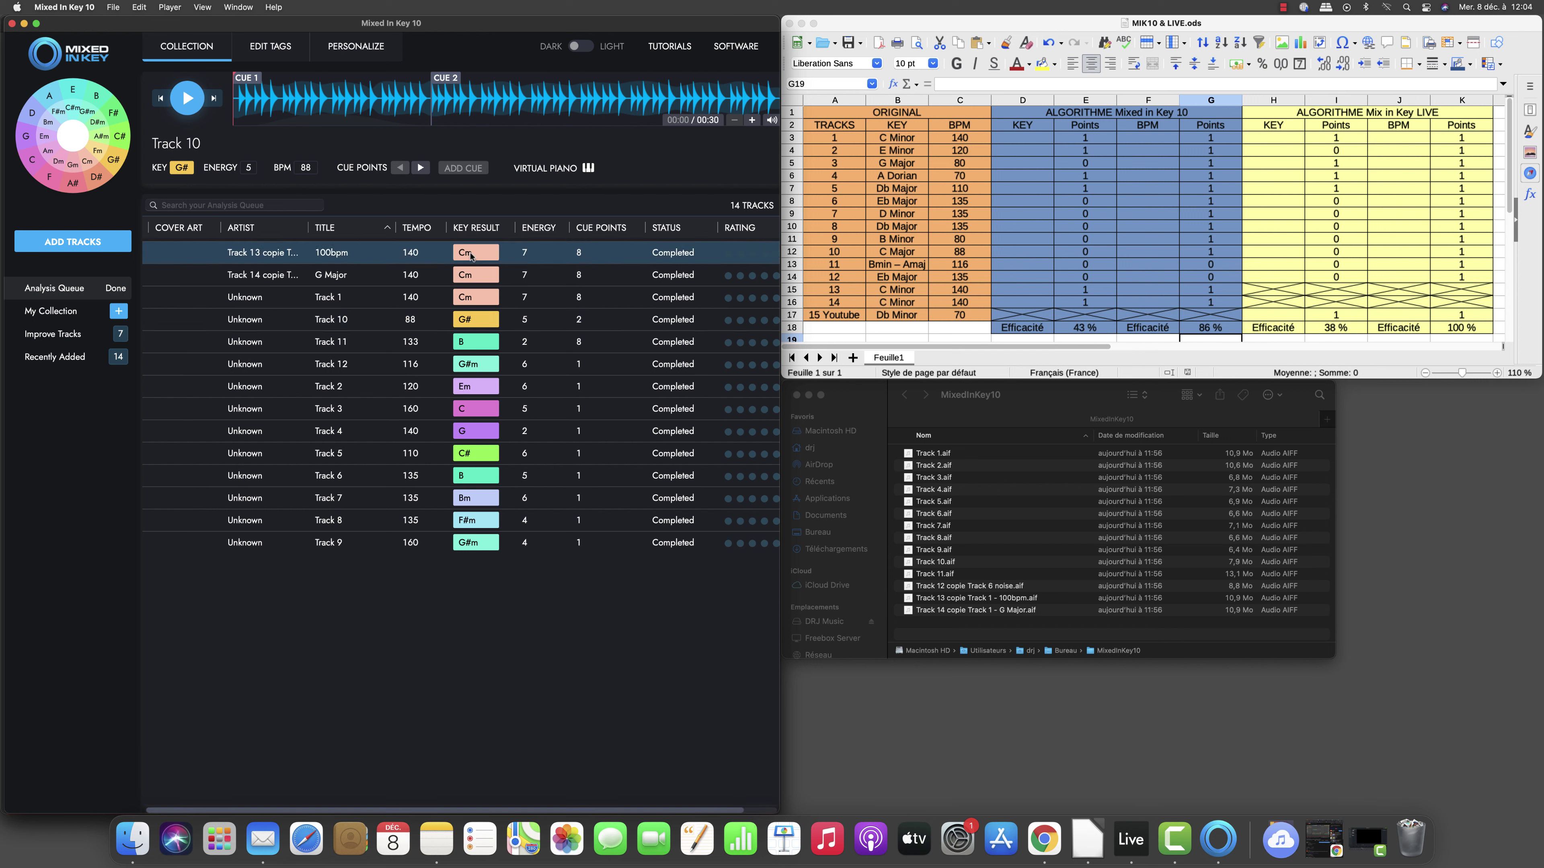
pyautogui.click(288, 299)
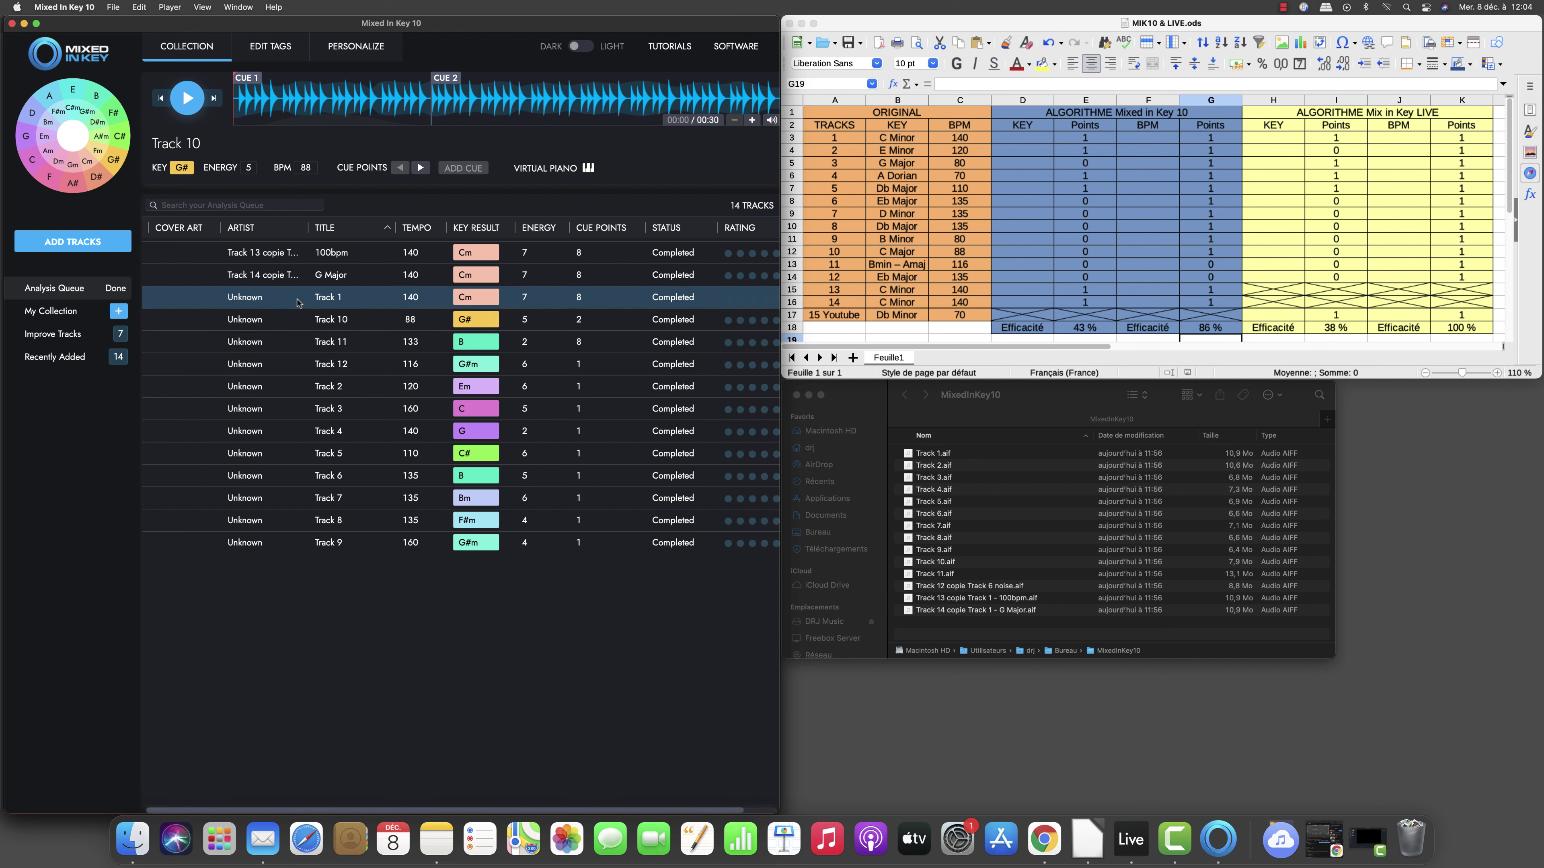
pyautogui.doubleClick(297, 303)
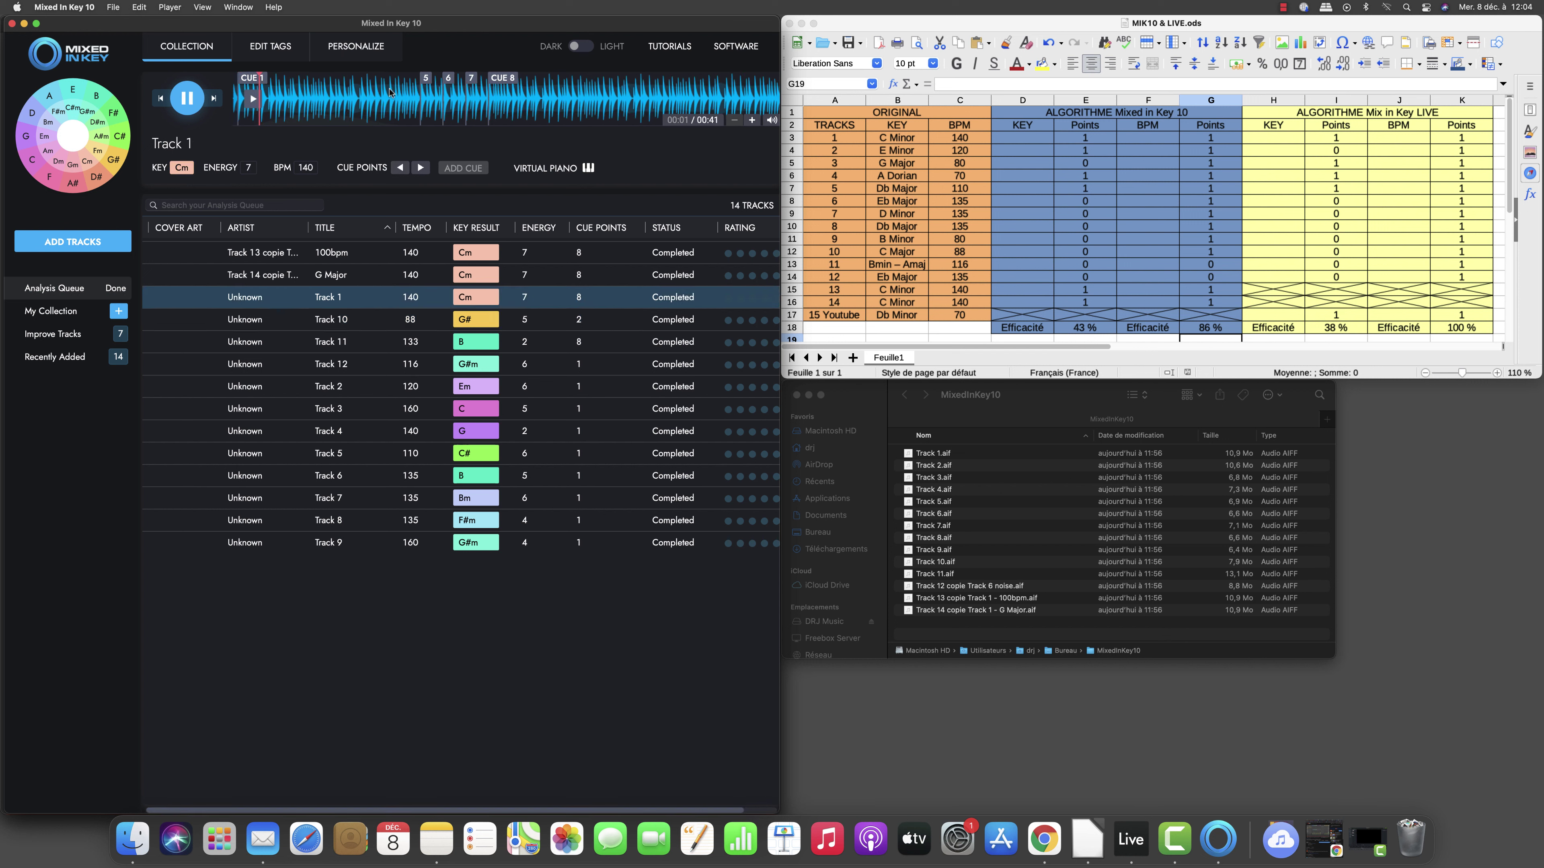
pyautogui.click(425, 97)
pyautogui.click(190, 101)
# - Load Track 11 and play it briefly before pausing
pyautogui.click(324, 346)
pyautogui.doubleClick(339, 348)
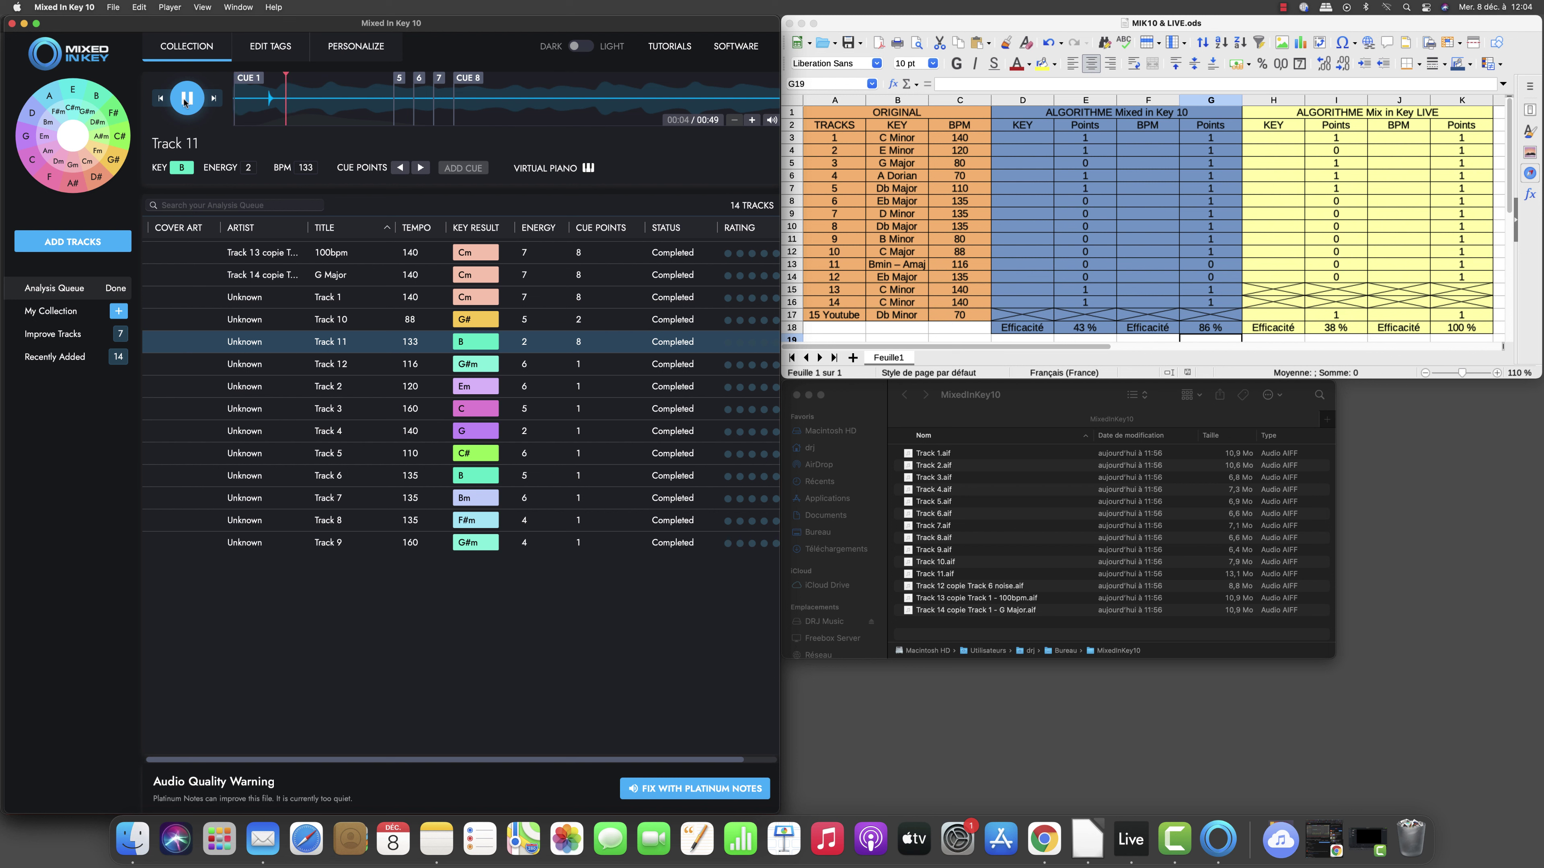
pyautogui.press('space')
# - Filter the analysis queue by key B, add and remove Cm, and release the B filter on the key wheel
pyautogui.click(96, 101)
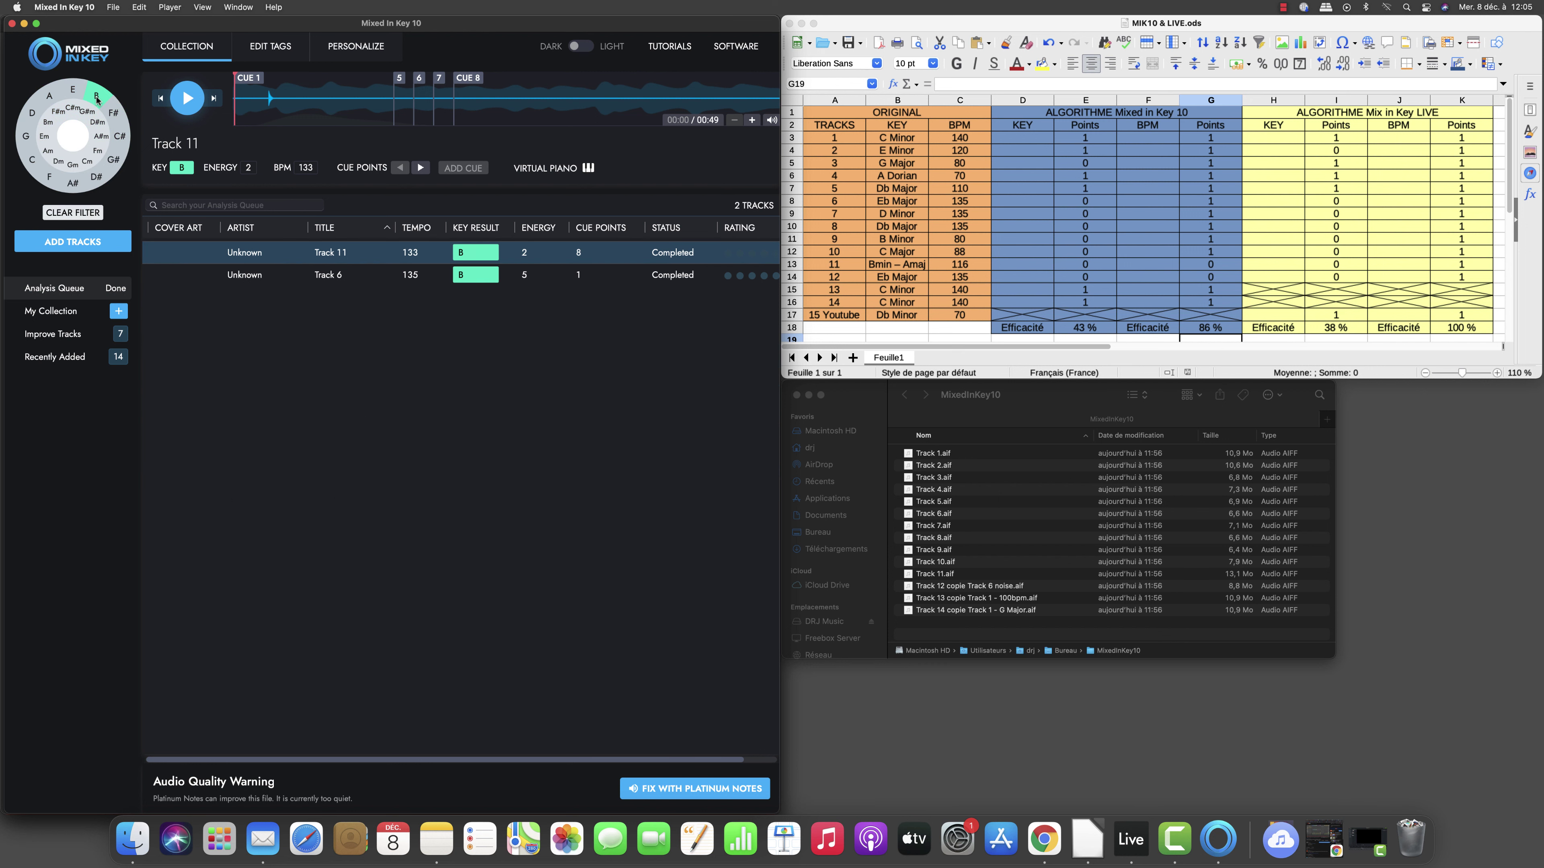
pyautogui.click(92, 165)
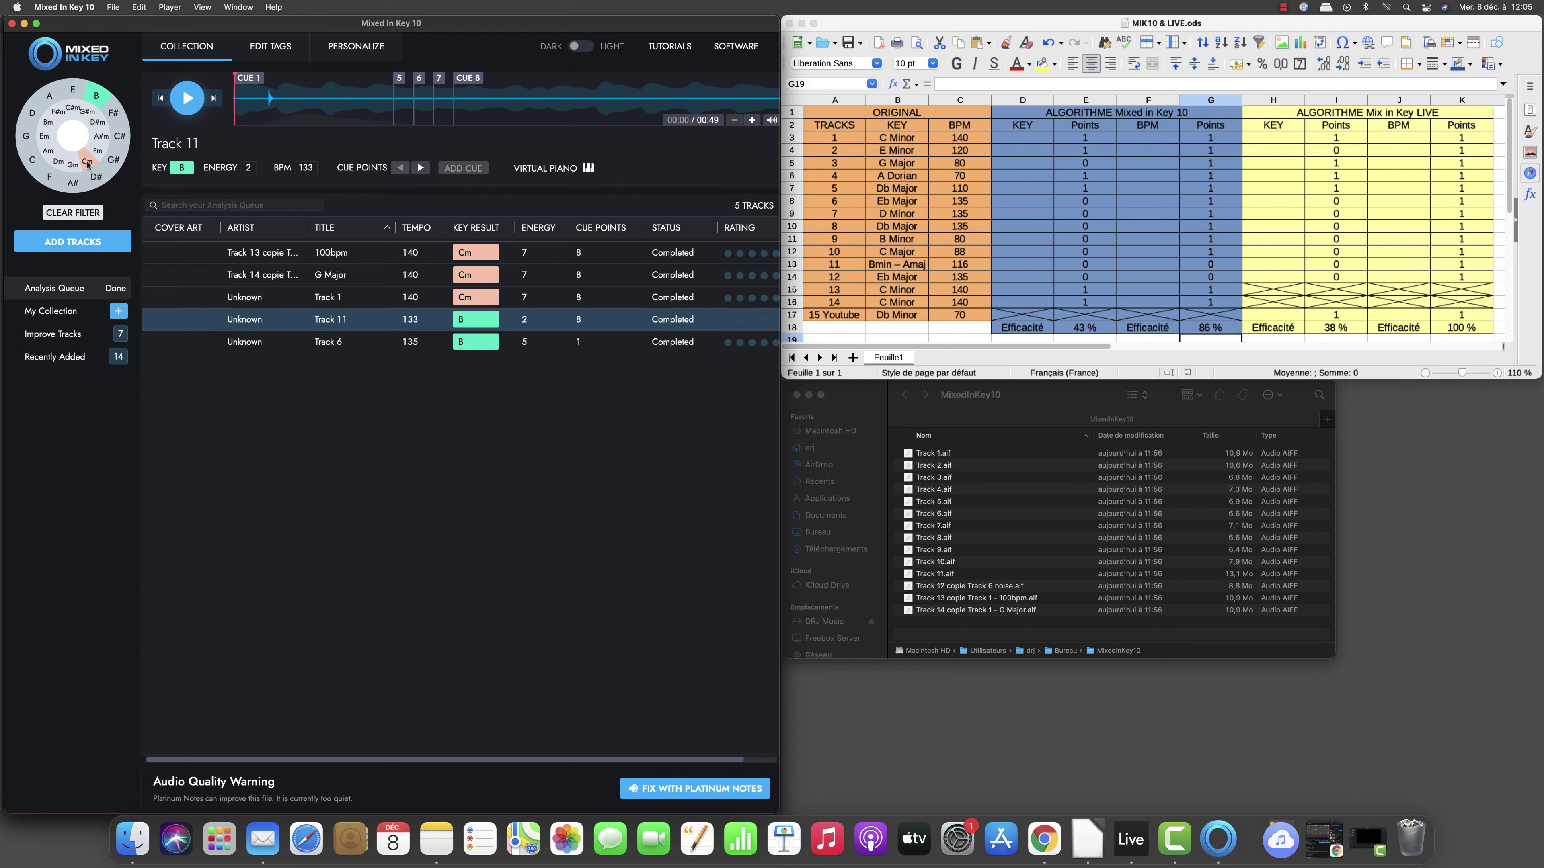
pyautogui.click(87, 162)
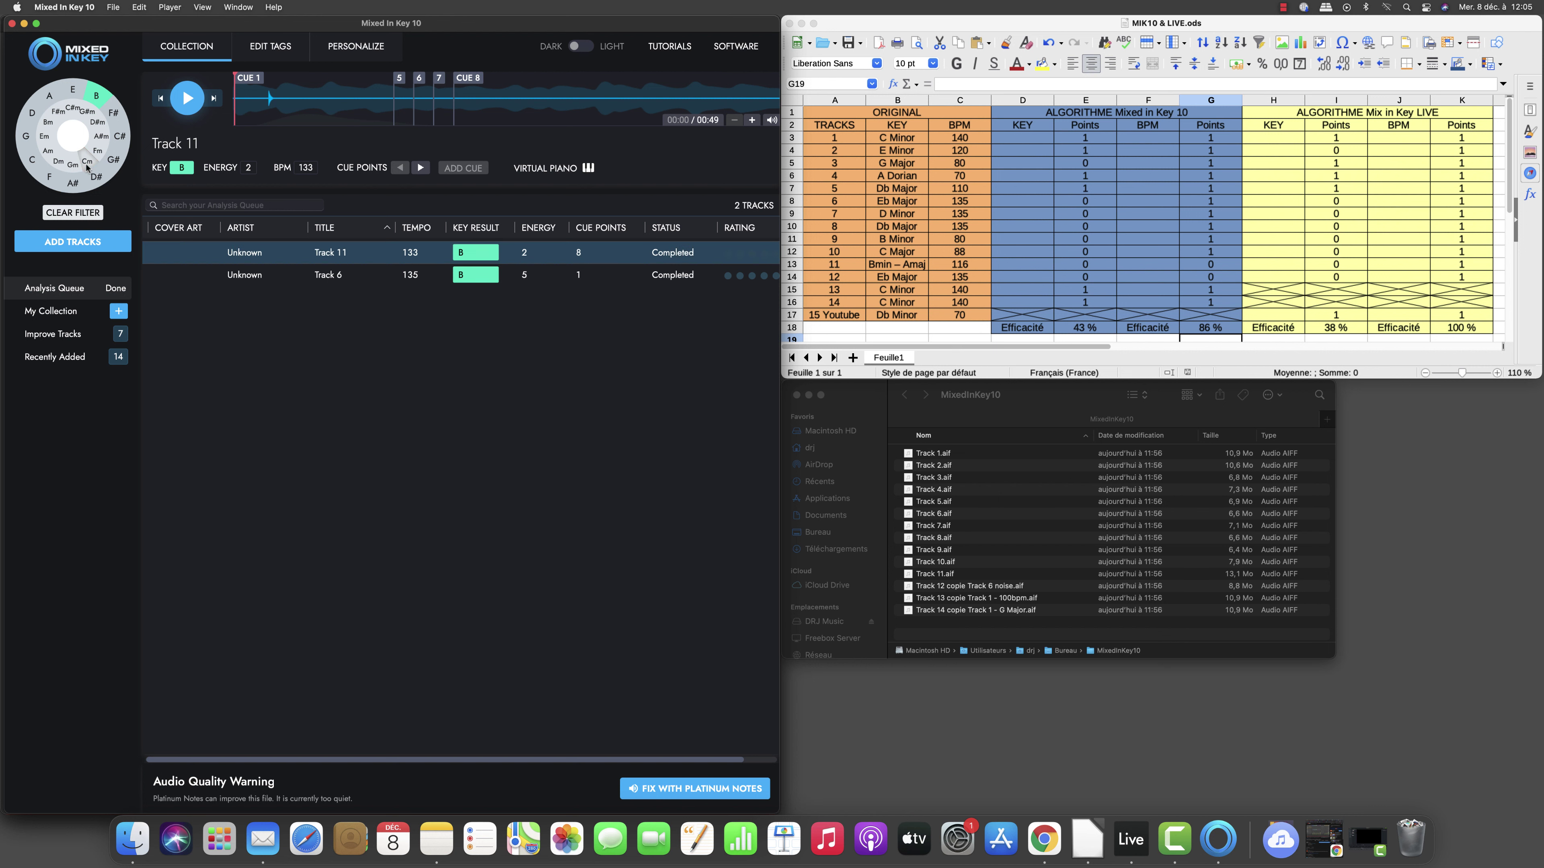
pyautogui.click(95, 100)
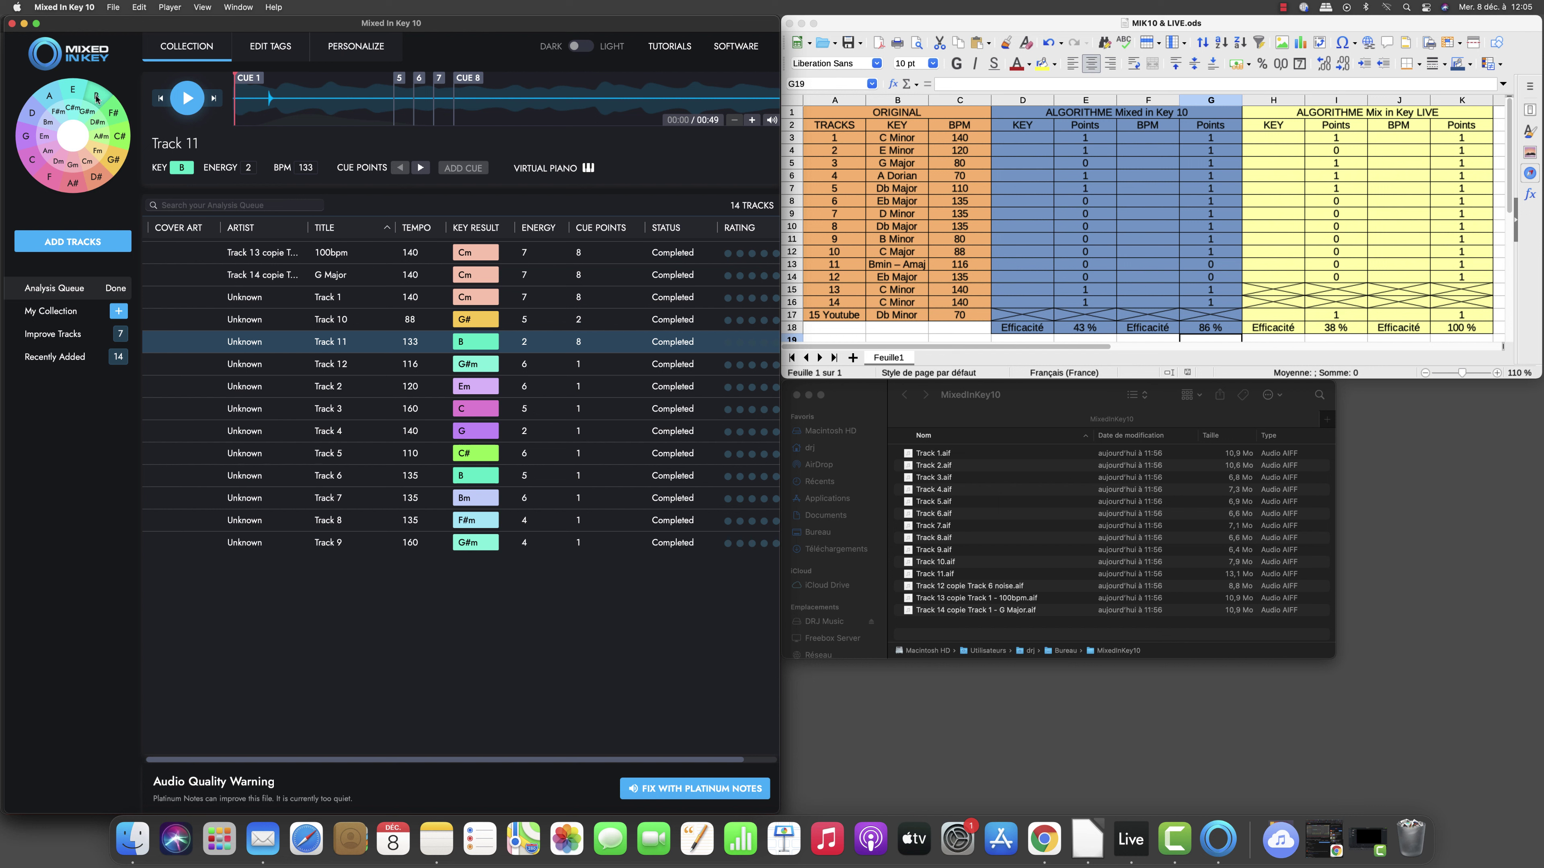
# - Filter the analysis queue by key B again, add and remove G#m, and clear the key filter
pyautogui.click(96, 100)
pyautogui.click(87, 114)
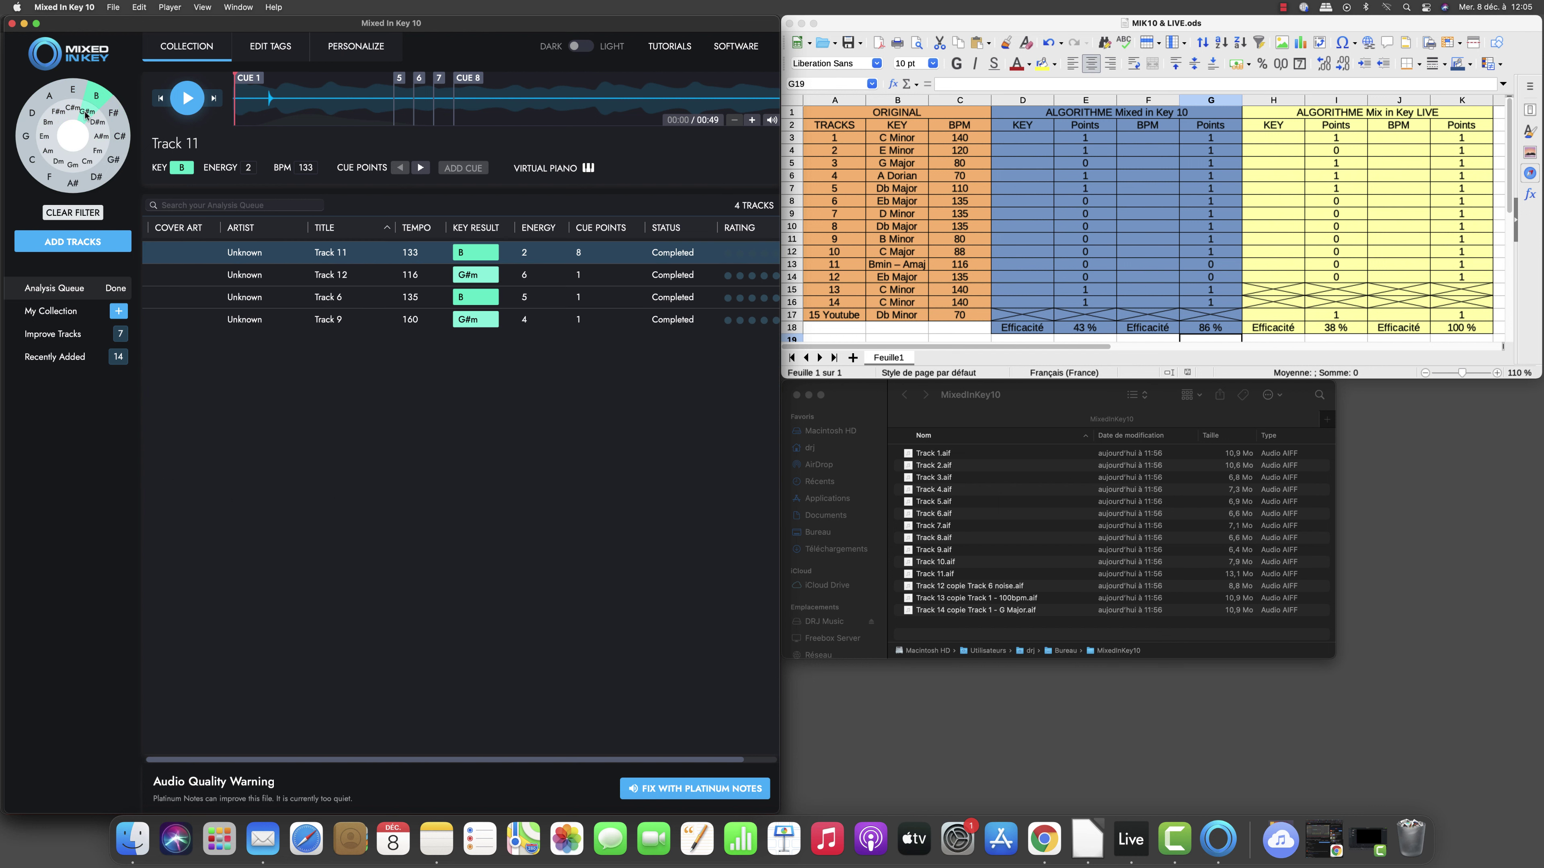
pyautogui.click(84, 116)
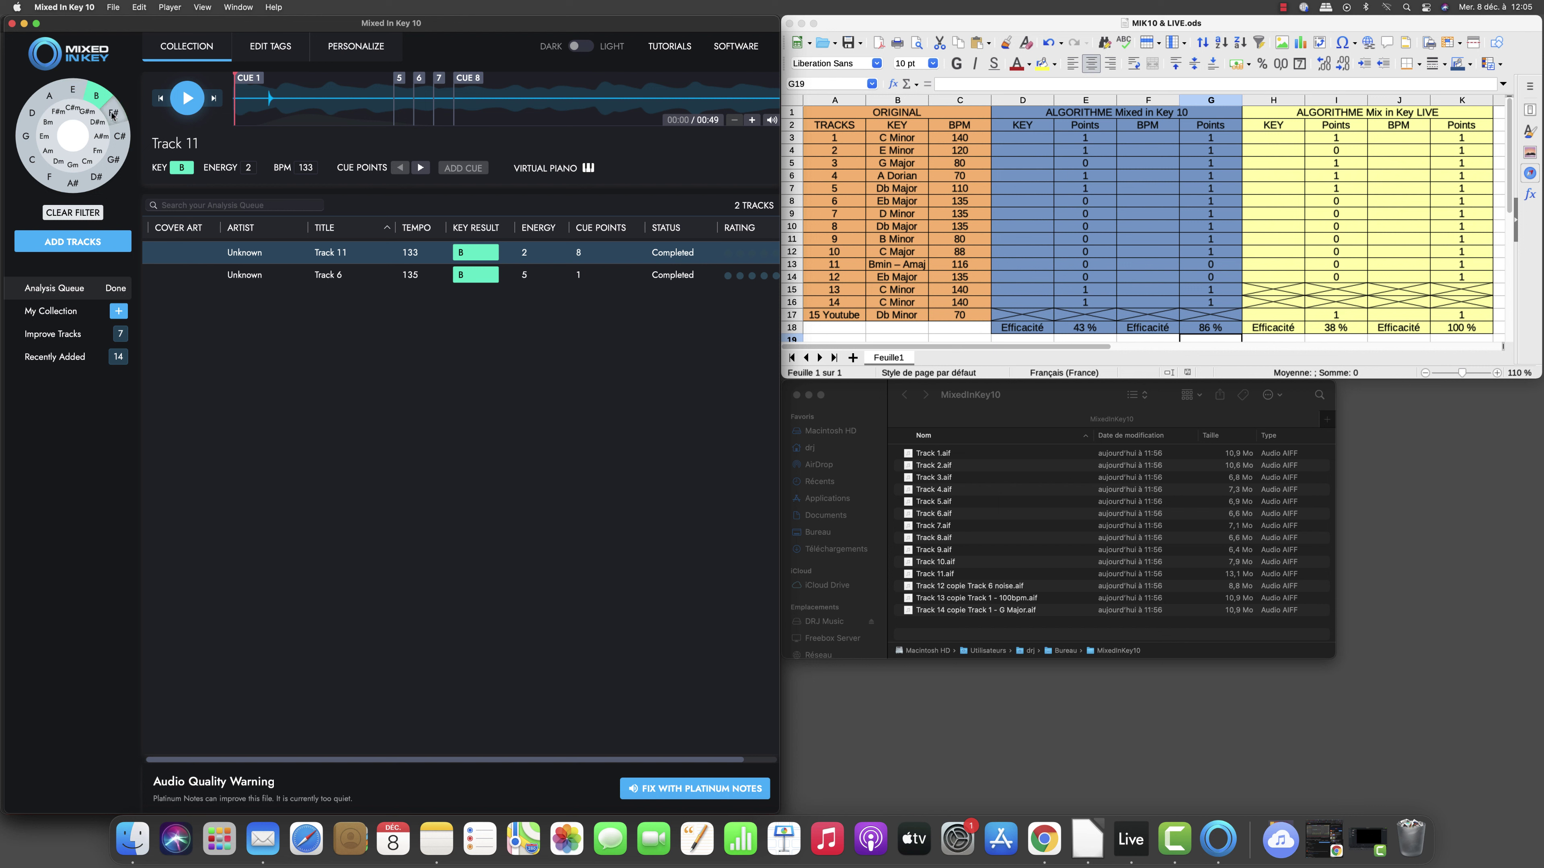
pyautogui.click(73, 212)
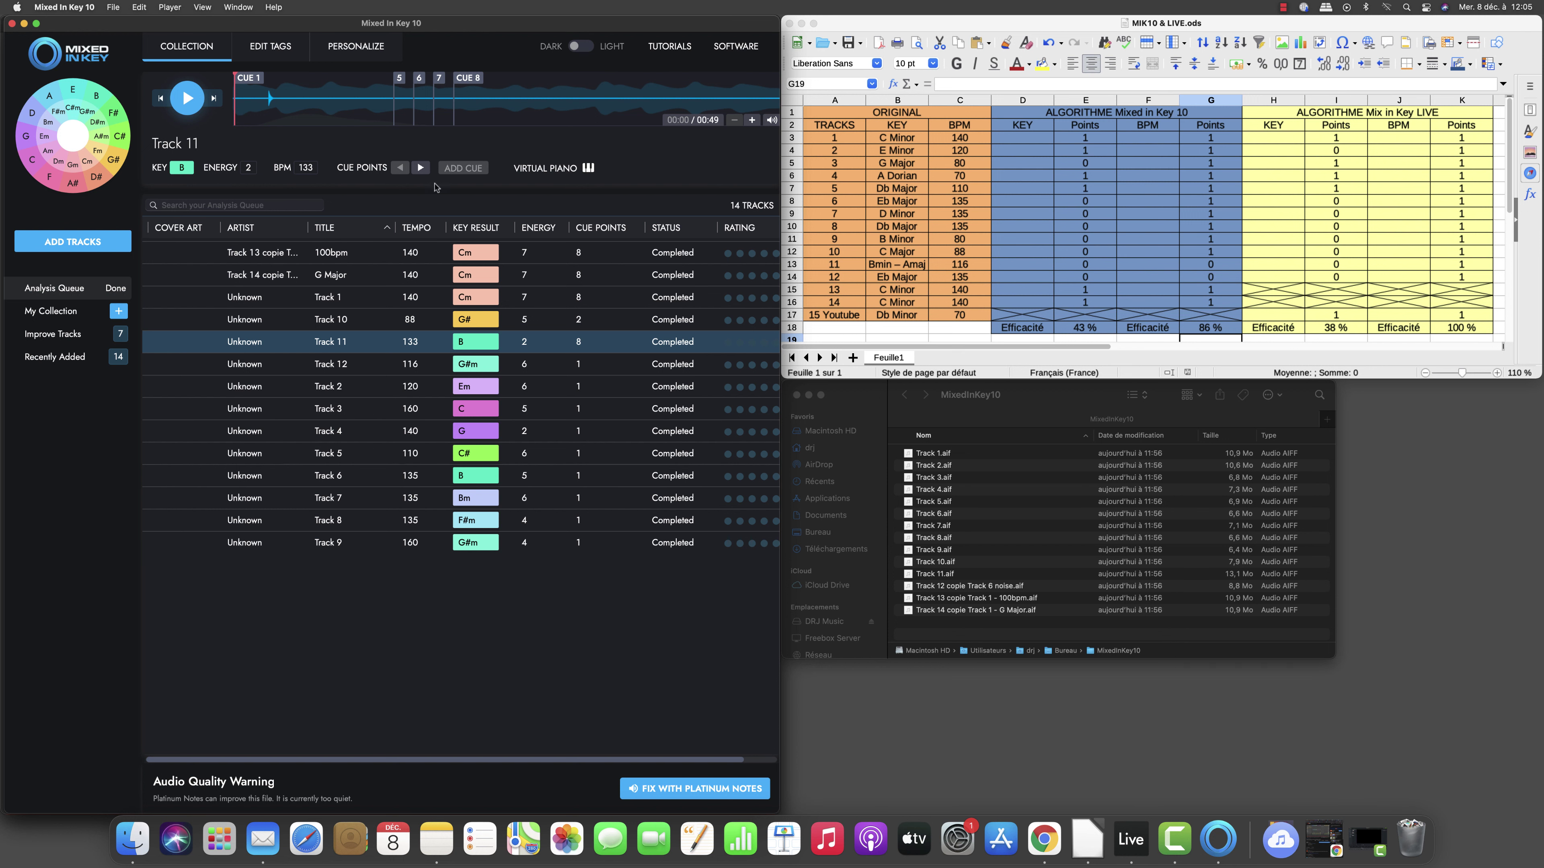
# - Try the light theme and return to the dark theme
pyautogui.click(579, 46)
pyautogui.click(580, 47)
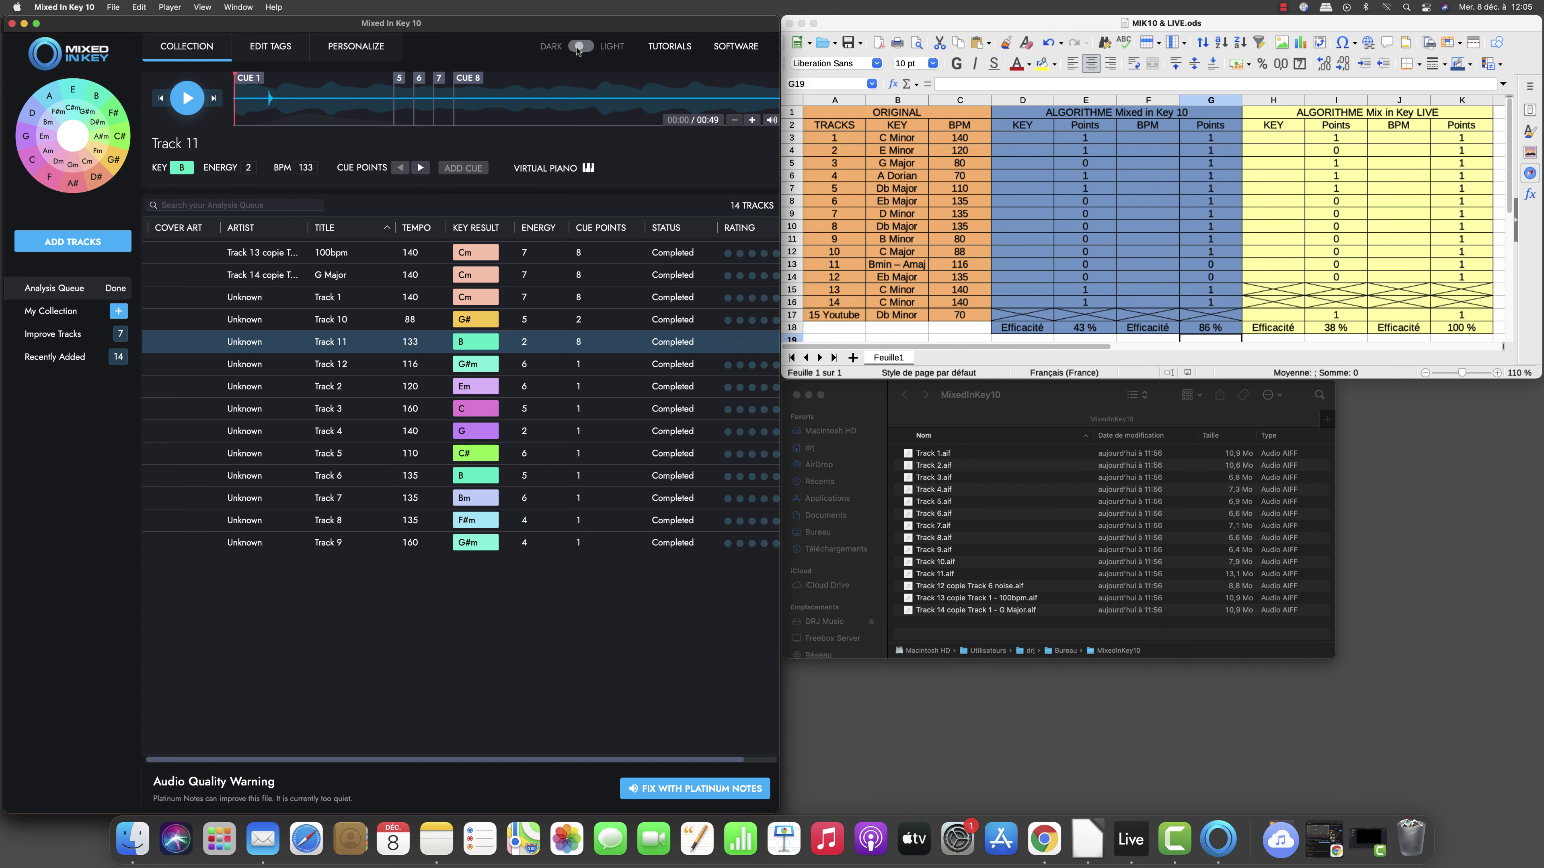